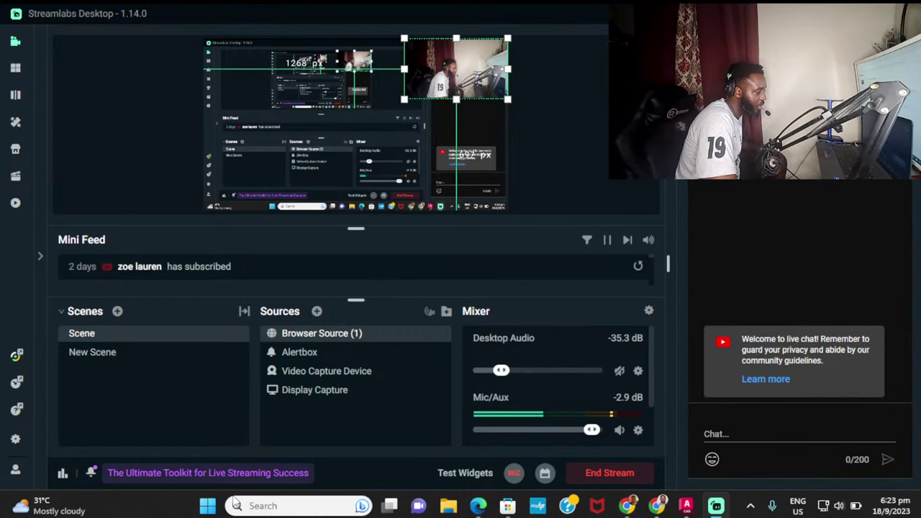
# Step: Switch to the browser and bring up Section A question 1 of BMED 2018 Paper 2 (1).pdf
pyautogui.click(686, 506)
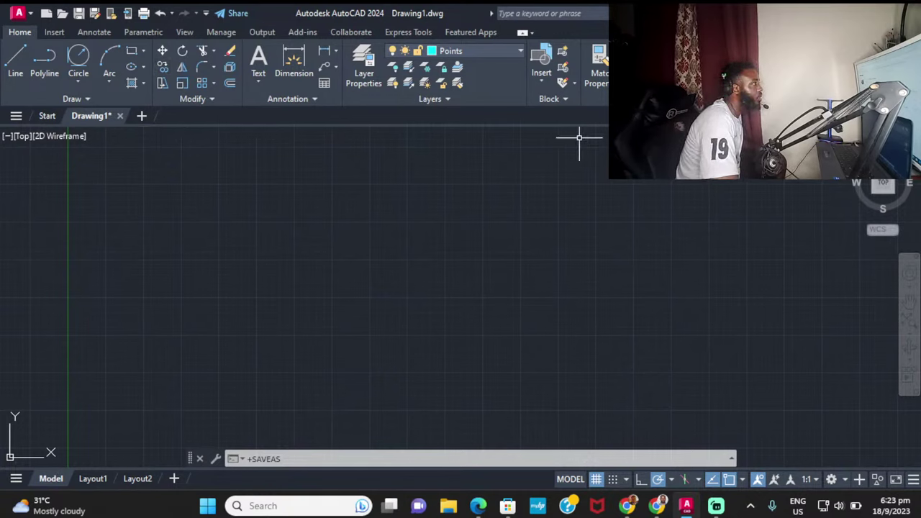
pyautogui.click(627, 506)
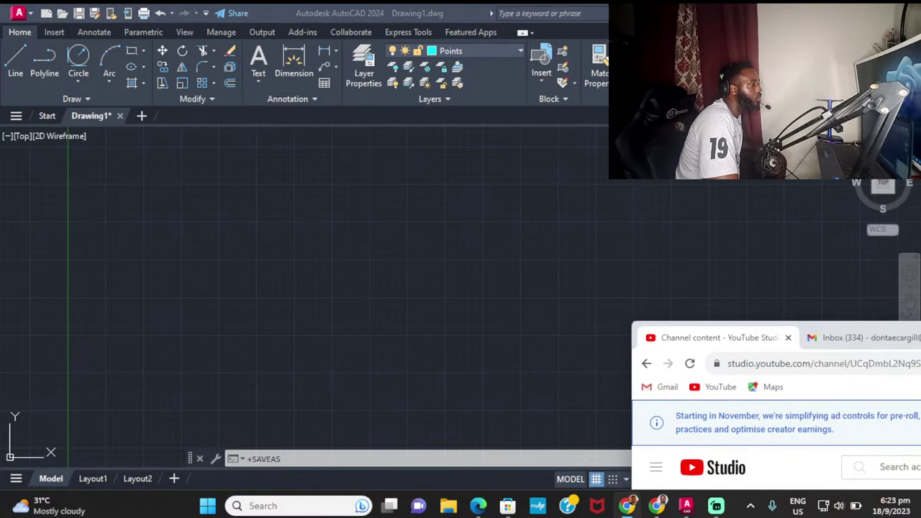
pyautogui.click(627, 506)
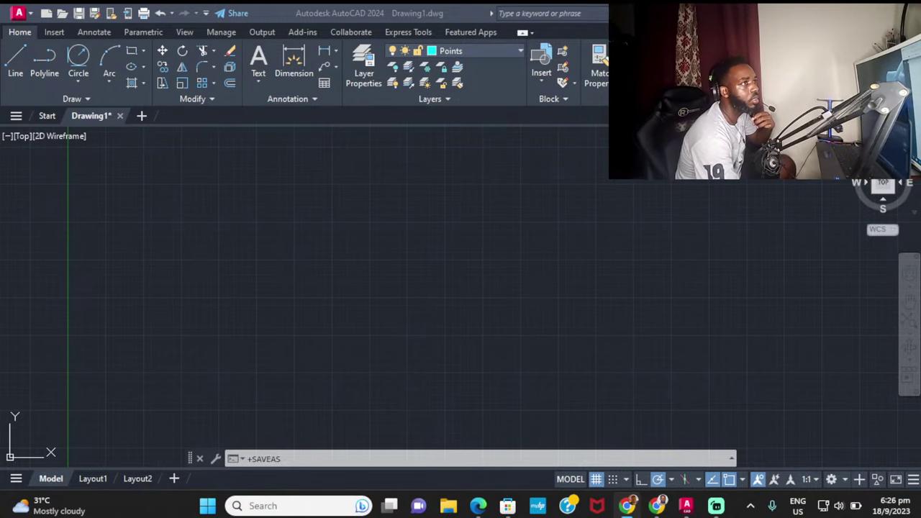
pyautogui.hotkey('alt', 'Tab')
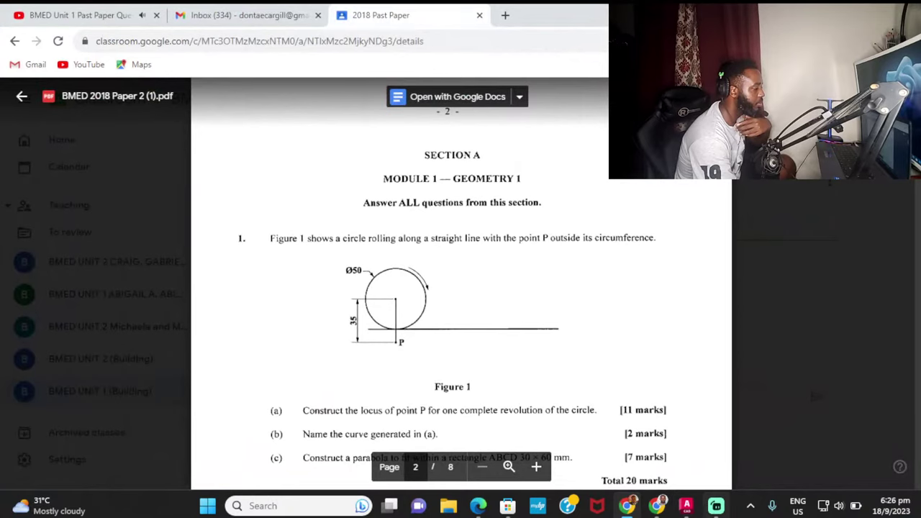
pyautogui.click(656, 506)
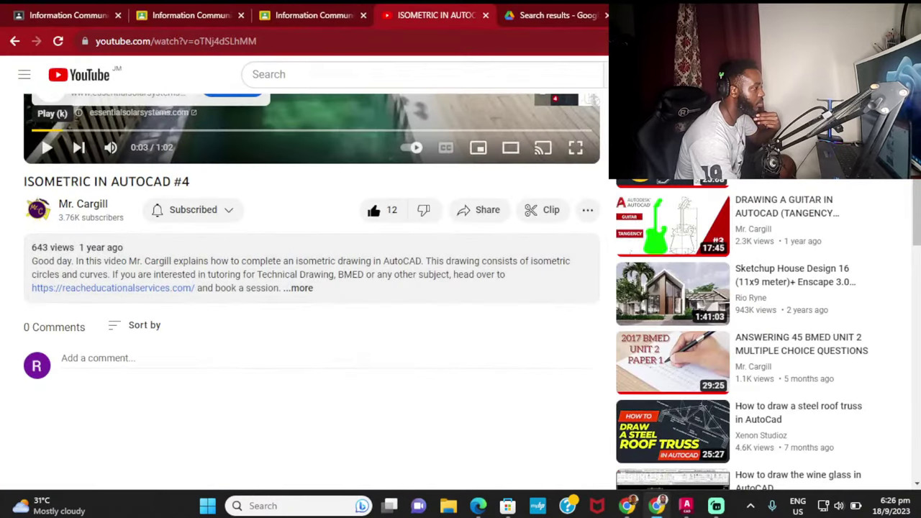
pyautogui.press('super+Down')
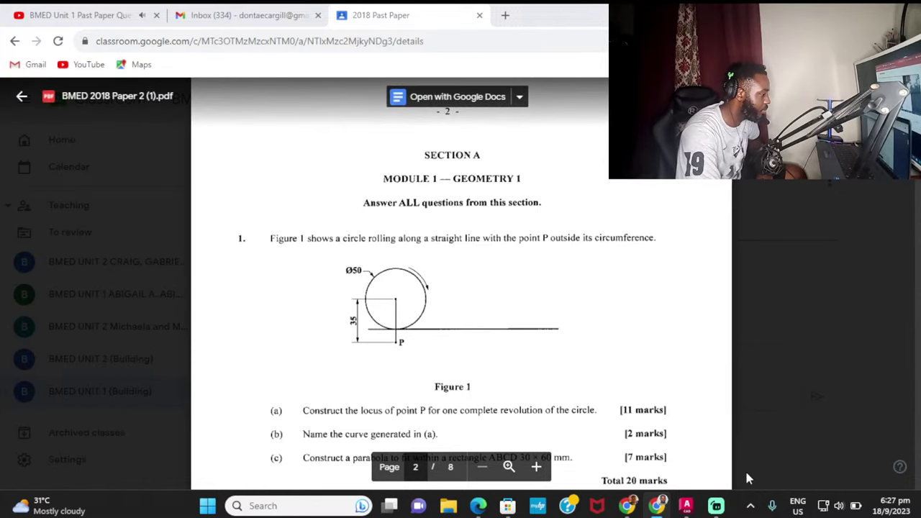
# Step: Check the live chat in Streamlabs Desktop and return to the past paper to read parts (a) to (c) of question 1
pyautogui.click(716, 506)
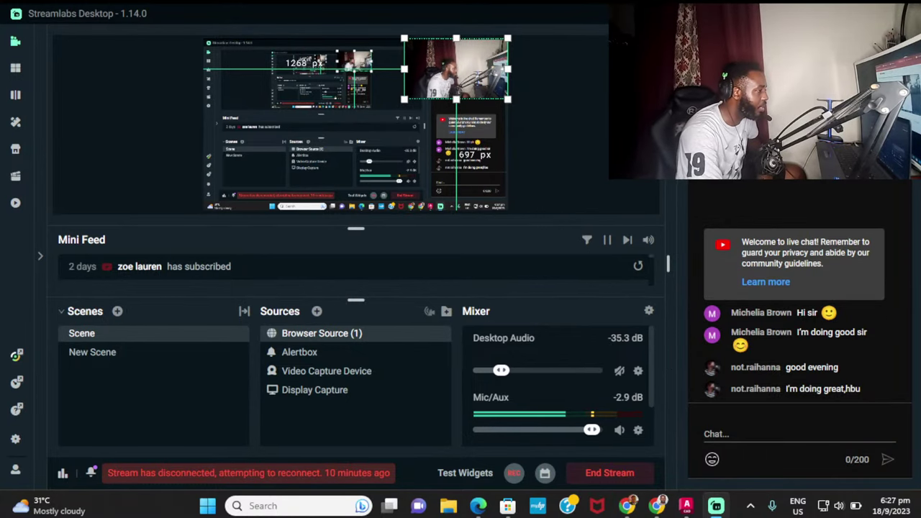
pyautogui.hotkey('alt', 'Tab')
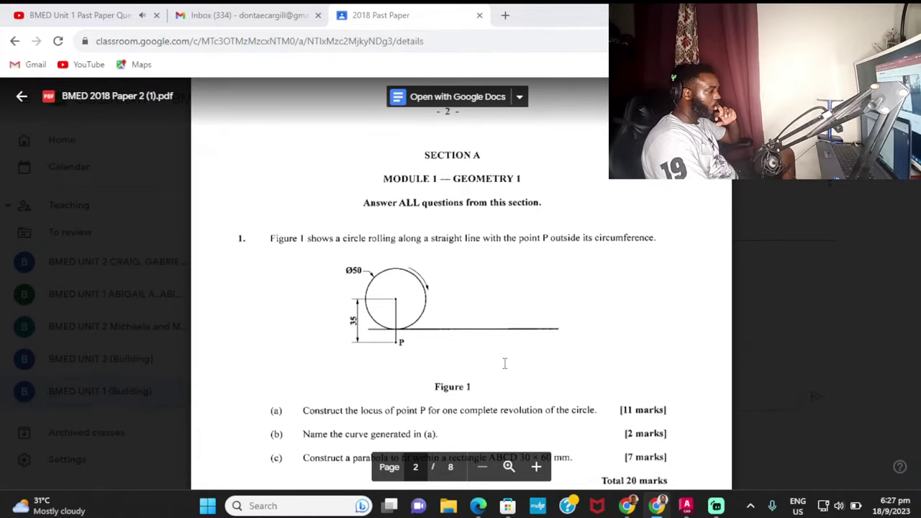
pyautogui.scroll(-1, 501, 364)
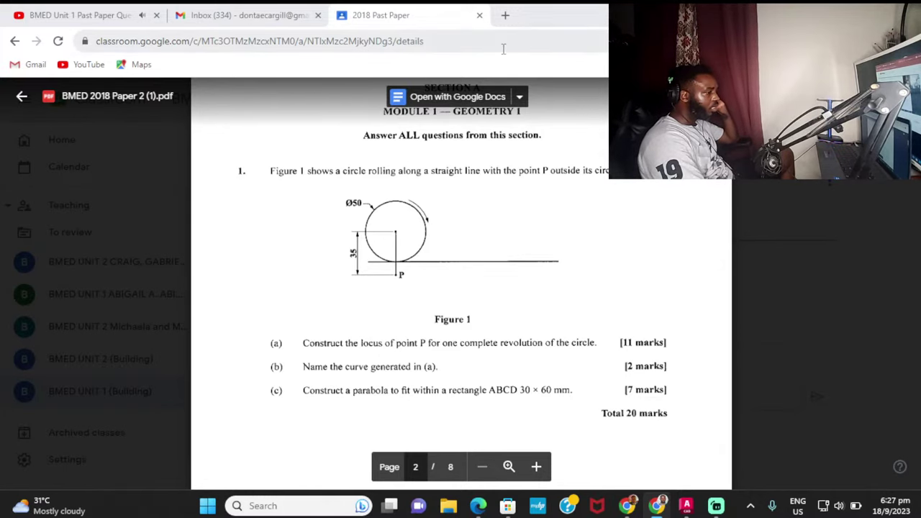
# Step: Mute the playback of the BMED Unit 1 Past Paper Question live stream on YouTube
pyautogui.click(72, 15)
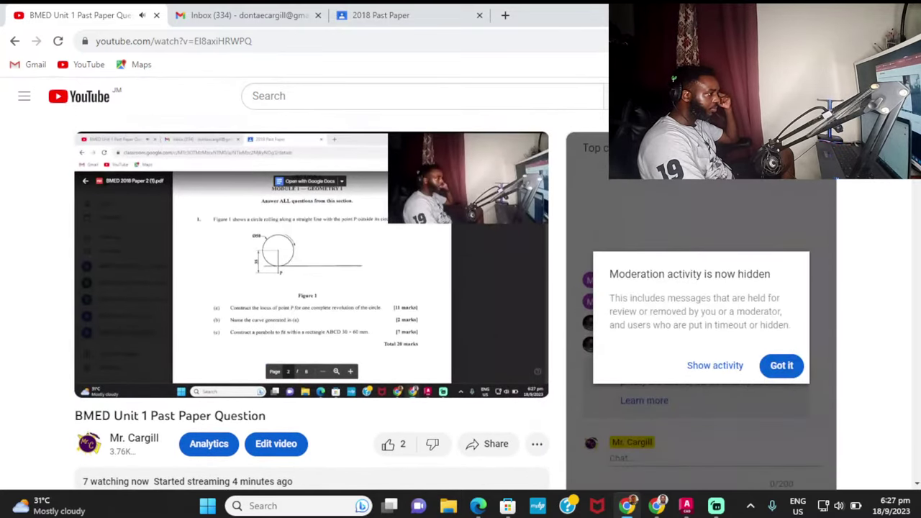
pyautogui.click(161, 382)
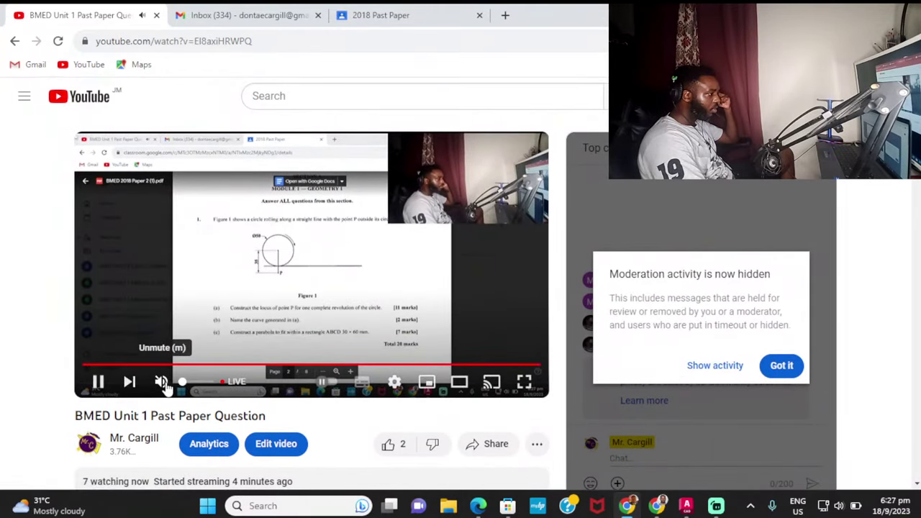
# Step: Reread question 1 in the 2018 Past Paper document and switch to AutoCAD's Drawing1.dwg
pyautogui.click(375, 15)
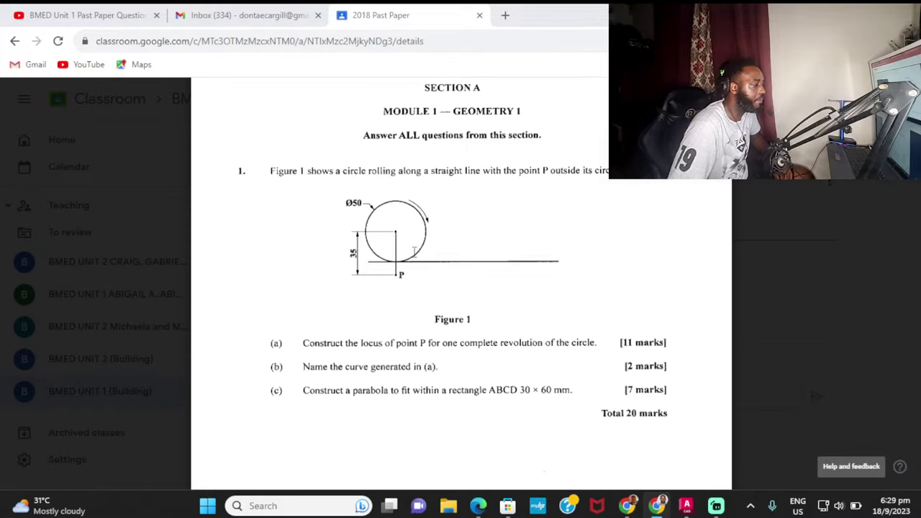
pyautogui.moveTo(298, 465)
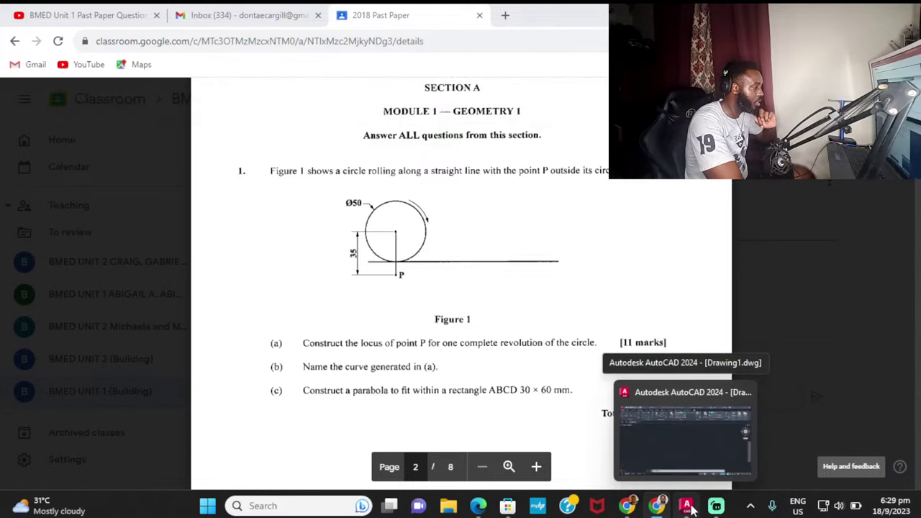
pyautogui.click(689, 506)
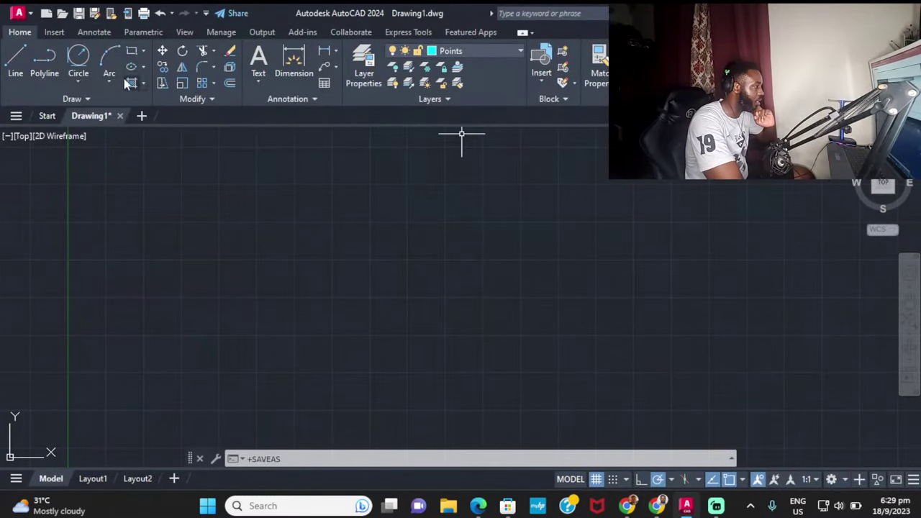
pyautogui.click(83, 86)
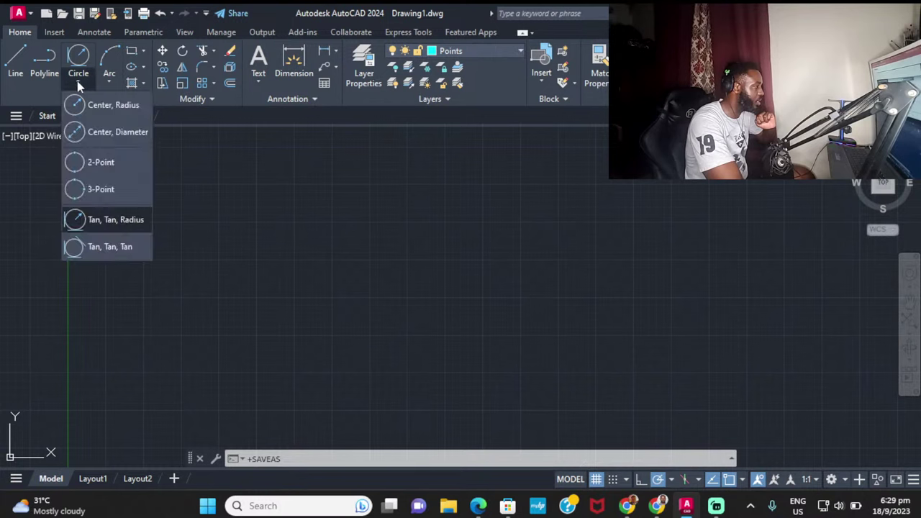
pyautogui.click(105, 106)
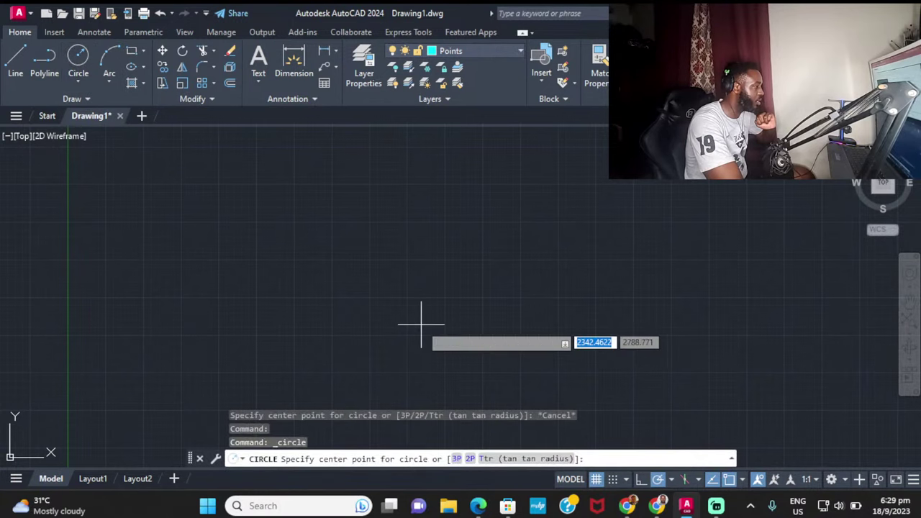
pyautogui.click(236, 210)
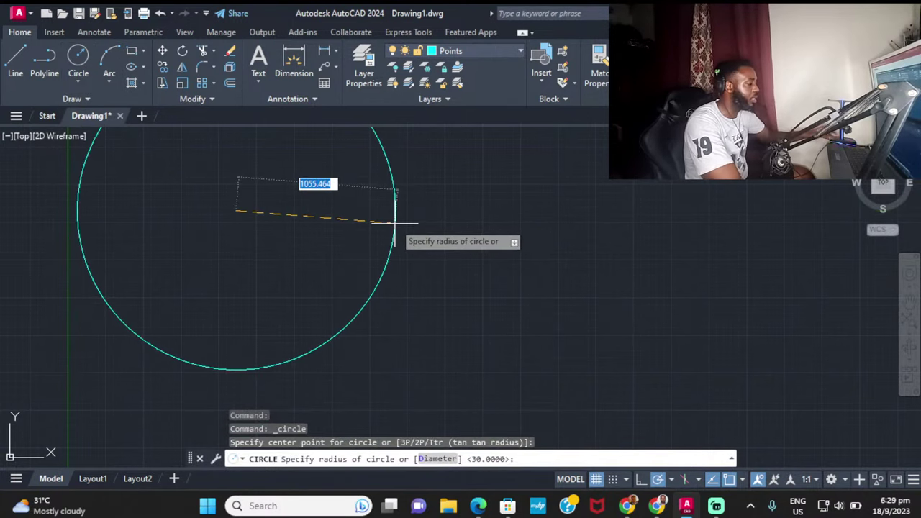
pyautogui.press('Escape')
# Step: Make layer 0 current and draw a circle of radius 25 in an empty area of the drawing
pyautogui.click(499, 50)
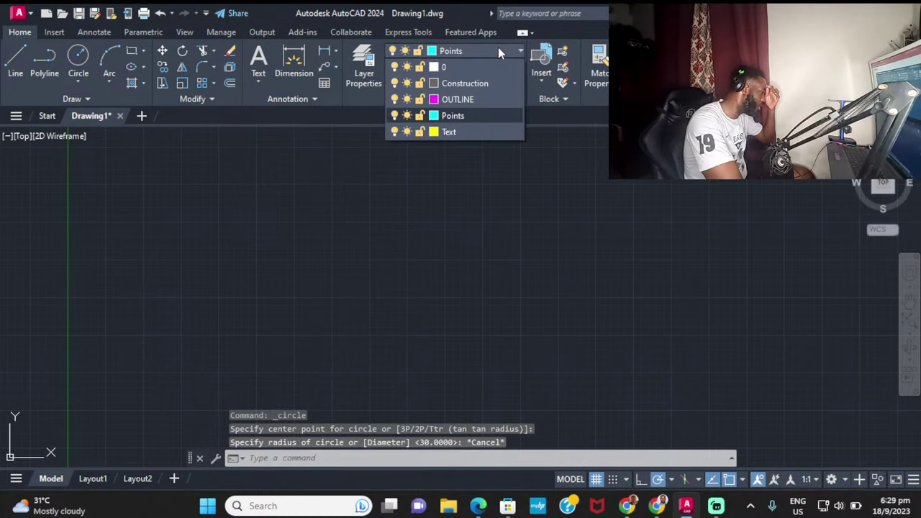
pyautogui.click(443, 65)
pyautogui.click(78, 57)
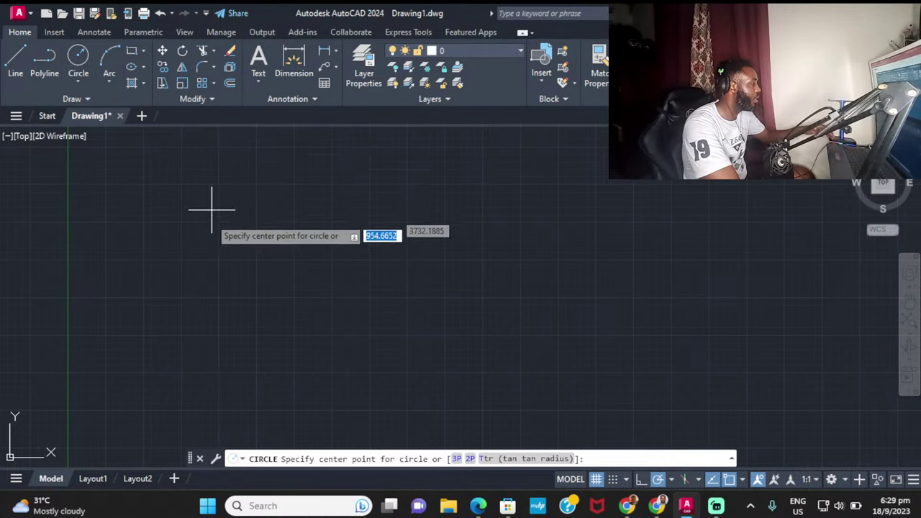
pyautogui.click(207, 252)
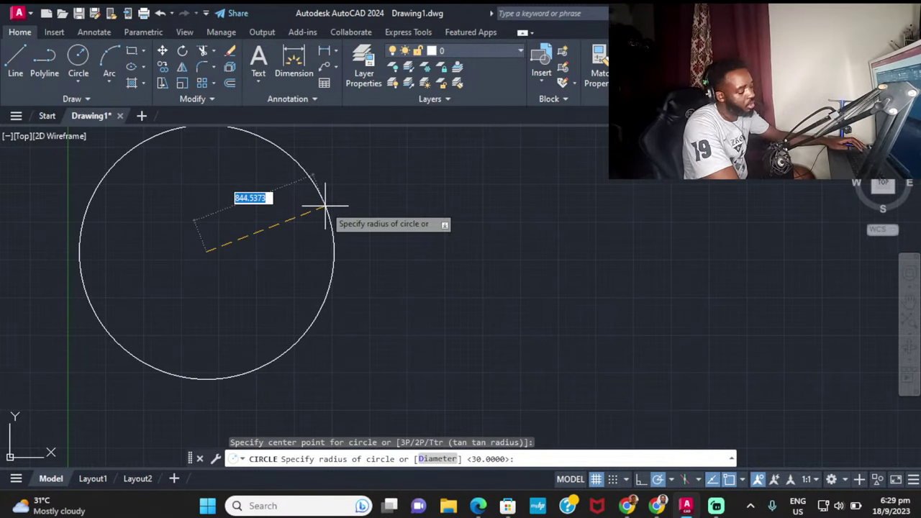
pyautogui.write('25')
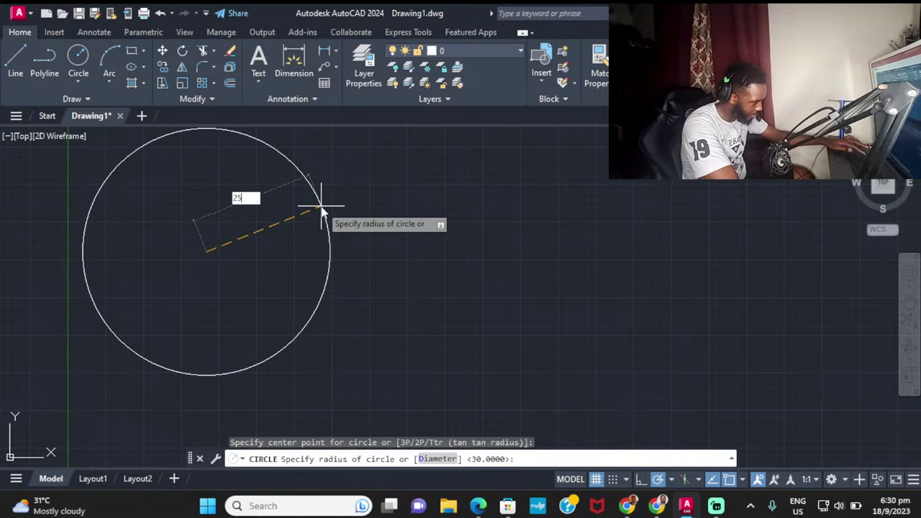
pyautogui.press('Return')
# Step: Turn Ortho on and draw a vertical line 35 long straight down from the circle's center
pyautogui.scroll(5, 140, 241)
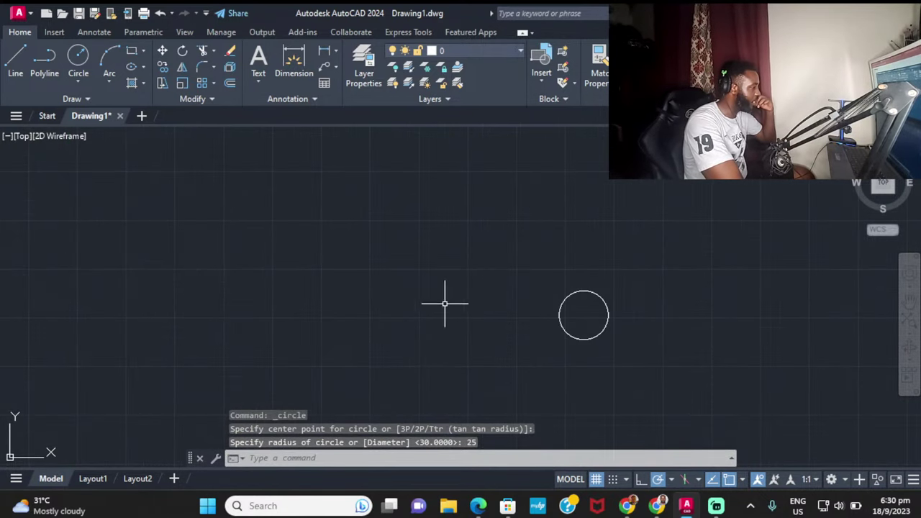
pyautogui.moveTo(444, 303)
pyautogui.mouseDown(button='middle')
pyautogui.moveTo(115, 171)
pyautogui.moveTo(51, 261)
pyautogui.moveTo(164, 127)
pyautogui.mouseUp(button='middle')
pyautogui.scroll(4, 116, 171)
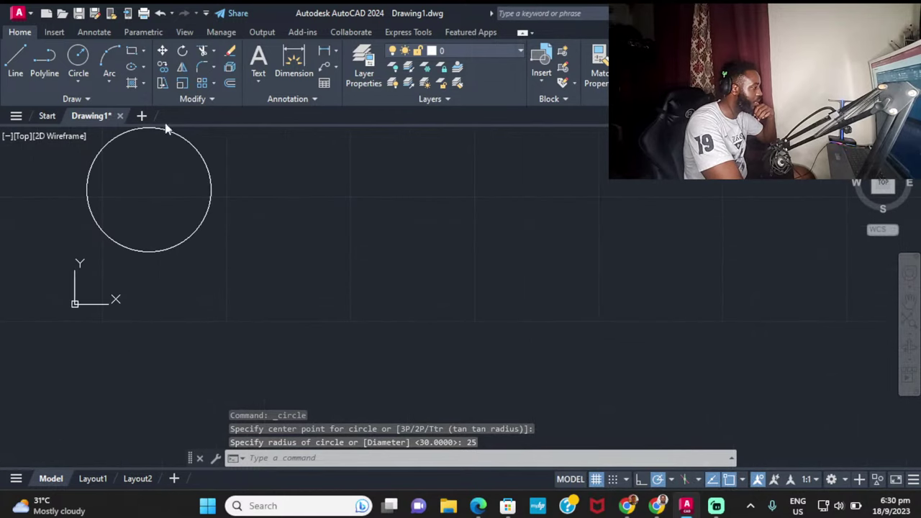
pyautogui.scroll(4, 165, 129)
pyautogui.scroll(-2, 134, 360)
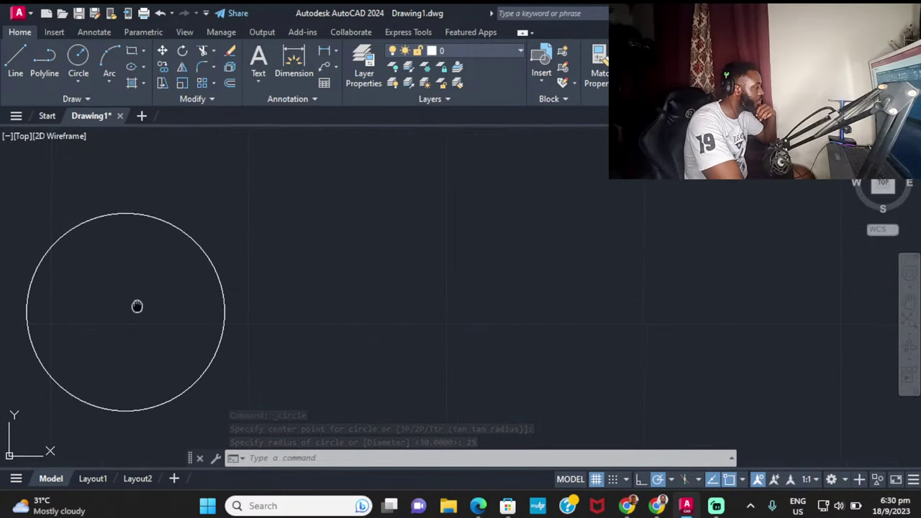
pyautogui.moveTo(136, 304); pyautogui.dragTo(173, 210, button='middle')
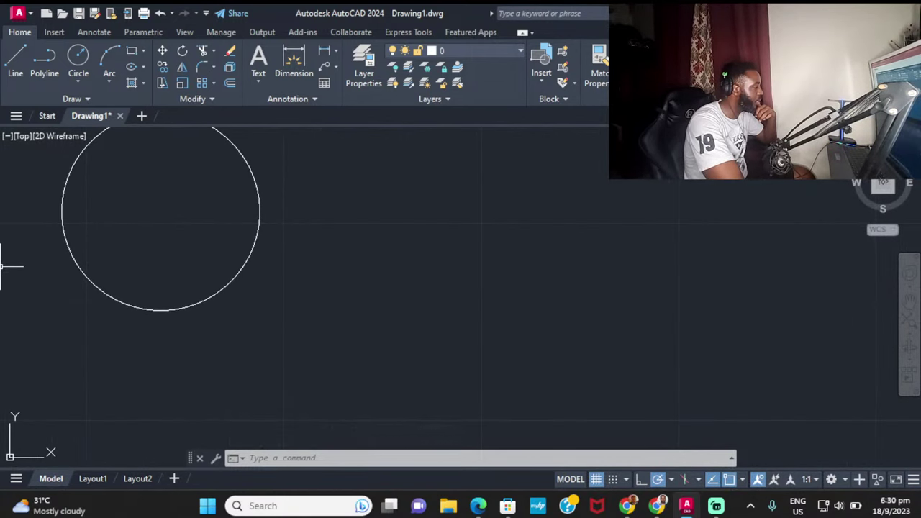
pyautogui.click(22, 63)
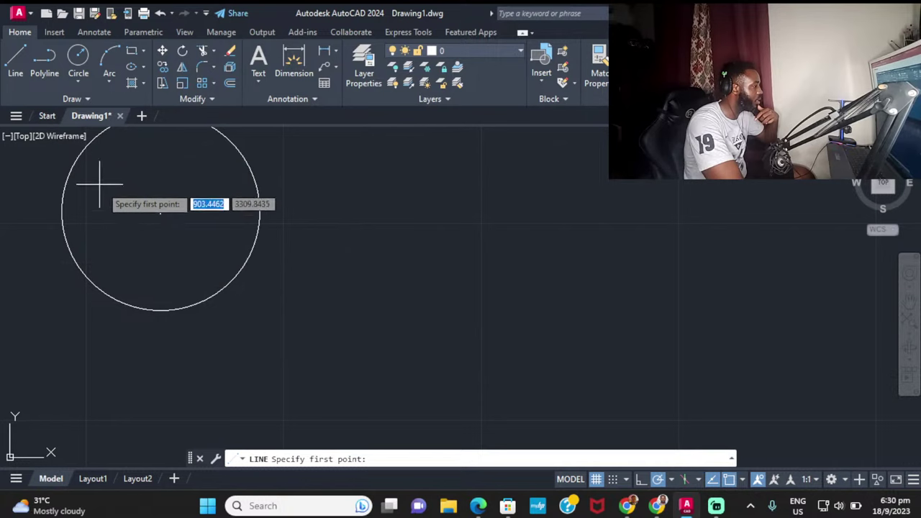
pyautogui.click(160, 212)
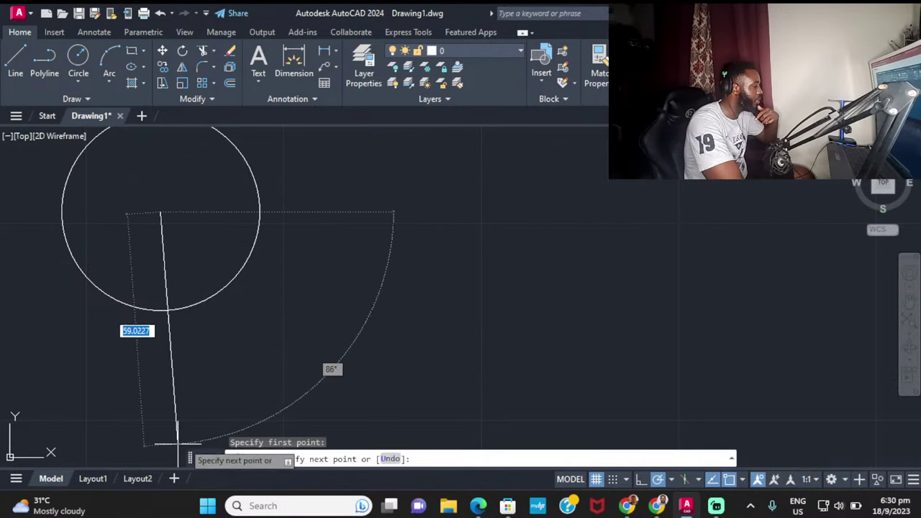
pyautogui.click(640, 478)
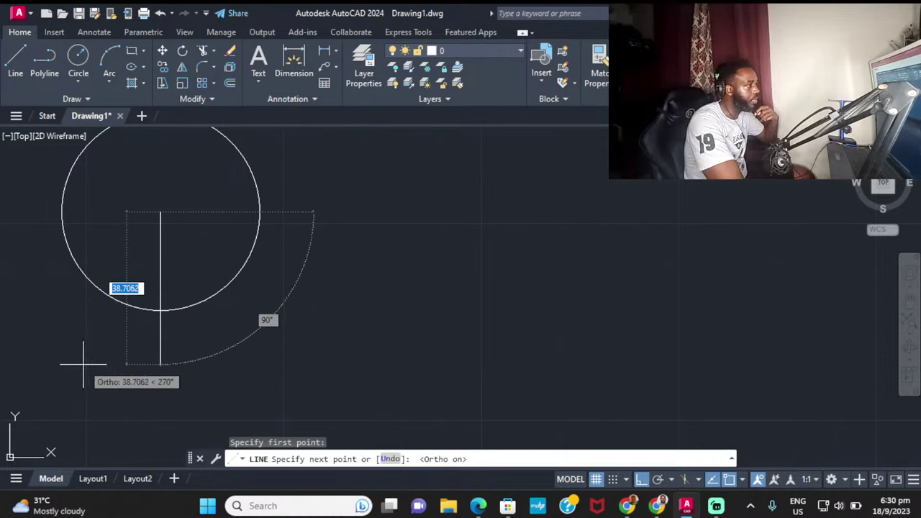
pyautogui.write('5')
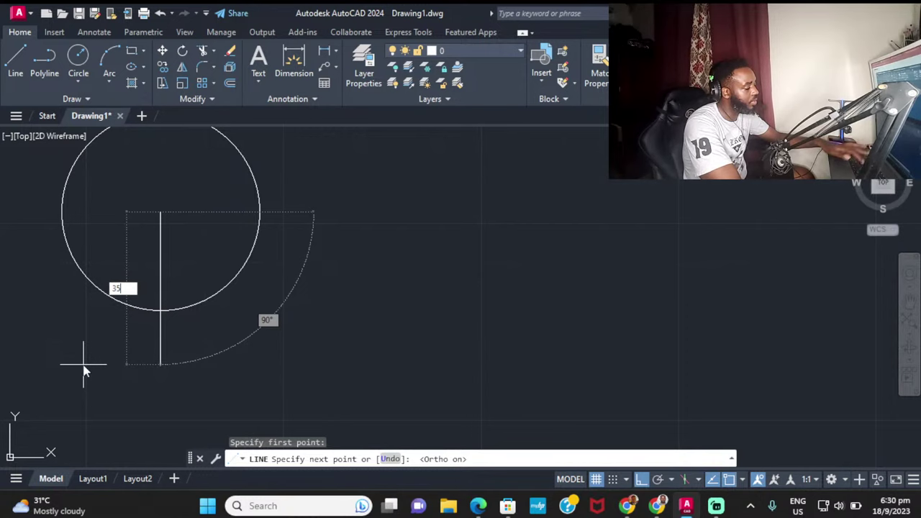
pyautogui.press('Return')
pyautogui.press('Escape')
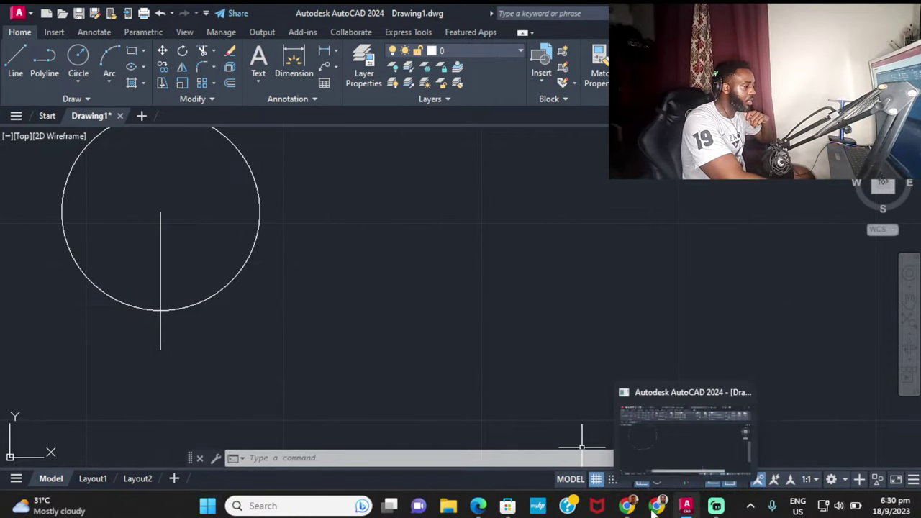
# Step: Switch to the browser to review the rolling-circle figure in question 1 and return to AutoCAD
pyautogui.moveTo(628, 508)
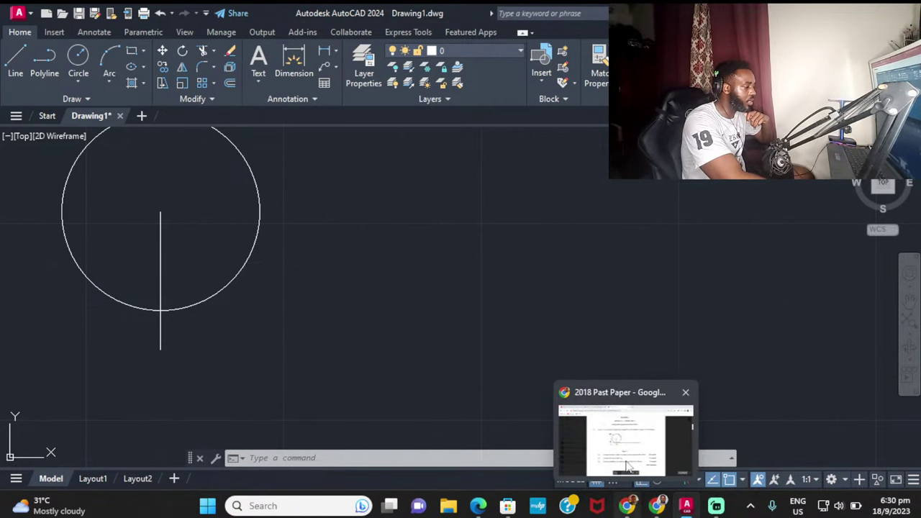
pyautogui.click(629, 464)
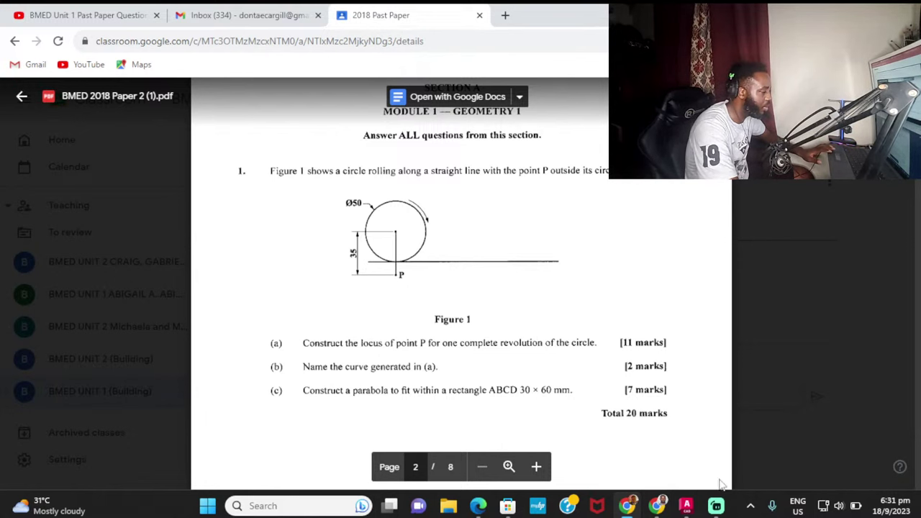
pyautogui.click(686, 506)
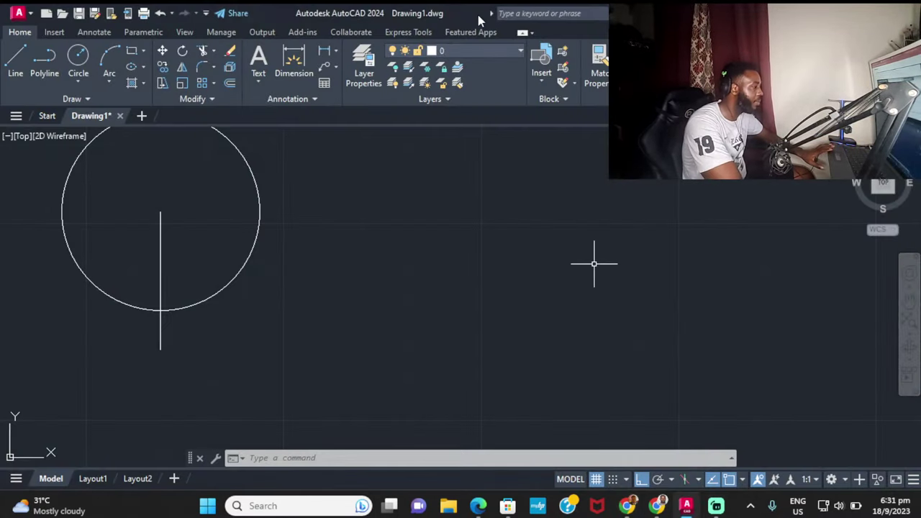
# Step: Calculate pi*50 in the QuickCalc calculator, copy the result and close the calculator
pyautogui.click(812, 99)
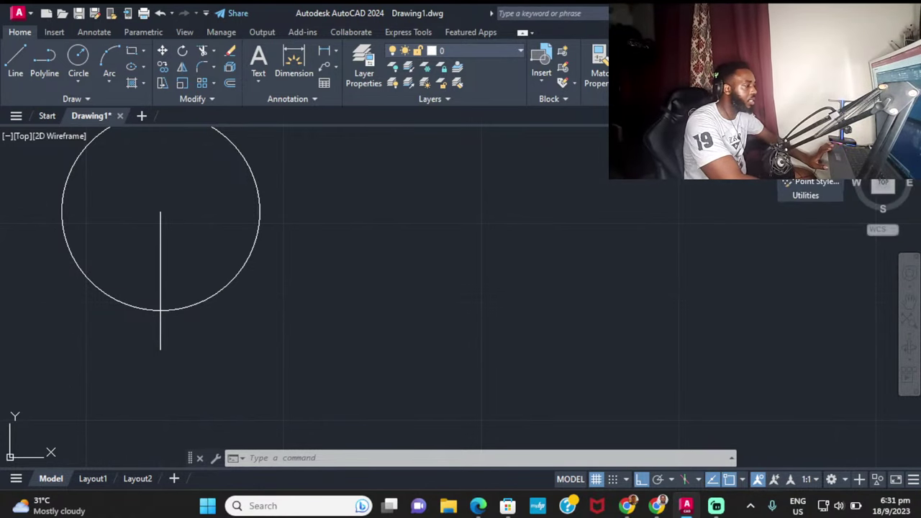
pyautogui.click(834, 72)
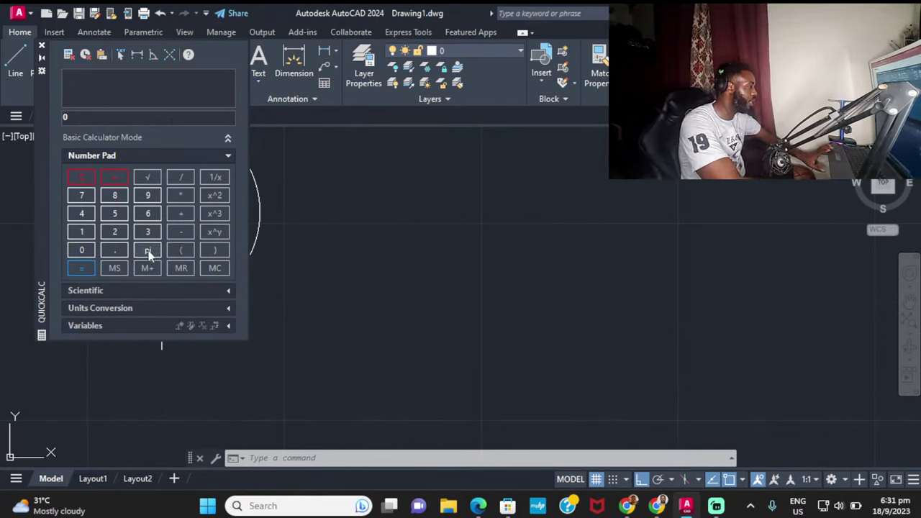
pyautogui.click(183, 196)
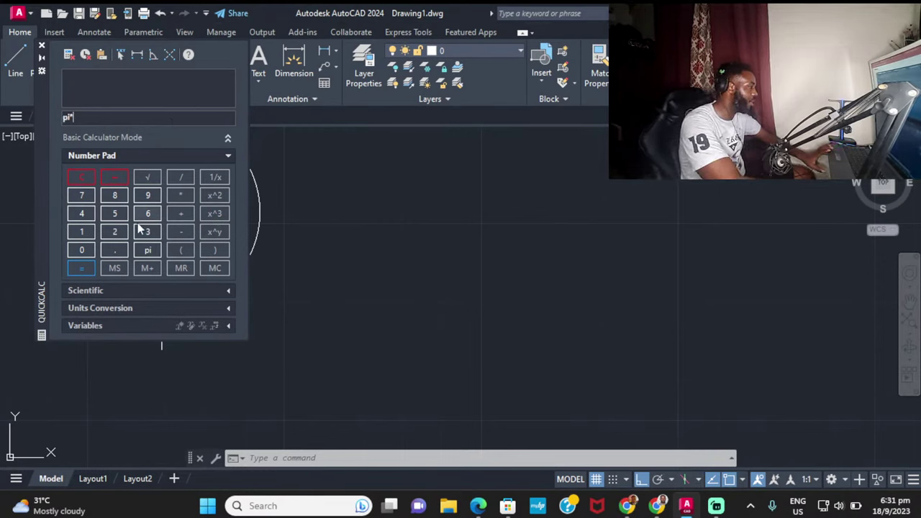
pyautogui.click(82, 250)
pyautogui.click(81, 268)
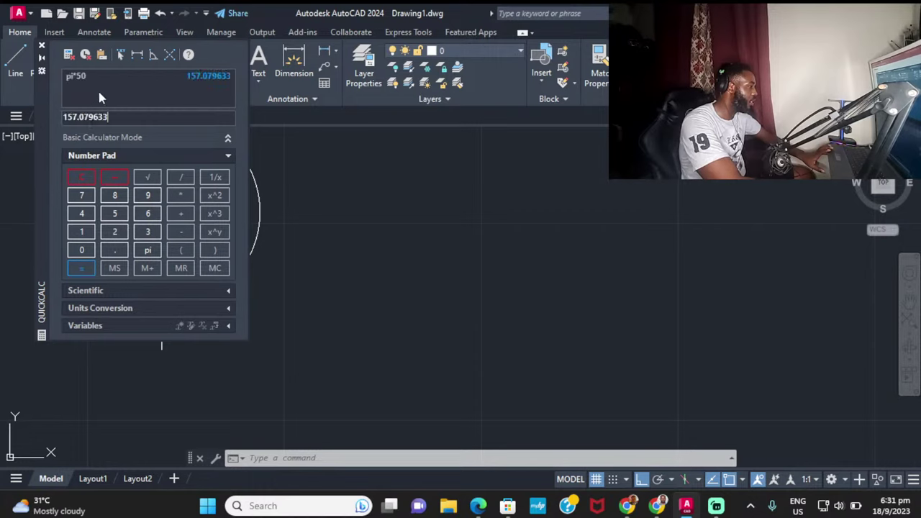
pyautogui.moveTo(115, 119); pyautogui.dragTo(66, 118)
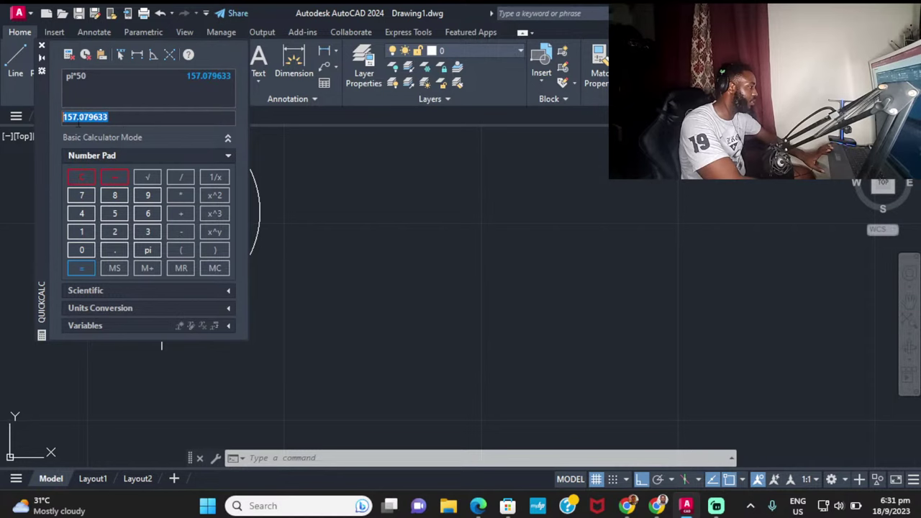
pyautogui.rightClick(81, 121)
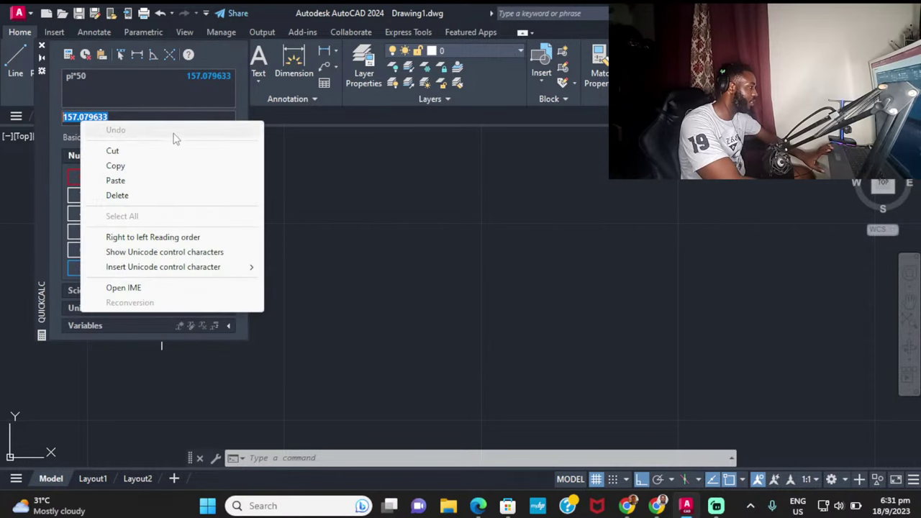
pyautogui.click(115, 166)
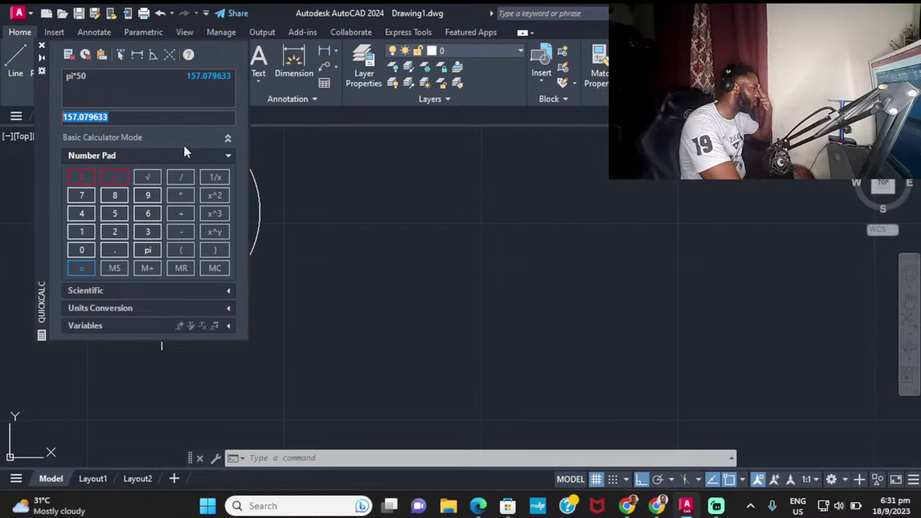
pyautogui.click(43, 48)
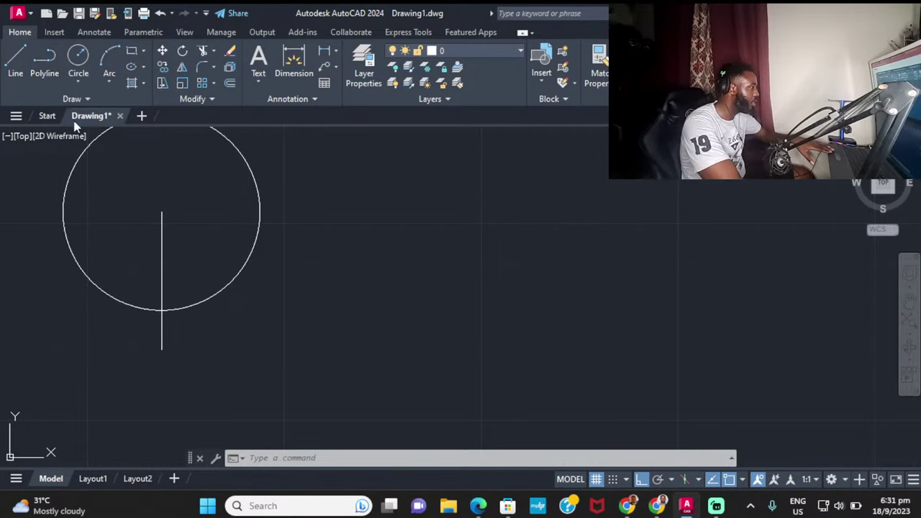
pyautogui.click(16, 63)
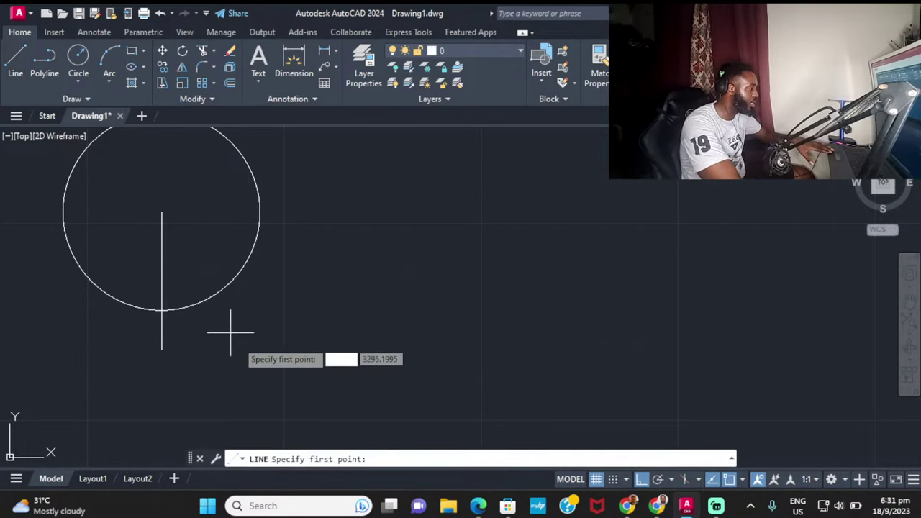
pyautogui.click(161, 311)
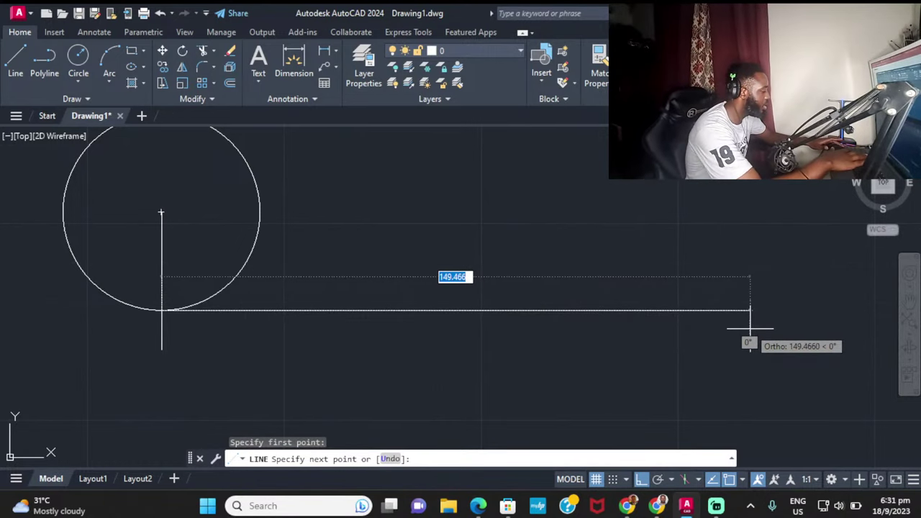
pyautogui.press('Escape')
pyautogui.hotkey('ctrl', 'v')
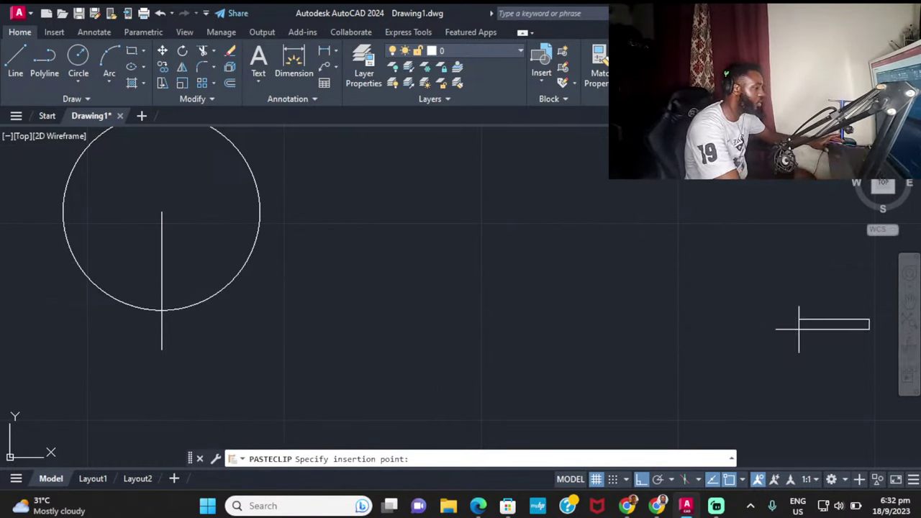
pyautogui.press('Escape')
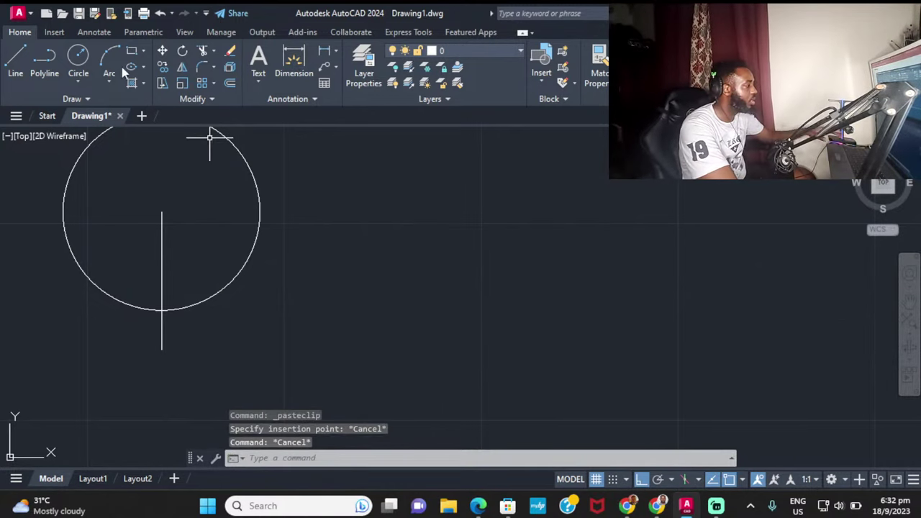
# Step: Draw a horizontal line 157.079 long to the right from the lowest point of the circle
pyautogui.click(15, 56)
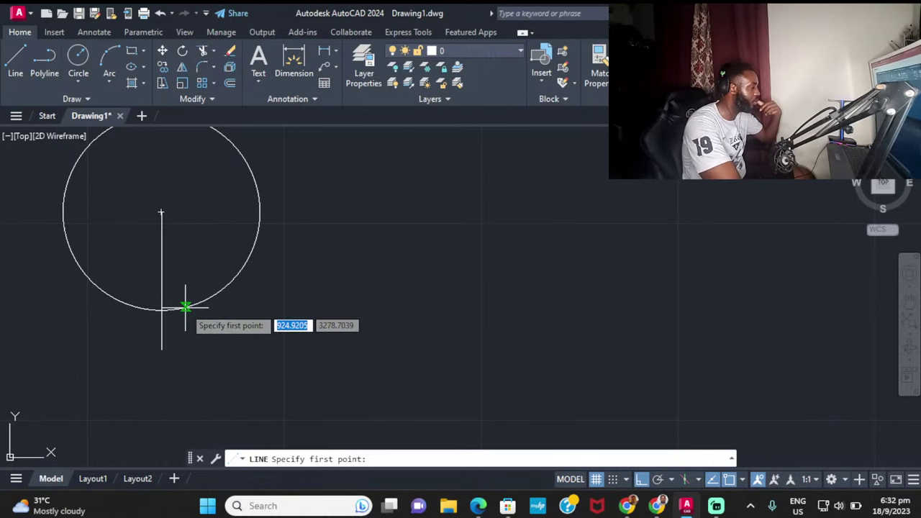
pyautogui.click(162, 311)
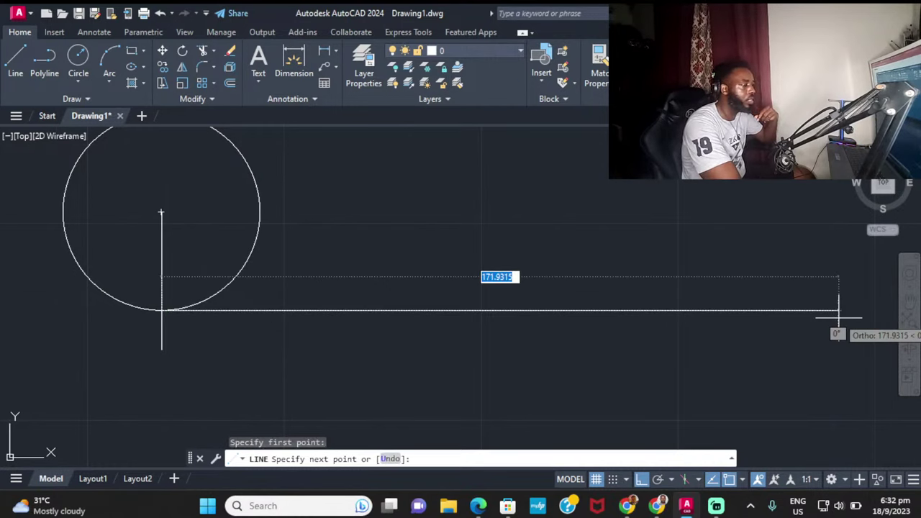
pyautogui.write('1')
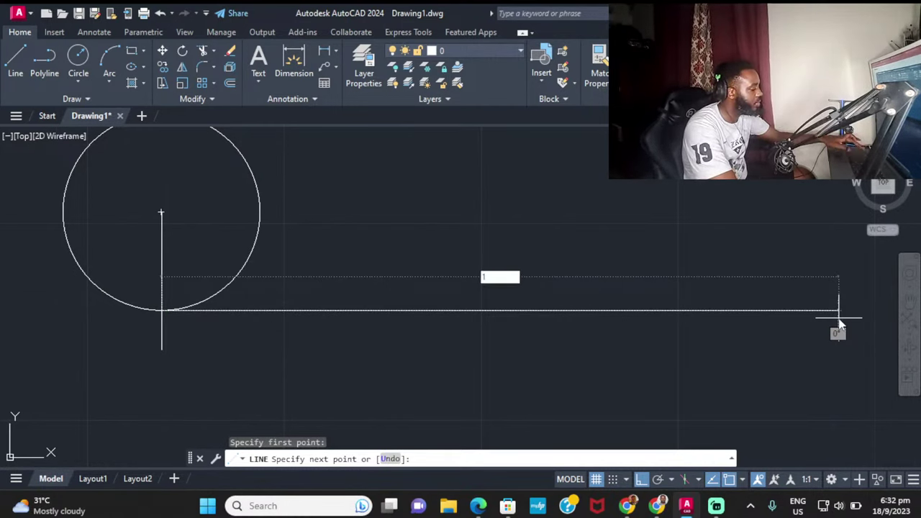
pyautogui.write('57.0')
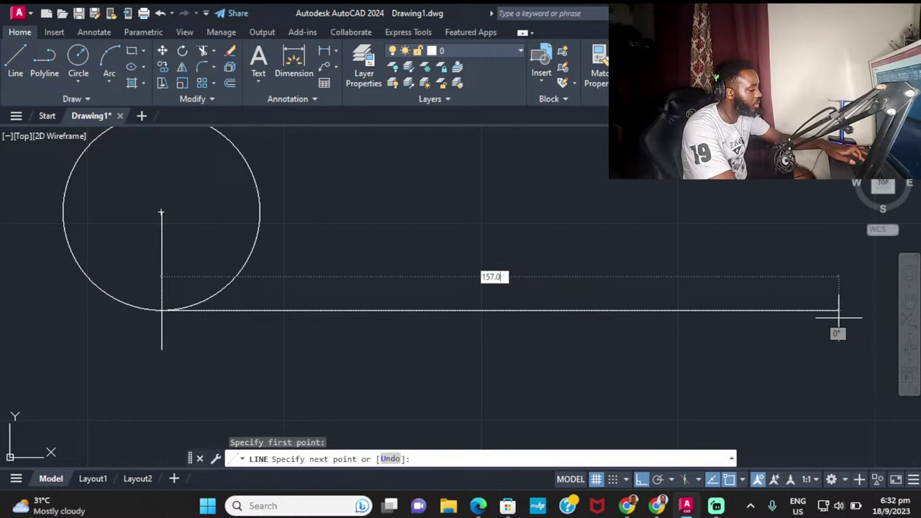
pyautogui.write('79')
pyautogui.press('Return')
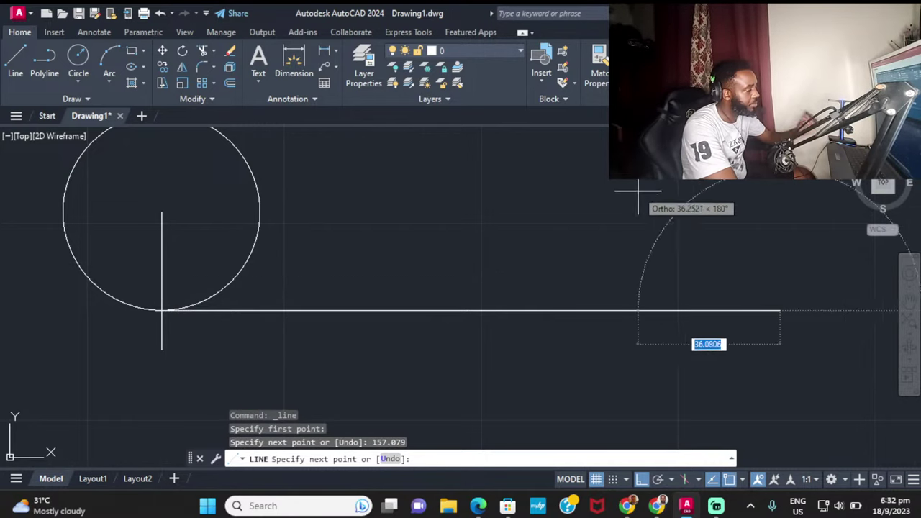
pyautogui.scroll(-5, 557, 231)
pyautogui.press('Escape')
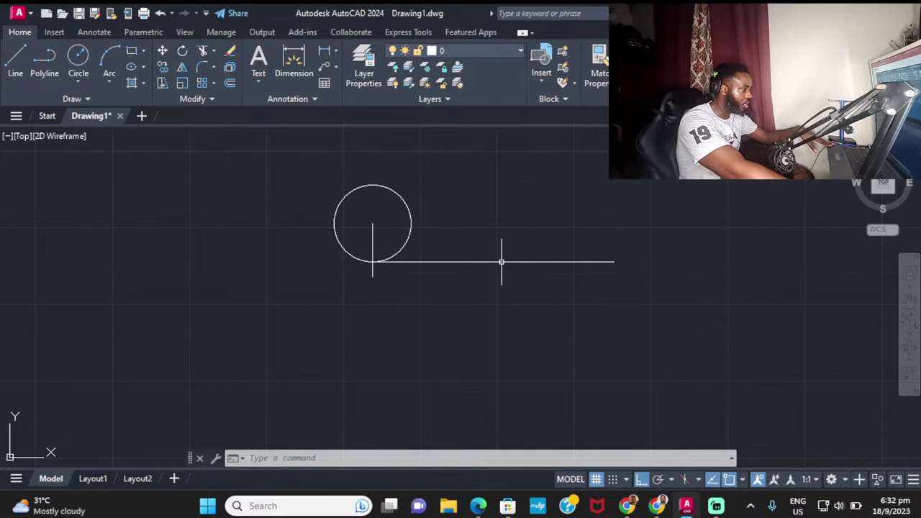
# Step: Make Points the current layer with nothing left selected
pyautogui.click(495, 51)
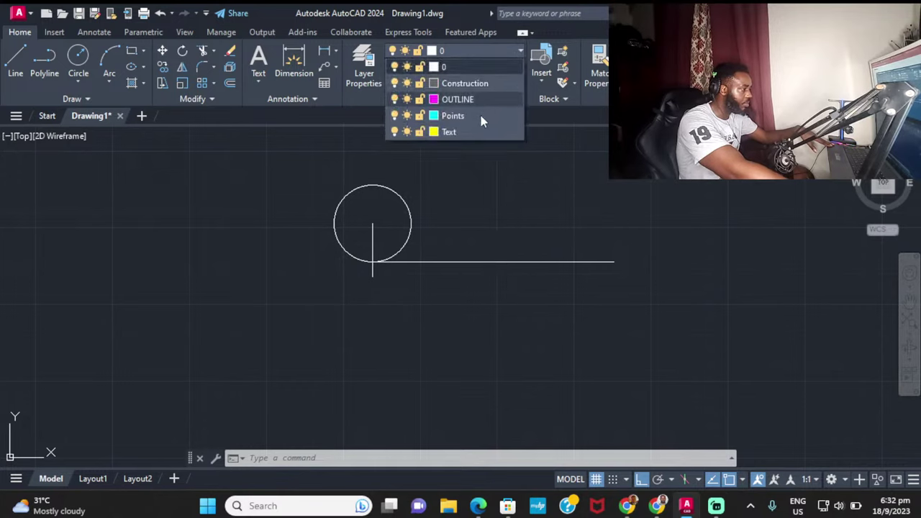
pyautogui.click(461, 113)
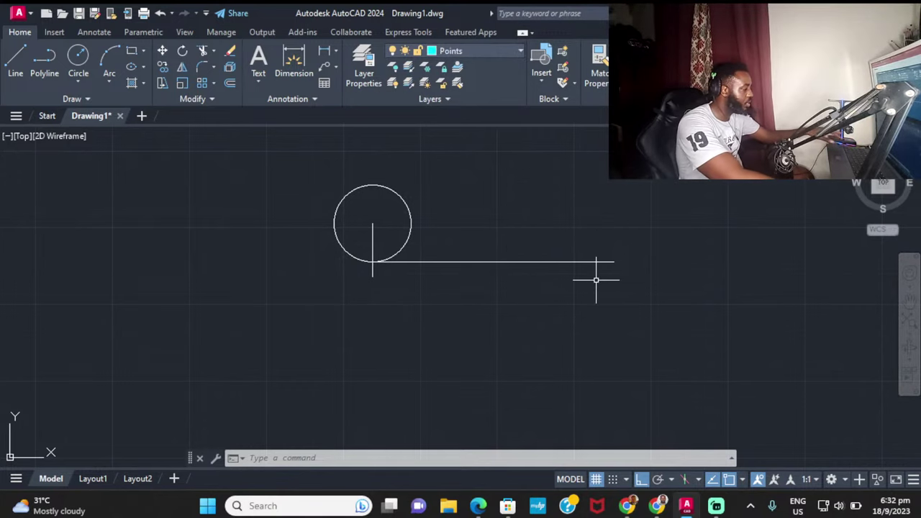
pyautogui.press('Escape')
pyautogui.press('Escape')
pyautogui.press('Escape')
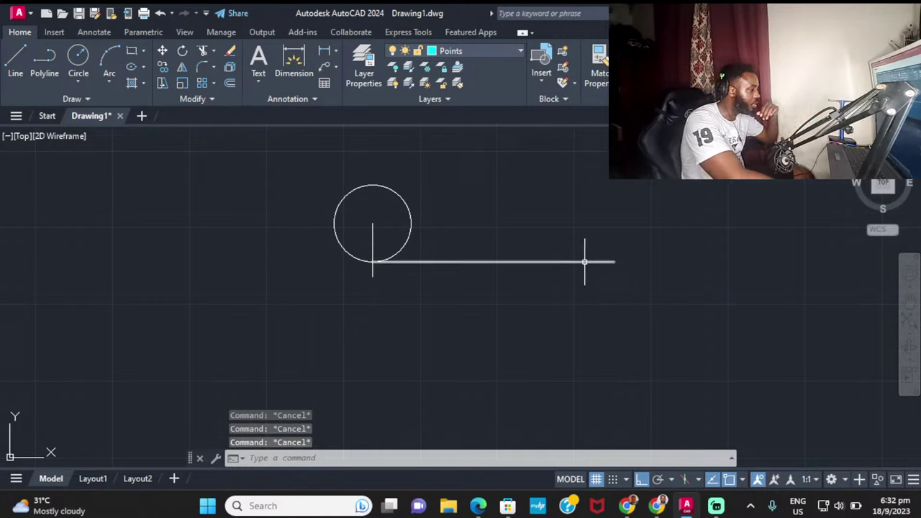
pyautogui.click(584, 262)
pyautogui.press('Escape')
pyautogui.press('Escape')
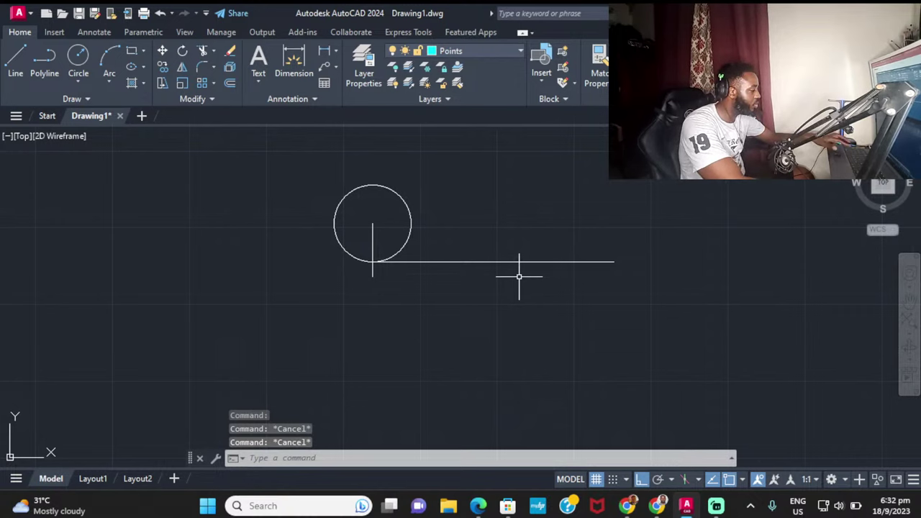
# Step: Divide the horizontal base line into 12 equal segments with the DIVIDE command
pyautogui.write('DIVIDE')
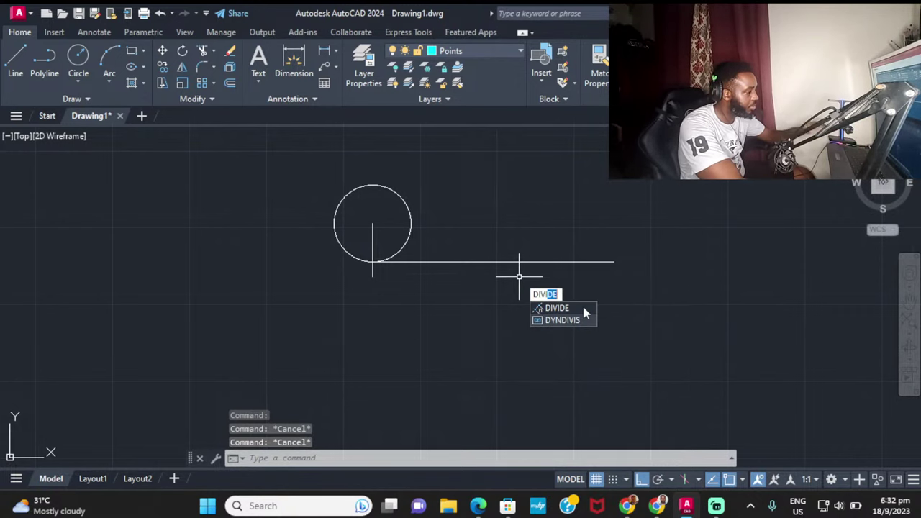
pyautogui.click(584, 308)
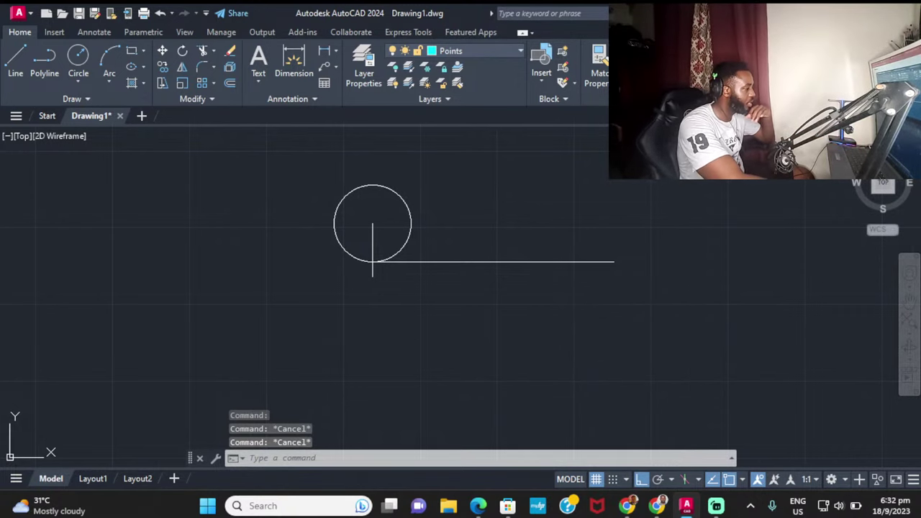
pyautogui.click(552, 262)
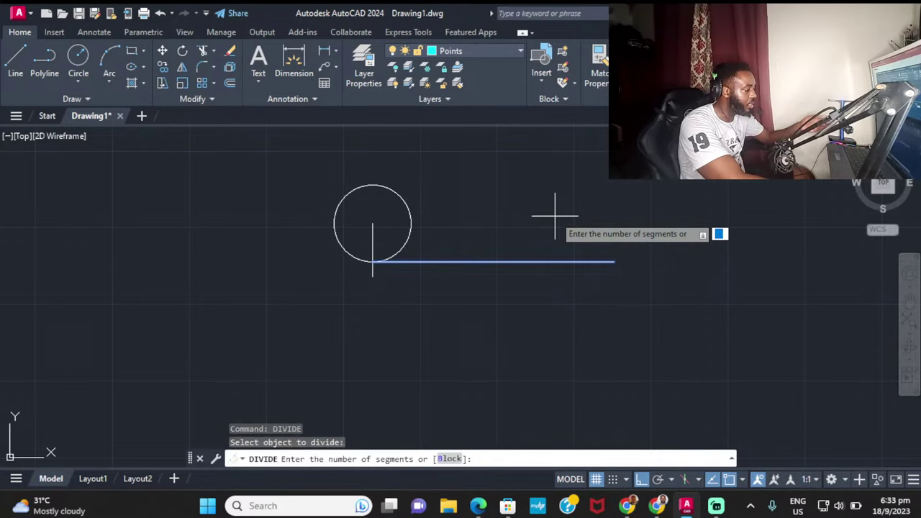
pyautogui.write('12')
pyautogui.press('Return')
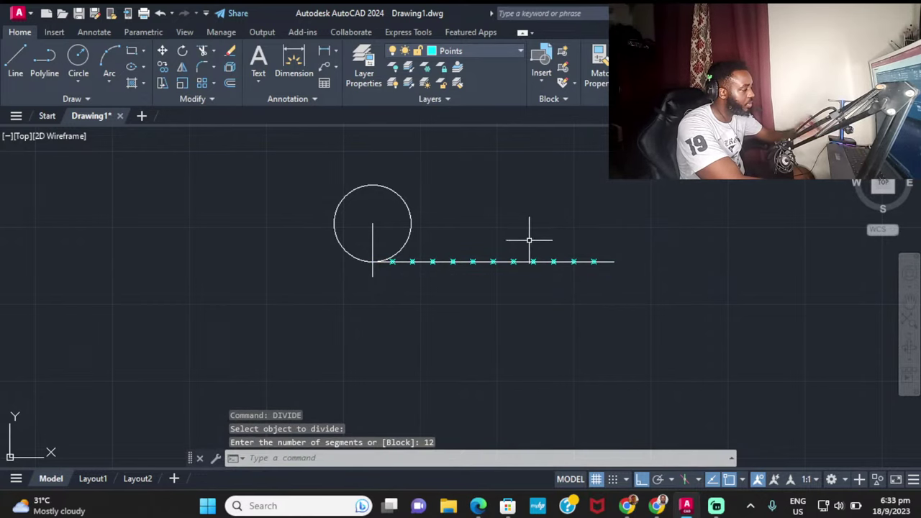
# Step: Move the divided horizontal base line to the Construction layer and clear the selection
pyautogui.scroll(4, 503, 262)
pyautogui.scroll(-3, 529, 273)
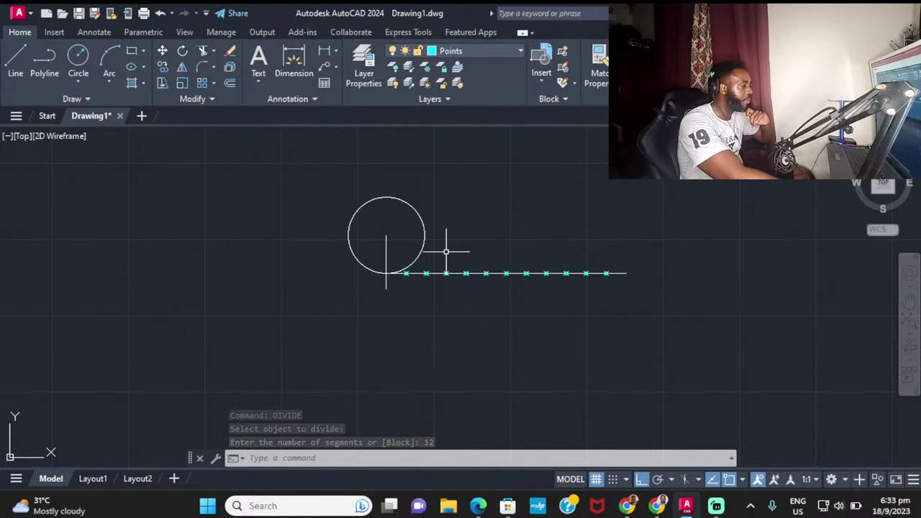
pyautogui.scroll(5, 482, 255)
pyautogui.scroll(-3, 515, 244)
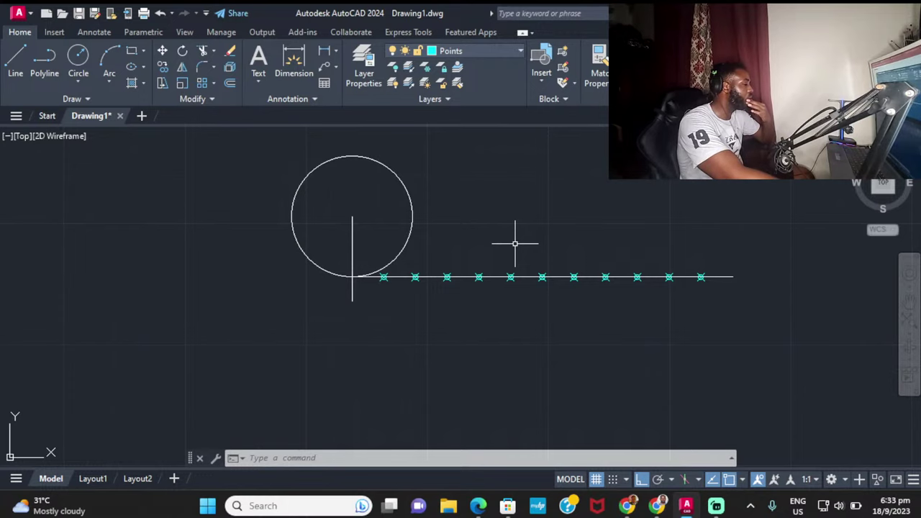
pyautogui.moveTo(514, 228); pyautogui.dragTo(447, 242, button='middle')
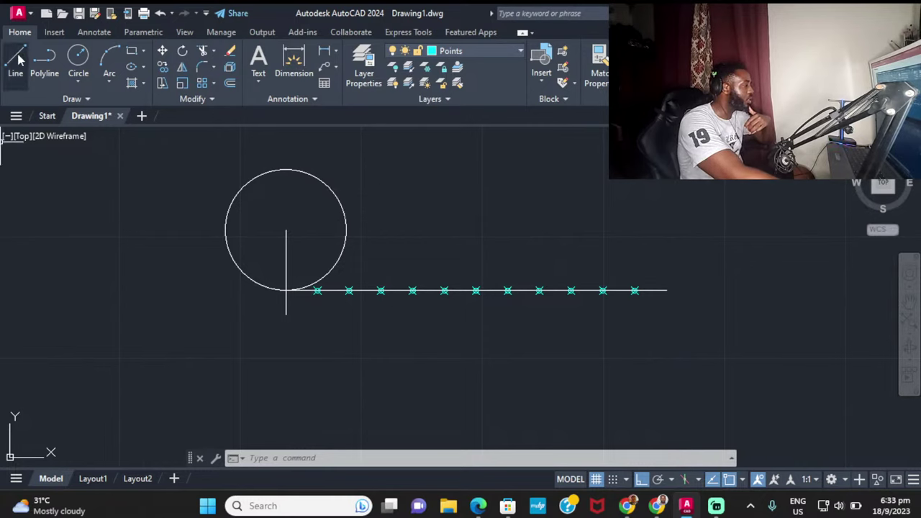
pyautogui.click(507, 52)
pyautogui.click(662, 291)
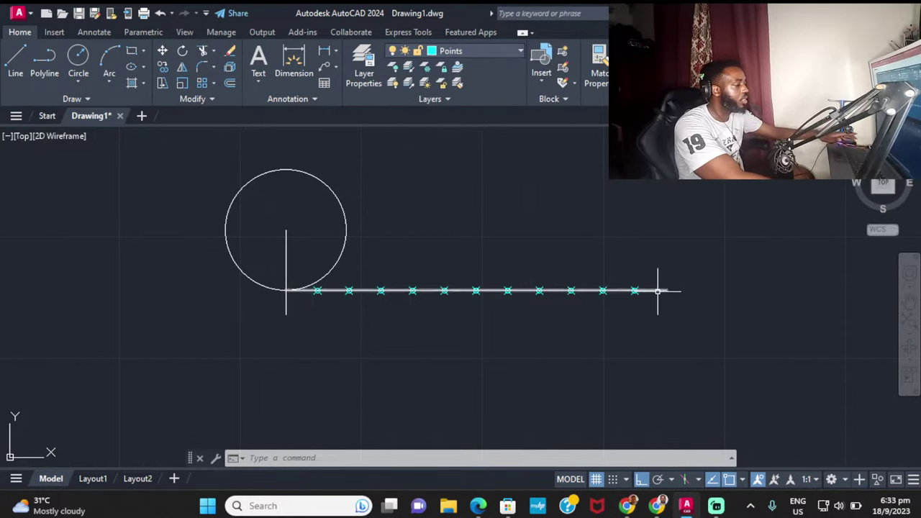
pyautogui.click(658, 290)
pyautogui.click(484, 58)
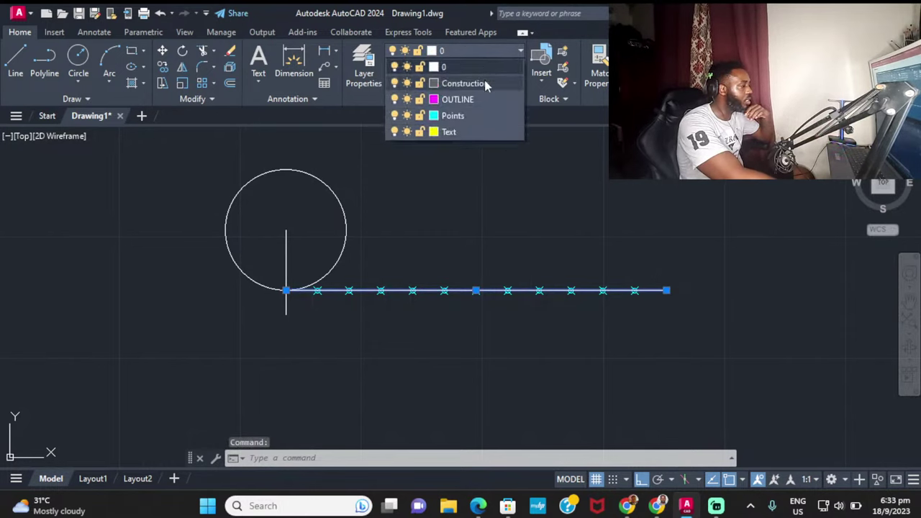
pyautogui.click(468, 83)
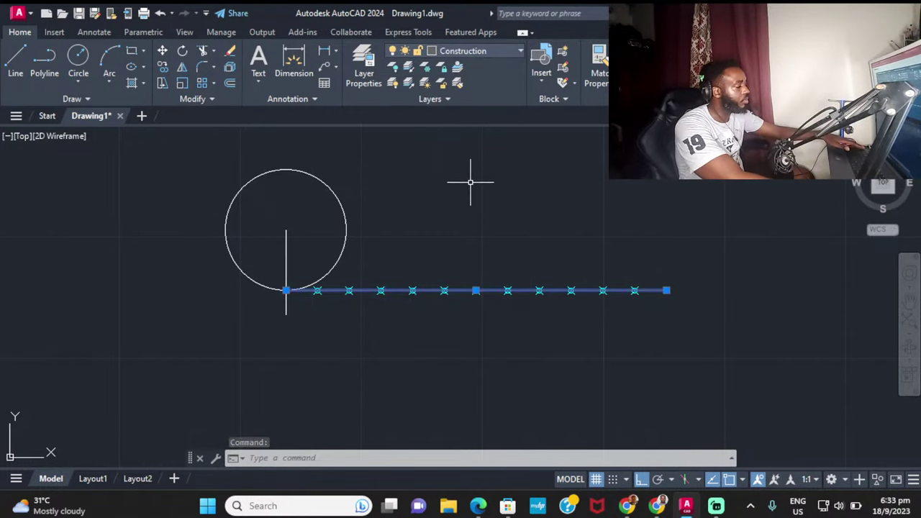
pyautogui.press('Escape')
# Step: Make Construction the current layer, leaving no drawing command active
pyautogui.click(499, 57)
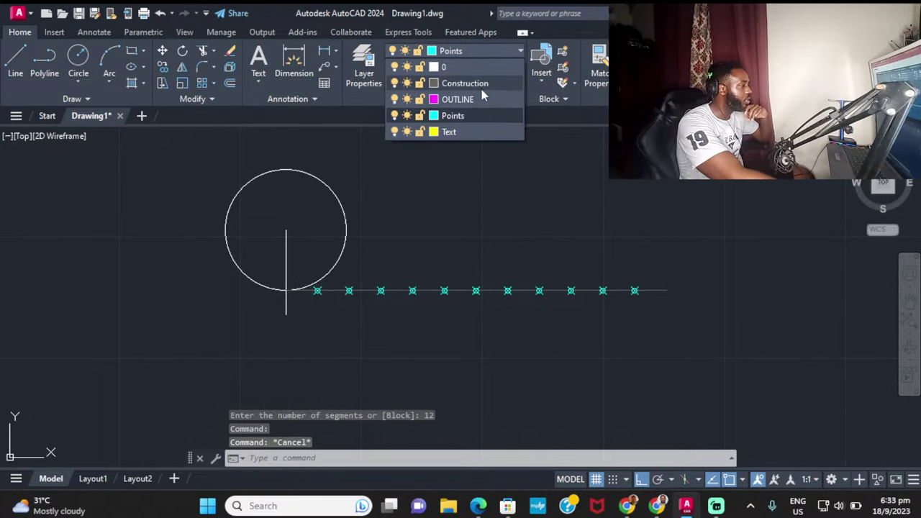
pyautogui.click(475, 79)
pyautogui.click(15, 61)
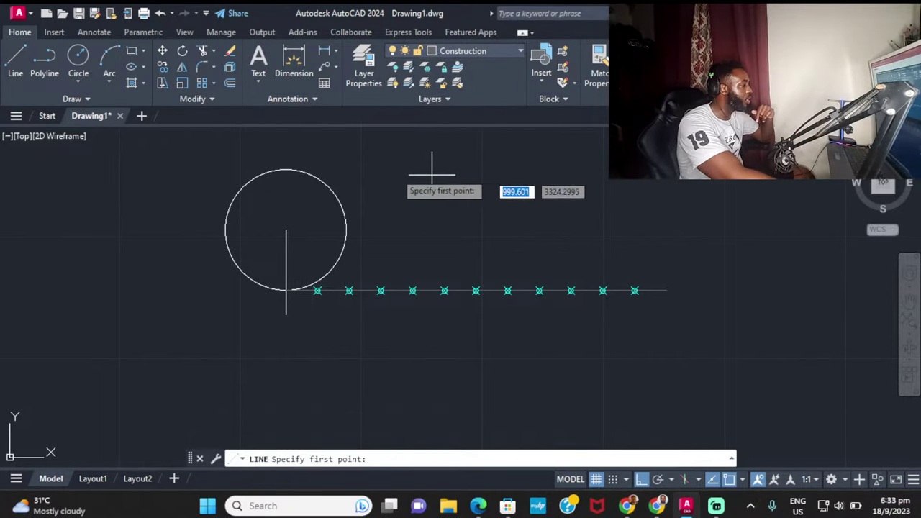
pyautogui.press('Escape')
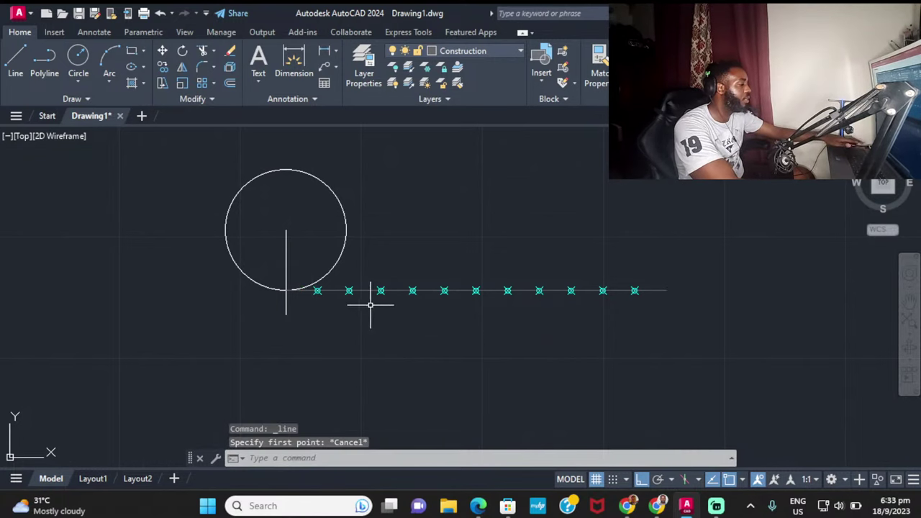
pyautogui.moveTo(385, 259)
pyautogui.mouseDown()
pyautogui.moveTo(339, 281)
pyautogui.moveTo(299, 320)
pyautogui.mouseUp()
pyautogui.scroll(2, 418, 288)
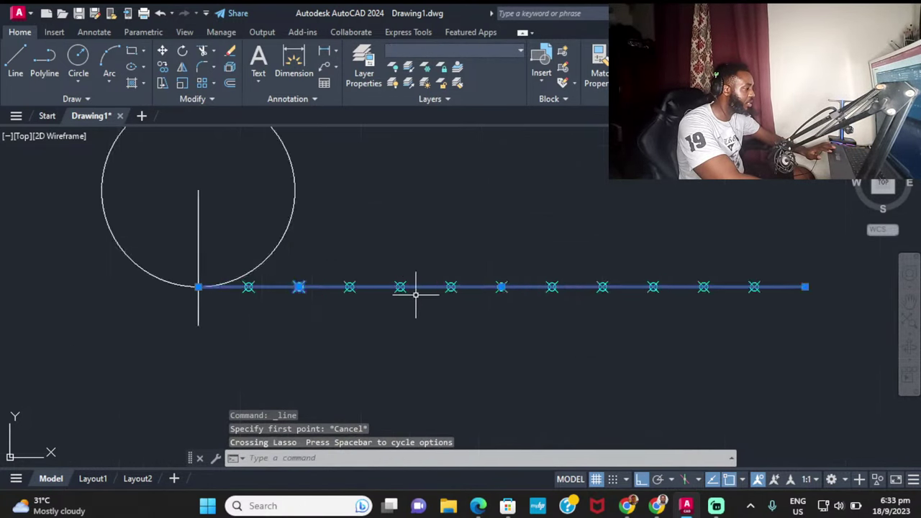
pyautogui.scroll(2, 349, 288)
pyautogui.scroll(-4, 424, 264)
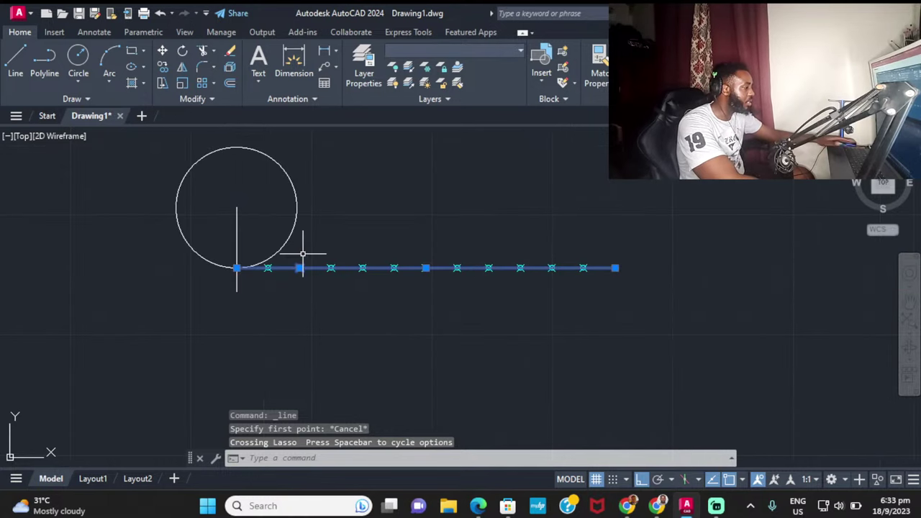
pyautogui.press('Escape')
pyautogui.moveTo(339, 240); pyautogui.dragTo(308, 292)
pyautogui.press('F8')
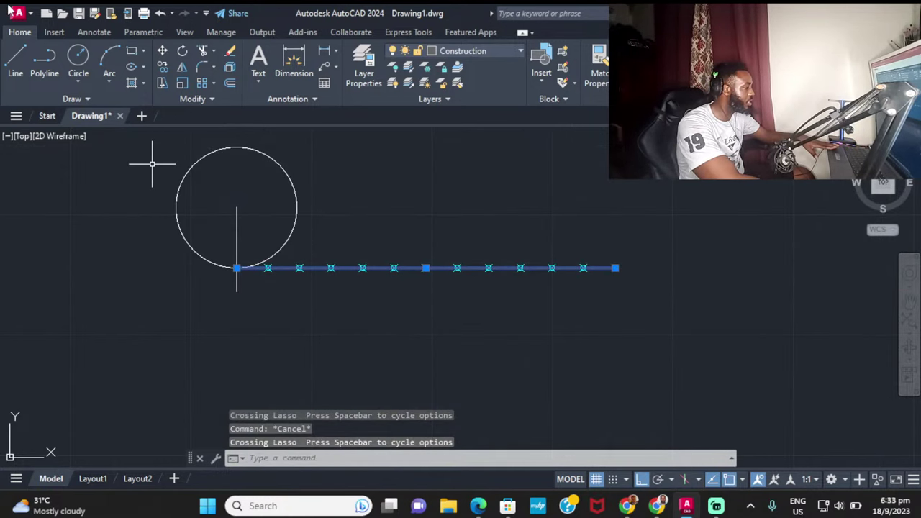
pyautogui.click(28, 66)
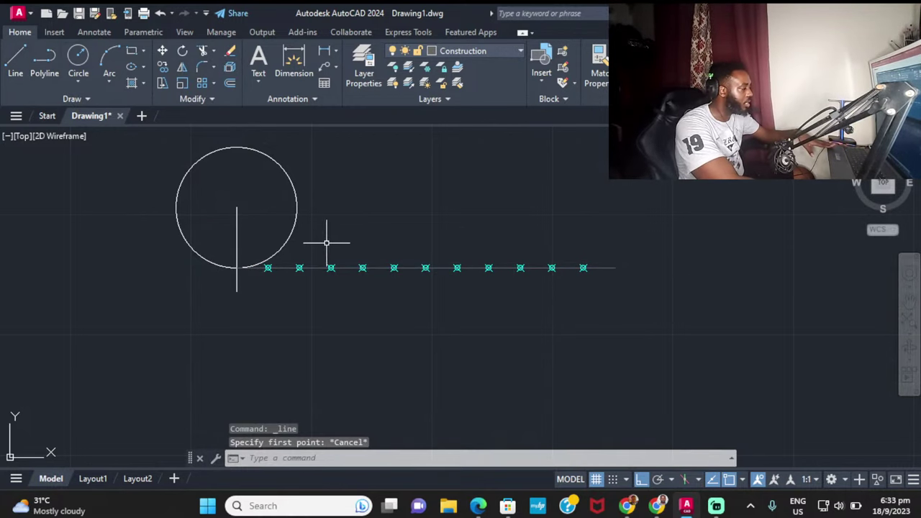
# Step: Copy the horizontal base line vertically from the circle's bottom tangent point to its topmost point
pyautogui.moveTo(326, 243)
pyautogui.mouseDown()
pyautogui.moveTo(318, 304)
pyautogui.moveTo(298, 317)
pyautogui.mouseUp()
pyautogui.click(166, 66)
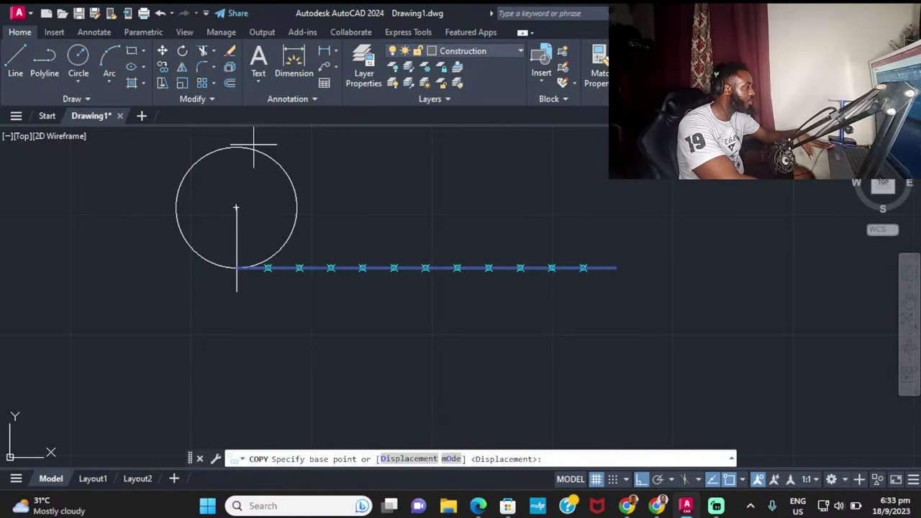
pyautogui.click(236, 268)
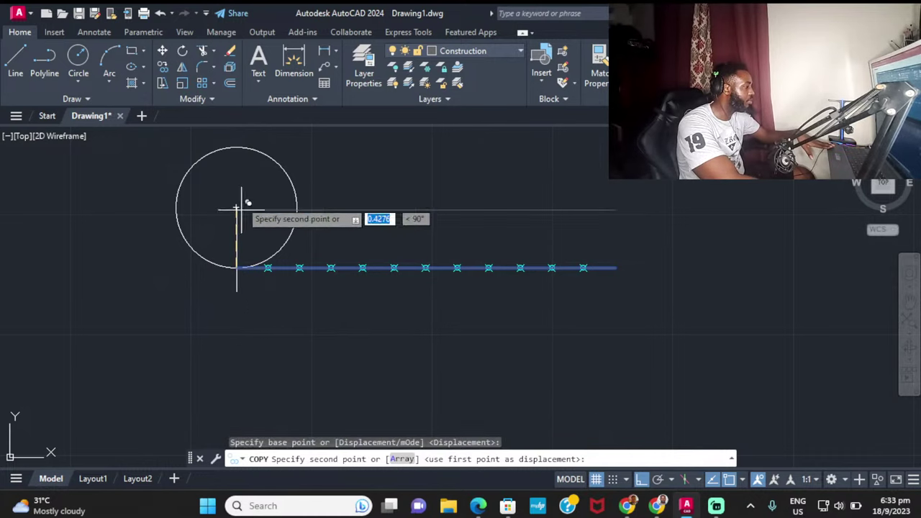
pyautogui.click(236, 148)
pyautogui.press('Escape')
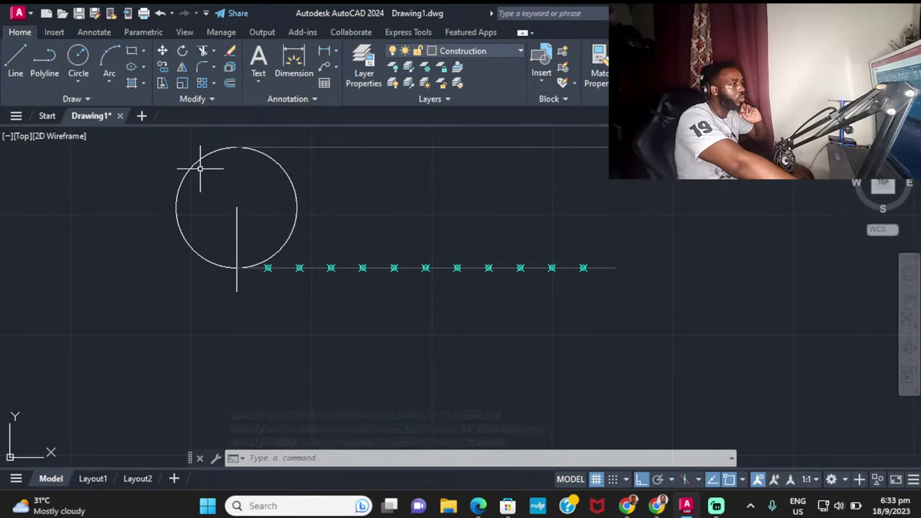
# Step: Draw a 50 mm vertical line from the far end of the base line up to the end of the upper horizontal line
pyautogui.click(9, 72)
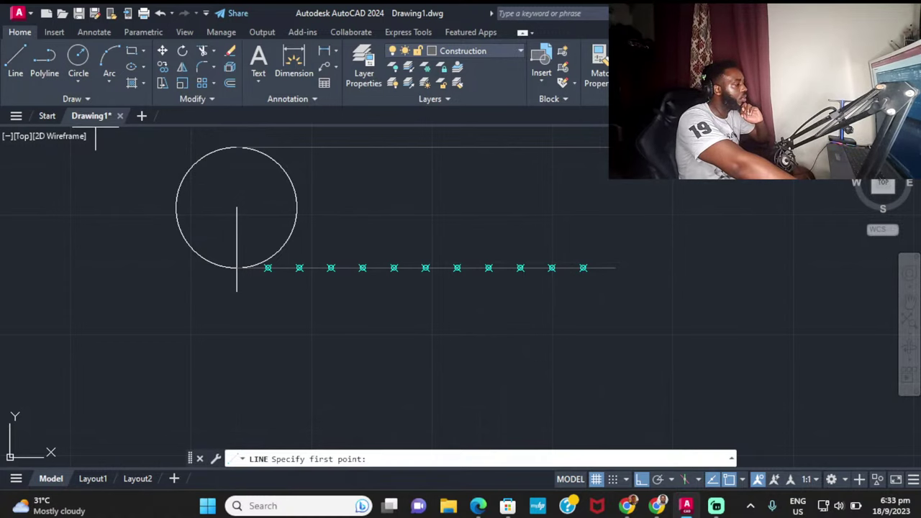
pyautogui.click(615, 268)
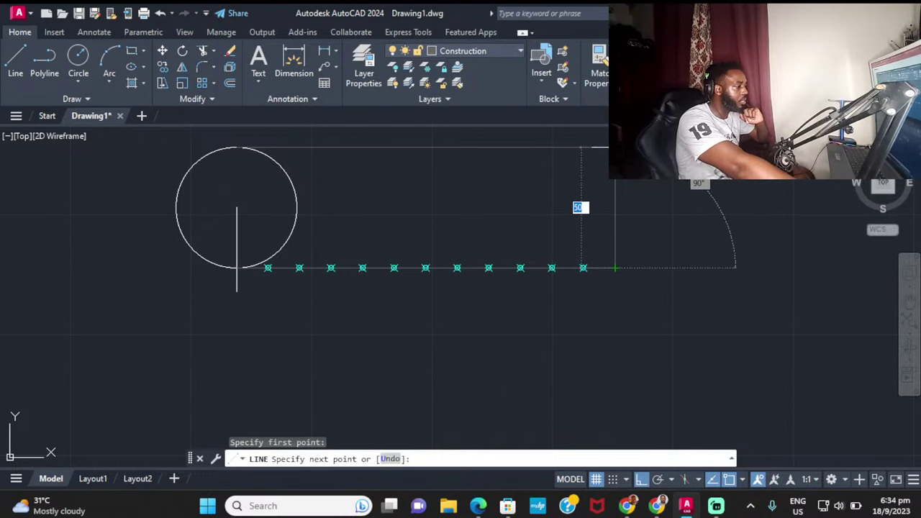
pyautogui.click(615, 147)
pyautogui.press('Escape')
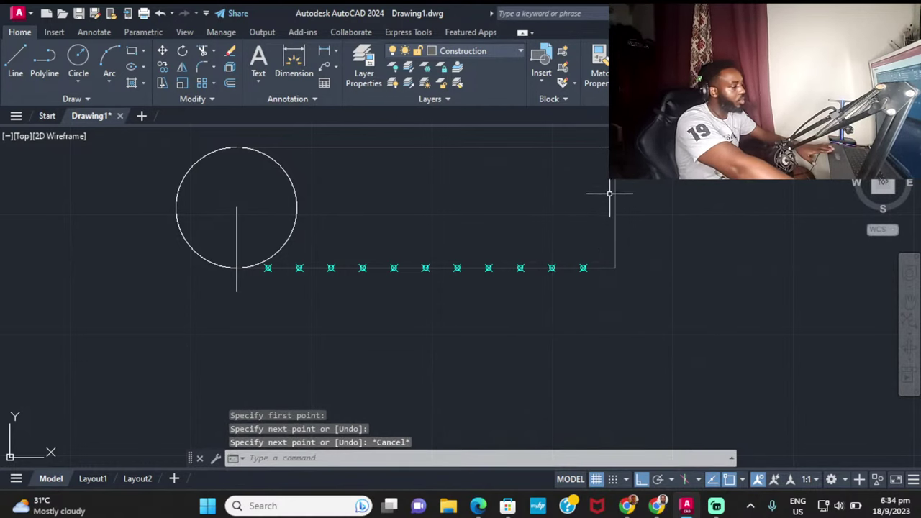
# Step: Copy the vertical end line onto each of the 11 division points along the base line
pyautogui.click(615, 208)
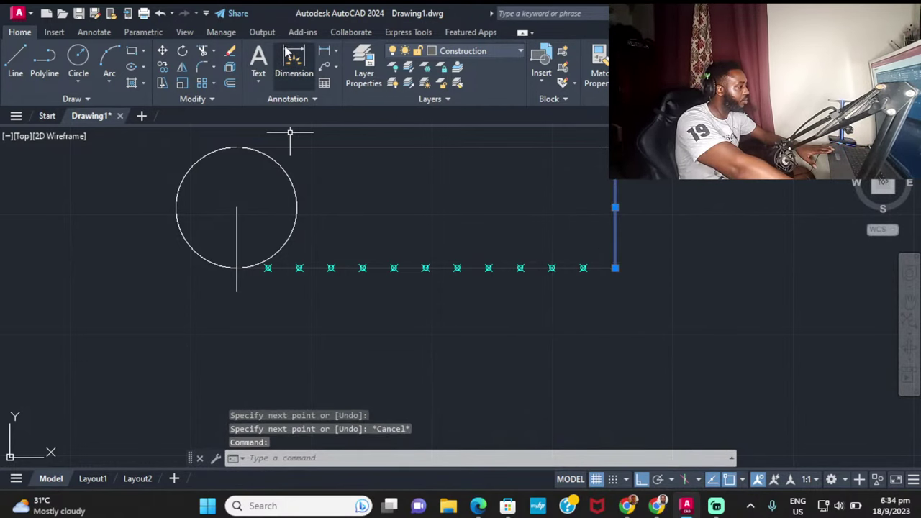
pyautogui.click(162, 67)
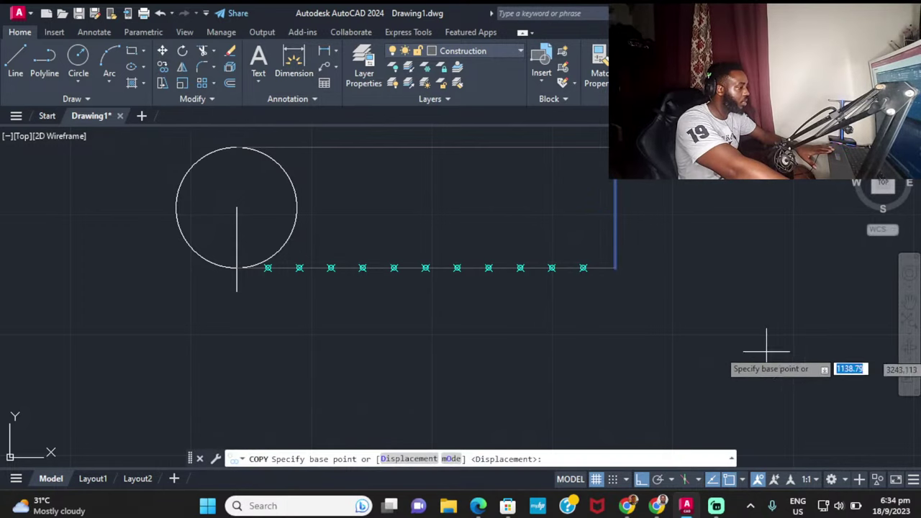
pyautogui.click(615, 267)
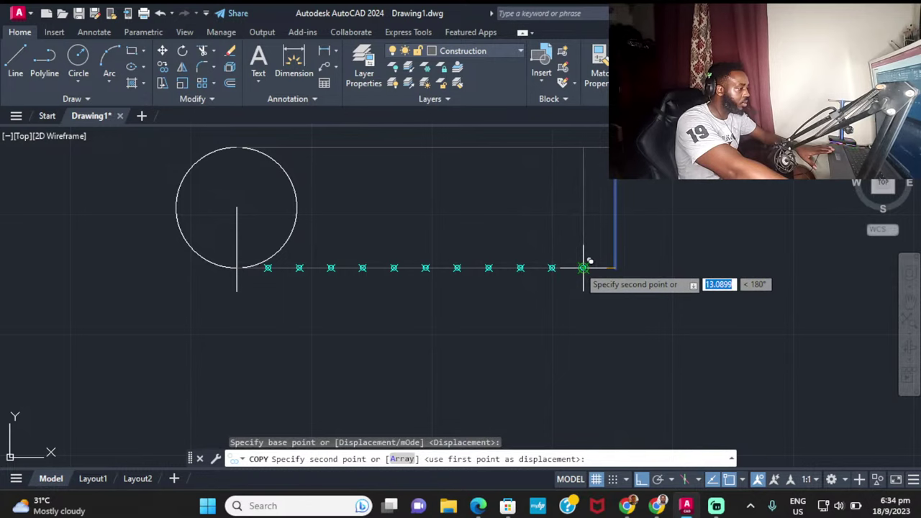
pyautogui.click(552, 268)
pyautogui.click(520, 268)
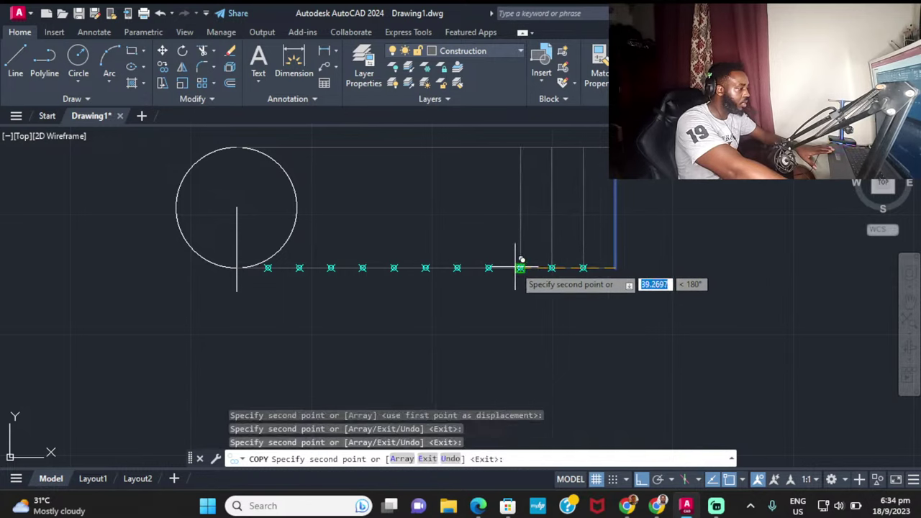
pyautogui.click(489, 268)
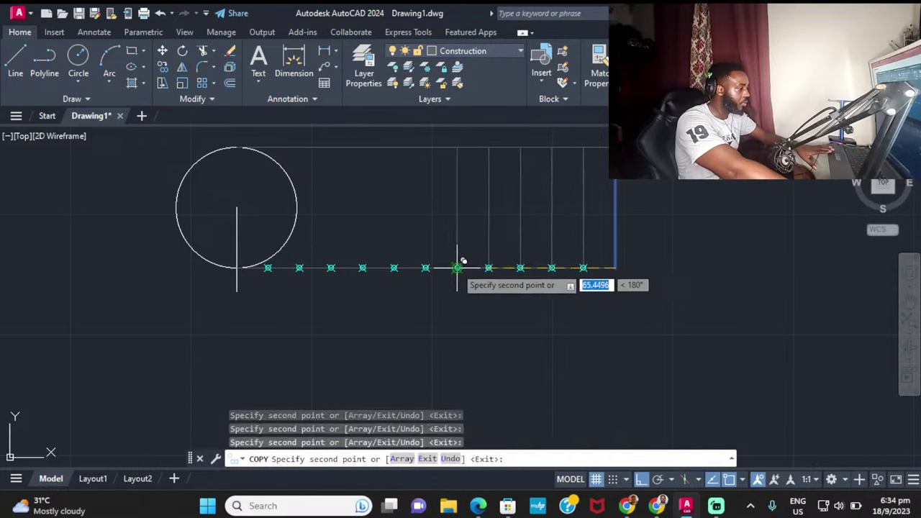
pyautogui.click(457, 267)
pyautogui.click(426, 267)
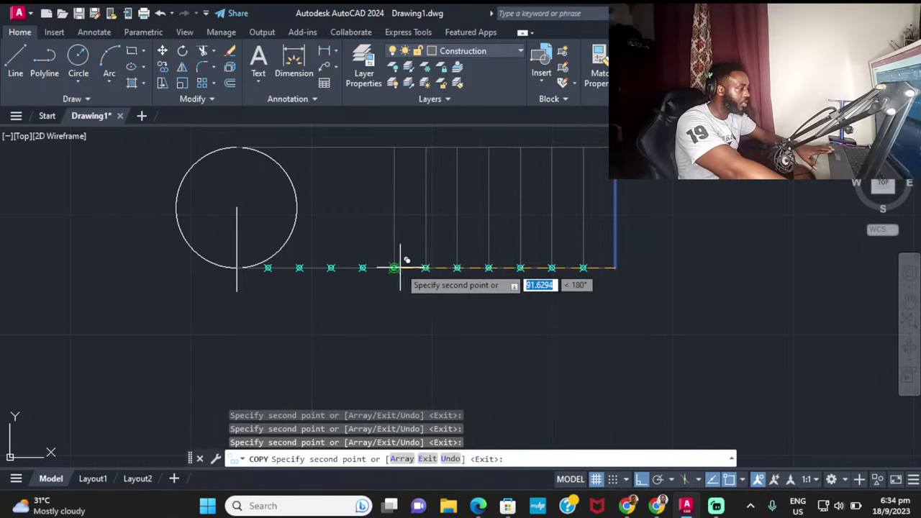
pyautogui.click(395, 267)
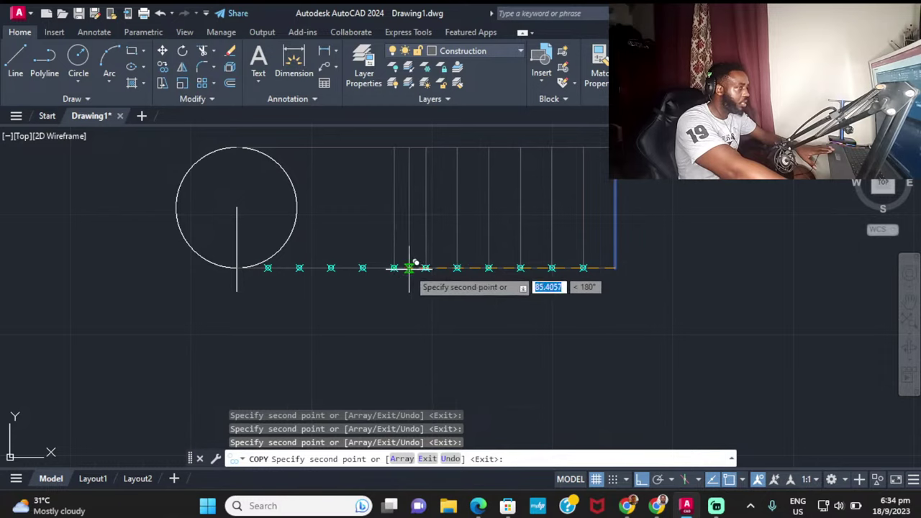
pyautogui.click(363, 267)
pyautogui.click(331, 267)
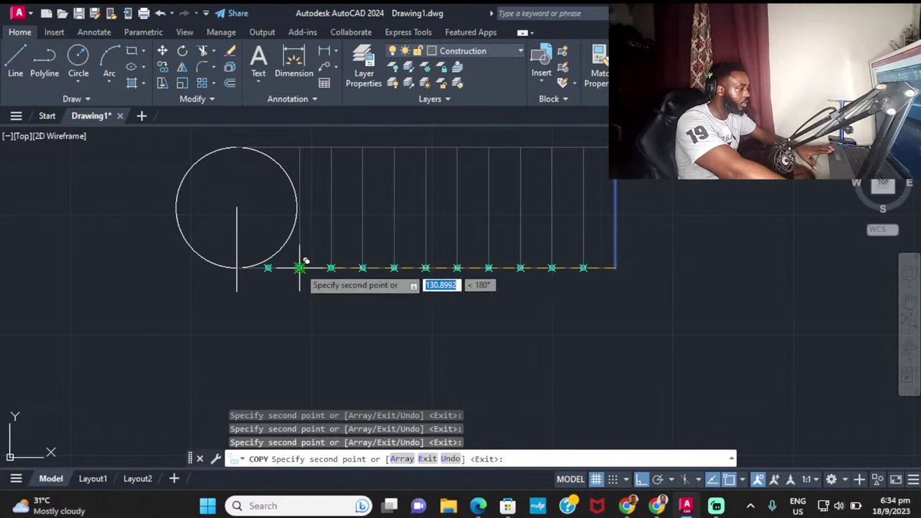
pyautogui.click(299, 268)
pyautogui.click(268, 268)
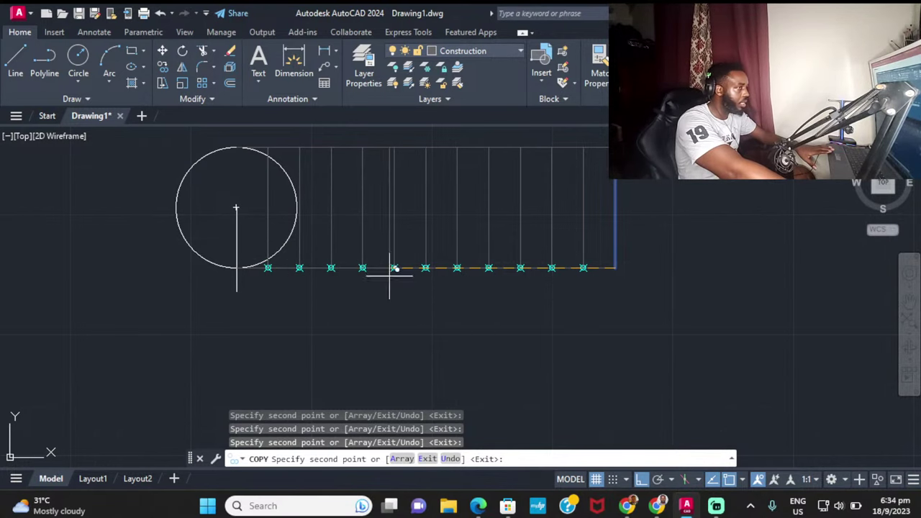
pyautogui.press('Escape')
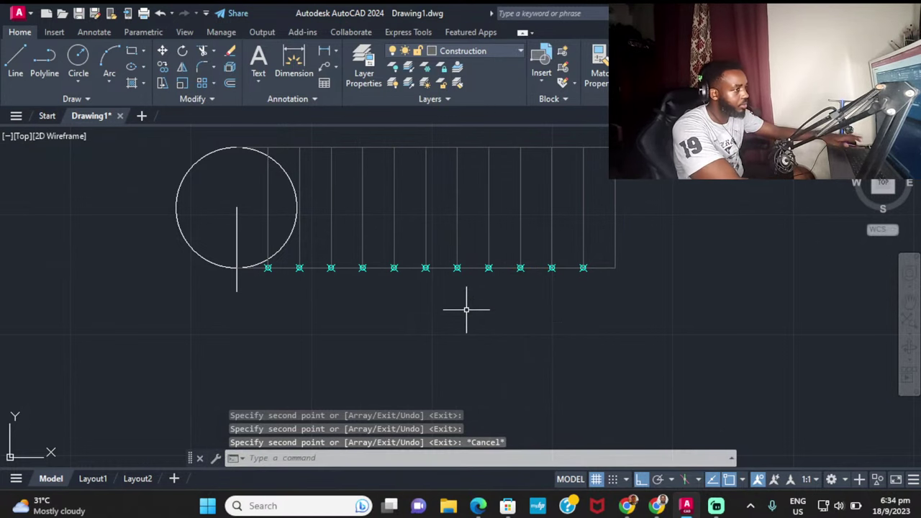
pyautogui.click(716, 506)
pyautogui.click(716, 506)
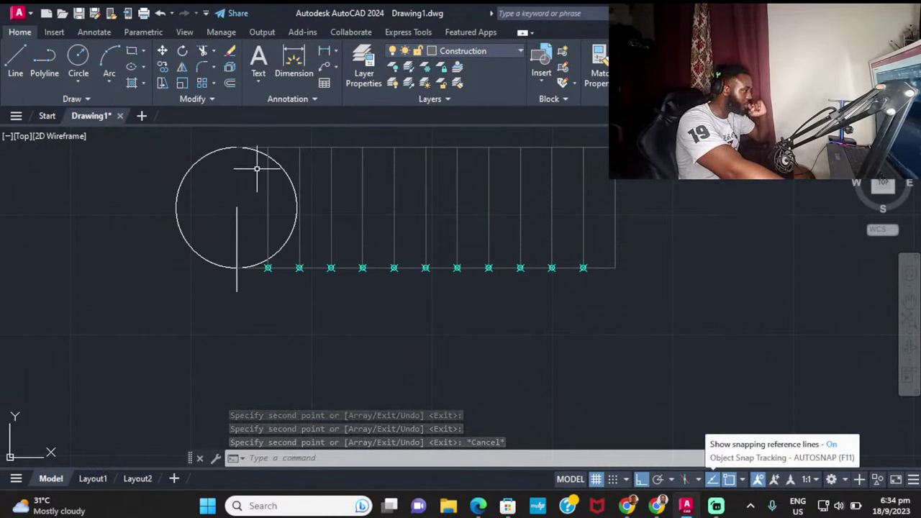
# Step: Copy the horizontal base line up to the circle's centre to form the centre line, leaving nothing selected
pyautogui.moveTo(473, 268); pyautogui.dragTo(467, 268, button='middle')
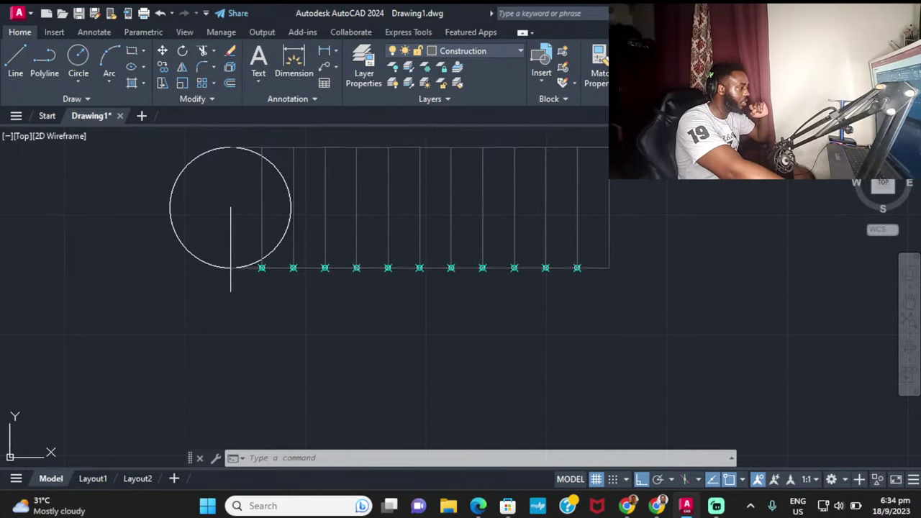
pyautogui.click(162, 66)
pyautogui.click(230, 268)
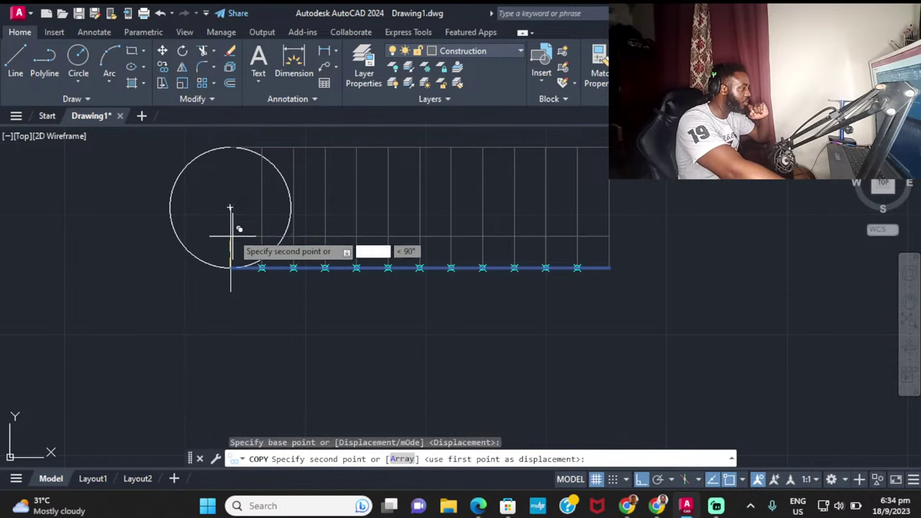
pyautogui.click(231, 208)
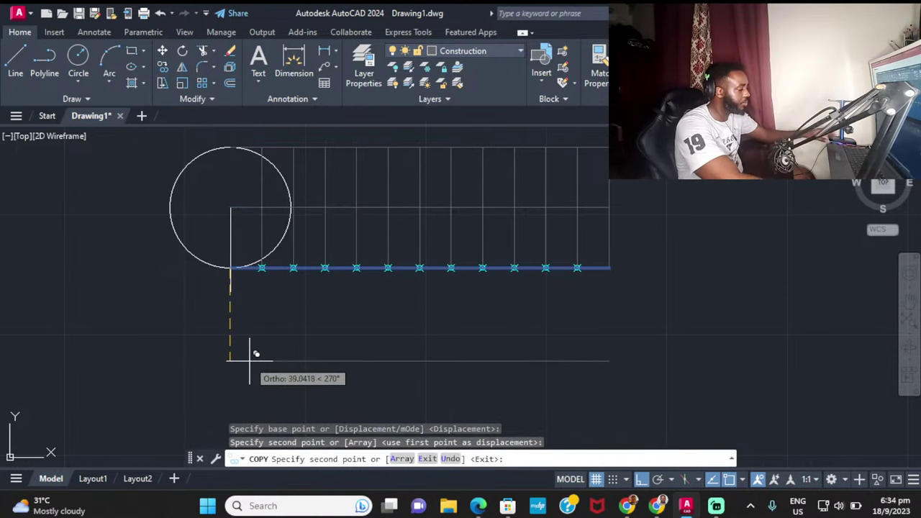
pyautogui.press('Escape')
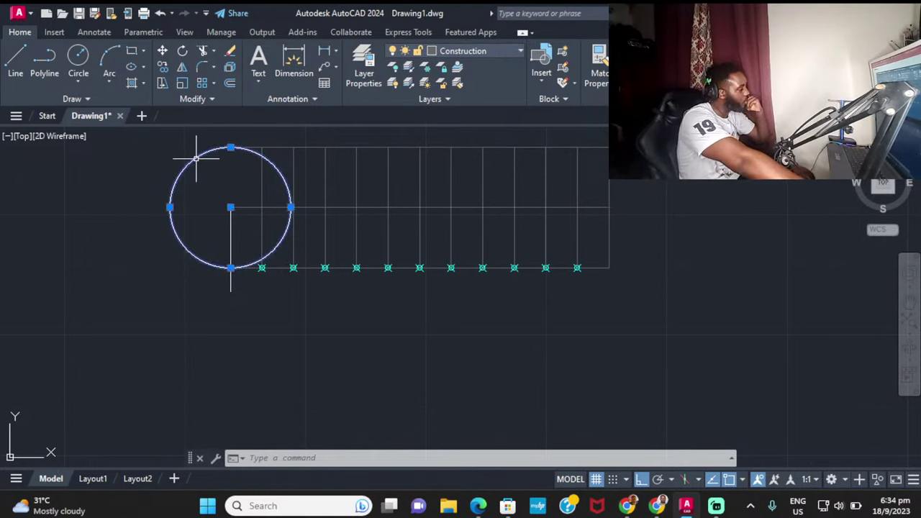
pyautogui.press('Escape')
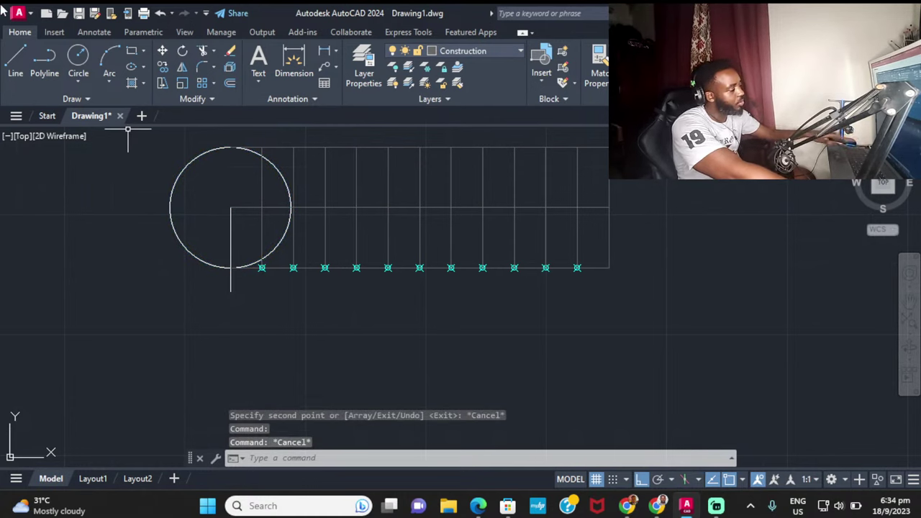
# Step: Draw the circle's vertical and horizontal diameters as construction lines between its opposite quadrant points
pyautogui.click(15, 60)
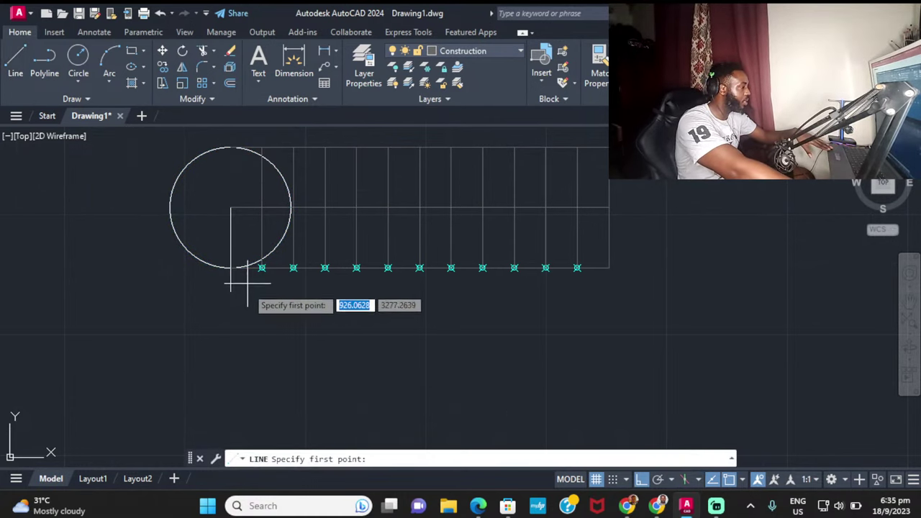
pyautogui.click(229, 268)
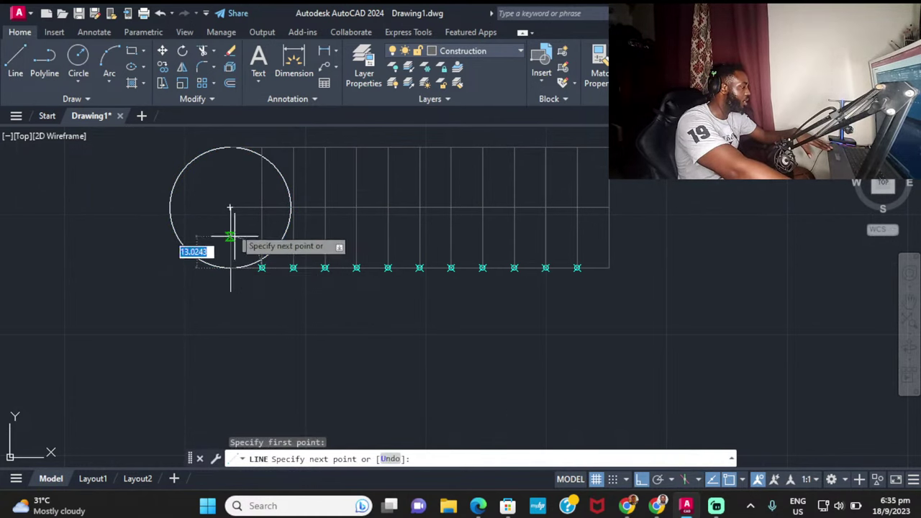
pyautogui.click(230, 148)
pyautogui.press('Return')
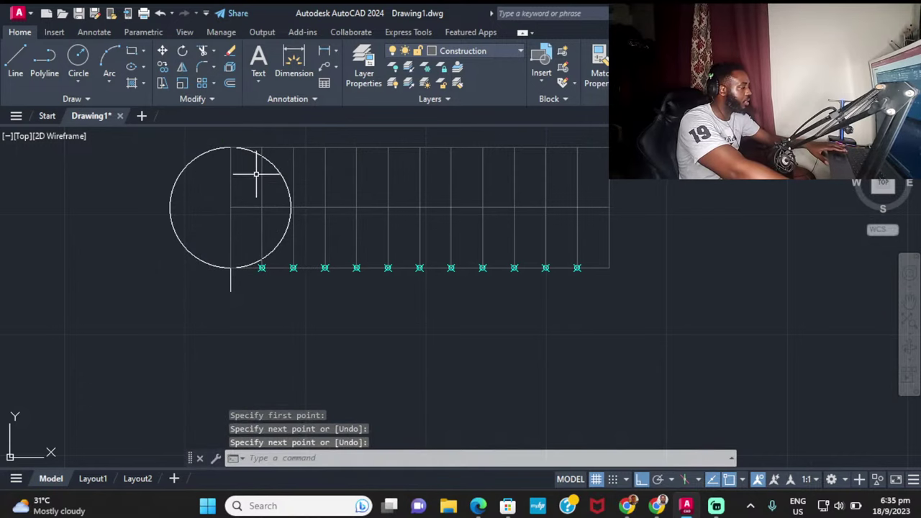
pyautogui.press('Return')
pyautogui.click(291, 207)
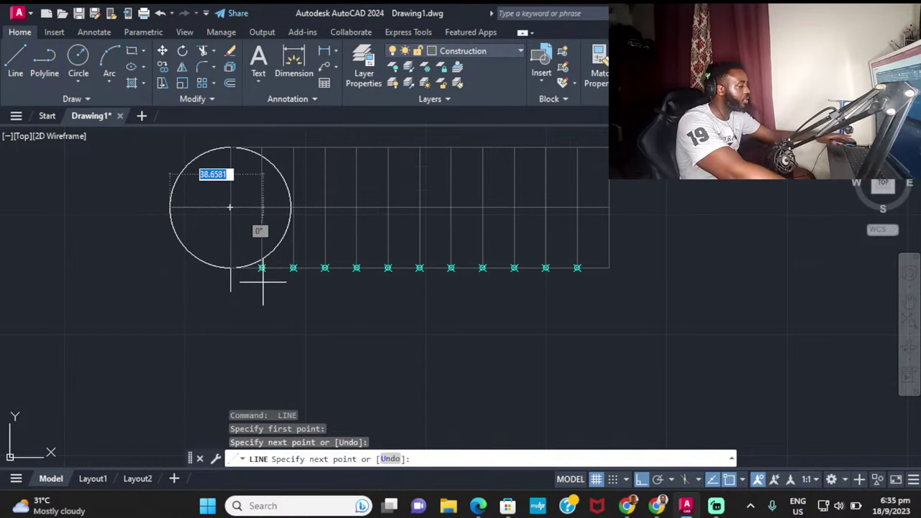
pyautogui.press('Escape')
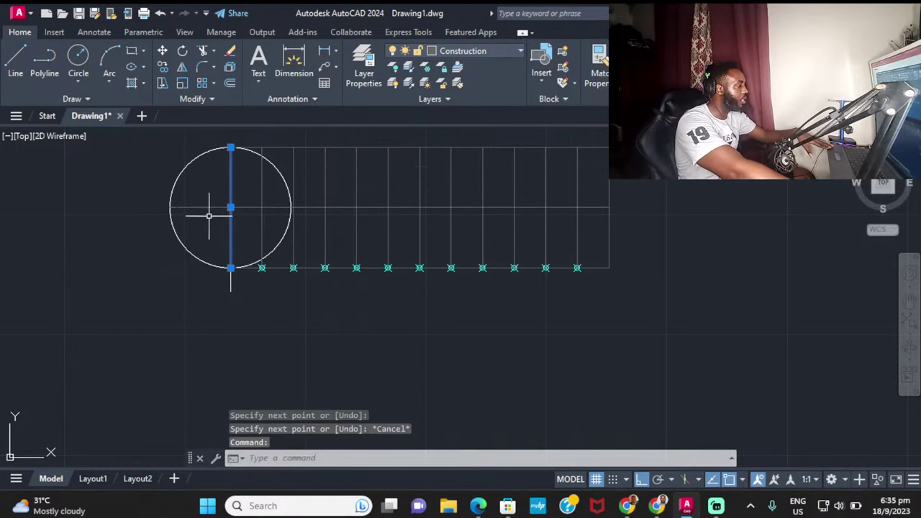
# Step: Polar-array the two diameters about the circle's centre to divide the circle into 12 equal sectors
pyautogui.click(203, 207)
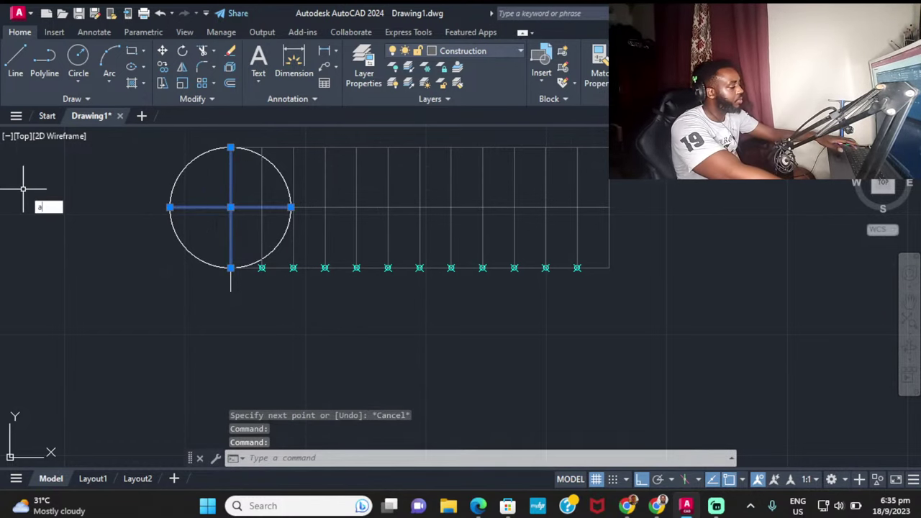
pyautogui.write('arr')
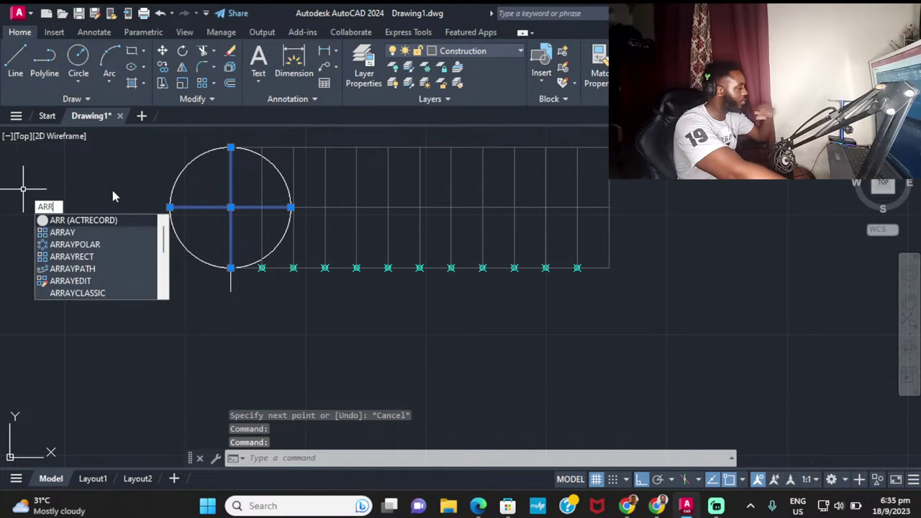
pyautogui.click(101, 242)
pyautogui.press('Return')
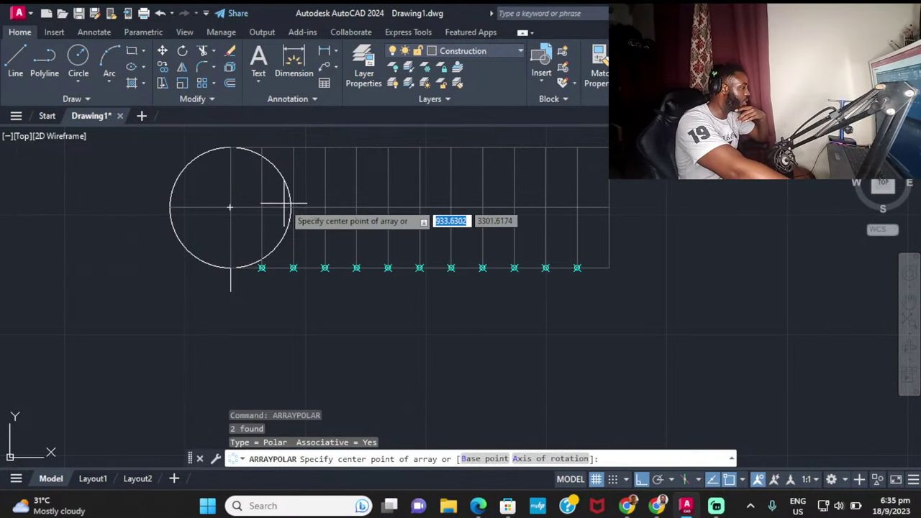
pyautogui.click(231, 207)
pyautogui.press('Escape')
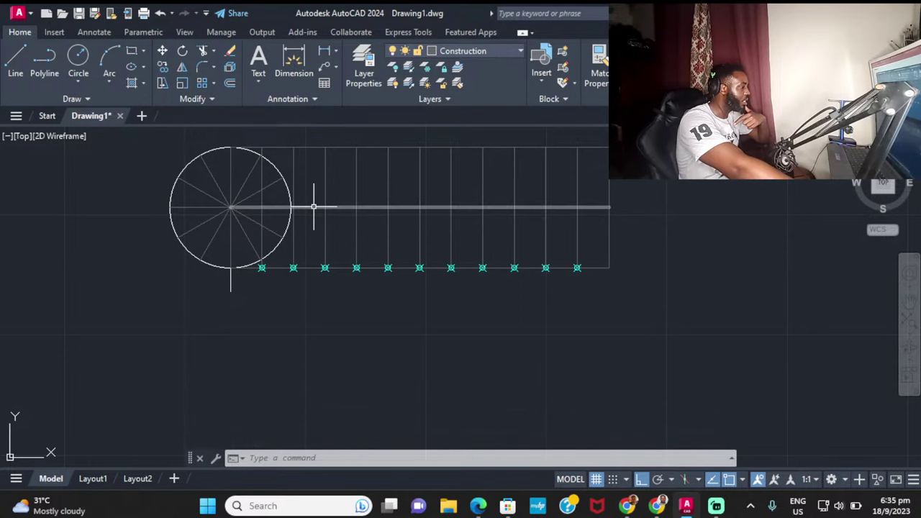
pyautogui.click(16, 56)
pyautogui.scroll(-2, 53, 159)
pyautogui.scroll(2, 60, 200)
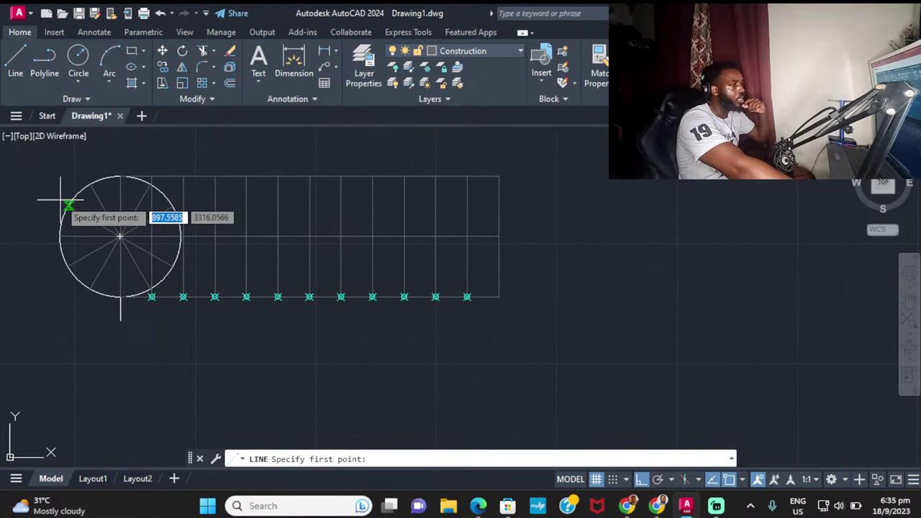
pyautogui.scroll(1, 110, 185)
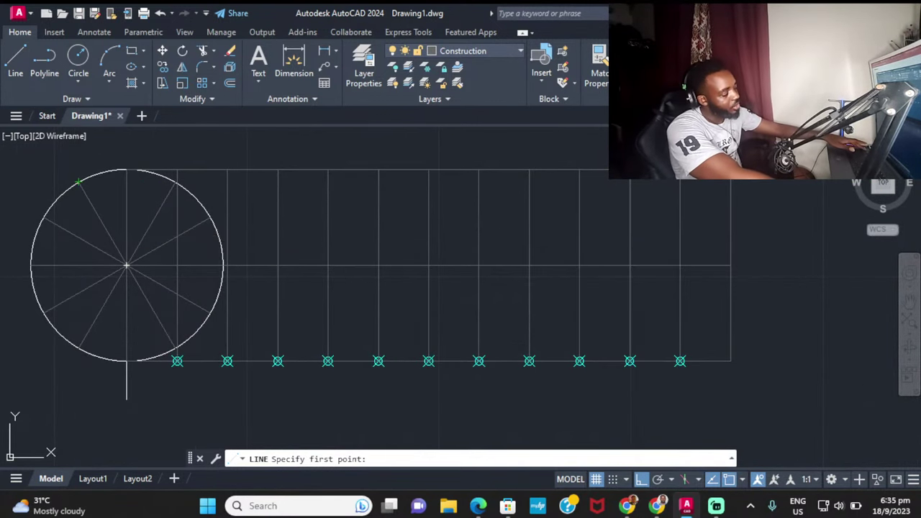
pyautogui.press('Escape')
pyautogui.moveTo(274, 400); pyautogui.dragTo(357, 350, button='middle')
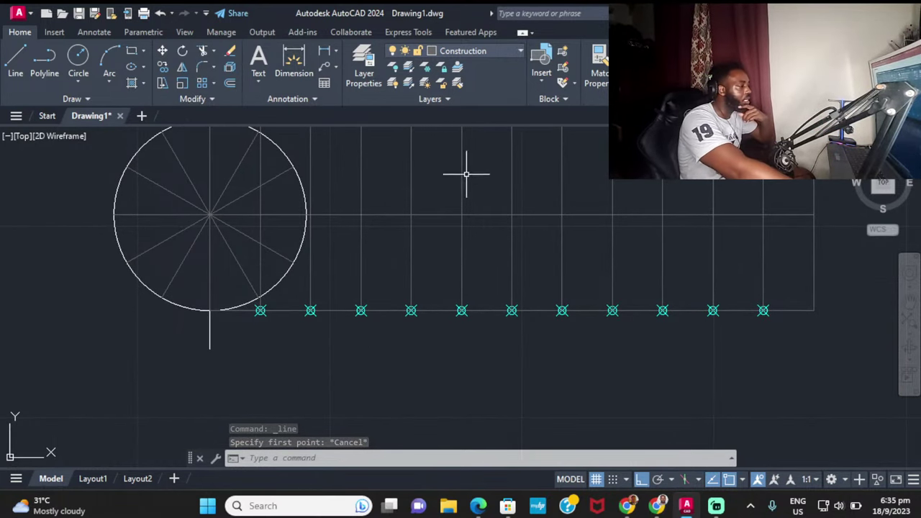
# Step: Make the Text layer current and place multiline text reading 0 in the empty area above and left of the circle
pyautogui.click(480, 52)
pyautogui.click(450, 132)
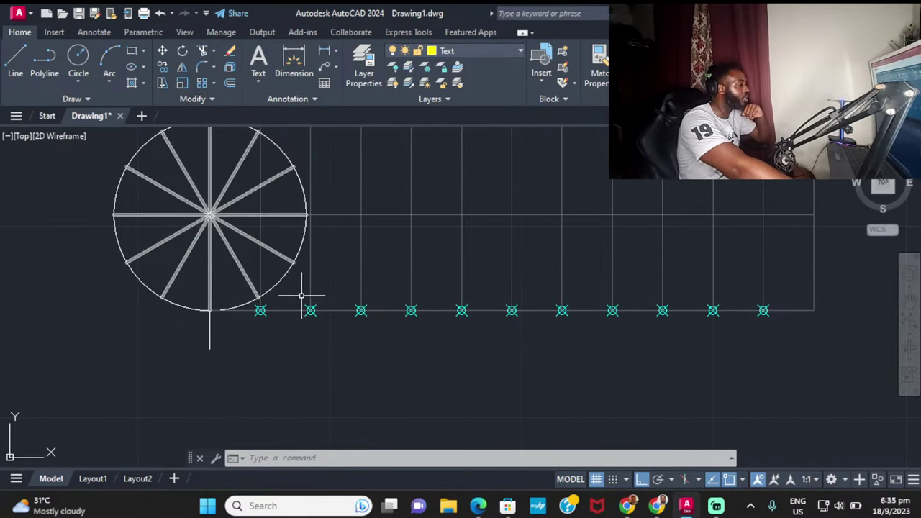
pyautogui.scroll(-4, 299, 245)
pyautogui.scroll(2, 319, 242)
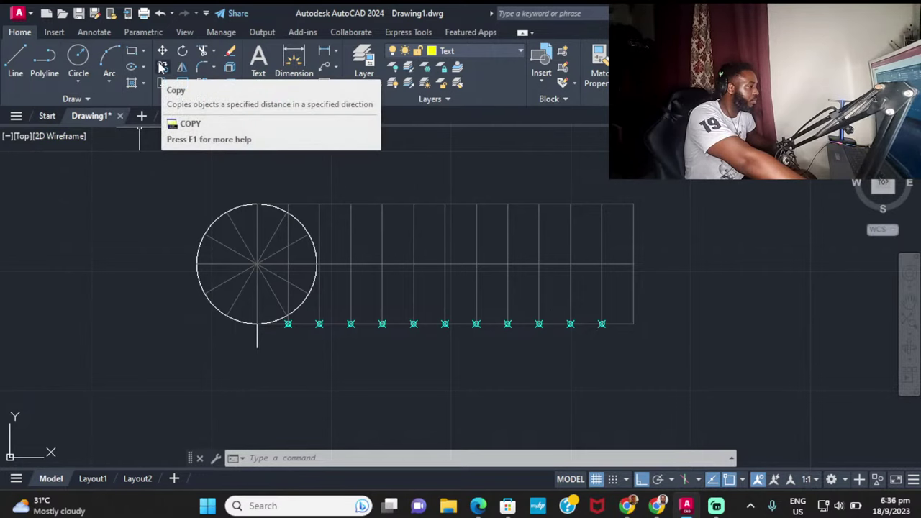
pyautogui.click(259, 72)
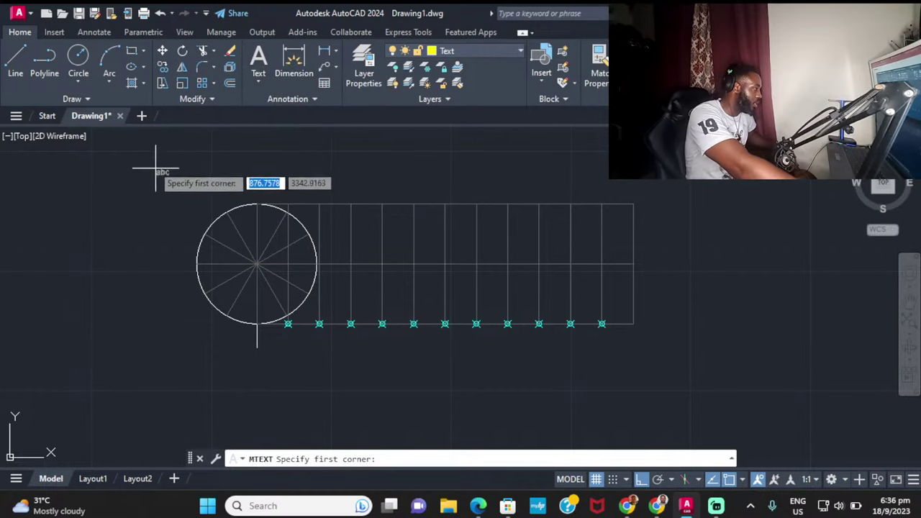
pyautogui.click(137, 144)
pyautogui.click(263, 187)
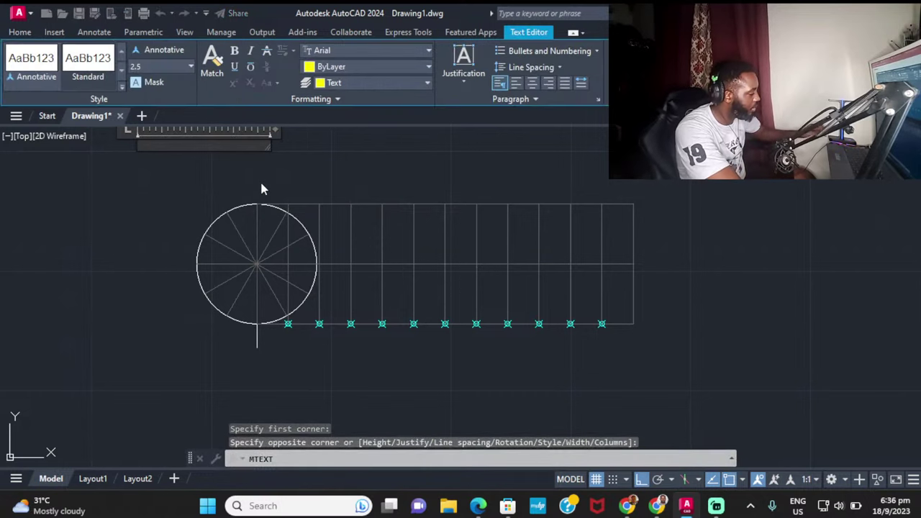
pyautogui.write('0')
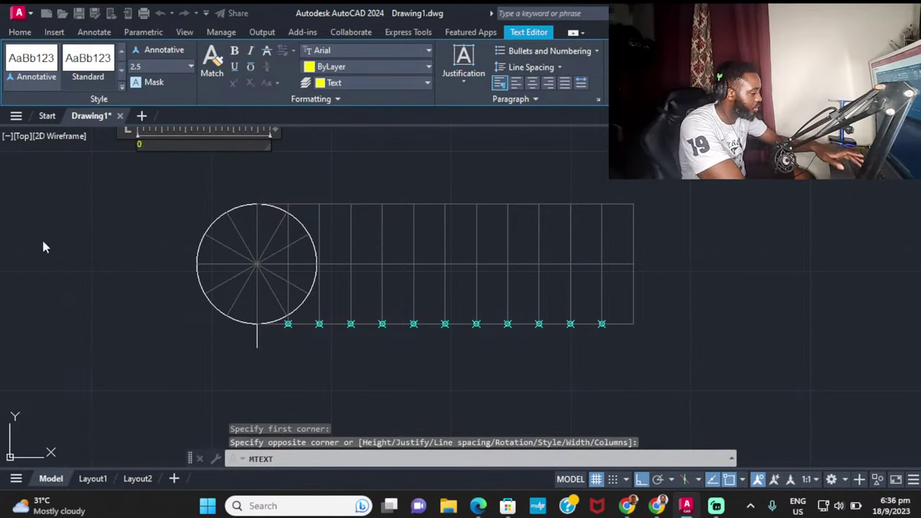
pyautogui.click(43, 247)
# Step: Copy the 0 label with Ortho off to the circle's top point and each division point down its left side
pyautogui.click(138, 143)
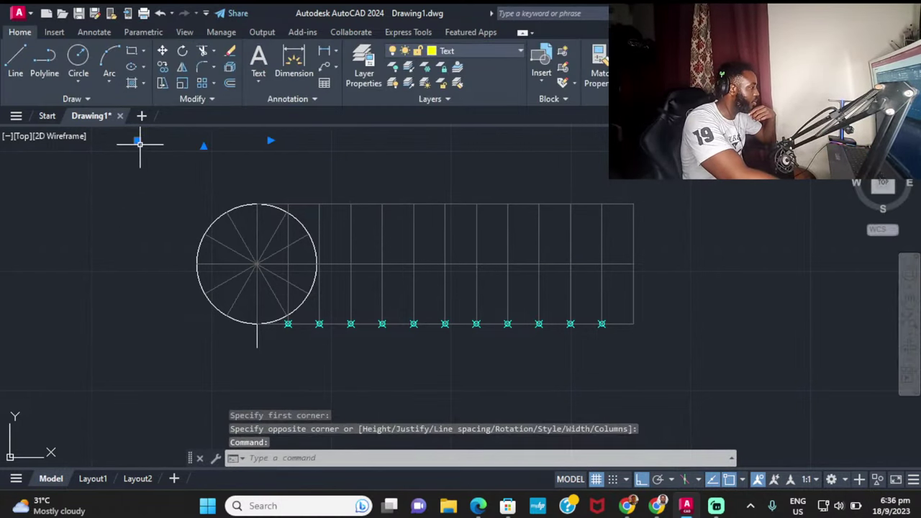
pyautogui.click(162, 67)
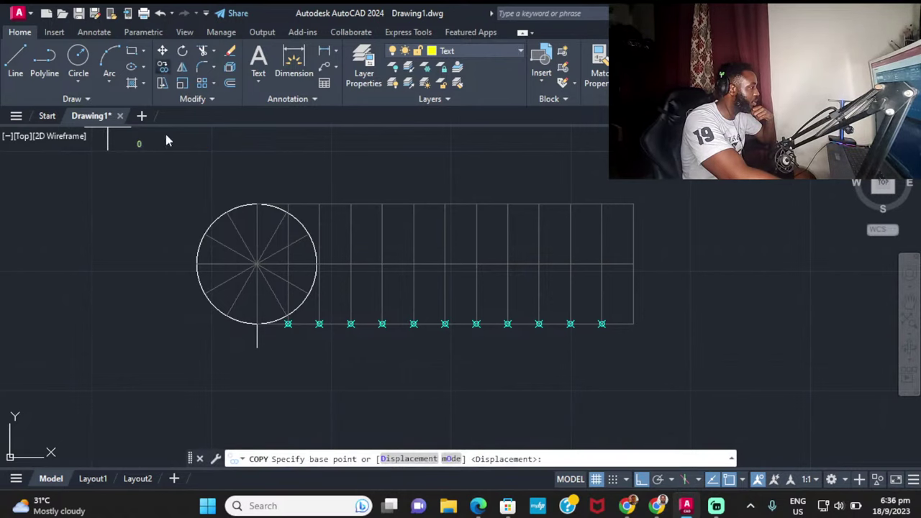
pyautogui.press('F8')
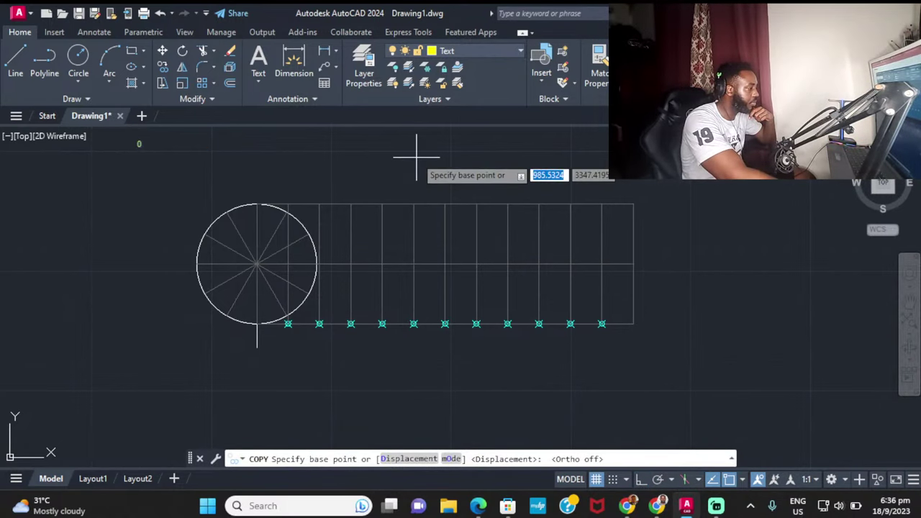
pyautogui.click(138, 144)
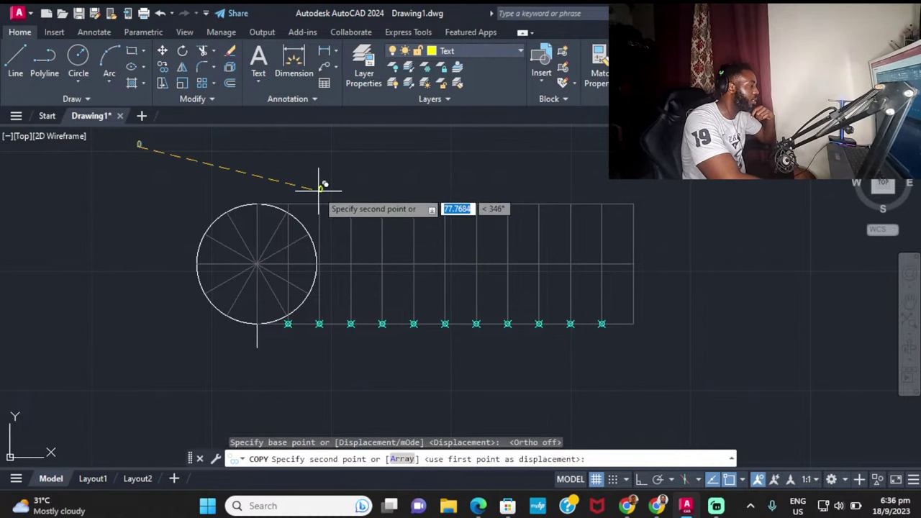
pyautogui.scroll(2, 290, 205)
pyautogui.click(238, 207)
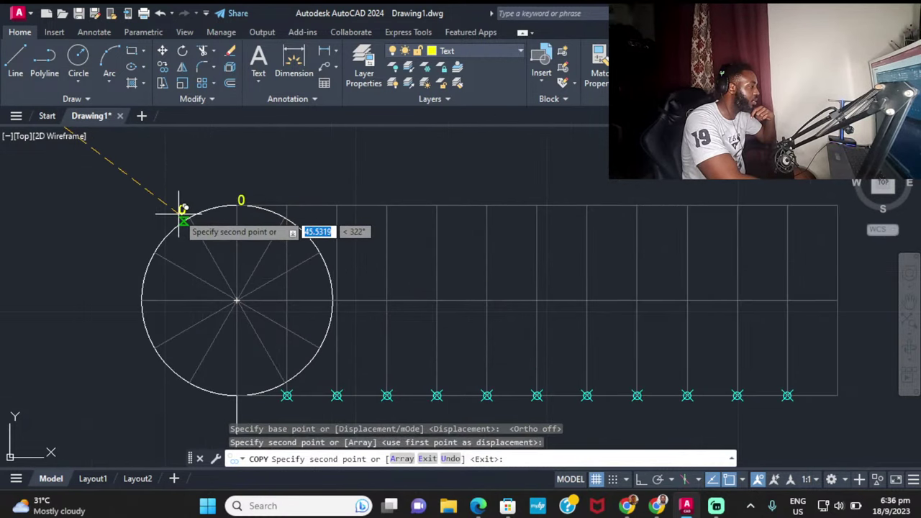
pyautogui.click(185, 218)
pyautogui.moveTo(185, 218); pyautogui.dragTo(207, 166, button='middle')
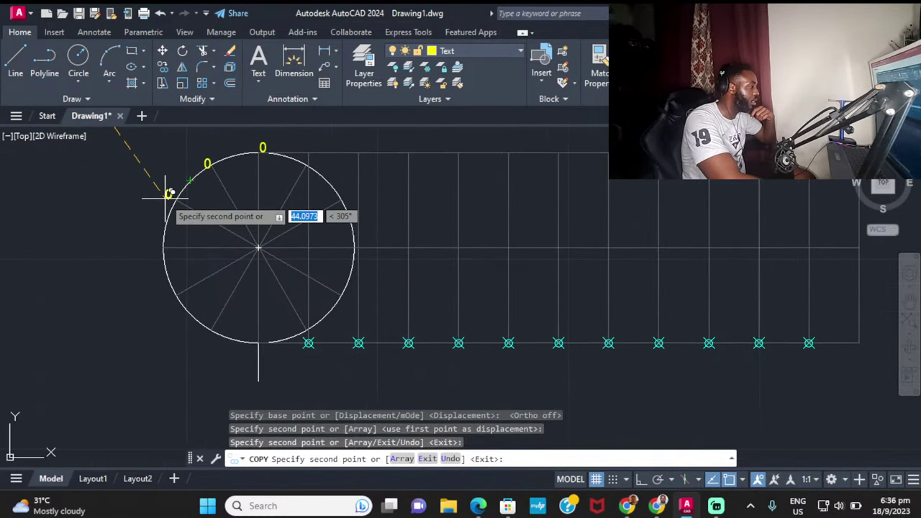
pyautogui.scroll(2, 149, 248)
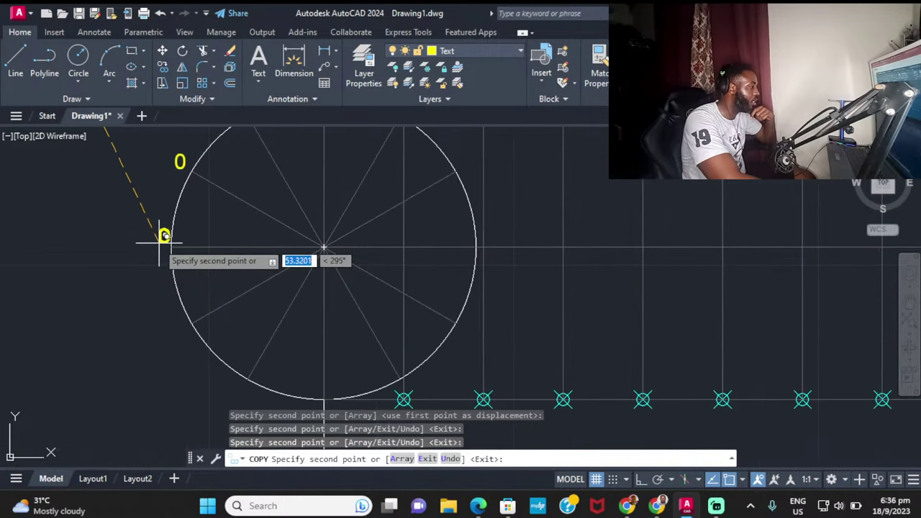
pyautogui.click(159, 247)
pyautogui.moveTo(159, 247); pyautogui.dragTo(169, 143, button='middle')
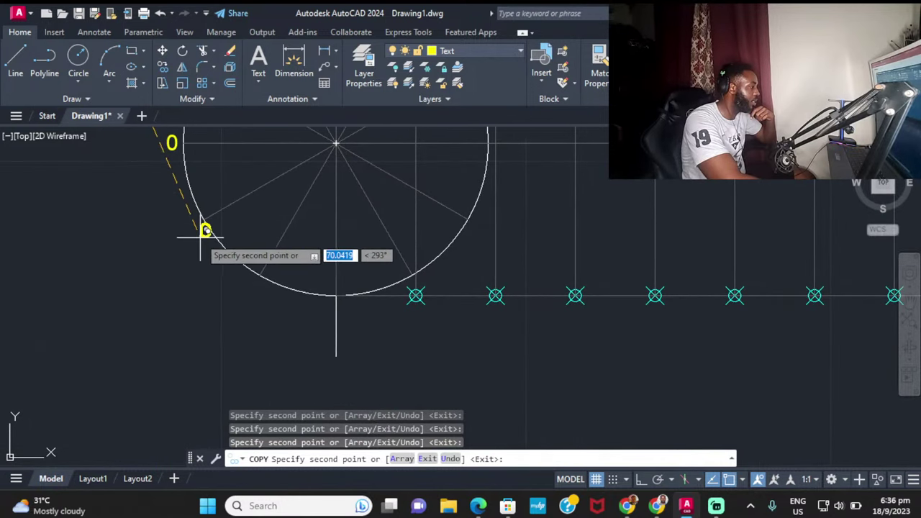
pyautogui.click(193, 233)
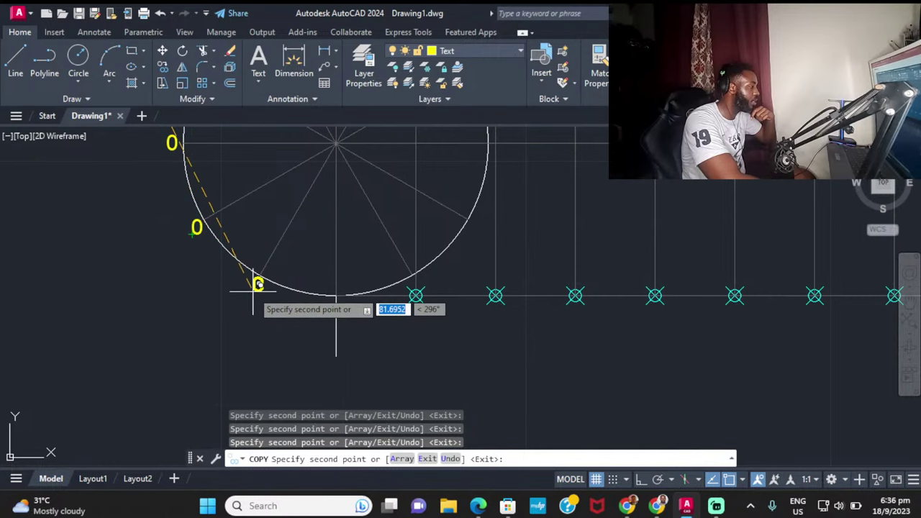
pyautogui.click(249, 290)
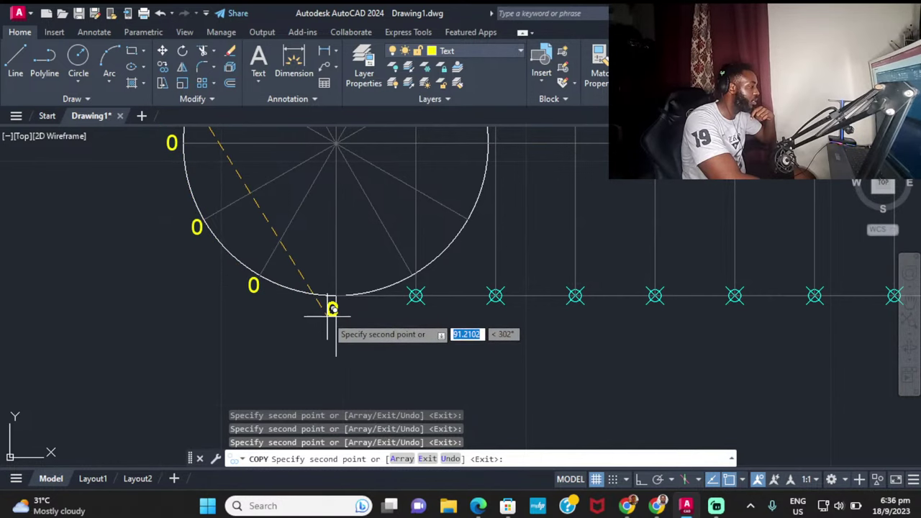
# Step: Copy the 0 label to the circle's bottom, its first lower-right sector point, the short vertical line's free end and below the first base-line division
pyautogui.scroll(5, 333, 309)
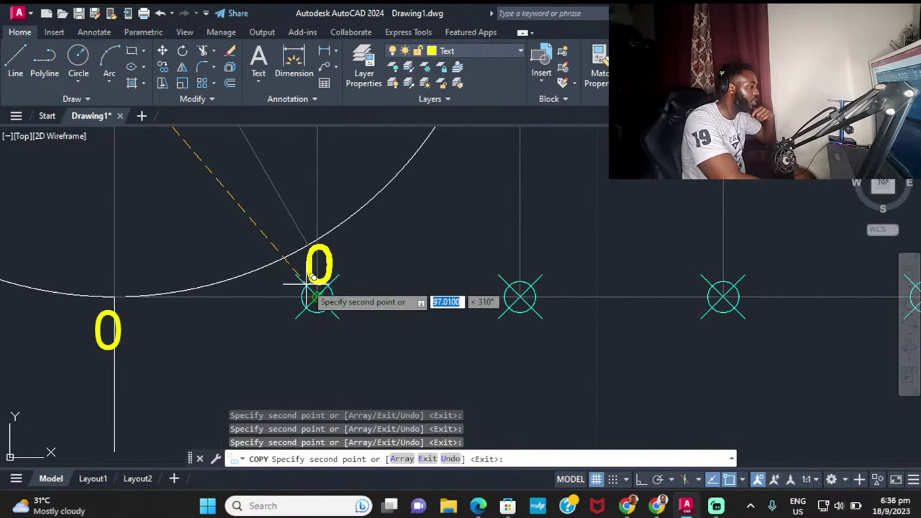
pyautogui.click(322, 272)
pyautogui.scroll(-5, 274, 180)
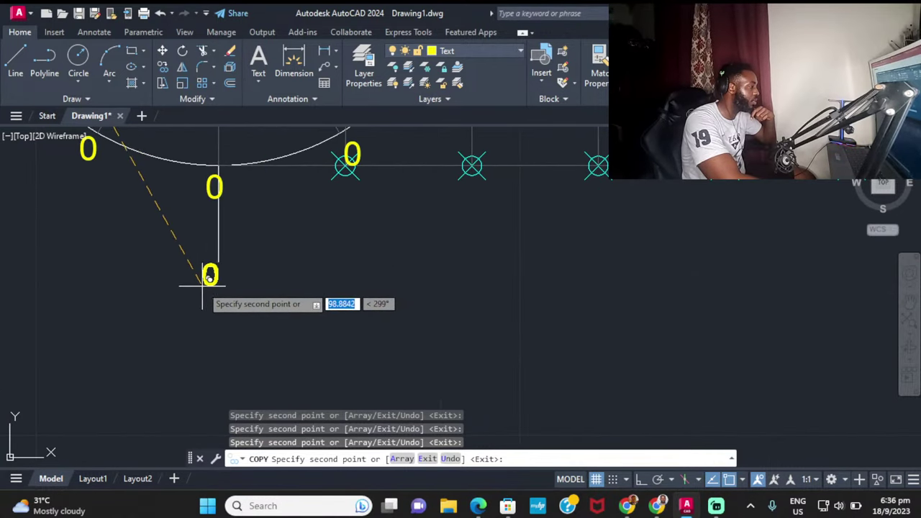
pyautogui.moveTo(319, 181); pyautogui.dragTo(288, 313, button='middle')
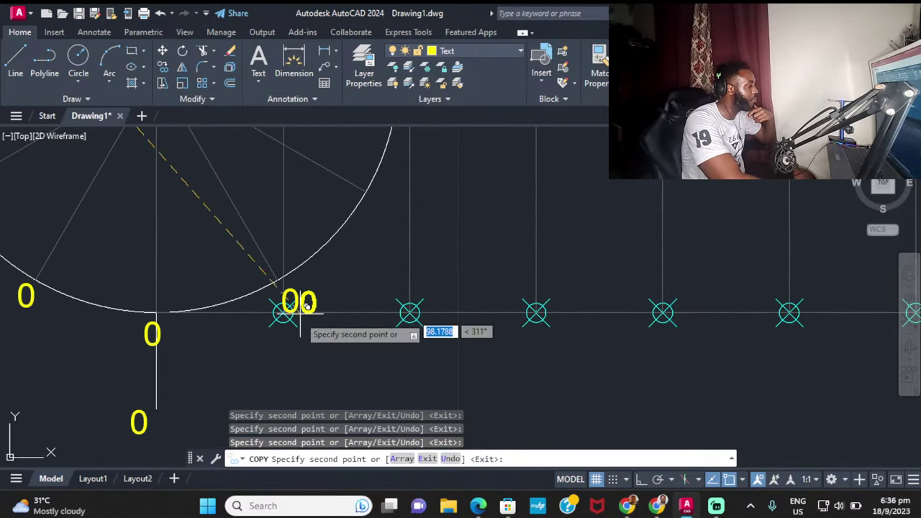
pyautogui.scroll(3, 293, 328)
pyautogui.scroll(-2, 294, 326)
pyautogui.click(262, 353)
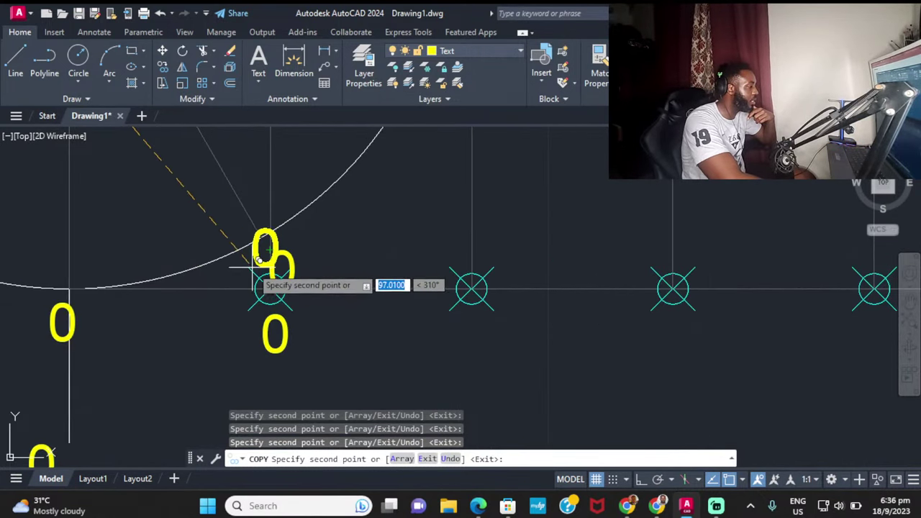
# Step: Copy the 0 label to the remaining division points up the circle's right side, with object snap off
pyautogui.scroll(-2, 288, 313)
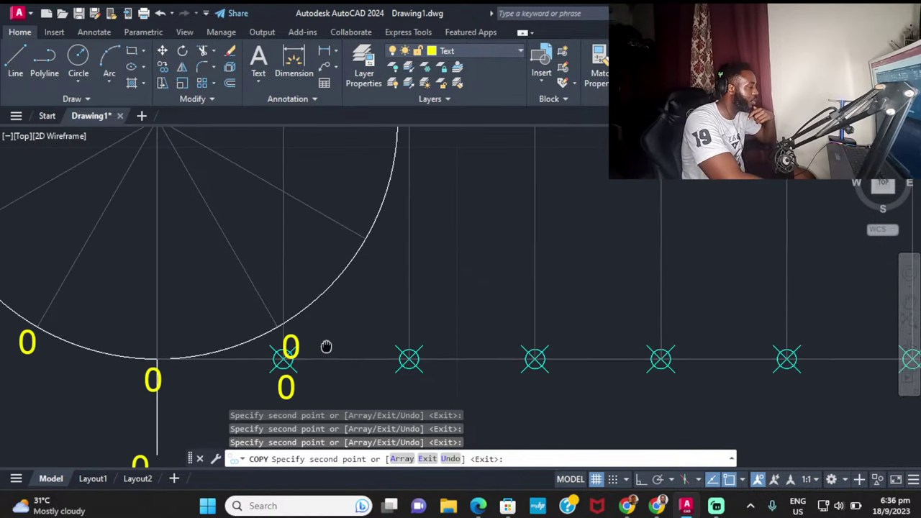
pyautogui.scroll(2, 370, 270)
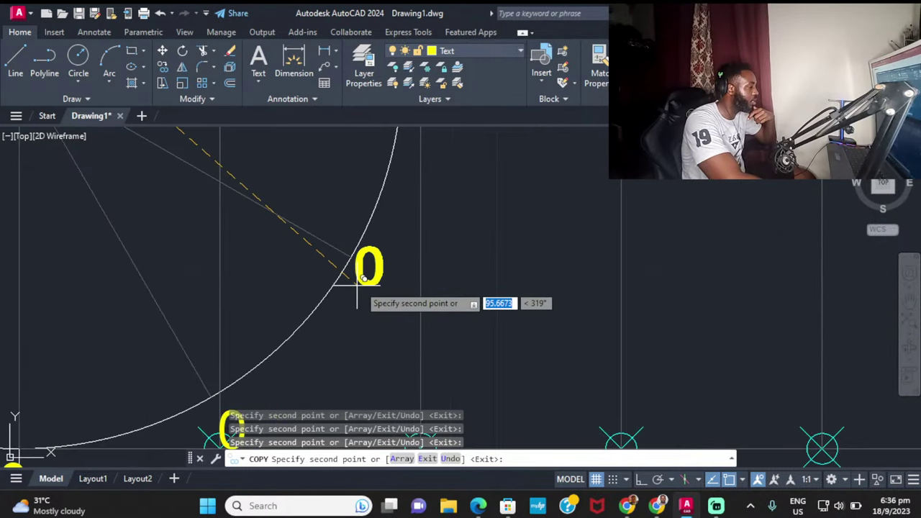
pyautogui.scroll(-2, 375, 311)
pyautogui.moveTo(375, 311); pyautogui.dragTo(368, 347, button='middle')
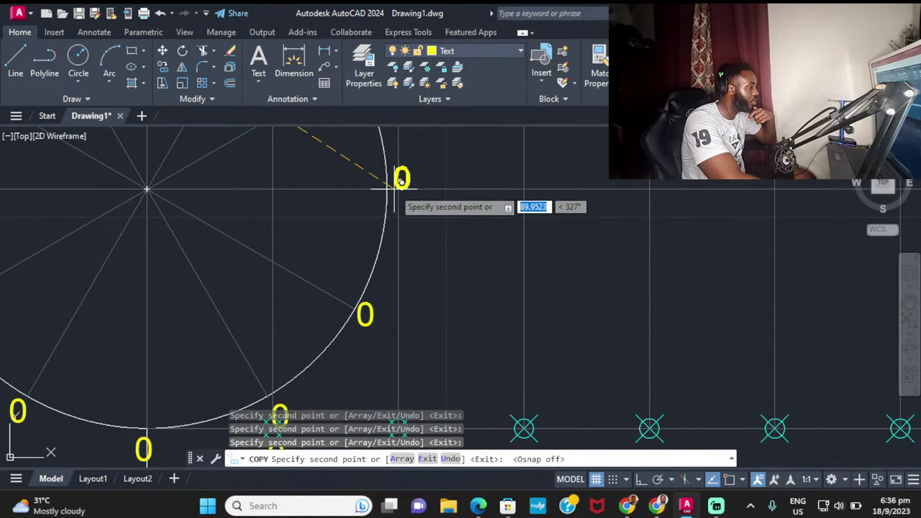
pyautogui.moveTo(402, 195); pyautogui.dragTo(477, 401, button='middle')
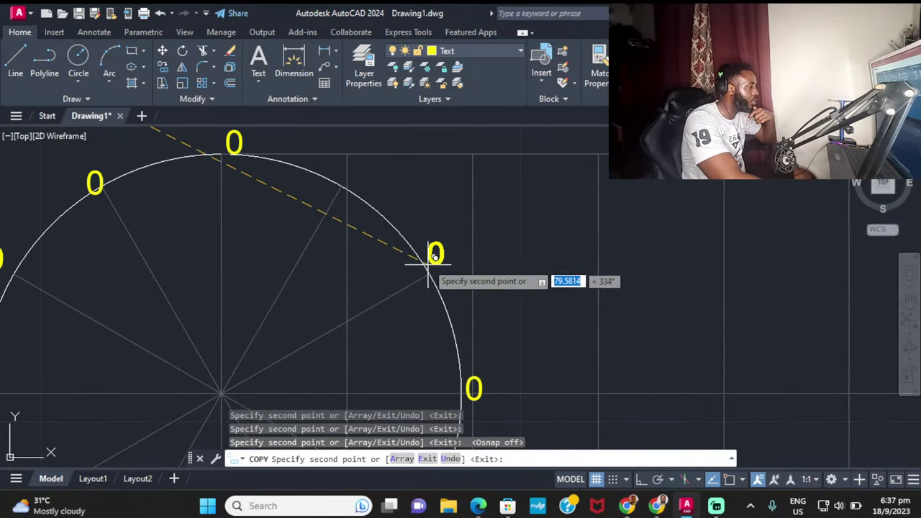
pyautogui.click(432, 279)
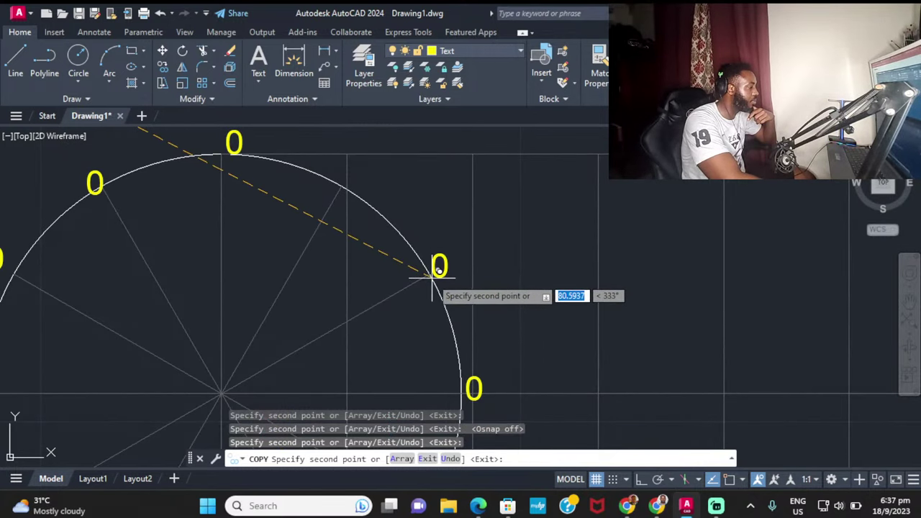
pyautogui.click(343, 184)
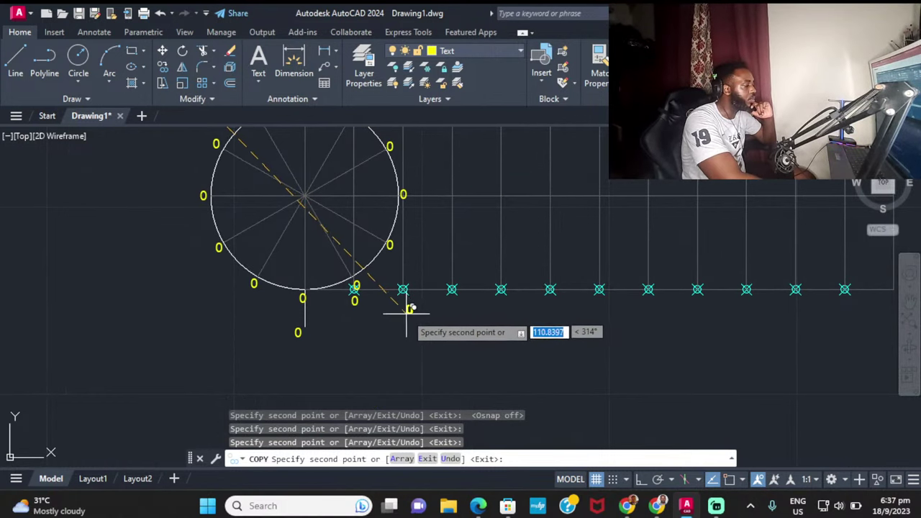
# Step: Copy the 0 label below each remaining base-line division point and the line's far end, then end copying
pyautogui.scroll(4, 411, 314)
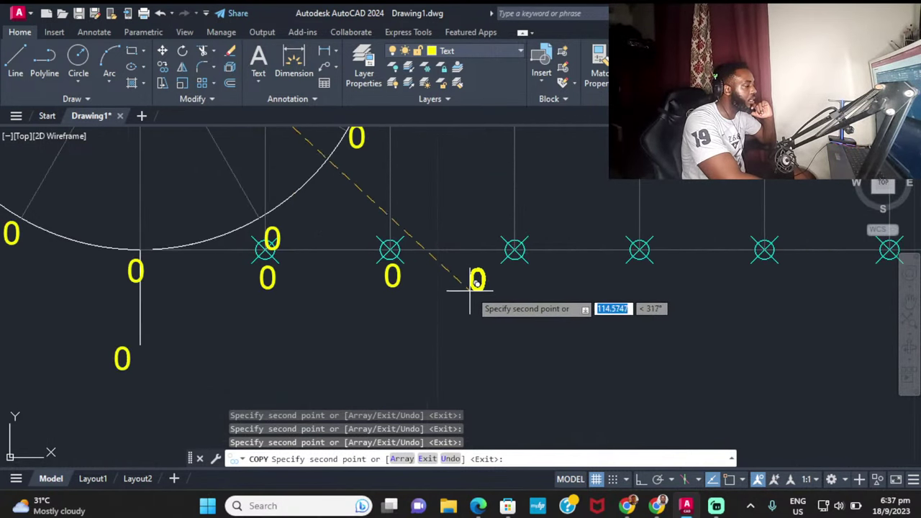
pyautogui.click(509, 288)
pyautogui.moveTo(638, 295); pyautogui.dragTo(569, 277, button='middle')
pyautogui.click(666, 264)
pyautogui.moveTo(682, 268); pyautogui.dragTo(657, 247, button='middle')
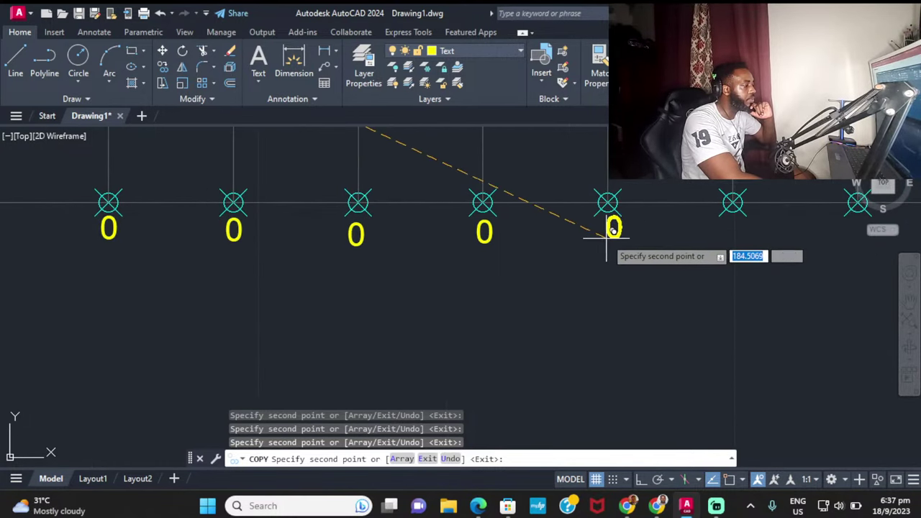
pyautogui.moveTo(608, 216); pyautogui.dragTo(541, 218, button='middle')
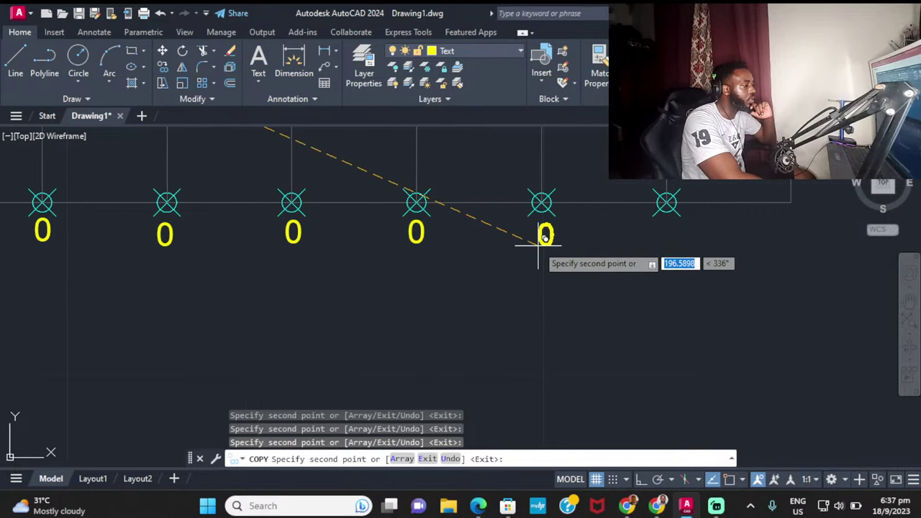
pyautogui.click(538, 244)
pyautogui.click(660, 248)
pyautogui.moveTo(789, 242); pyautogui.dragTo(634, 231, button='middle')
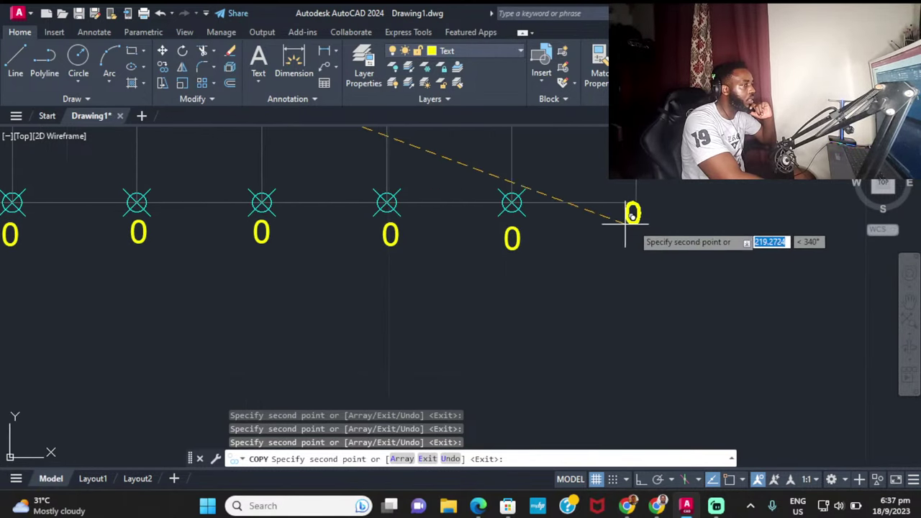
pyautogui.click(631, 246)
pyautogui.scroll(-5, 309, 209)
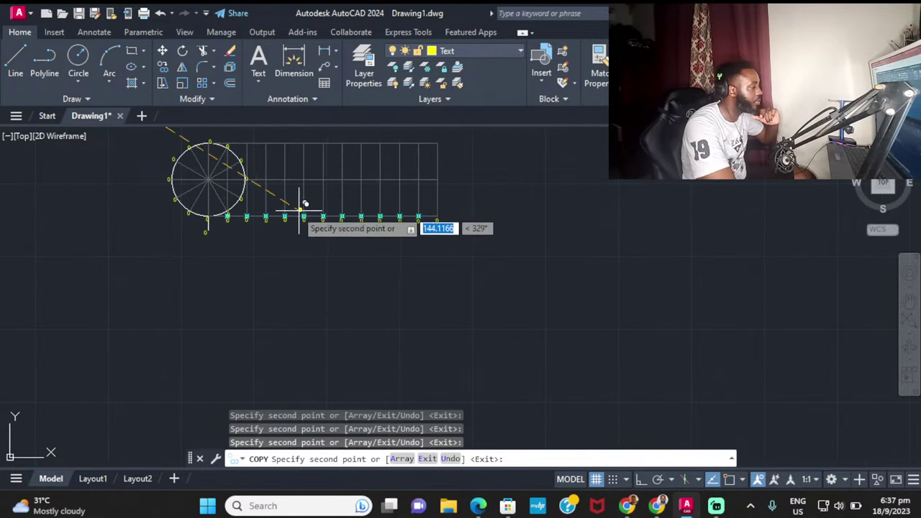
pyautogui.moveTo(304, 206); pyautogui.dragTo(434, 212, button='middle')
pyautogui.scroll(3, 344, 217)
pyautogui.press('Escape')
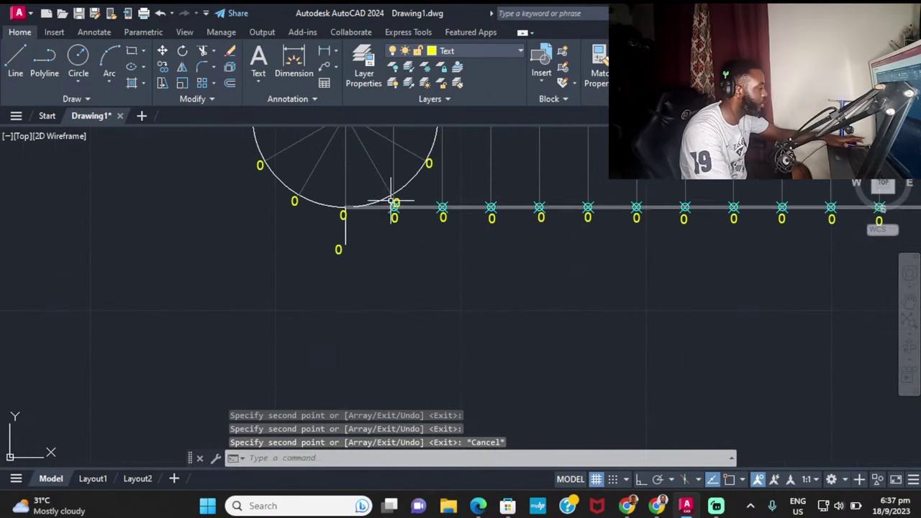
# Step: Move the 0 label at the circle's first lower-right division point slightly up and left, closer beneath that point
pyautogui.scroll(4, 394, 207)
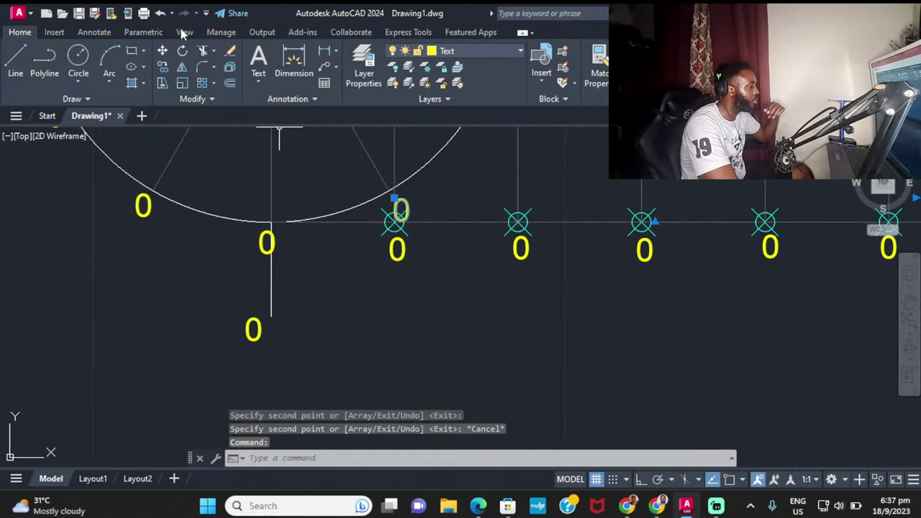
pyautogui.click(162, 50)
pyautogui.scroll(4, 360, 226)
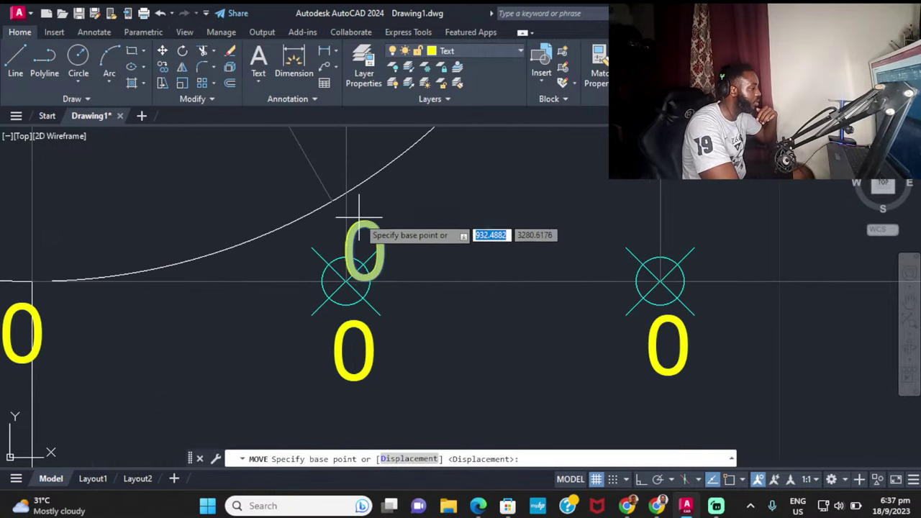
pyautogui.click(359, 215)
pyautogui.scroll(3, 346, 205)
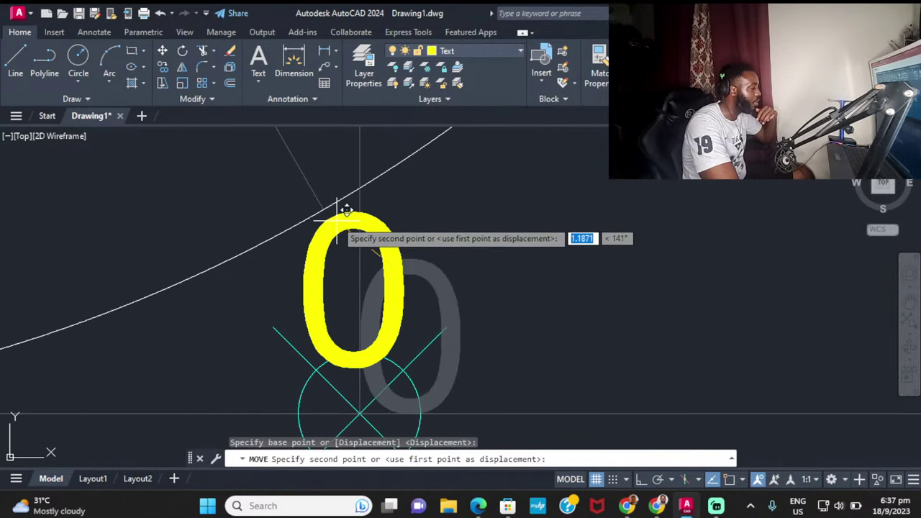
pyautogui.click(346, 210)
pyautogui.scroll(-5, 405, 176)
pyautogui.scroll(2, 432, 230)
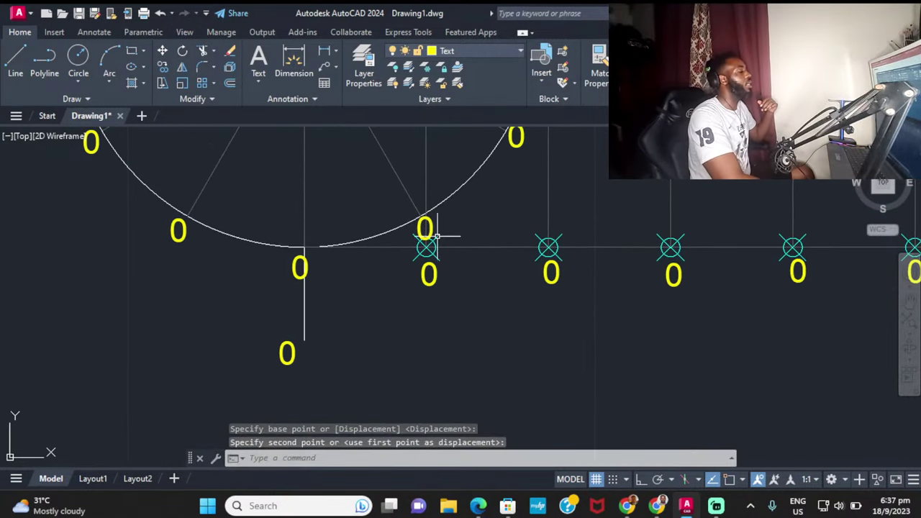
# Step: Change the 0 label at the circle's first lower-right division point, just above the base line, to 1
pyautogui.scroll(-4, 429, 155)
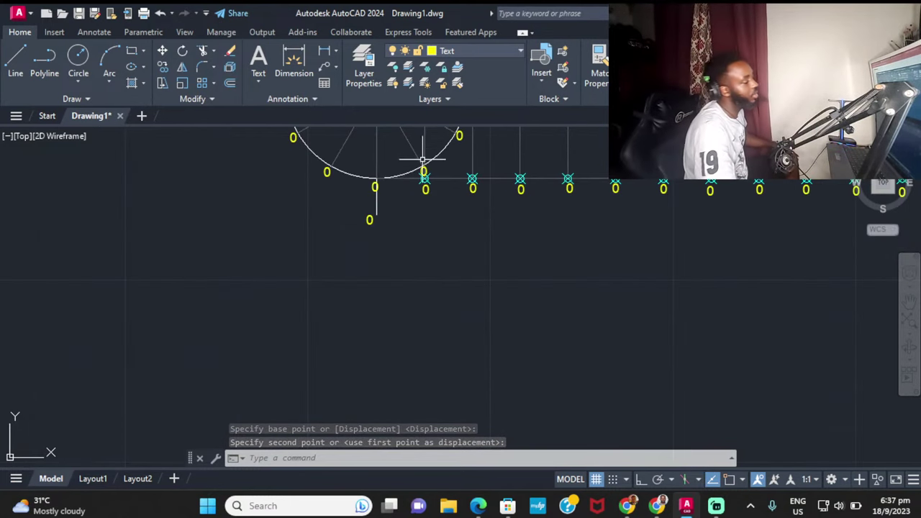
pyautogui.scroll(2, 425, 169)
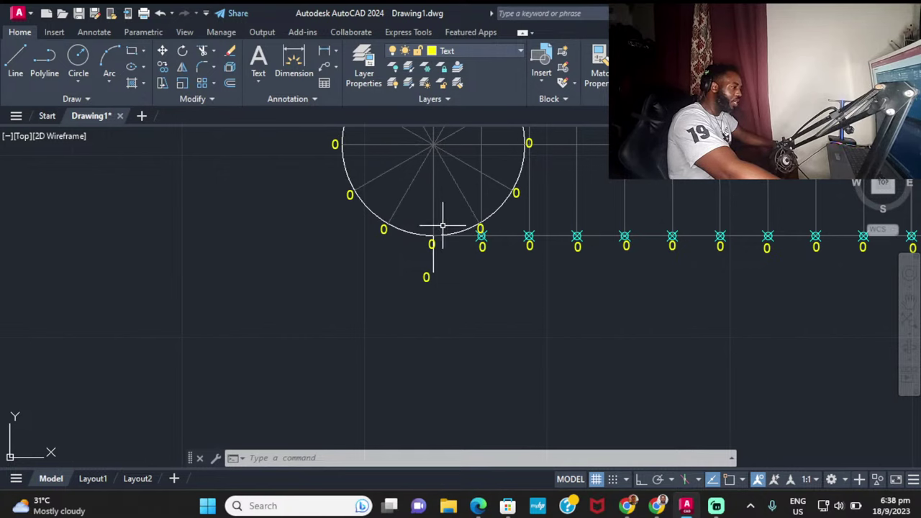
pyautogui.moveTo(442, 216); pyautogui.dragTo(436, 322, button='middle')
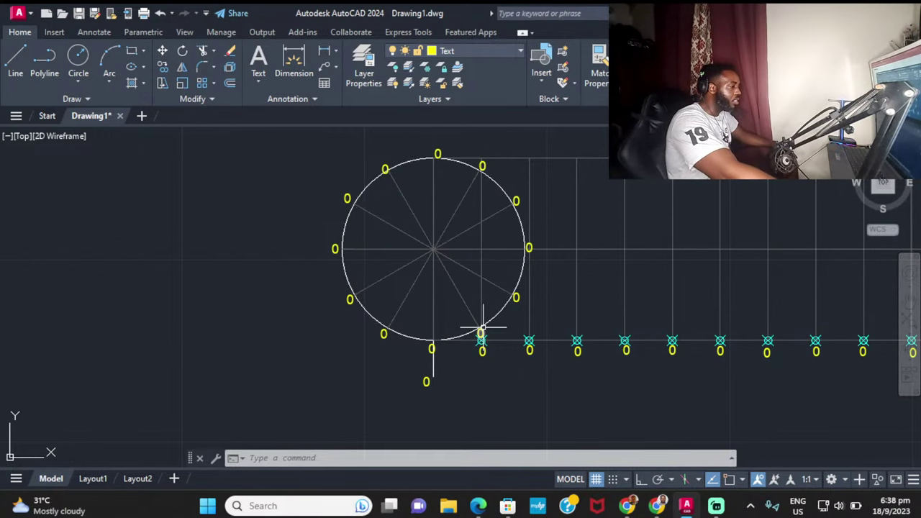
pyautogui.scroll(2, 478, 324)
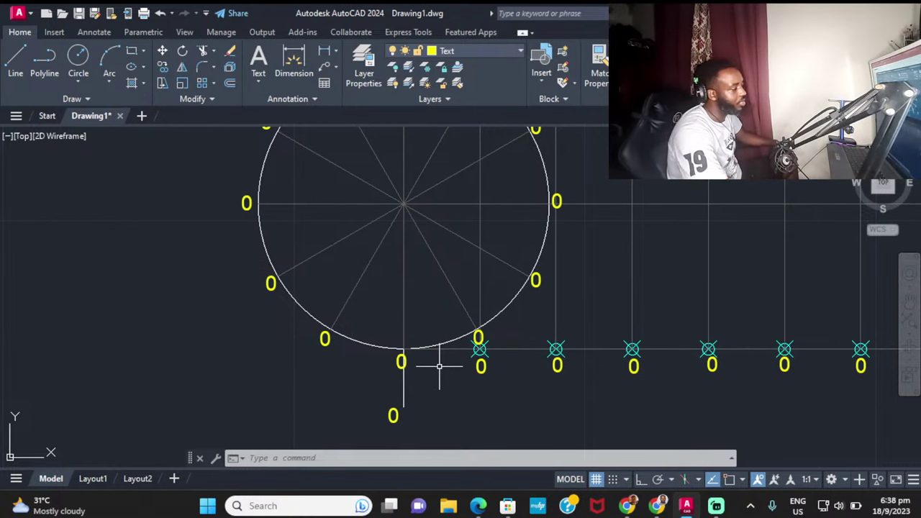
pyautogui.scroll(4, 456, 367)
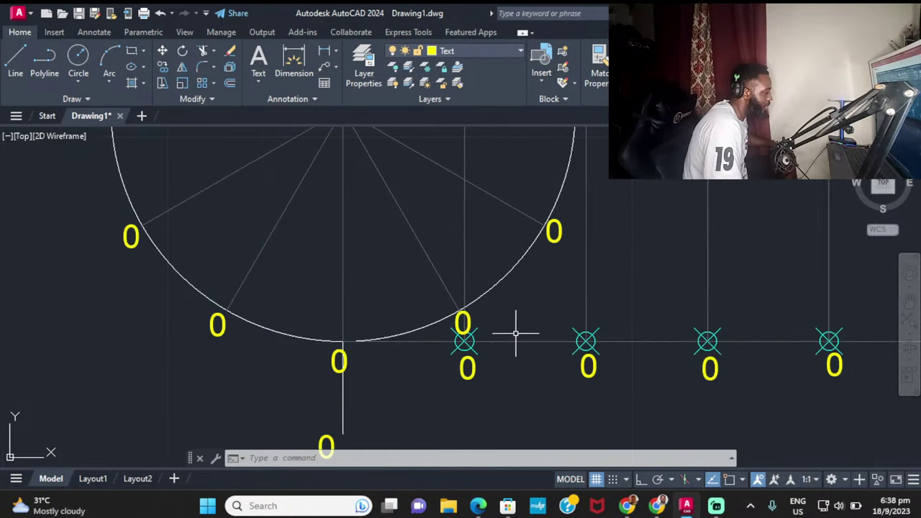
pyautogui.doubleClick(433, 316)
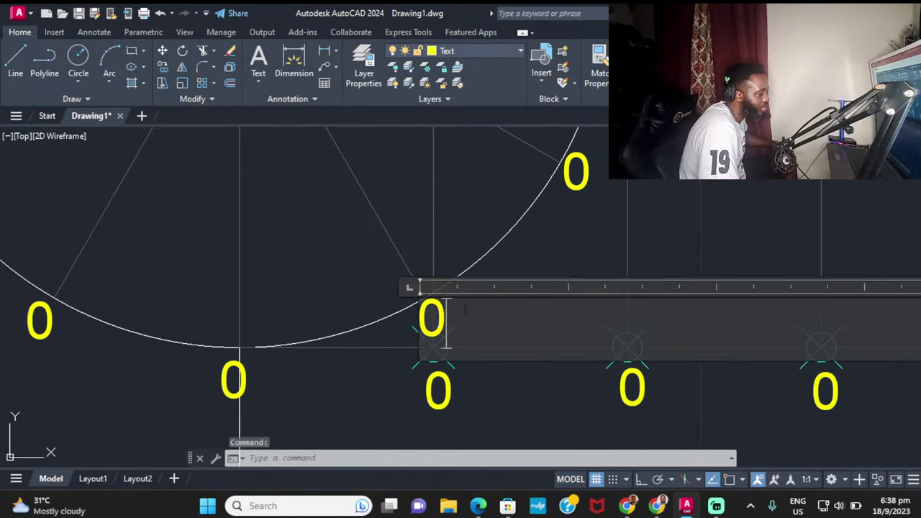
pyautogui.press('BackSpace')
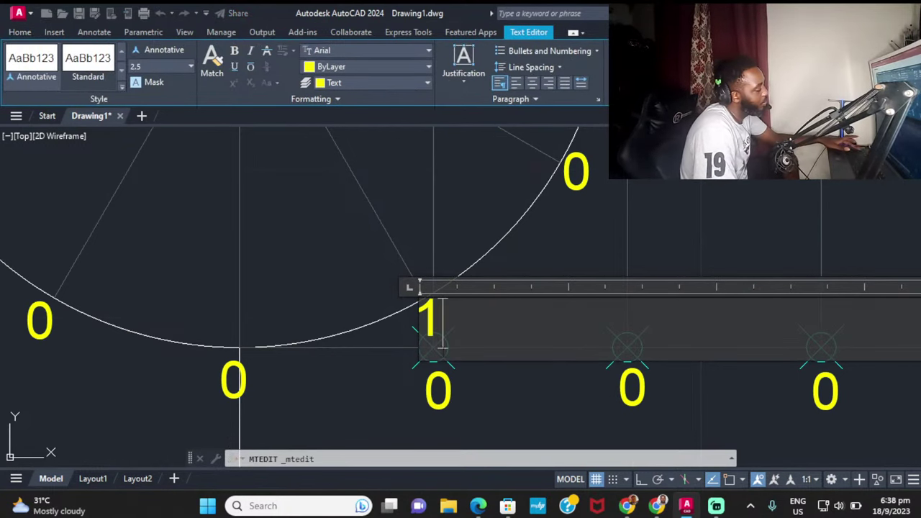
pyautogui.write('1')
pyautogui.click(548, 268)
# Step: Renumber the next two circle labels counterclockwise as 2 and 3, ending at the circle's rightmost point
pyautogui.moveTo(611, 128); pyautogui.dragTo(587, 268, button='middle')
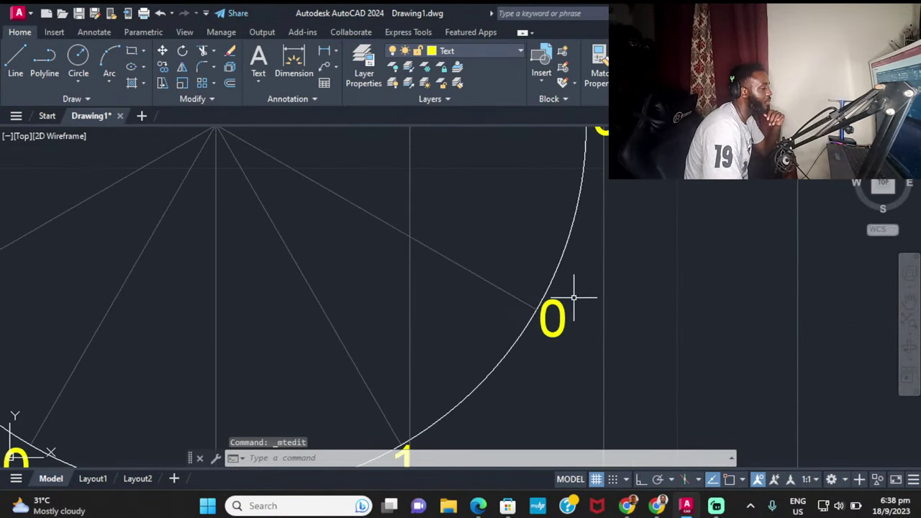
pyautogui.doubleClick(545, 311)
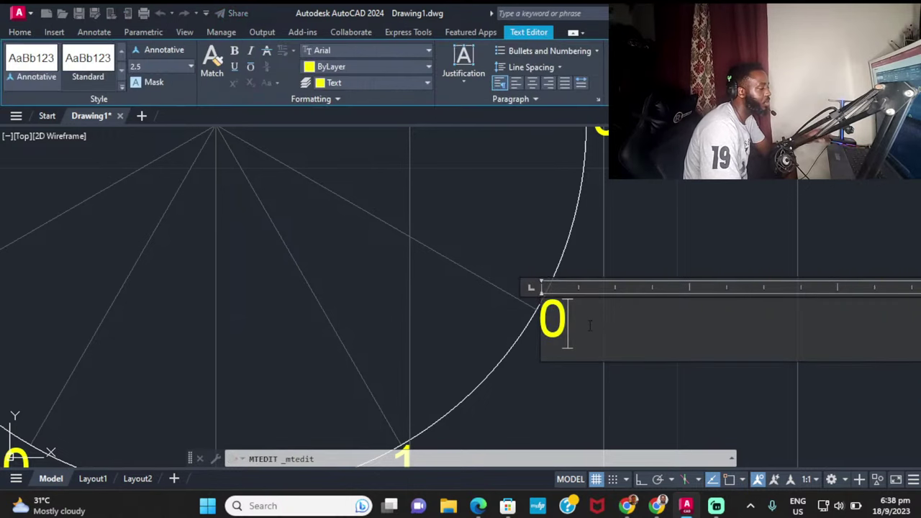
pyautogui.press('BackSpace')
pyautogui.write('2')
pyautogui.click(619, 245)
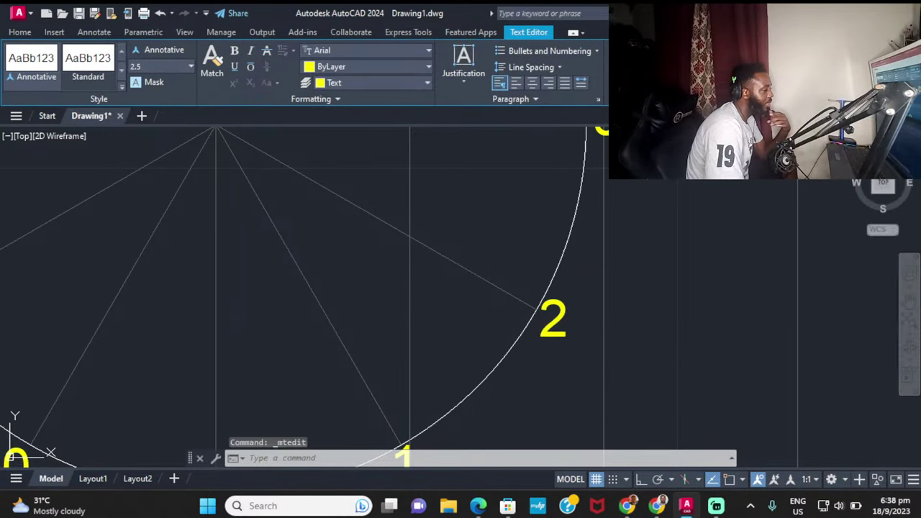
pyautogui.moveTo(629, 120); pyautogui.dragTo(612, 267, button='middle')
pyautogui.doubleClick(590, 266)
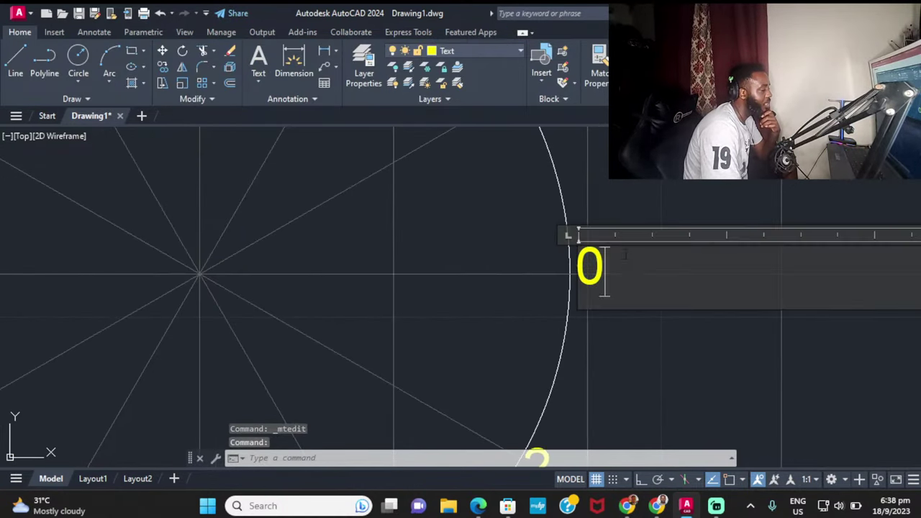
pyautogui.press('BackSpace')
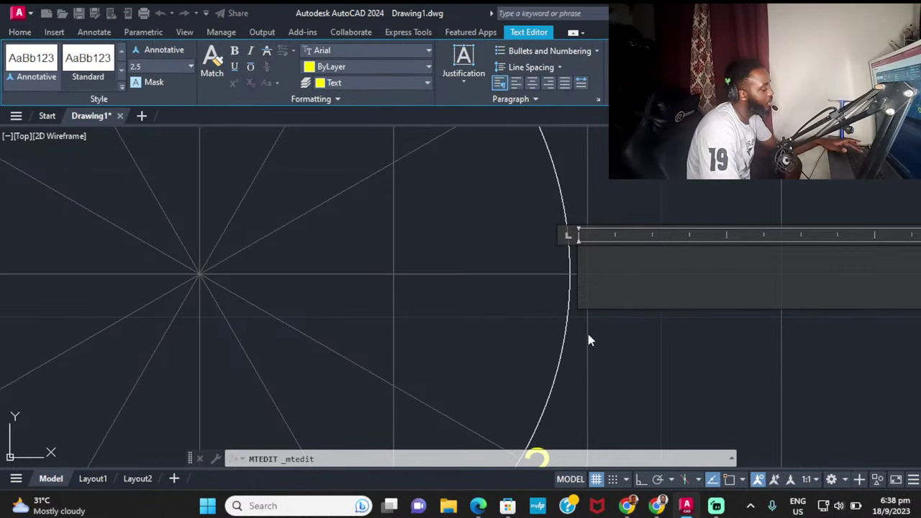
pyautogui.write('3')
pyautogui.click(612, 216)
# Step: Renumber the two 0 labels on the circle's upper-right arc as 4 and 5, going counterclockwise
pyautogui.scroll(-2, 611, 267)
pyautogui.moveTo(592, 155); pyautogui.dragTo(611, 267, button='middle')
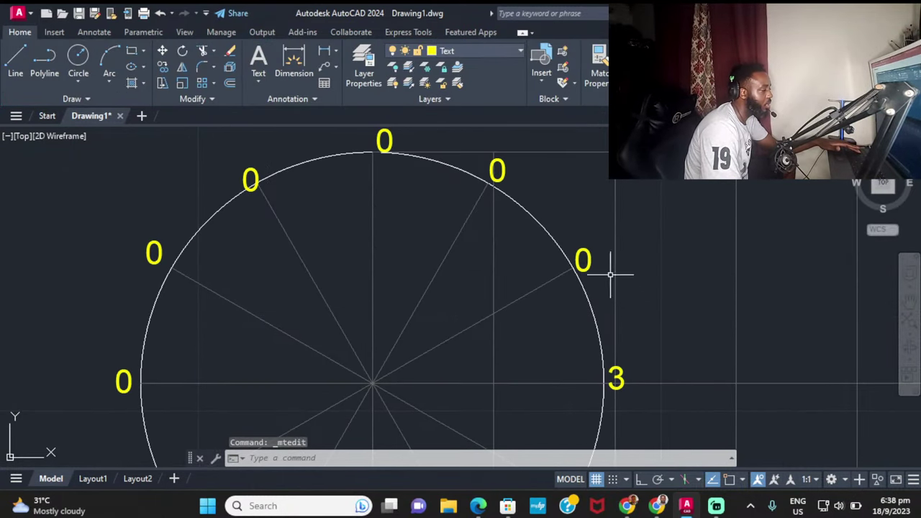
pyautogui.doubleClick(583, 261)
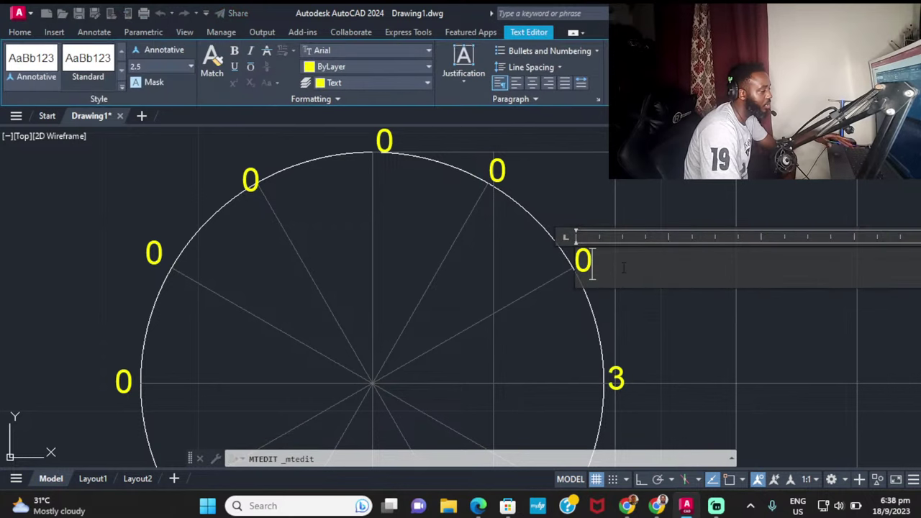
pyautogui.press('BackSpace')
pyautogui.write('45')
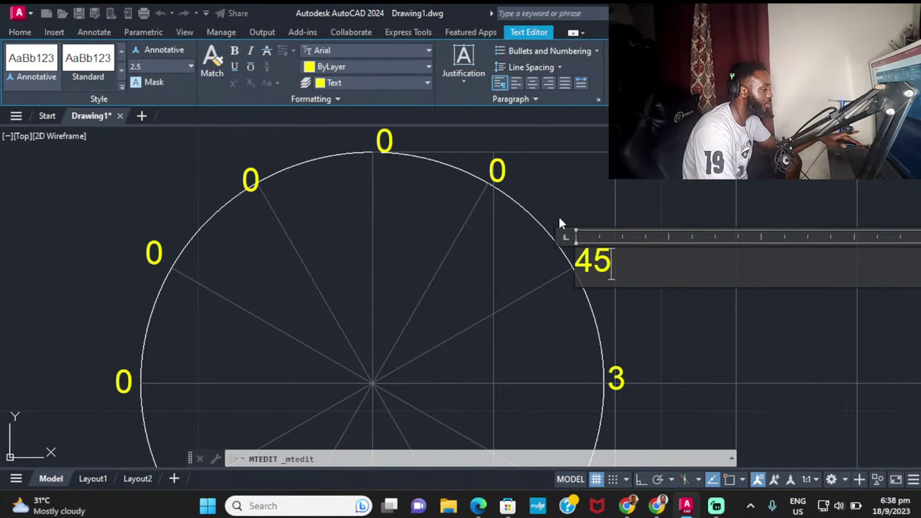
pyautogui.click(583, 177)
pyautogui.moveTo(583, 177); pyautogui.dragTo(666, 249, button='middle')
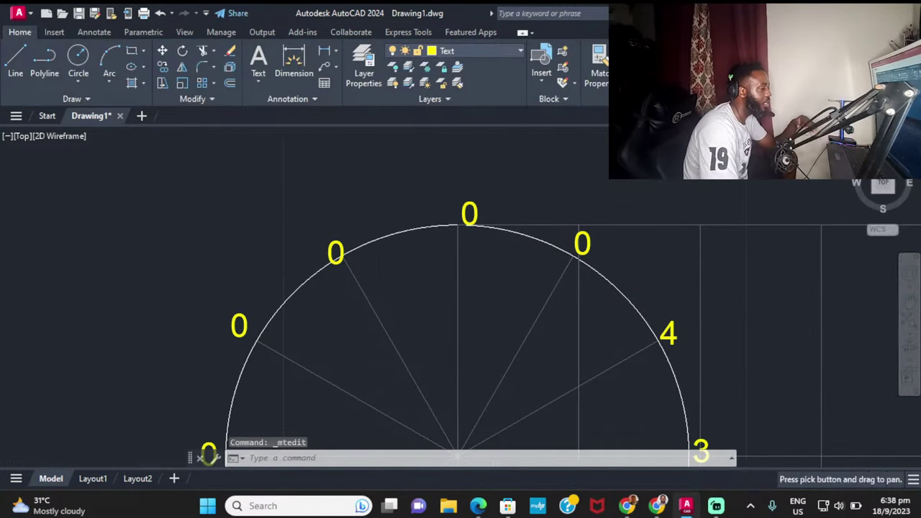
pyautogui.click(583, 242)
pyautogui.doubleClick(583, 243)
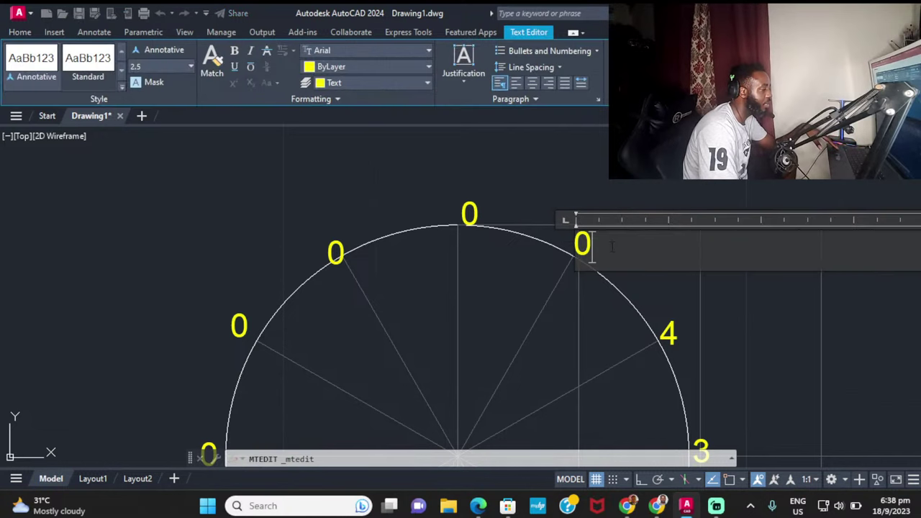
pyautogui.press('BackSpace')
pyautogui.click(551, 229)
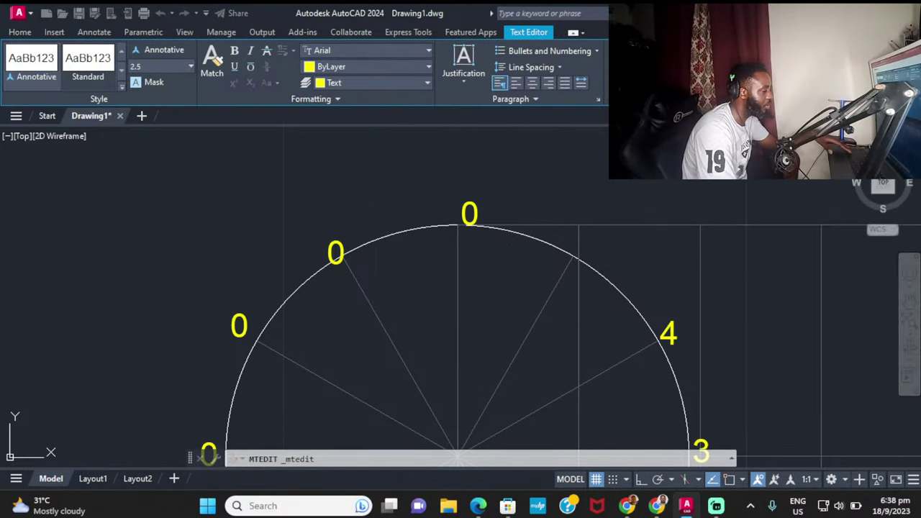
# Step: Change the label at the circle's top point to 6 and the next one counterclockwise to 7
pyautogui.doubleClick(470, 213)
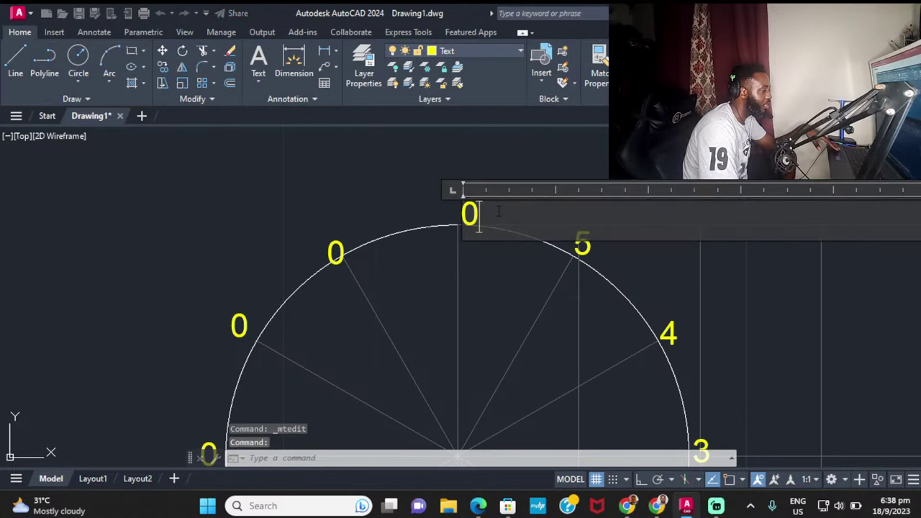
pyautogui.press('BackSpace')
pyautogui.write('6')
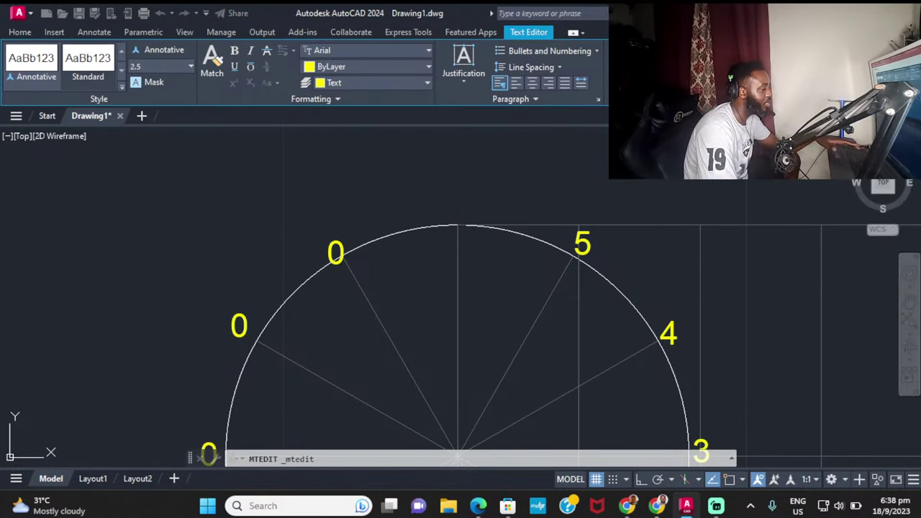
pyautogui.click(420, 201)
pyautogui.moveTo(419, 202)
pyautogui.mouseDown(button='middle')
pyautogui.moveTo(477, 206)
pyautogui.moveTo(466, 192)
pyautogui.mouseUp(button='middle')
pyautogui.doubleClick(467, 192)
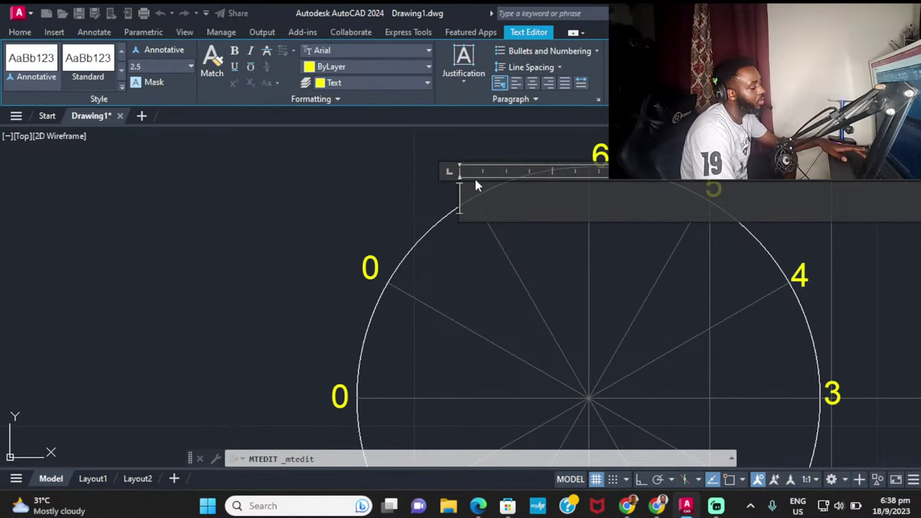
pyautogui.write('7')
pyautogui.click(432, 197)
# Step: Change the lower label on the circle's upper-left arc to 8 and the label at its leftmost point to 9
pyautogui.moveTo(448, 199)
pyautogui.mouseDown(button='middle')
pyautogui.moveTo(475, 137)
pyautogui.moveTo(469, 199)
pyautogui.mouseUp(button='middle')
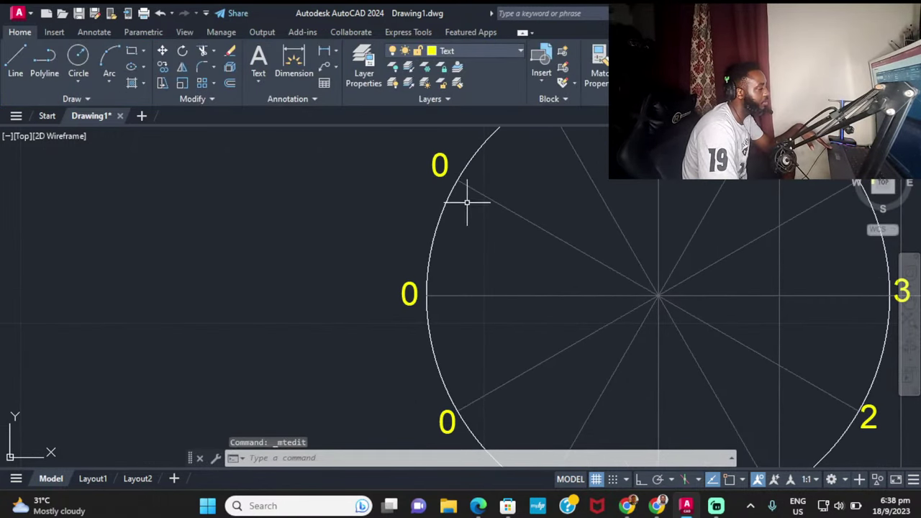
pyautogui.doubleClick(437, 159)
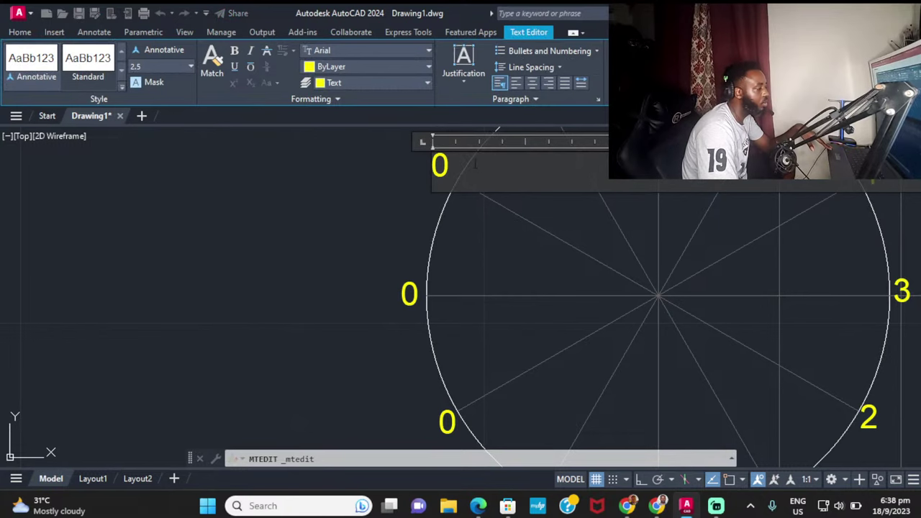
pyautogui.press('BackSpace')
pyautogui.write('8')
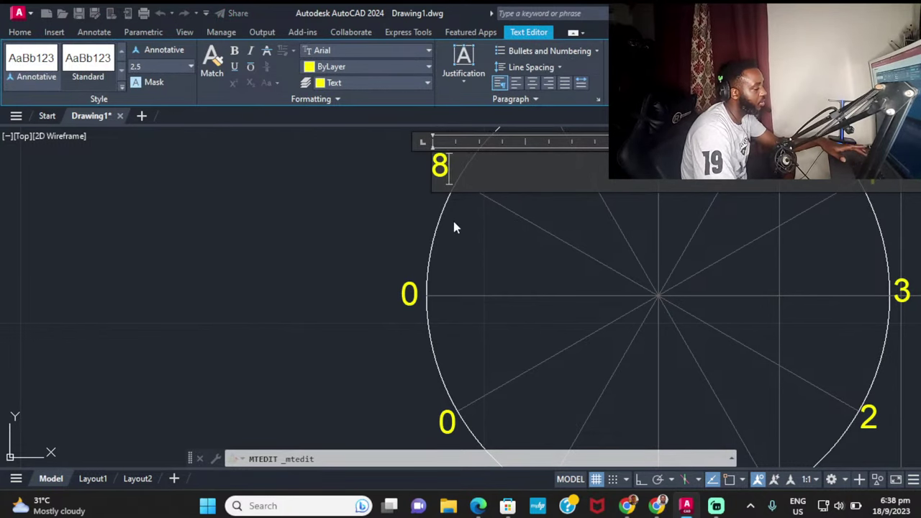
pyautogui.click(453, 221)
pyautogui.scroll(5, 442, 198)
pyautogui.scroll(-4, 449, 209)
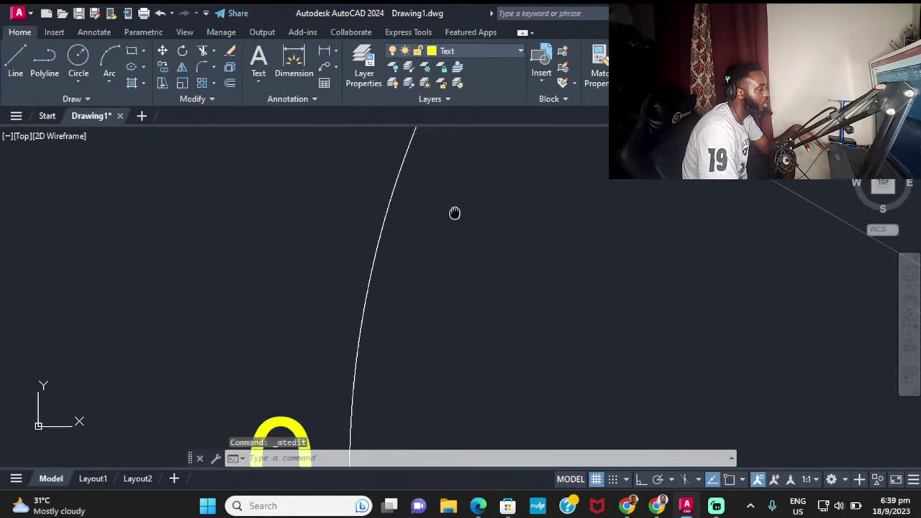
pyautogui.doubleClick(411, 249)
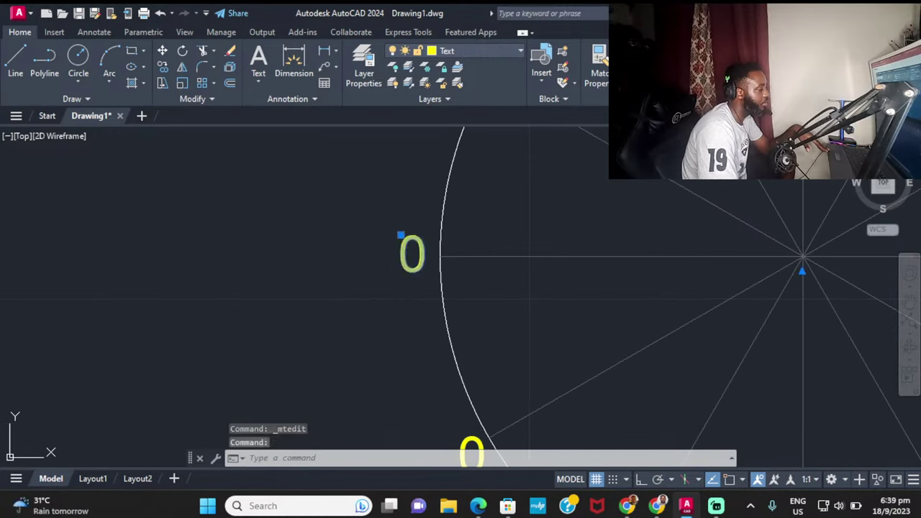
pyautogui.press('BackSpace')
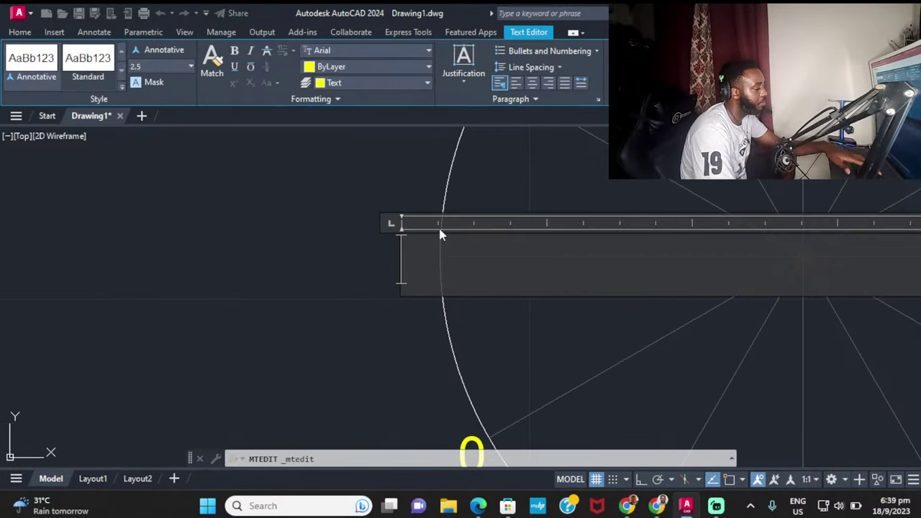
pyautogui.write('9')
pyautogui.click(432, 381)
# Step: Change the 0 label at the first division point below the circle's leftmost point to 10
pyautogui.moveTo(432, 381); pyautogui.dragTo(452, 181, button='middle')
pyautogui.scroll(-2, 453, 181)
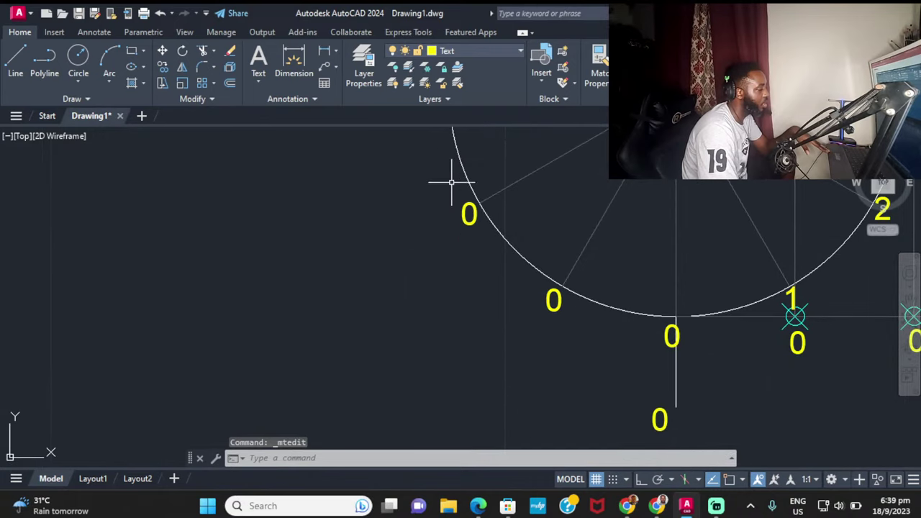
pyautogui.doubleClick(477, 216)
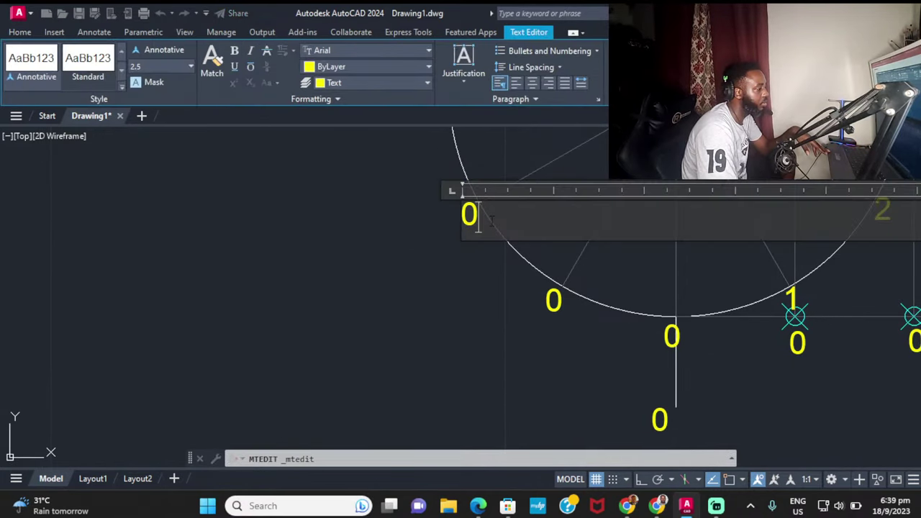
pyautogui.write('1')
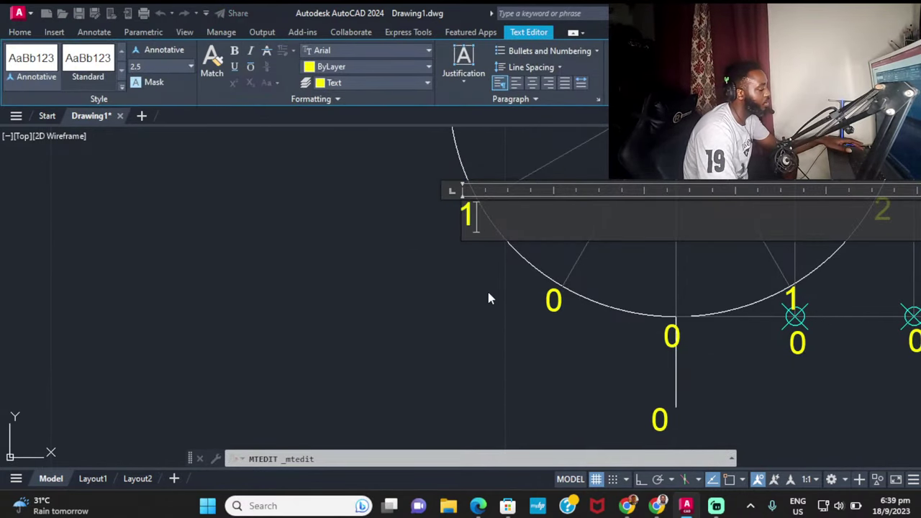
pyautogui.write('0')
pyautogui.click(527, 364)
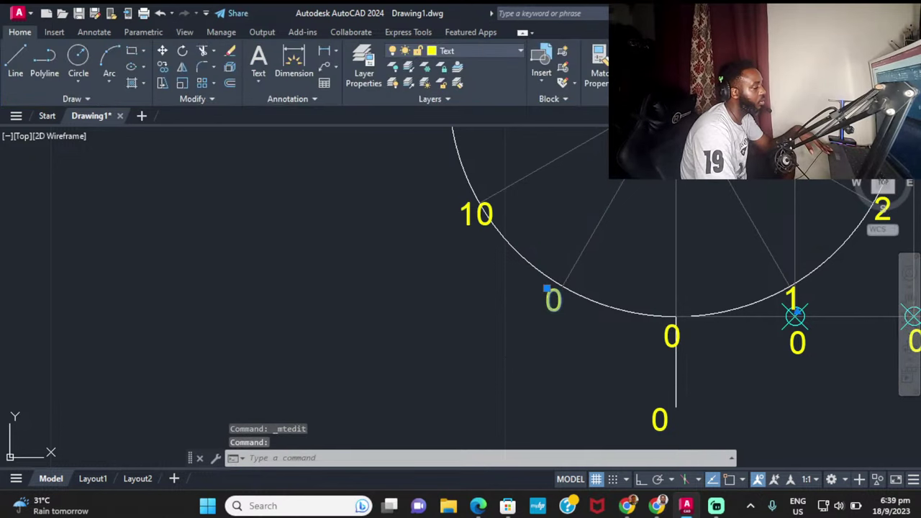
# Step: Change the 0 label at the circle's division point between 10 and the bottom point to 11
pyautogui.doubleClick(554, 300)
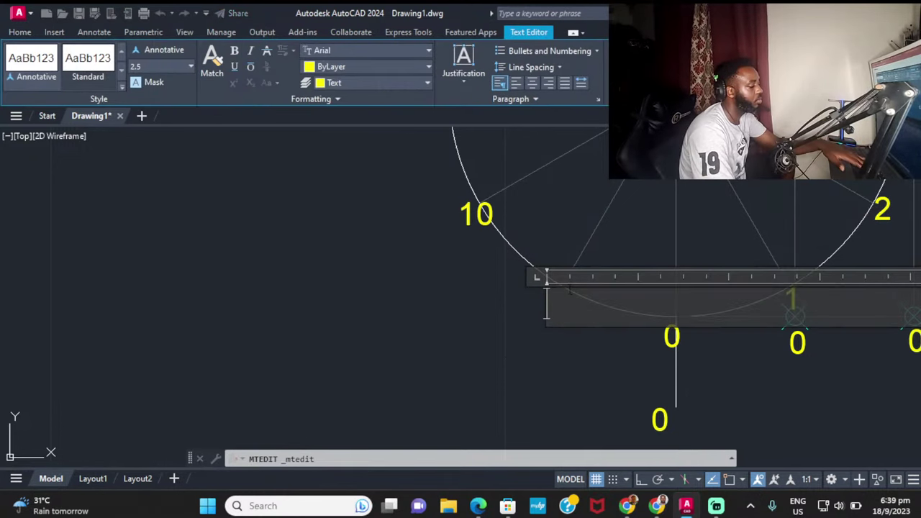
pyautogui.write('11')
pyautogui.scroll(-2, 575, 301)
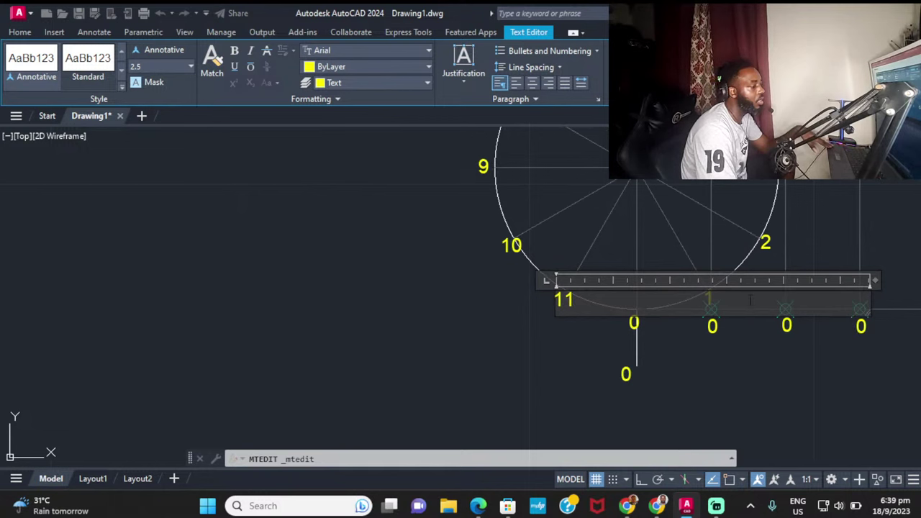
pyautogui.click(642, 371)
# Step: Change the label at the circle's bottom point to 12
pyautogui.doubleClick(633, 320)
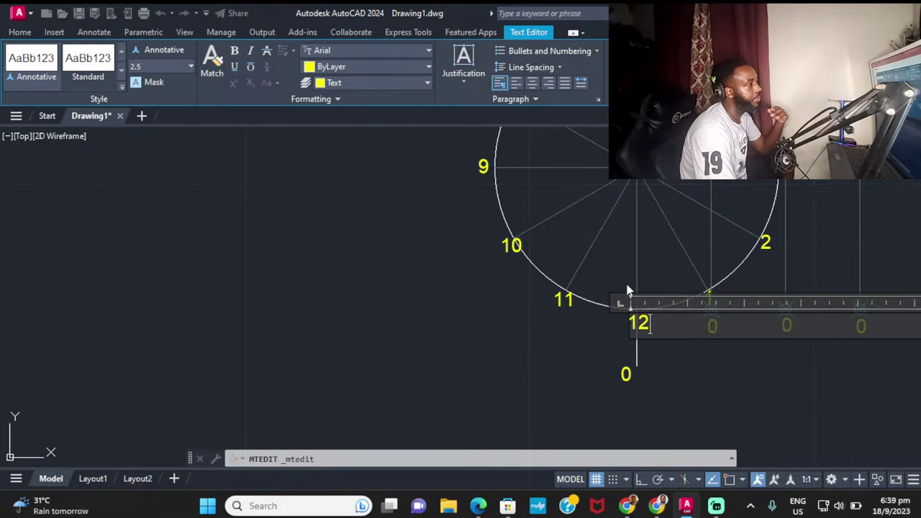
pyautogui.write('12')
pyautogui.click(554, 374)
# Step: Change the 0 label at the lower end of the short vertical line beneath the circle to P
pyautogui.scroll(-5, 630, 266)
pyautogui.moveTo(631, 272); pyautogui.dragTo(596, 313, button='middle')
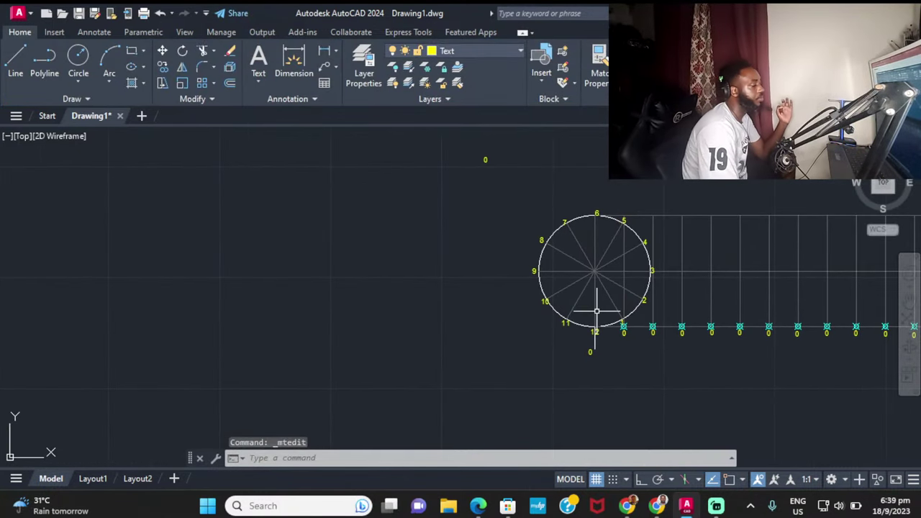
pyautogui.scroll(4, 593, 356)
pyautogui.click(584, 342)
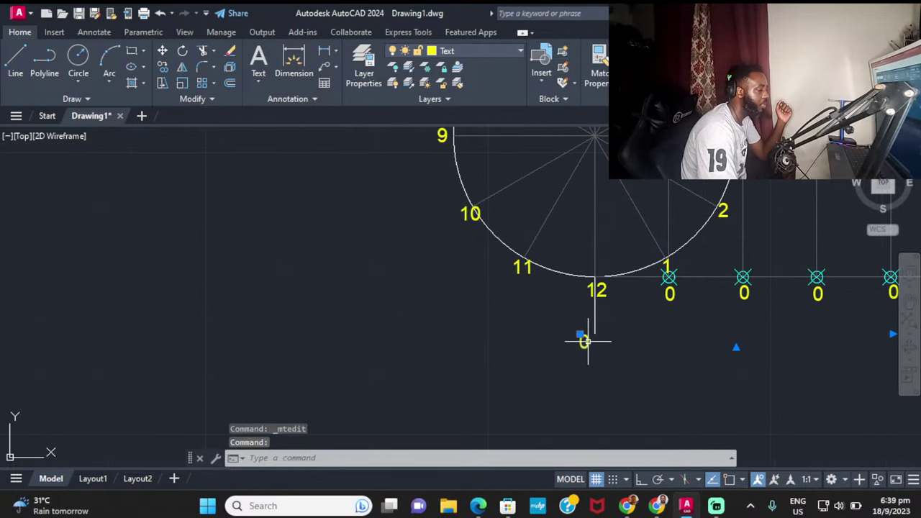
pyautogui.doubleClick(585, 342)
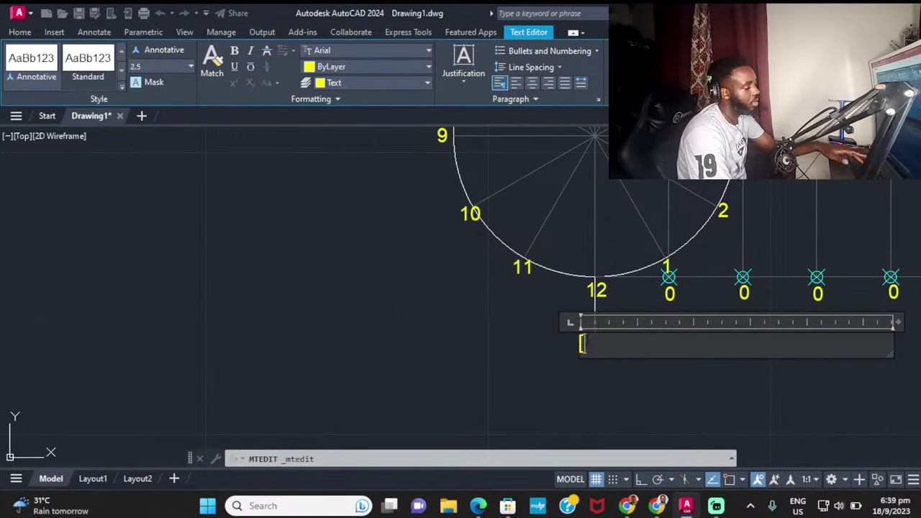
pyautogui.click(586, 381)
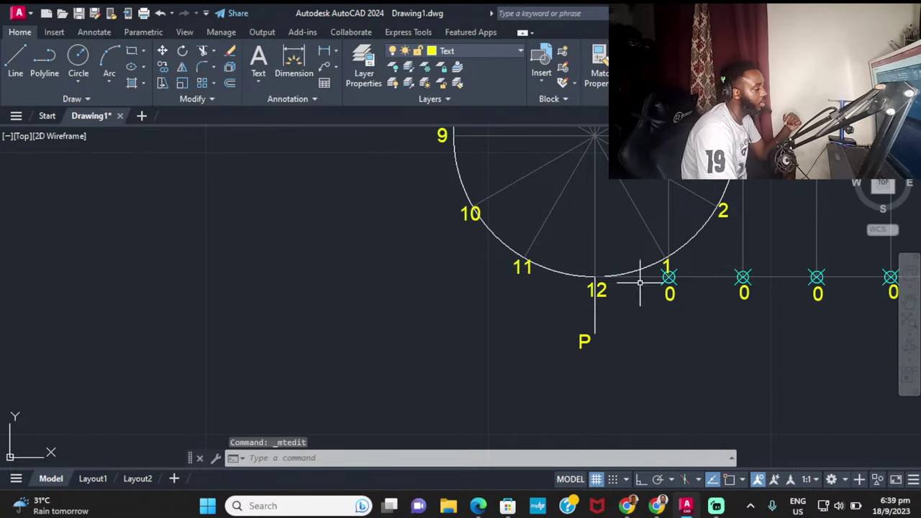
pyautogui.moveTo(672, 295); pyautogui.dragTo(622, 295, button='middle')
pyautogui.scroll(3, 623, 295)
pyautogui.click(616, 293)
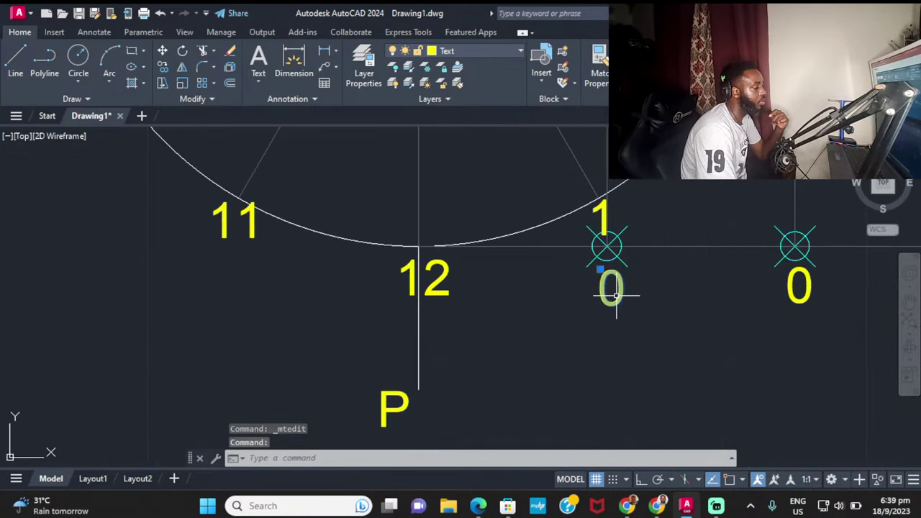
pyautogui.doubleClick(616, 295)
pyautogui.scroll(-4, 504, 319)
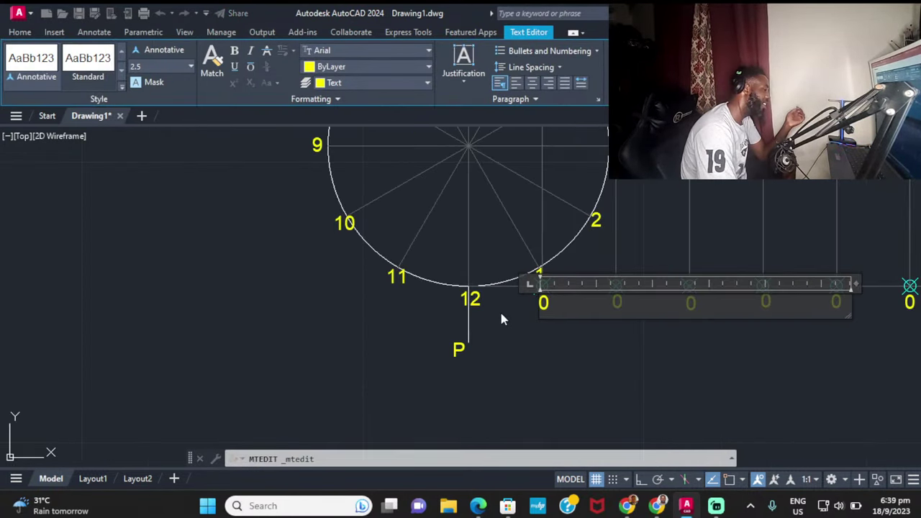
pyautogui.scroll(4, 479, 306)
pyautogui.click(493, 308)
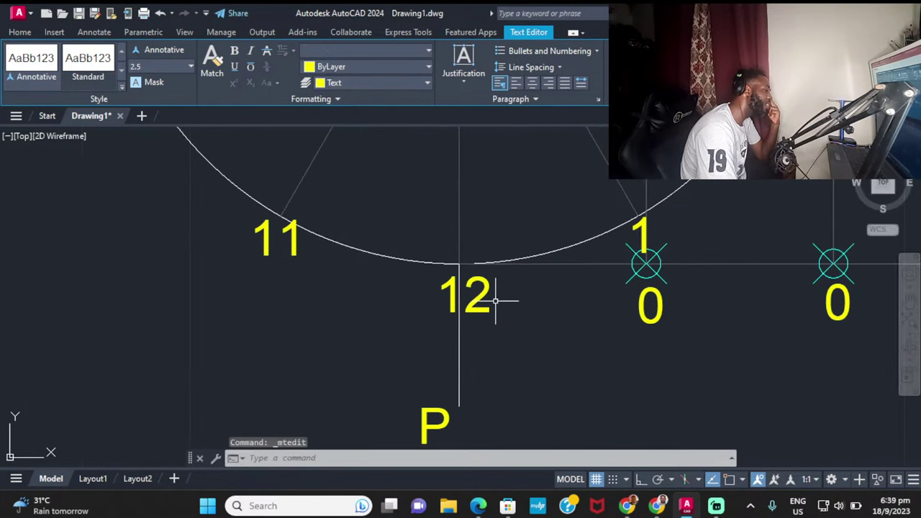
# Step: Change the 12 label at the circle's bottom point to 0
pyautogui.doubleClick(476, 297)
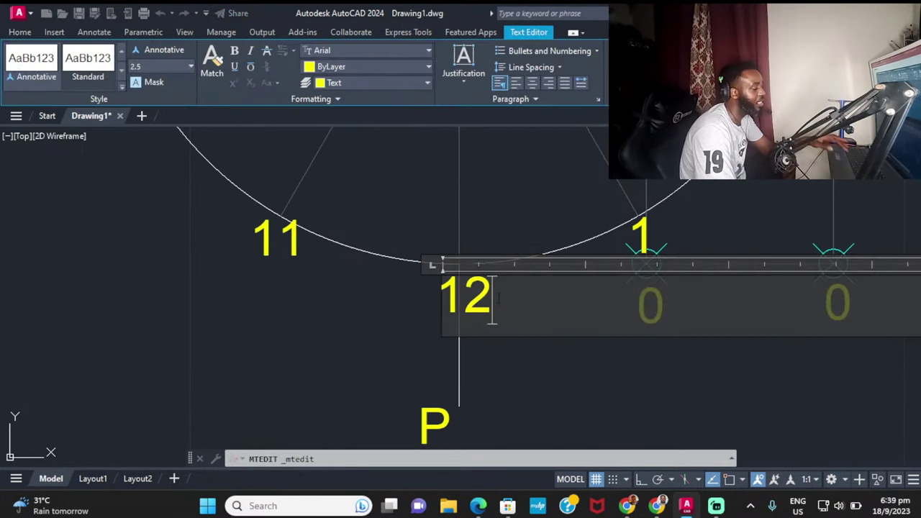
pyautogui.press('BackSpace')
pyautogui.press('BackSpace')
pyautogui.write('0')
pyautogui.click(639, 374)
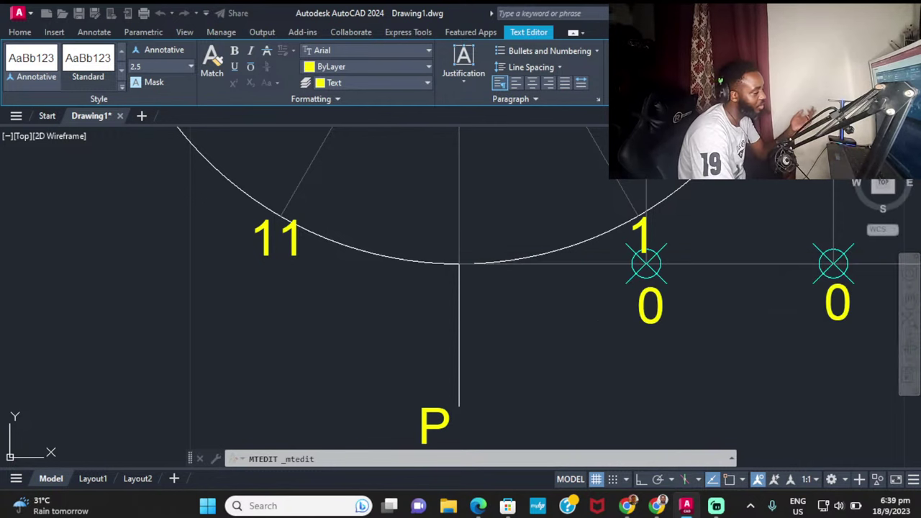
# Step: Renumber the labels under the first two division points on the baseline as 1 and 2, going right
pyautogui.scroll(-2, 652, 311)
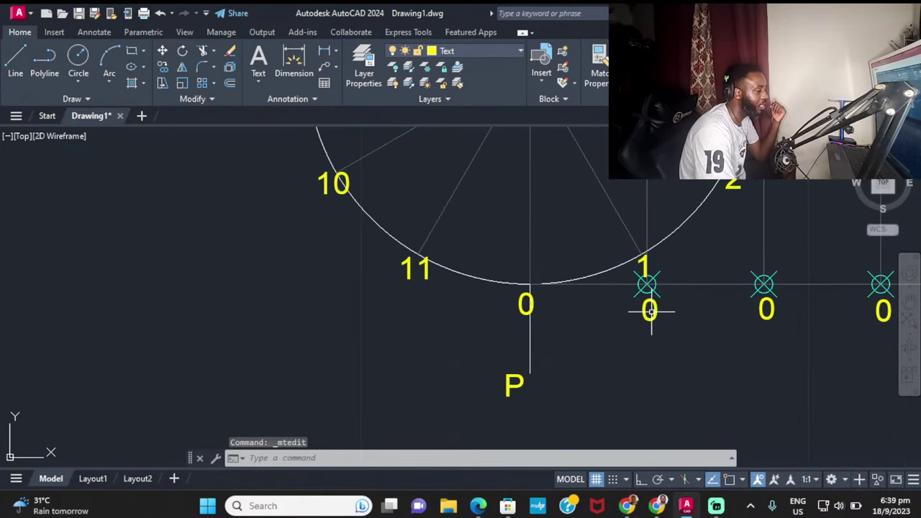
pyautogui.click(653, 314)
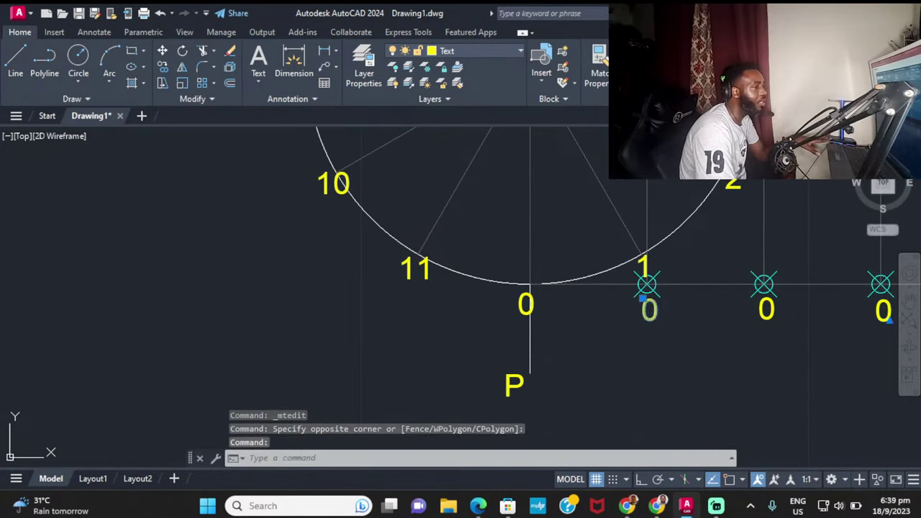
pyautogui.doubleClick(650, 311)
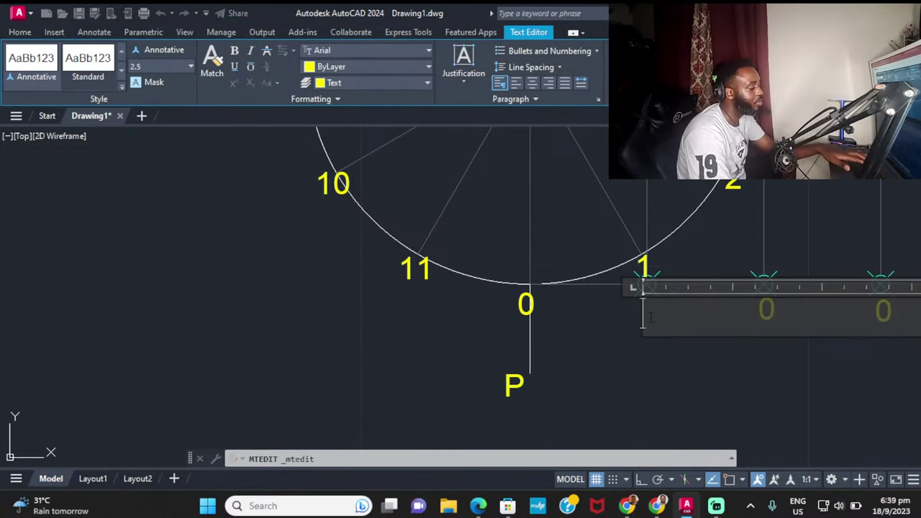
pyautogui.write('1')
pyautogui.click(612, 329)
pyautogui.moveTo(624, 329); pyautogui.dragTo(450, 309, button='middle')
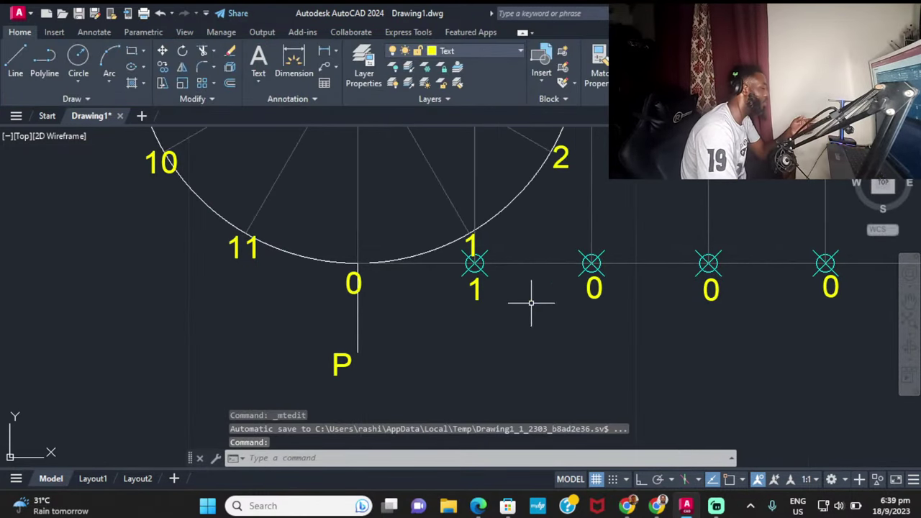
pyautogui.click(595, 290)
pyautogui.doubleClick(594, 288)
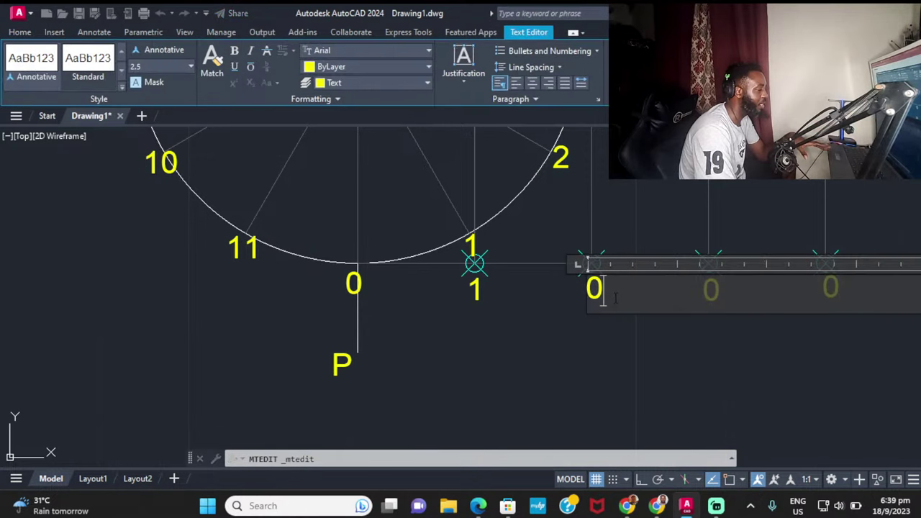
pyautogui.write('2')
pyautogui.click(522, 366)
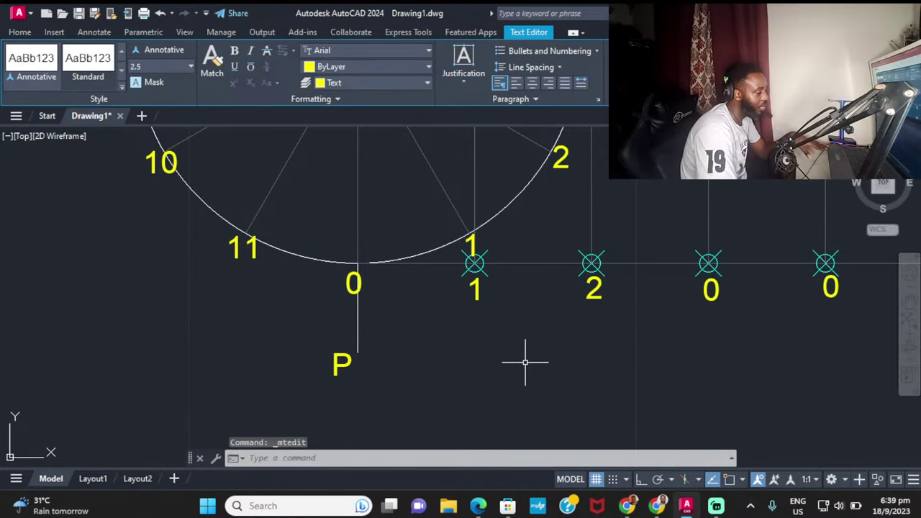
# Step: Change the labels under the third and fourth division points on the baseline to 3 and 4
pyautogui.moveTo(526, 362); pyautogui.dragTo(430, 238, button='middle')
pyautogui.click(391, 248)
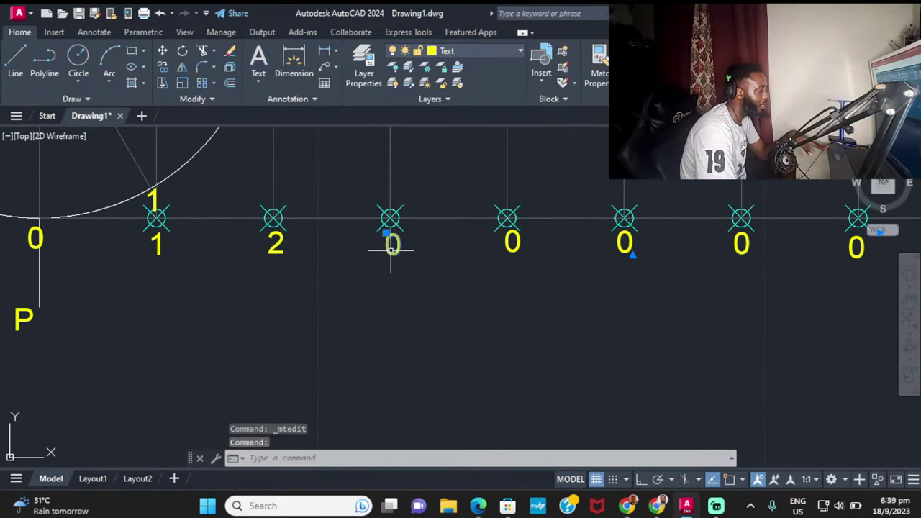
pyautogui.doubleClick(392, 245)
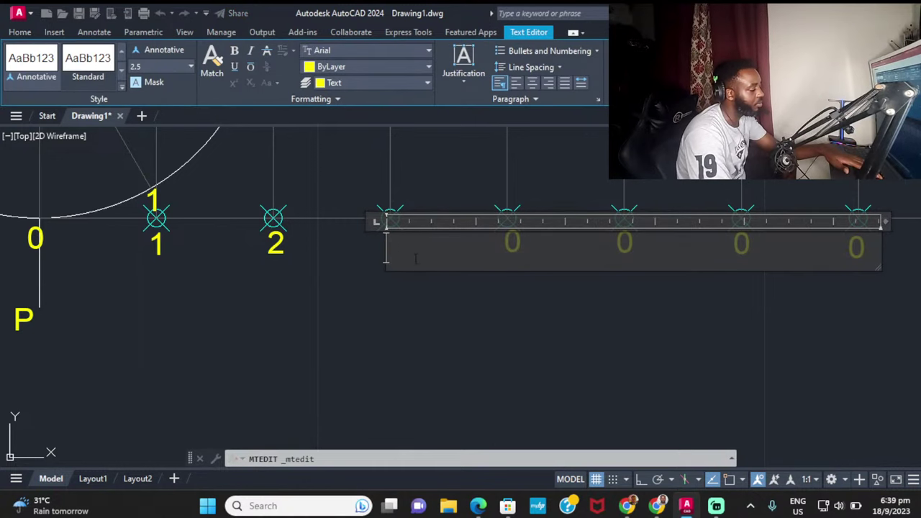
pyautogui.write('3')
pyautogui.click(445, 400)
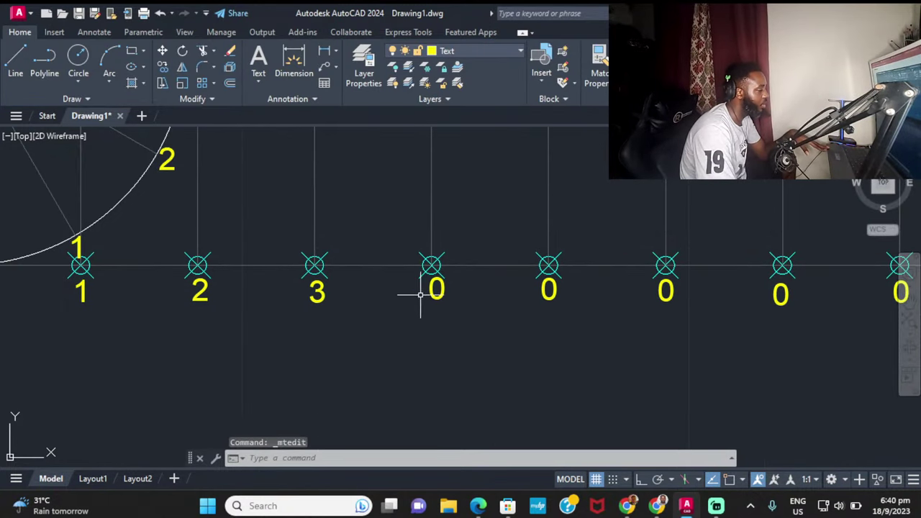
pyautogui.doubleClick(433, 284)
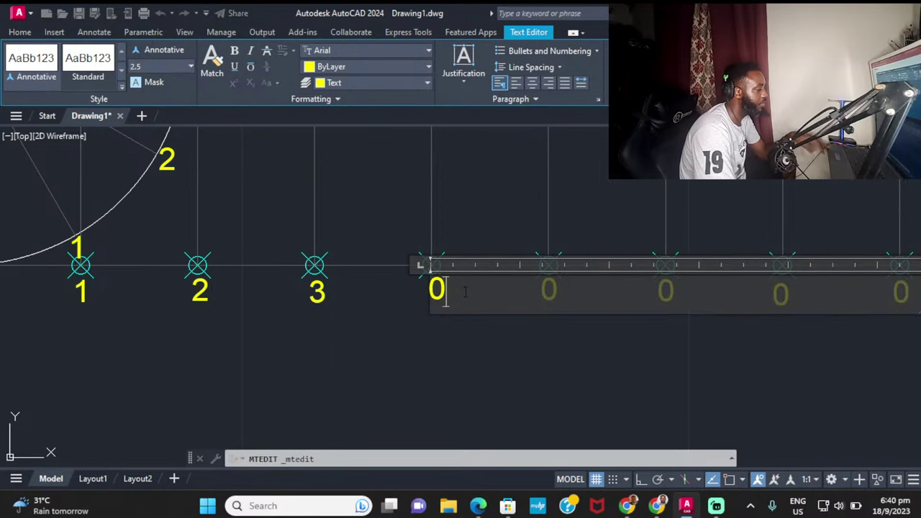
pyautogui.write('4')
pyautogui.click(450, 367)
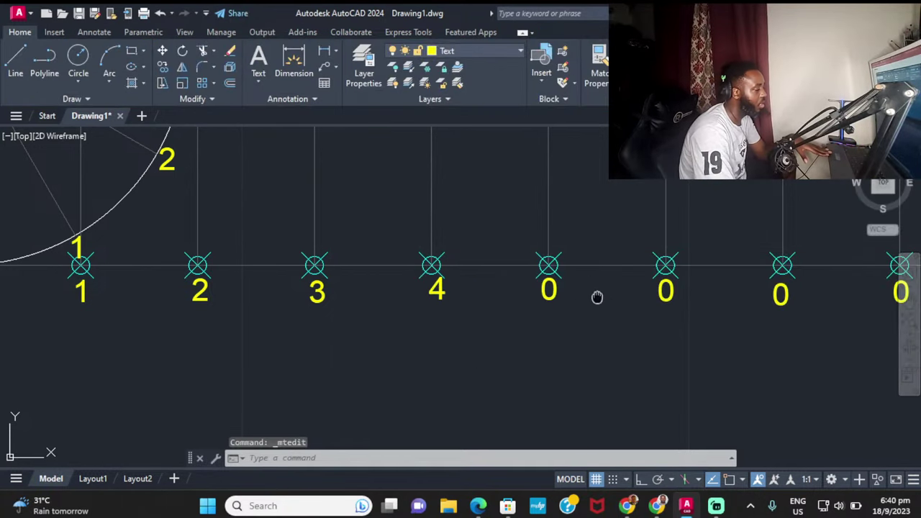
# Step: Change the labels under the fifth and sixth division points on the baseline to 5 and 6
pyautogui.doubleClick(507, 288)
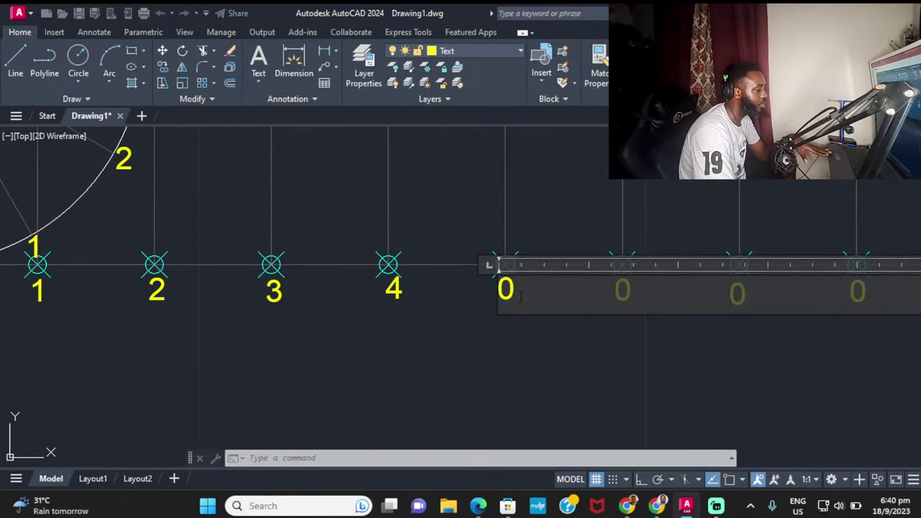
pyautogui.write('5')
pyautogui.click(644, 252)
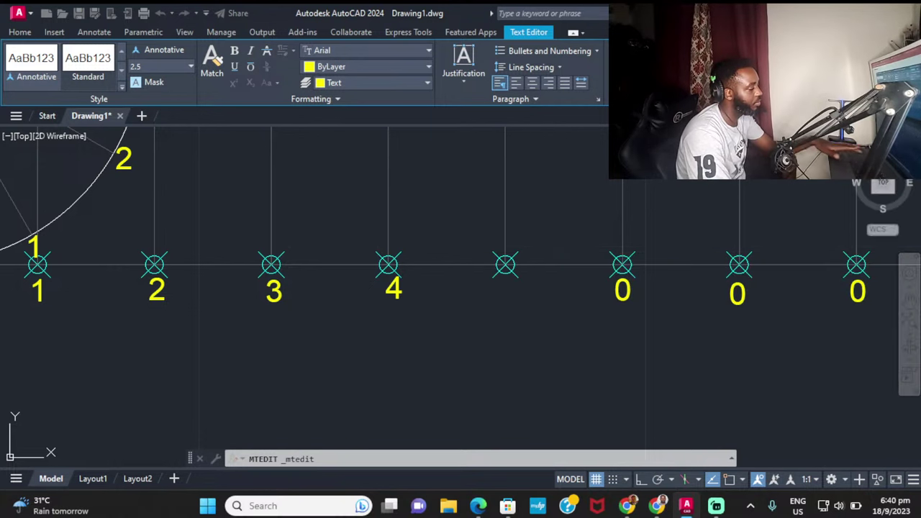
pyautogui.moveTo(644, 251); pyautogui.dragTo(520, 265, button='middle')
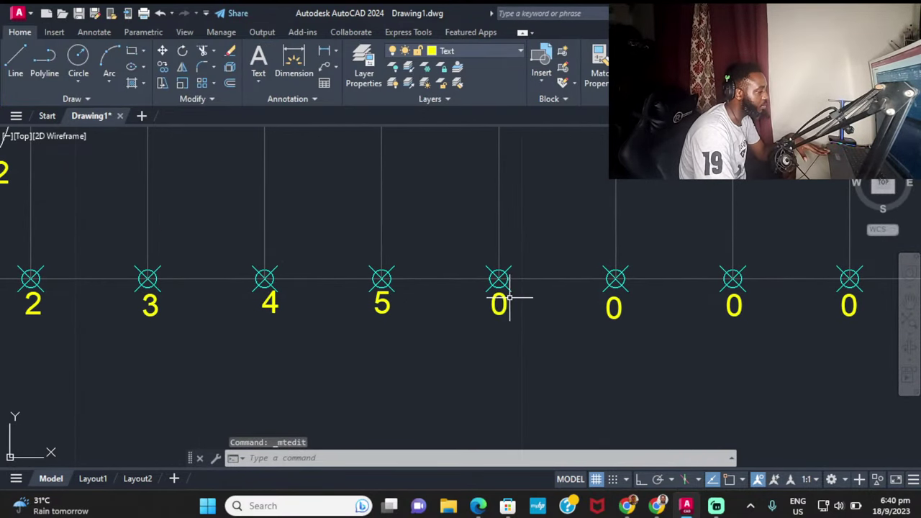
pyautogui.click(502, 299)
pyautogui.doubleClick(501, 300)
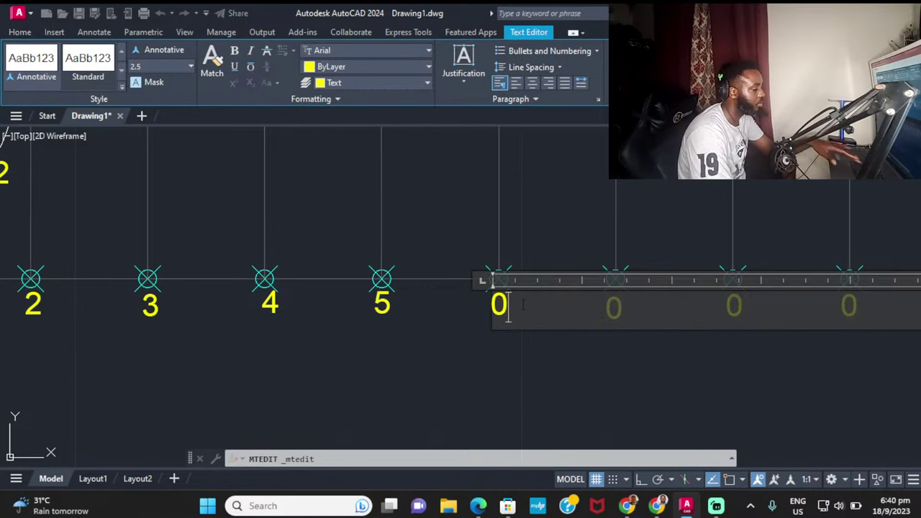
pyautogui.click(612, 304)
# Step: Change the labels under the seventh and eighth division points on the baseline to 7 and 8
pyautogui.moveTo(613, 304); pyautogui.dragTo(551, 305, button='middle')
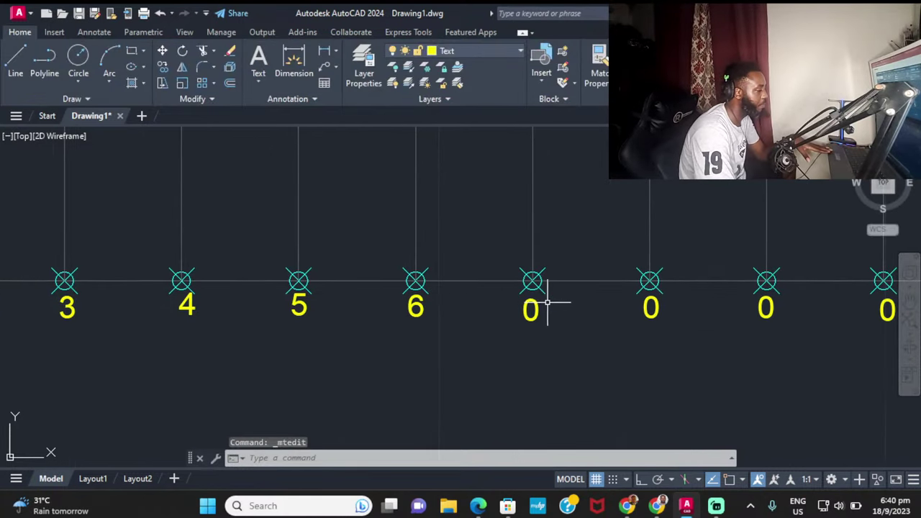
pyautogui.click(528, 308)
pyautogui.doubleClick(531, 308)
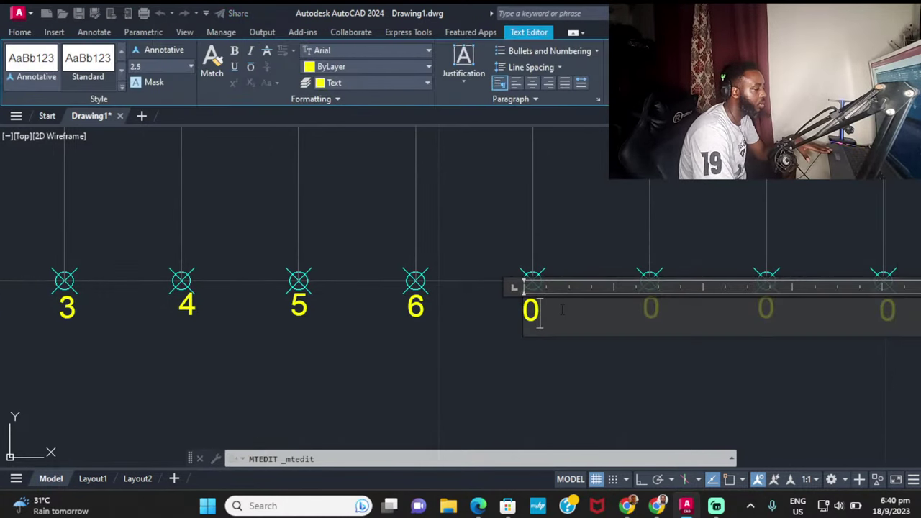
pyautogui.write('7')
pyautogui.click(545, 354)
pyautogui.moveTo(545, 353); pyautogui.dragTo(526, 275, button='middle')
pyautogui.click(504, 291)
pyautogui.doubleClick(504, 291)
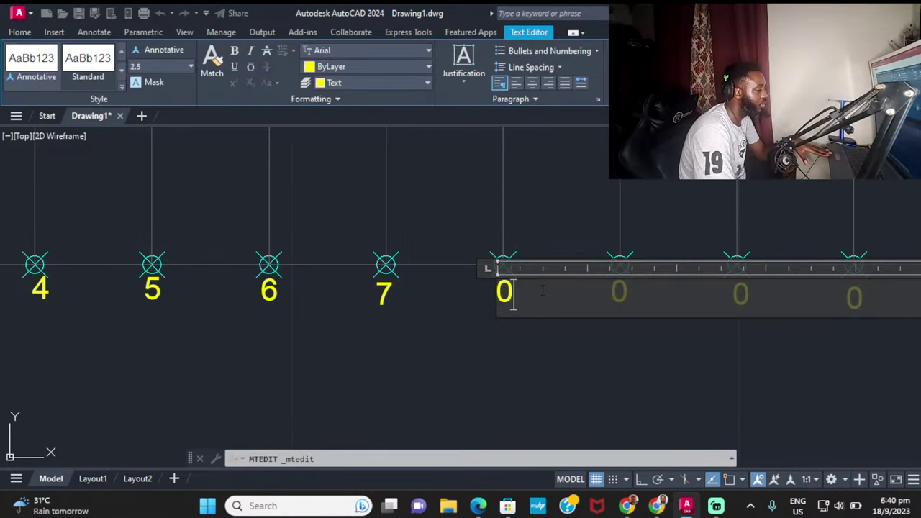
pyautogui.click(547, 325)
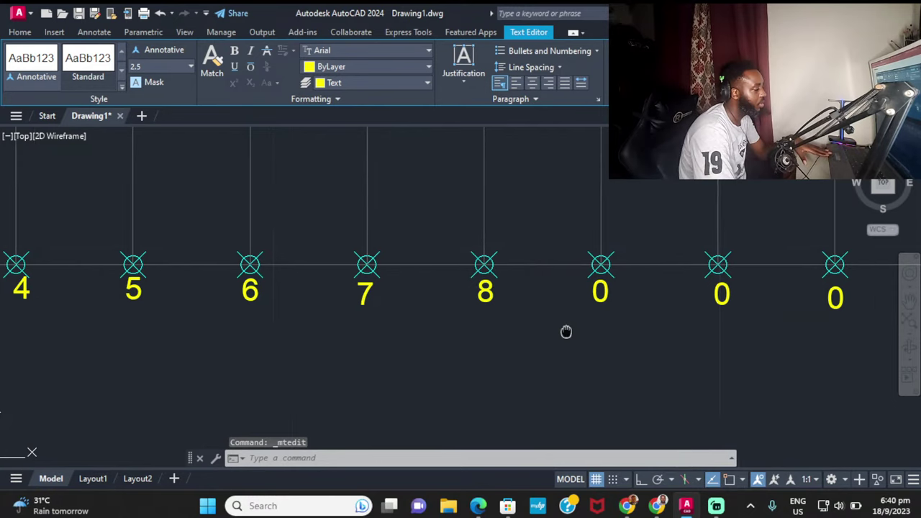
# Step: Change the labels under the ninth and tenth division points on the baseline to 9 and 10
pyautogui.moveTo(566, 329); pyautogui.dragTo(508, 281, button='middle')
pyautogui.click(487, 289)
pyautogui.doubleClick(524, 293)
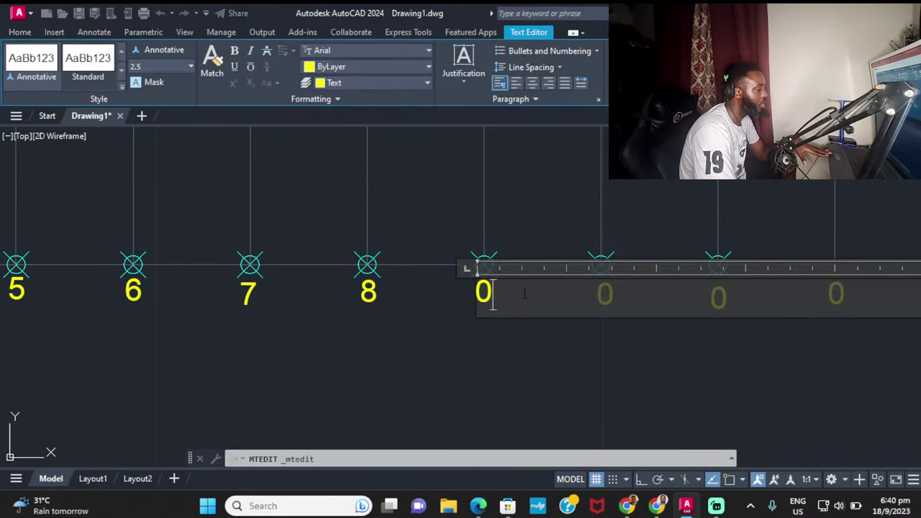
pyautogui.write('9')
pyautogui.click(512, 354)
pyautogui.moveTo(652, 255); pyautogui.dragTo(572, 258, button='middle')
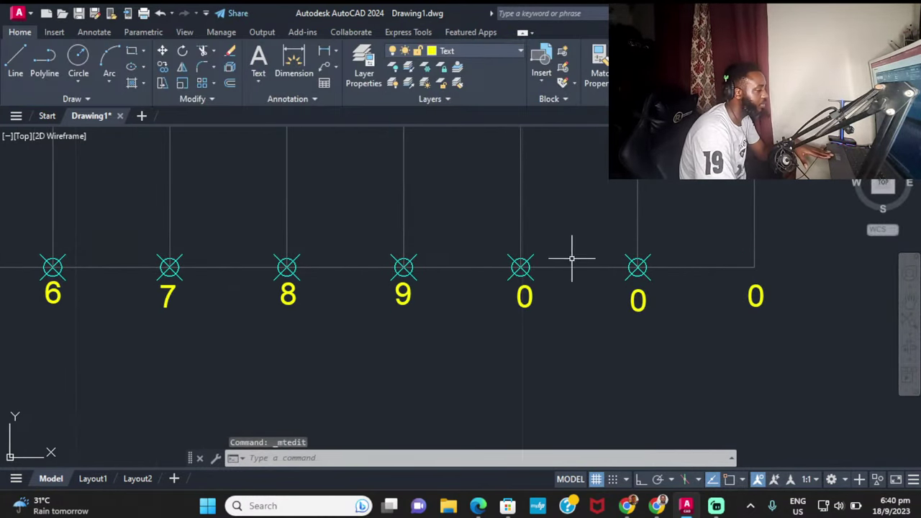
pyautogui.doubleClick(528, 296)
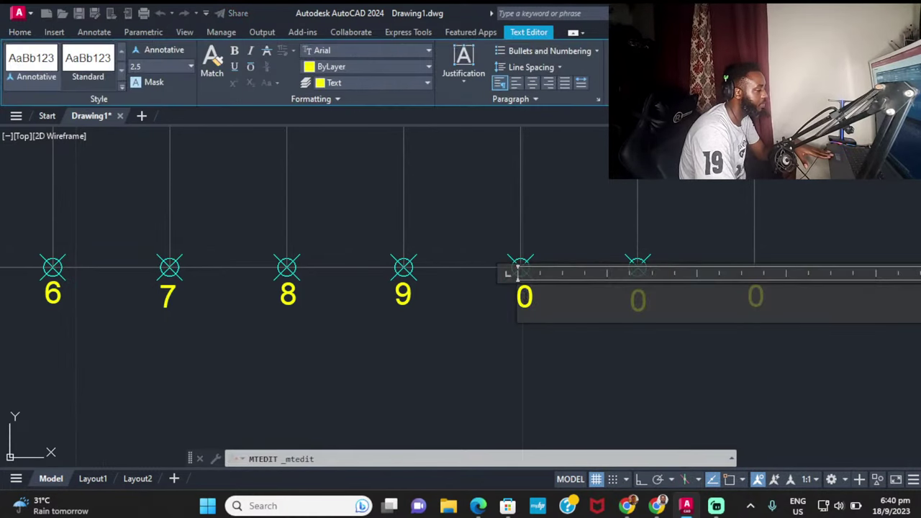
pyautogui.write('1')
pyautogui.click(678, 366)
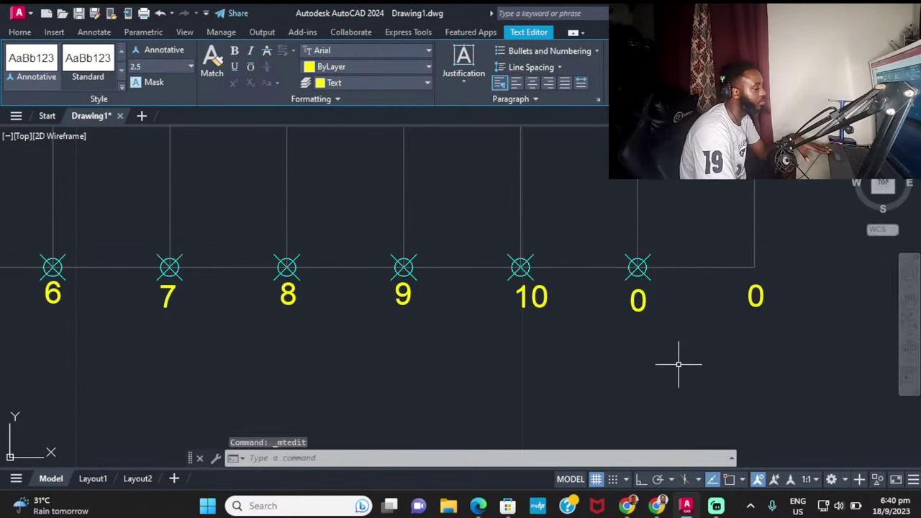
# Step: Change the labels under the eleventh division point and the end of the baseline to 11 and 12
pyautogui.doubleClick(637, 301)
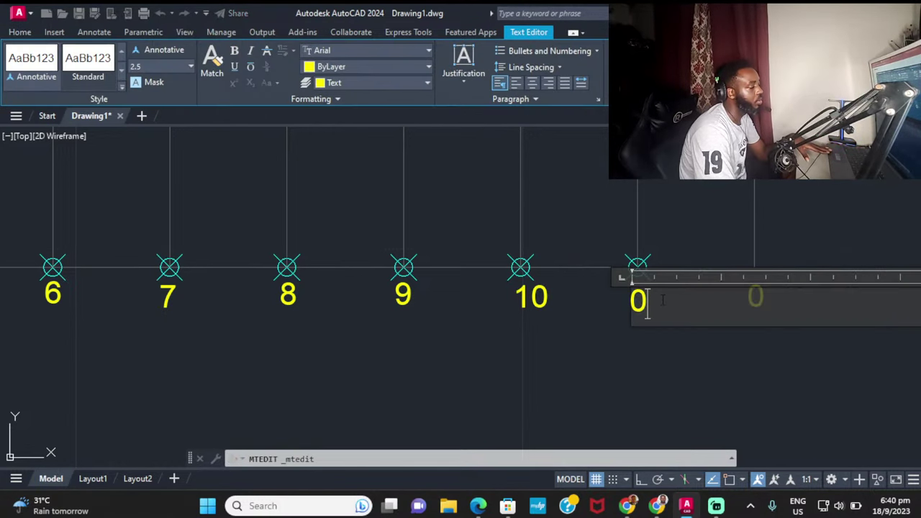
pyautogui.press('BackSpace')
pyautogui.click(623, 343)
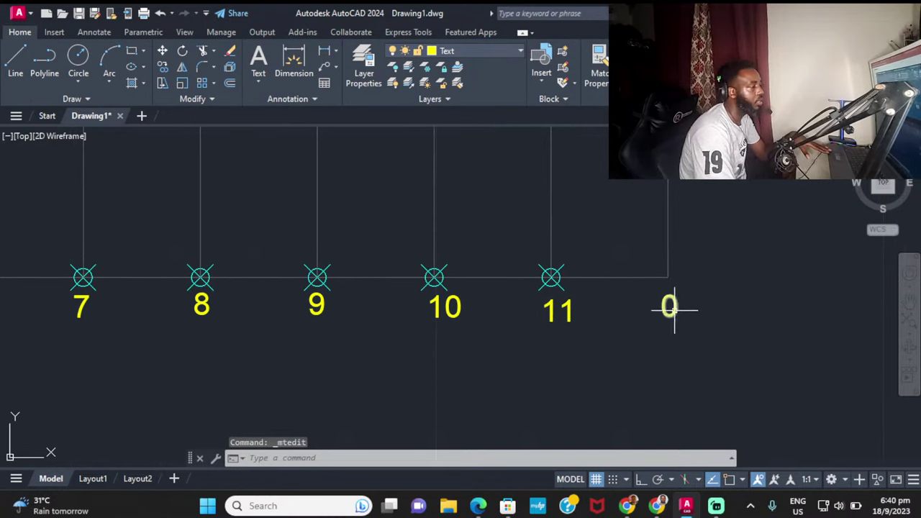
pyautogui.doubleClick(671, 308)
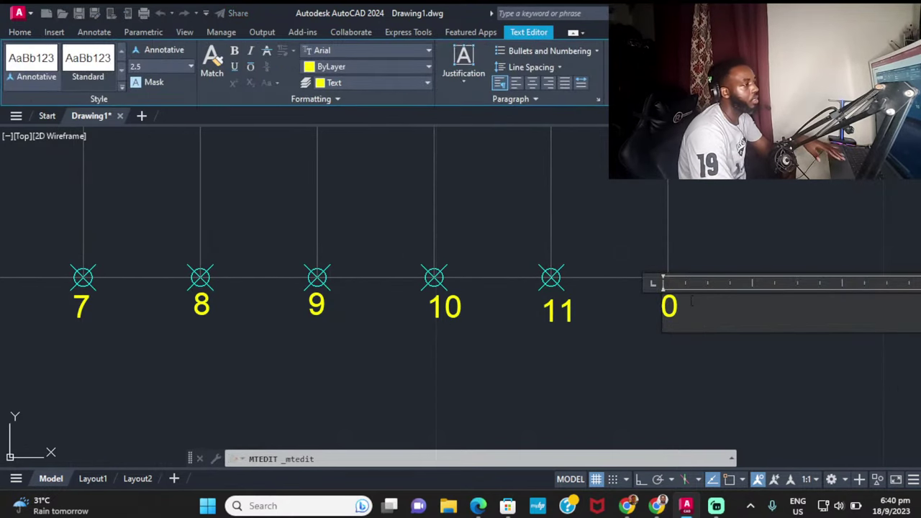
pyautogui.press('BackSpace')
pyautogui.write('12')
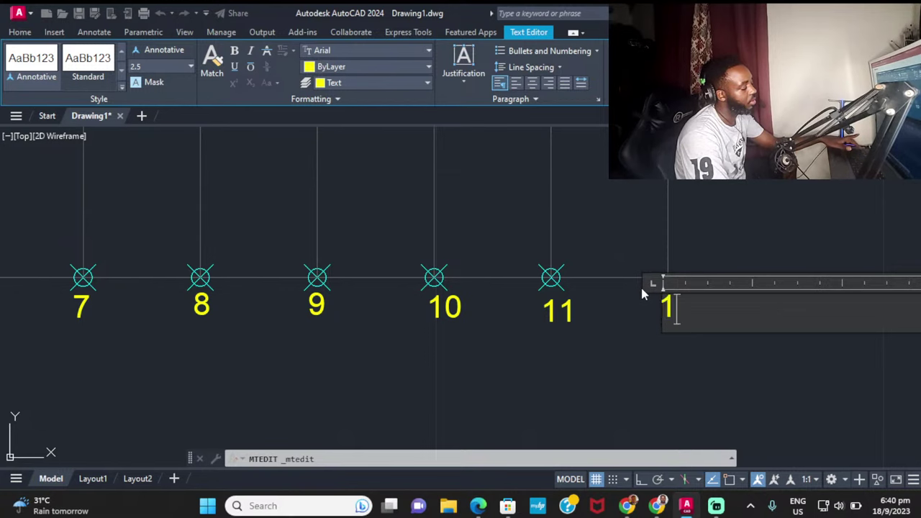
pyautogui.click(769, 195)
# Step: Make Construction the current layer
pyautogui.scroll(-8, 767, 192)
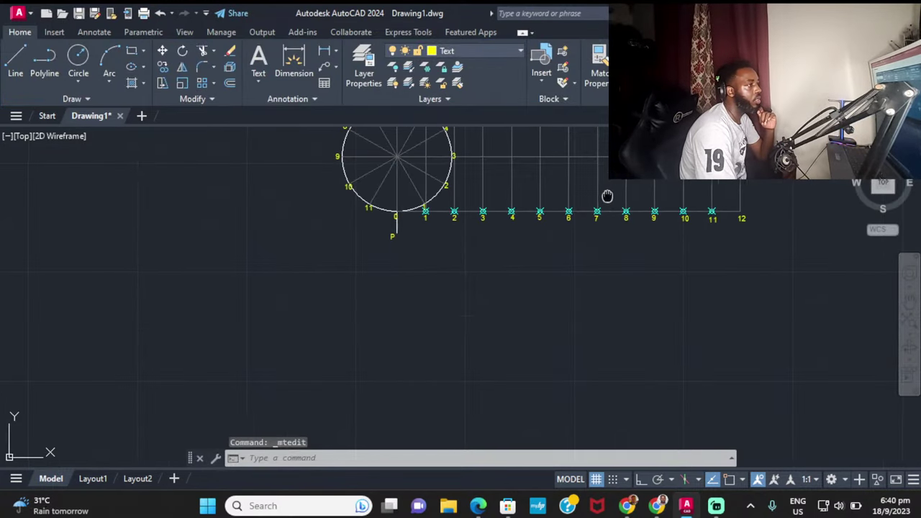
pyautogui.moveTo(608, 196); pyautogui.dragTo(630, 300, button='middle')
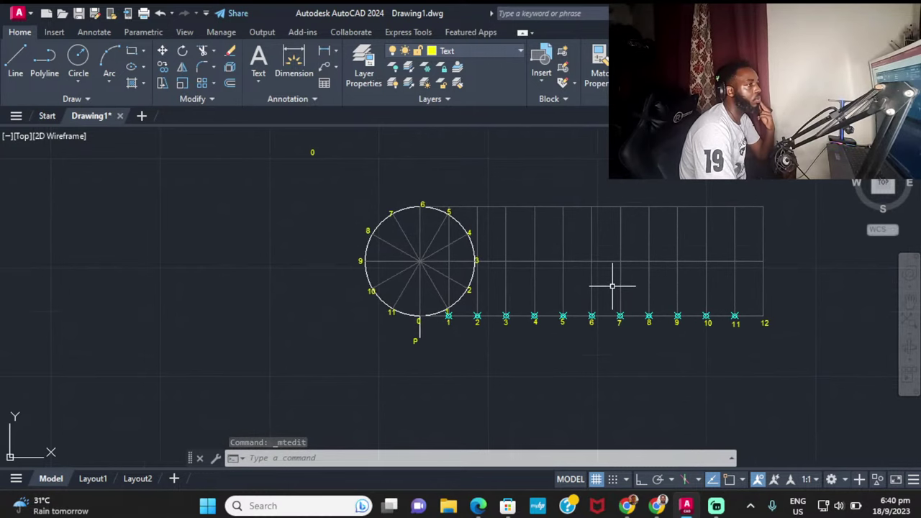
pyautogui.scroll(4, 578, 274)
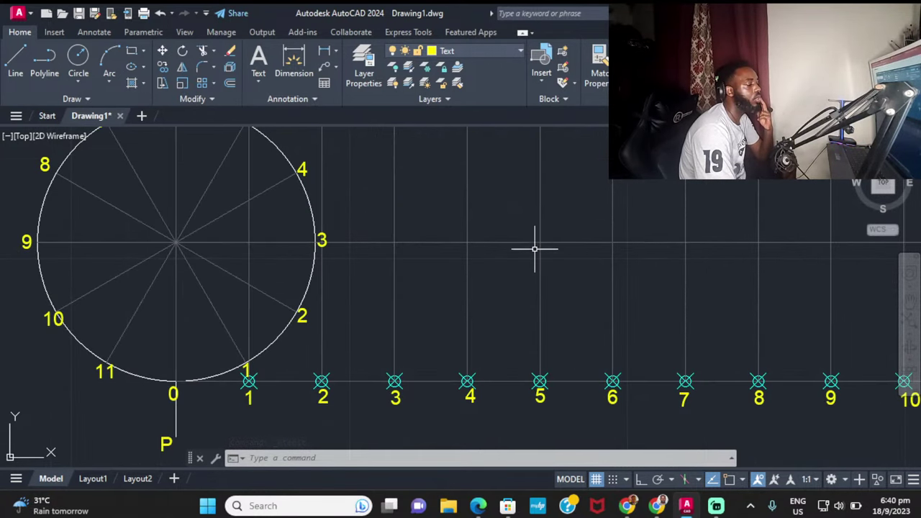
pyautogui.scroll(-2, 648, 205)
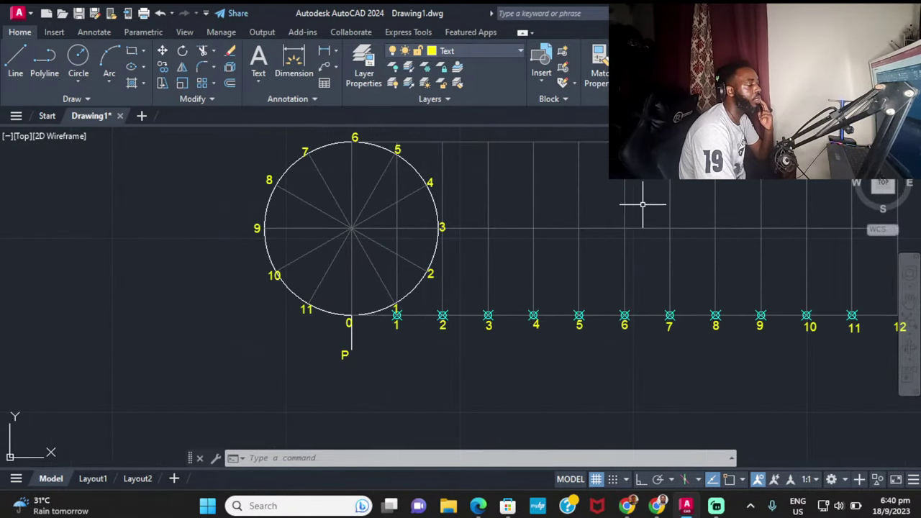
pyautogui.click(461, 53)
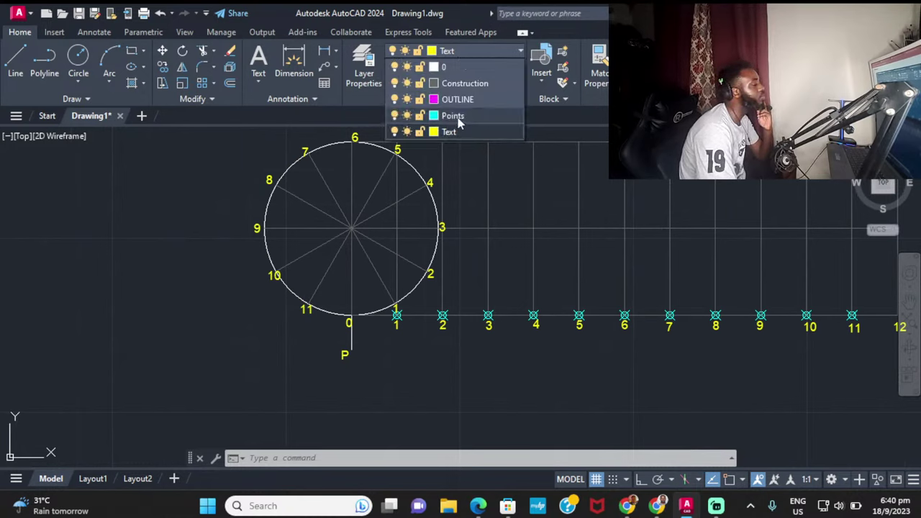
pyautogui.click(471, 85)
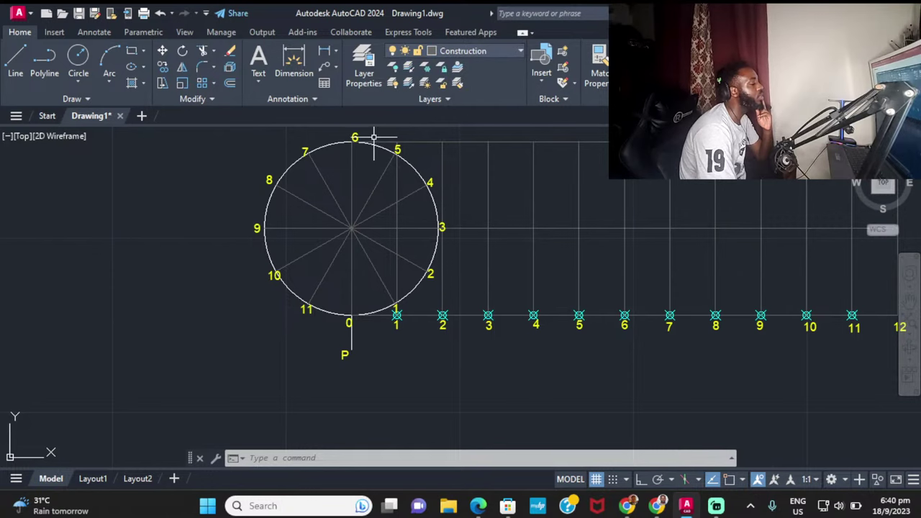
# Step: With ortho and object snap on, draw a horizontal line from circle point 7 to the vertical above baseline label 12
pyautogui.click(16, 59)
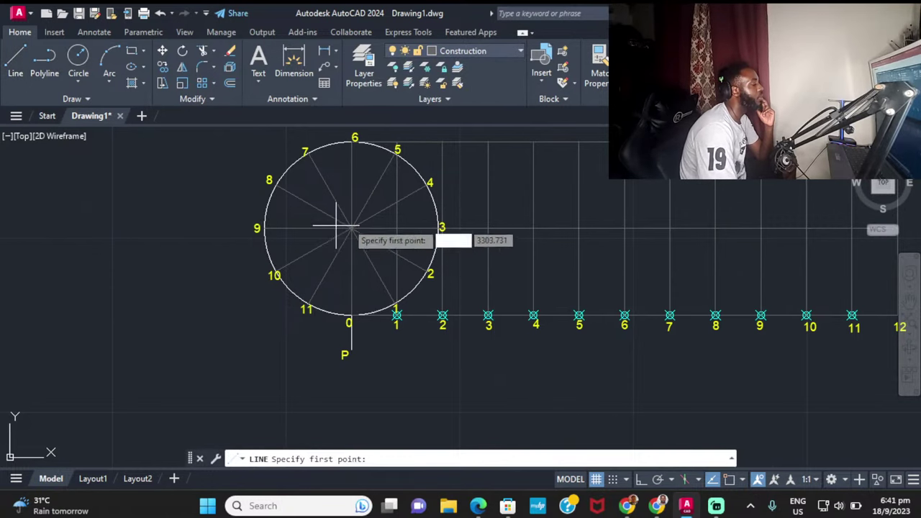
pyautogui.moveTo(336, 225); pyautogui.dragTo(398, 294, button='middle')
pyautogui.scroll(10, 388, 216)
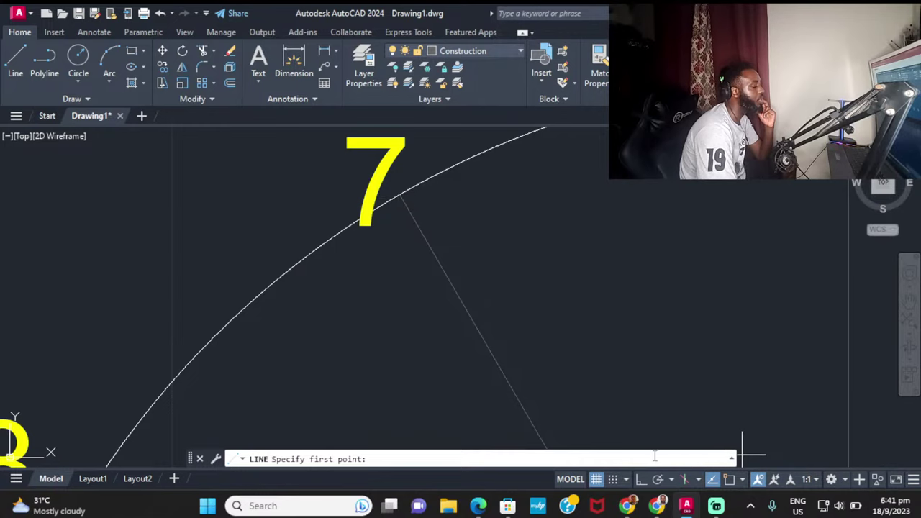
pyautogui.click(731, 481)
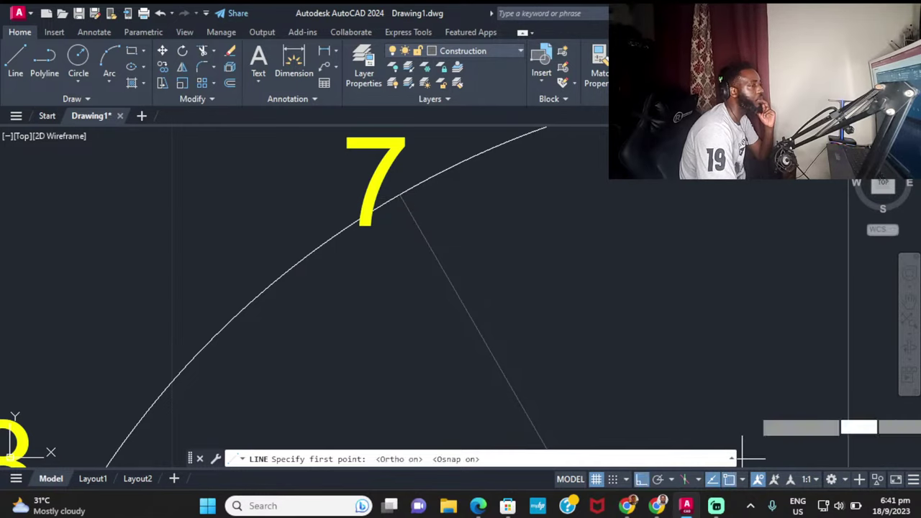
pyautogui.click(400, 195)
pyautogui.scroll(-8, 572, 234)
pyautogui.scroll(-3, 504, 223)
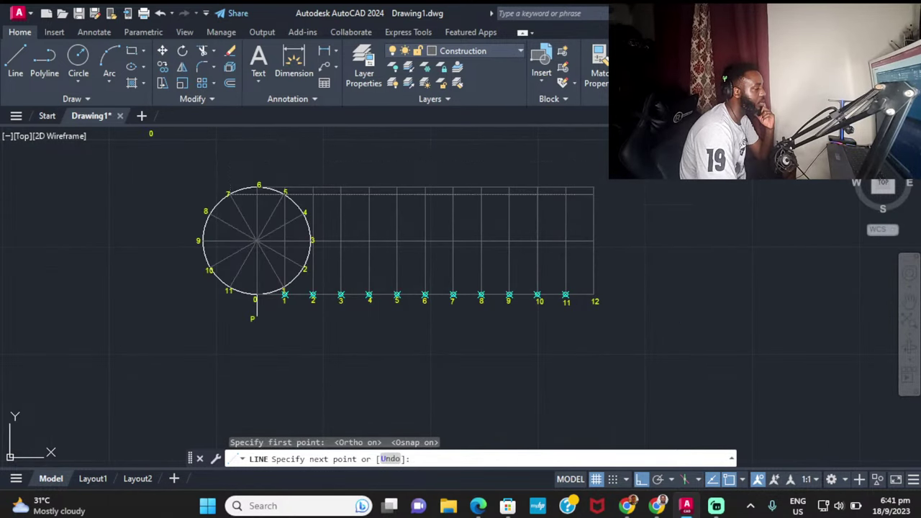
pyautogui.click(593, 193)
pyautogui.moveTo(376, 161); pyautogui.dragTo(491, 164, button='middle')
pyautogui.press('Escape')
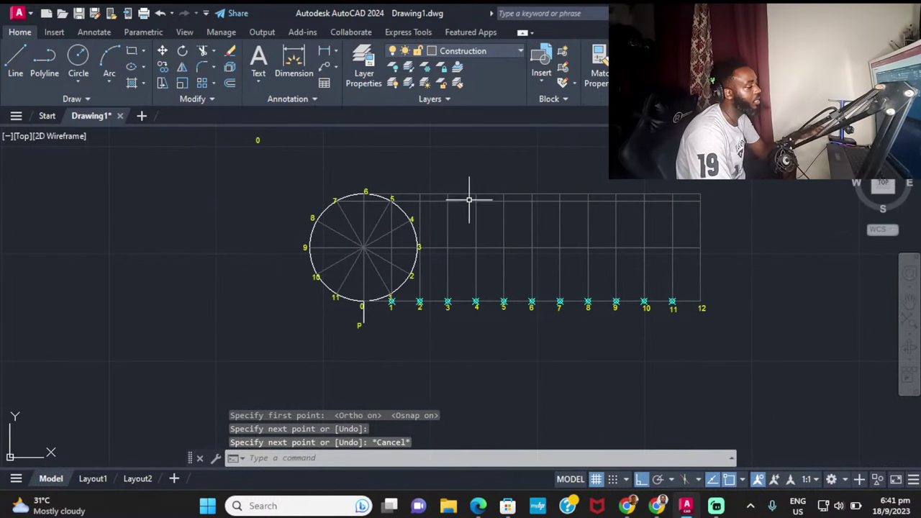
pyautogui.click(455, 200)
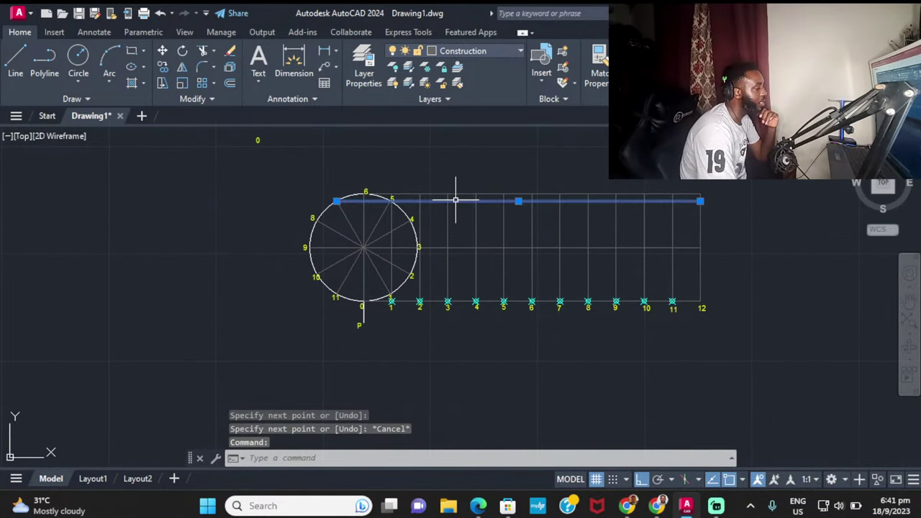
pyautogui.click(163, 67)
pyautogui.scroll(5, 346, 198)
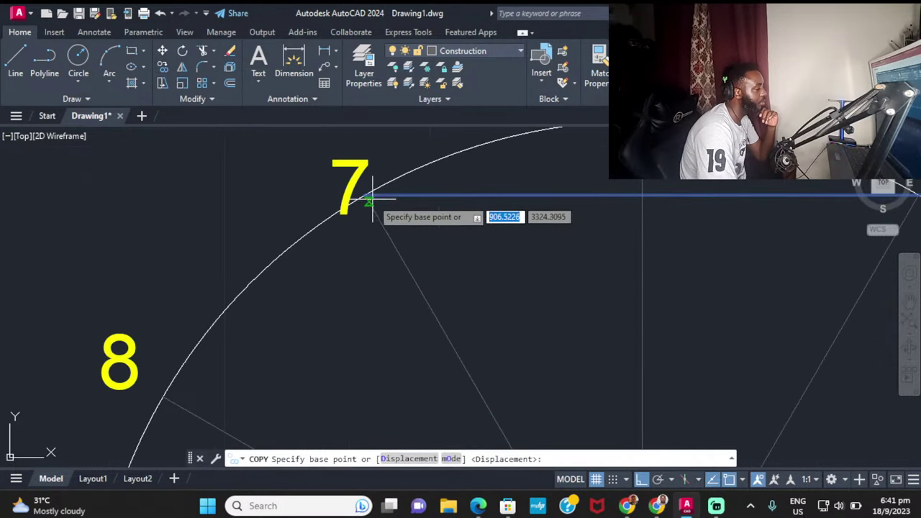
pyautogui.scroll(-5, 368, 194)
pyautogui.press('Escape')
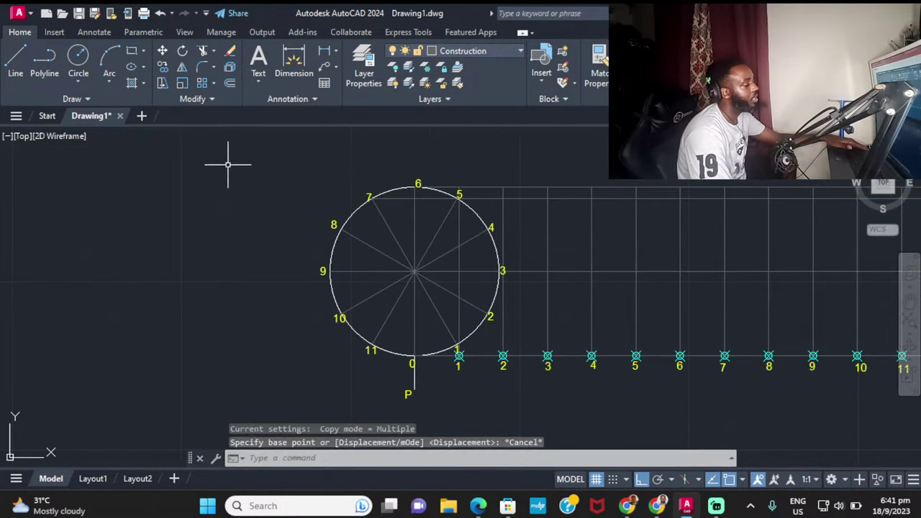
# Step: Draw a horizontal line from circle point 8 to the vertical above baseline label 12
pyautogui.click(13, 74)
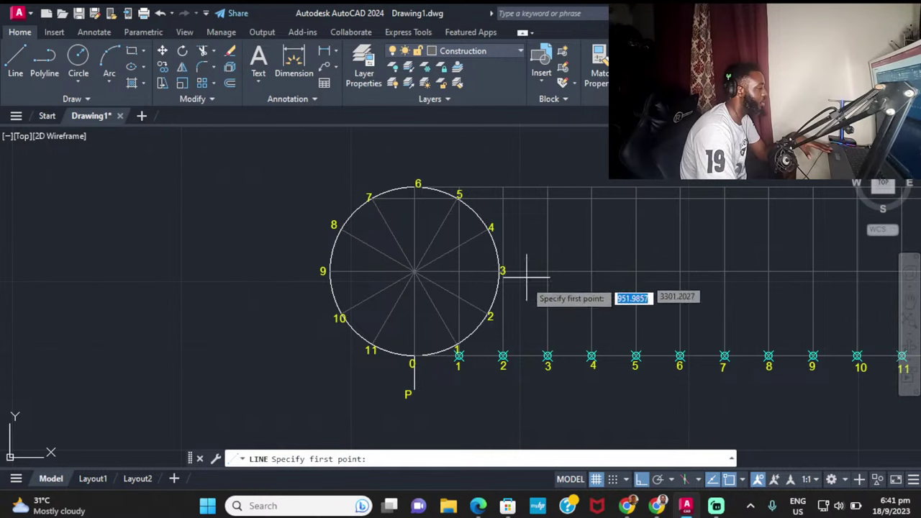
pyautogui.click(340, 229)
pyautogui.scroll(-3, 246, 226)
pyautogui.scroll(3, 370, 189)
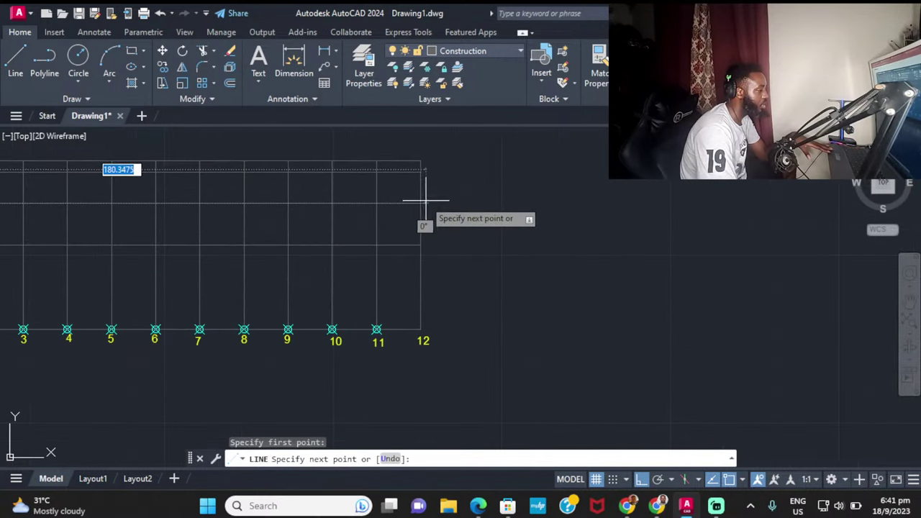
pyautogui.scroll(-2, 426, 202)
pyautogui.press('Escape')
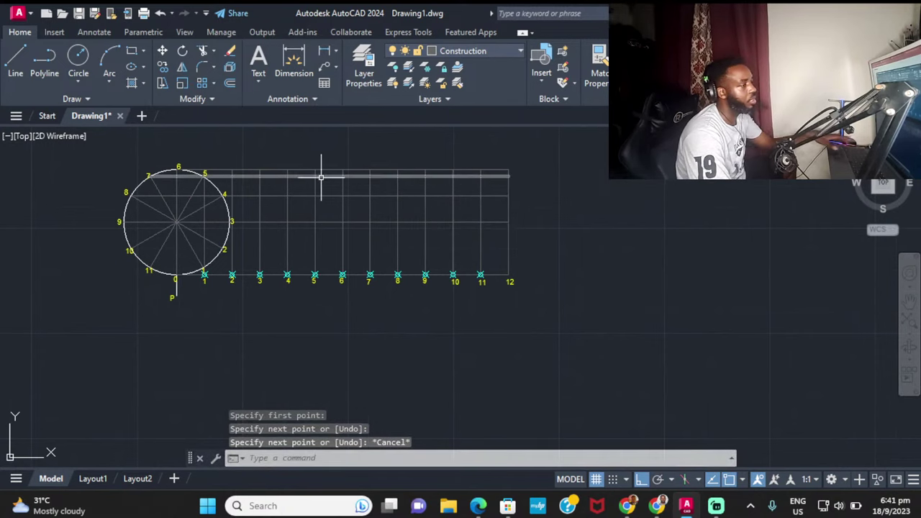
# Step: Copy the horizontal line at circle point 8, using its start at point 8 as base point, down to point 10
pyautogui.moveTo(321, 177); pyautogui.dragTo(473, 170, button='middle')
pyautogui.scroll(3, 313, 215)
pyautogui.click(267, 189)
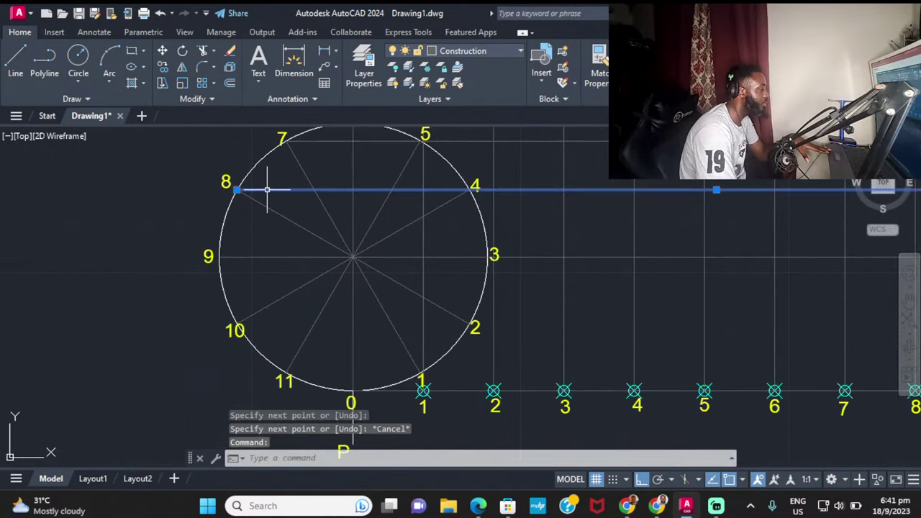
pyautogui.click(163, 69)
pyautogui.scroll(3, 226, 180)
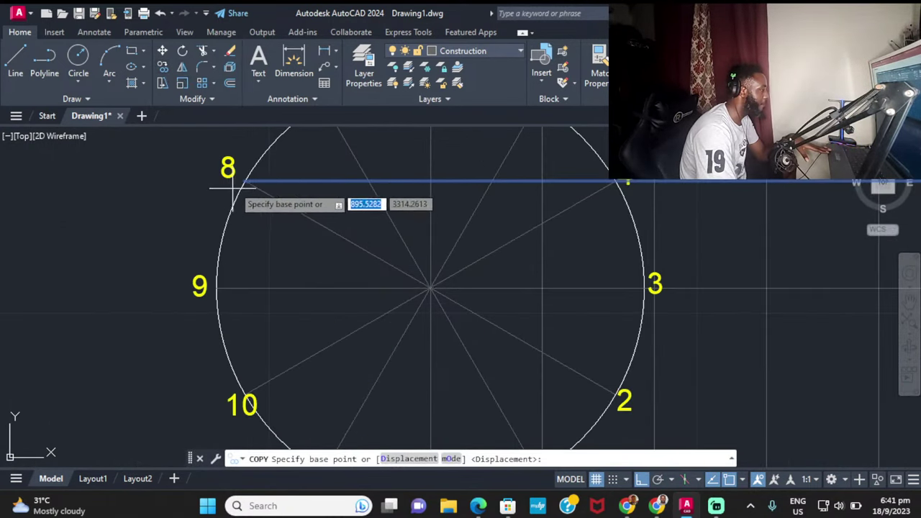
pyautogui.click(245, 182)
pyautogui.scroll(-3, 260, 205)
pyautogui.scroll(6, 274, 194)
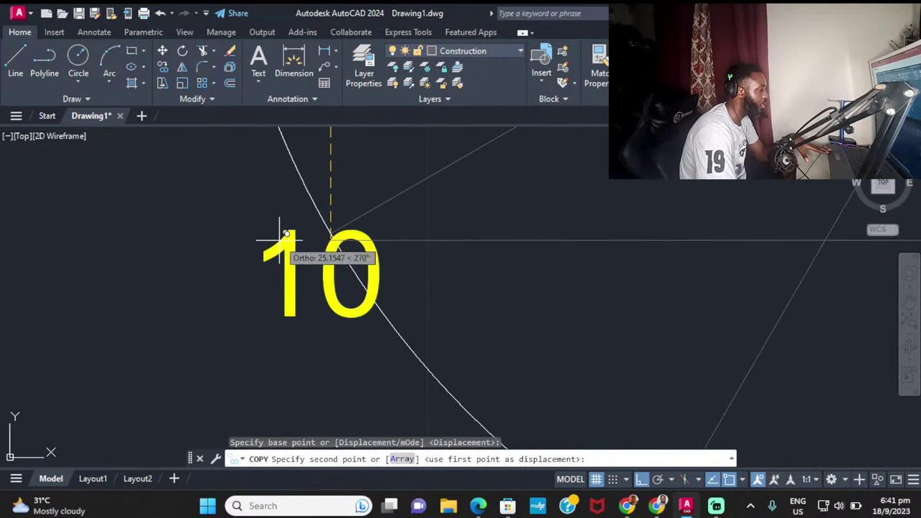
pyautogui.click(330, 232)
# Step: Place a second copy of the line level with circle point 11 and finish copying
pyautogui.scroll(-3, 331, 232)
pyautogui.moveTo(356, 234); pyautogui.dragTo(246, 175, button='middle')
pyautogui.scroll(4, 312, 273)
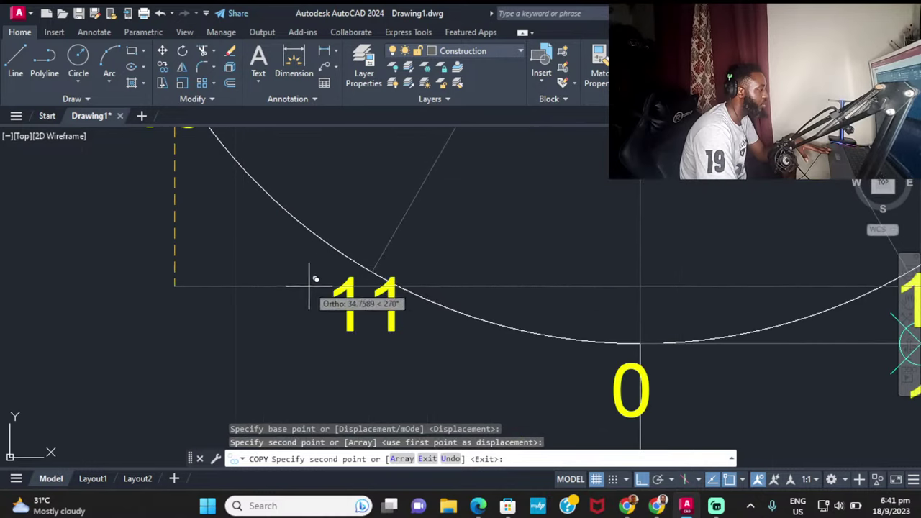
pyautogui.click(372, 263)
pyautogui.scroll(-5, 374, 258)
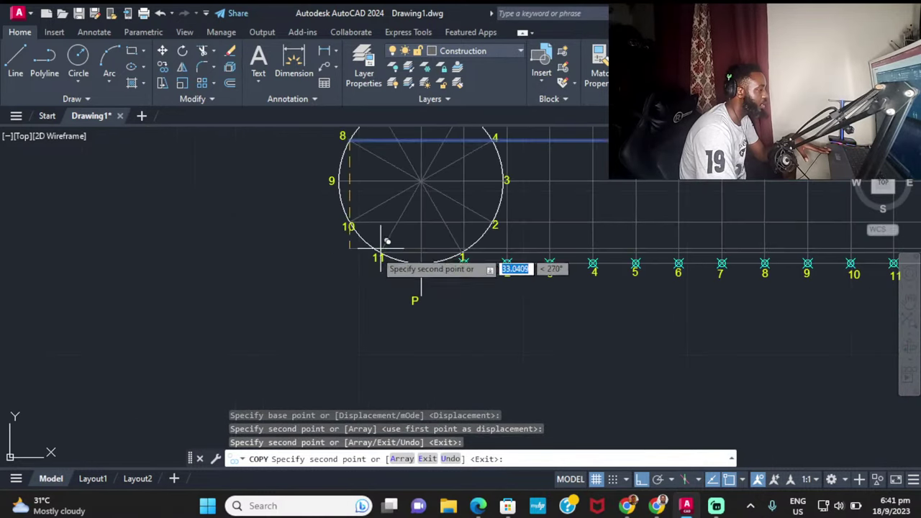
pyautogui.moveTo(681, 237); pyautogui.dragTo(490, 248, button='middle')
pyautogui.press('Escape')
# Step: Trim the part of the lowest copied line that overshoots the vertical above baseline label 12
pyautogui.scroll(4, 511, 246)
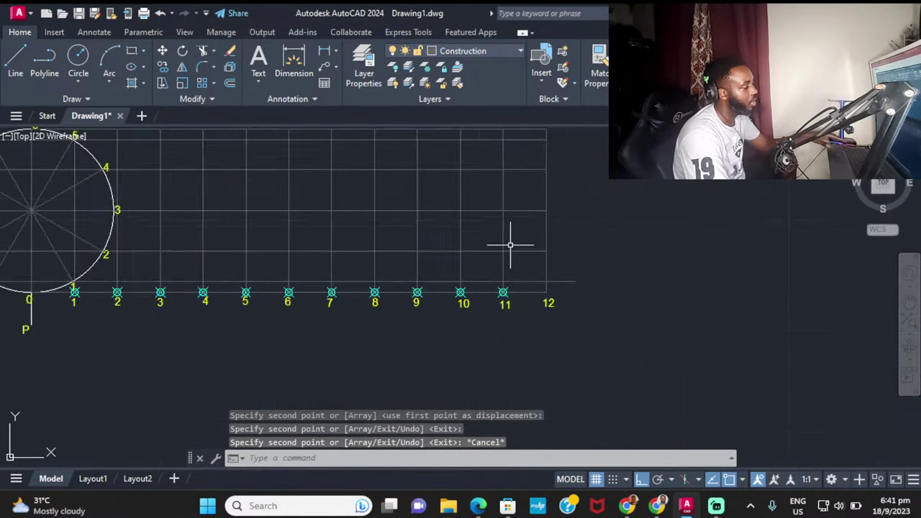
pyautogui.scroll(-2, 609, 273)
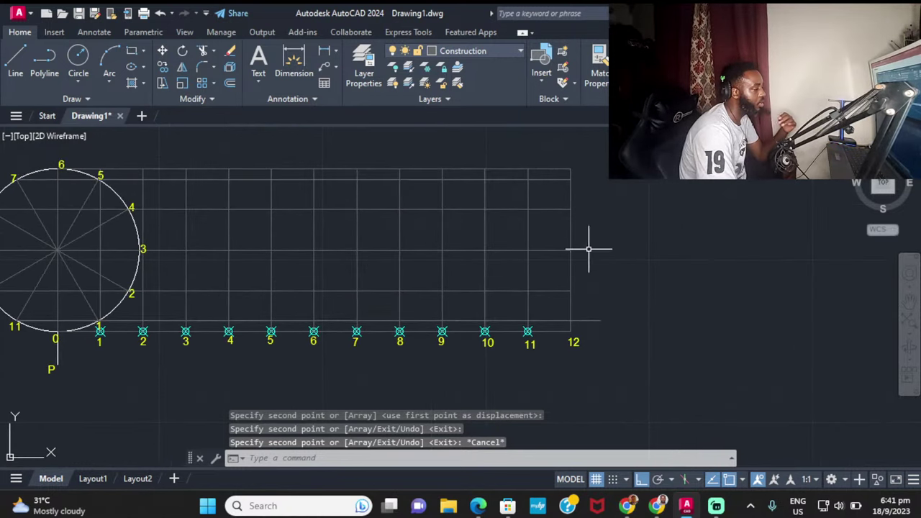
pyautogui.write('tr')
pyautogui.press('space')
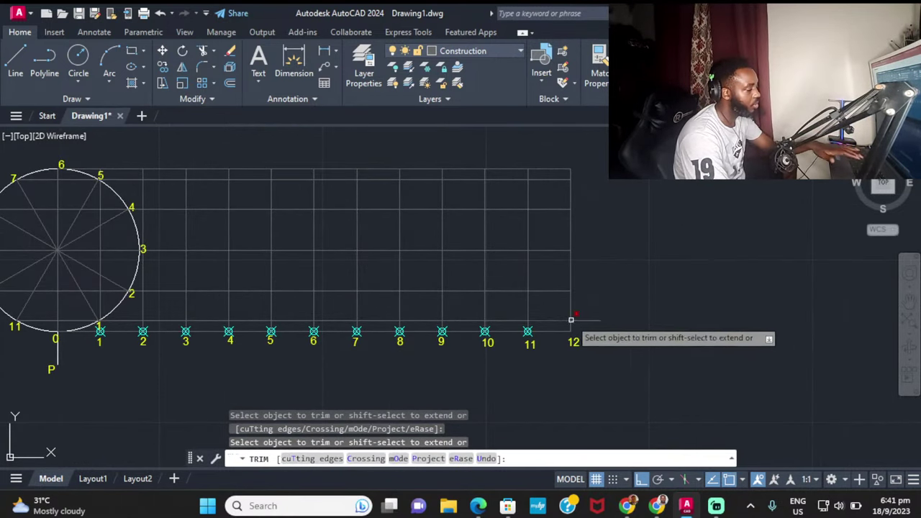
pyautogui.click(598, 303)
pyautogui.click(597, 323)
pyautogui.press('Return')
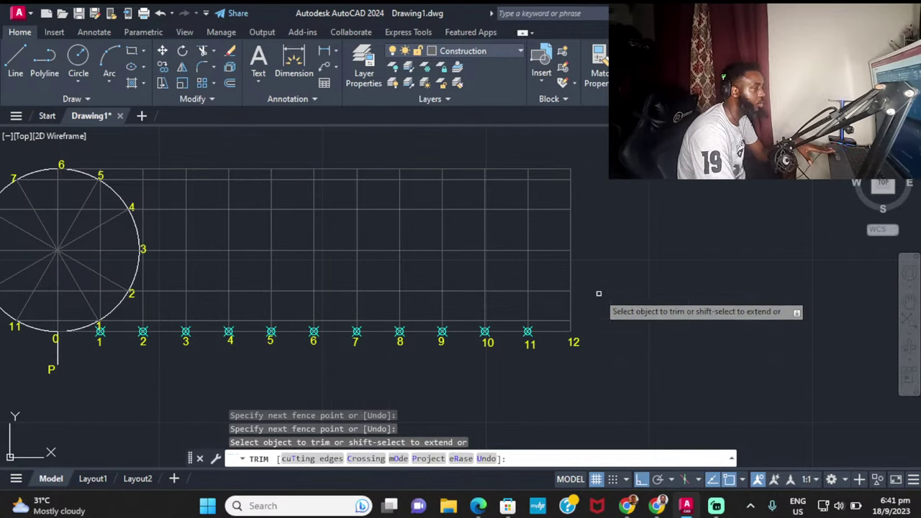
pyautogui.press('Escape')
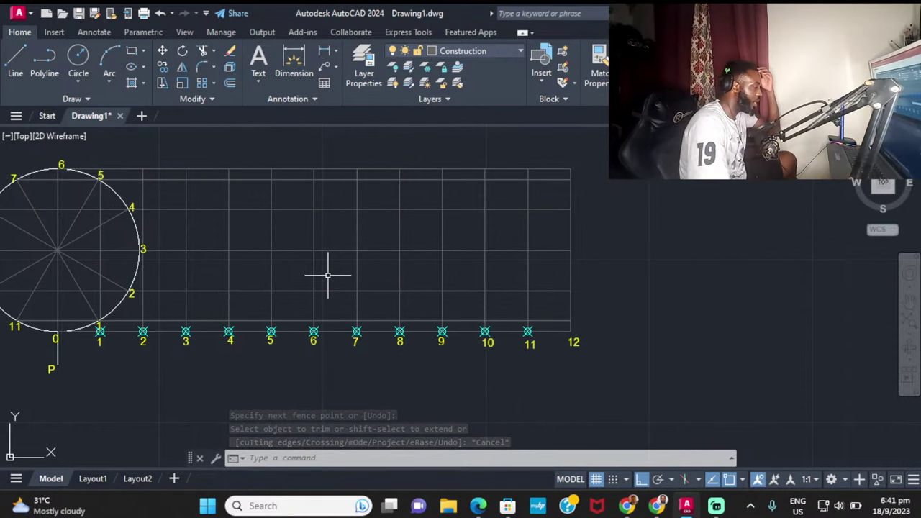
# Step: Move the horizontal line running from the circle's centre to the end vertical onto the Points layer
pyautogui.click(296, 248)
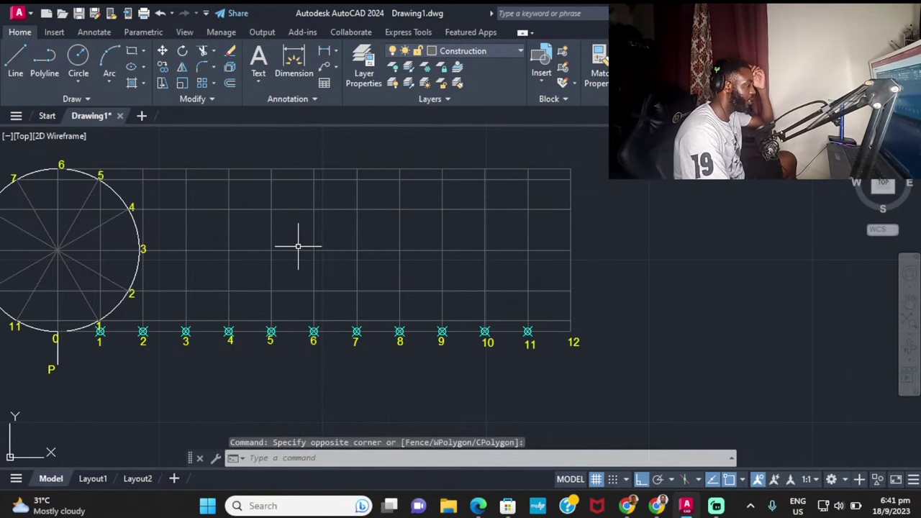
pyautogui.click(293, 256)
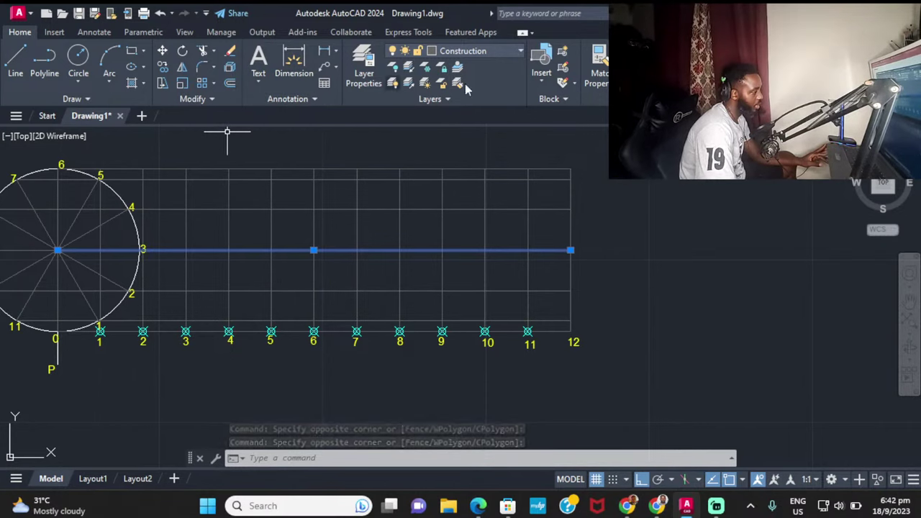
pyautogui.click(481, 52)
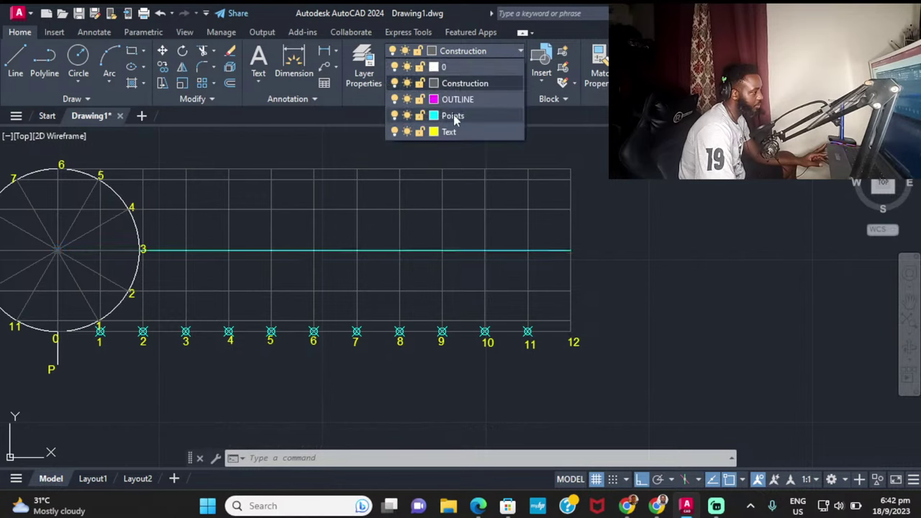
pyautogui.click(454, 116)
pyautogui.click(117, 251)
pyautogui.press('Escape')
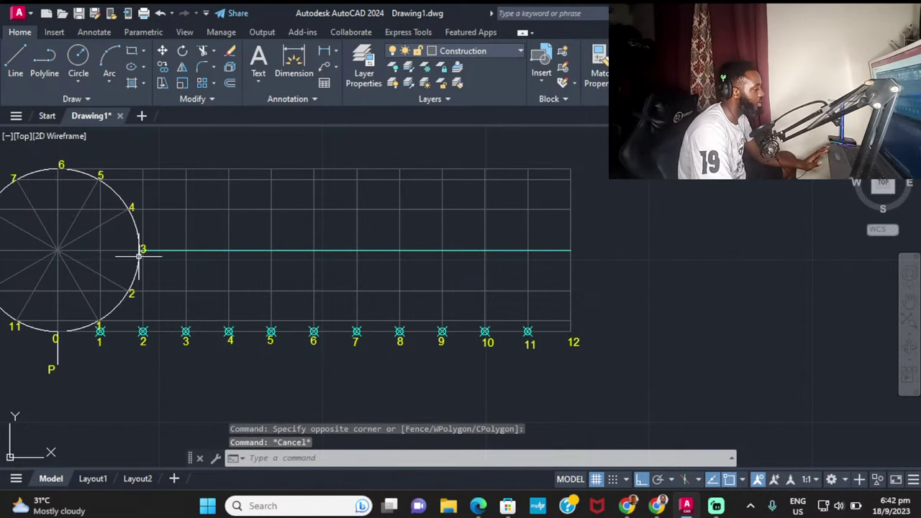
# Step: Bring the horizontal line on the Points layer, running from the circle's centre to the end vertical, to the front of the draw order
pyautogui.click(173, 251)
pyautogui.rightClick(173, 254)
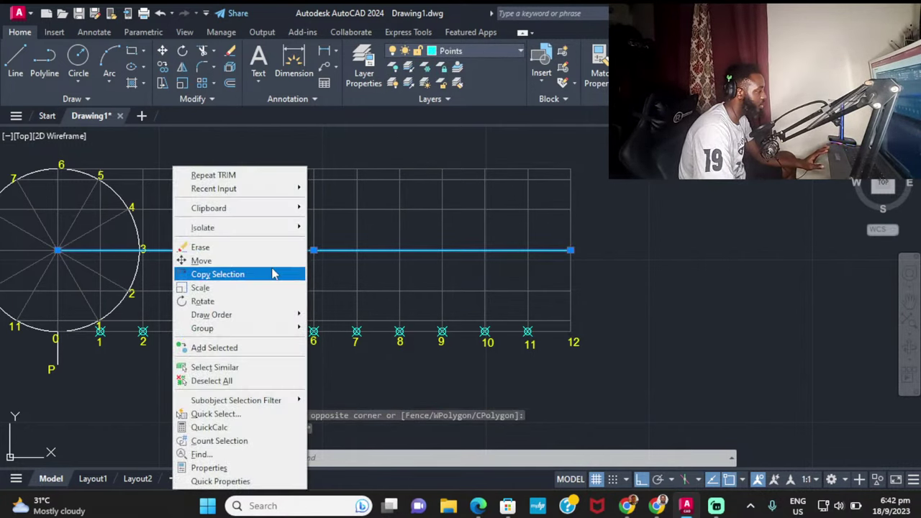
pyautogui.moveTo(241, 317)
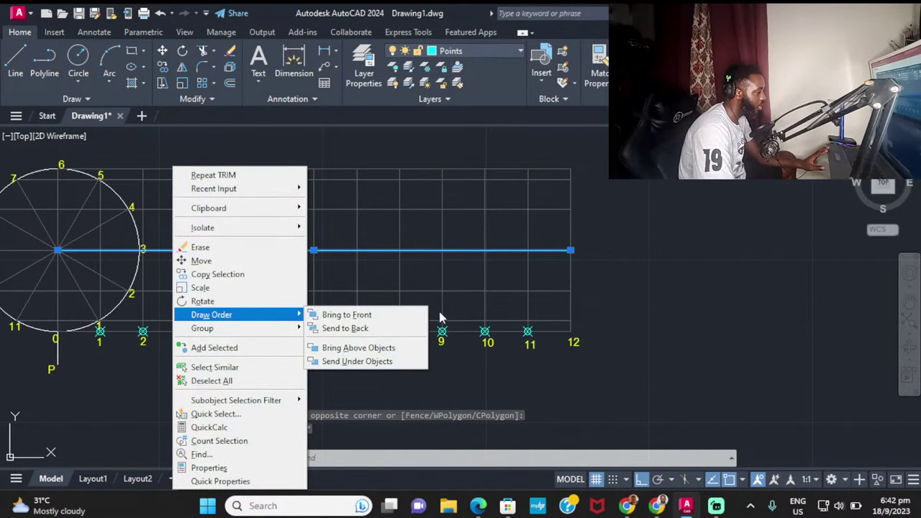
pyautogui.click(403, 316)
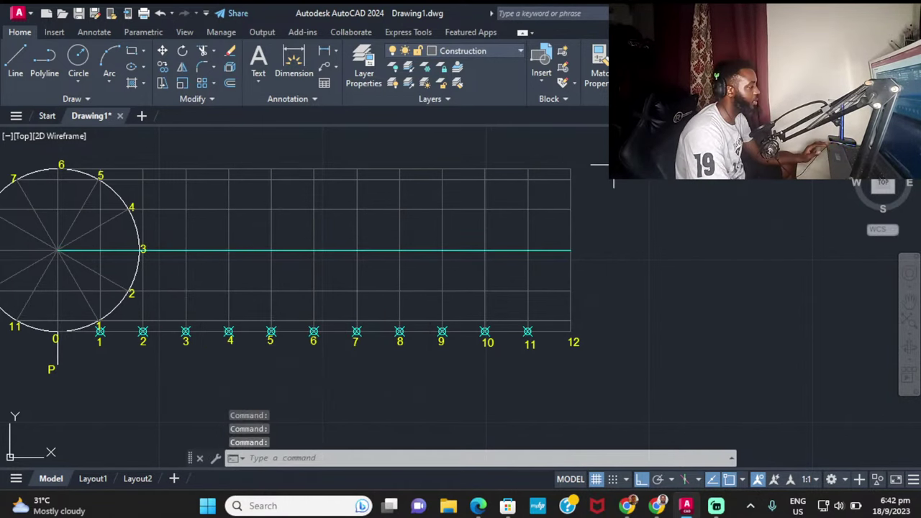
pyautogui.moveTo(613, 184); pyautogui.dragTo(667, 190, button='middle')
pyautogui.press('Escape')
# Step: Bring the vertical line from the circle's centre down to P to the front of the draw order
pyautogui.scroll(3, 100, 359)
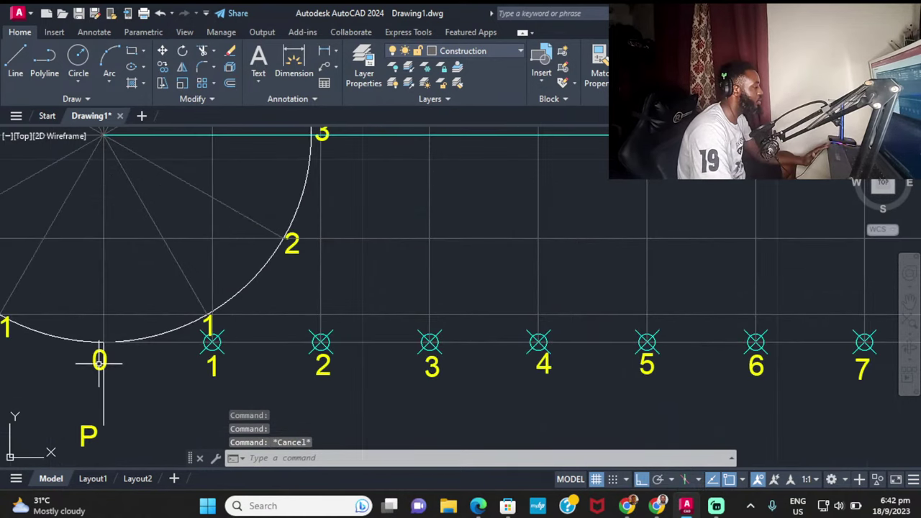
pyautogui.click(103, 393)
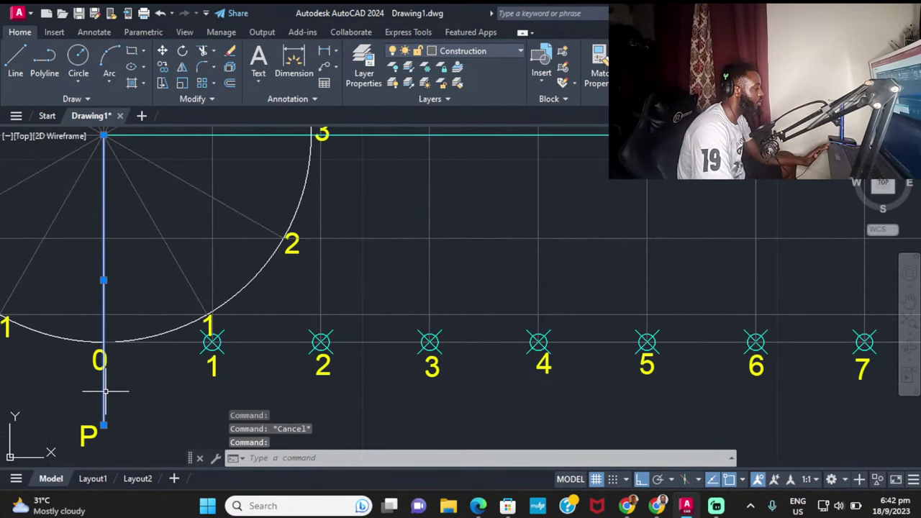
pyautogui.rightClick(96, 393)
pyautogui.moveTo(180, 216)
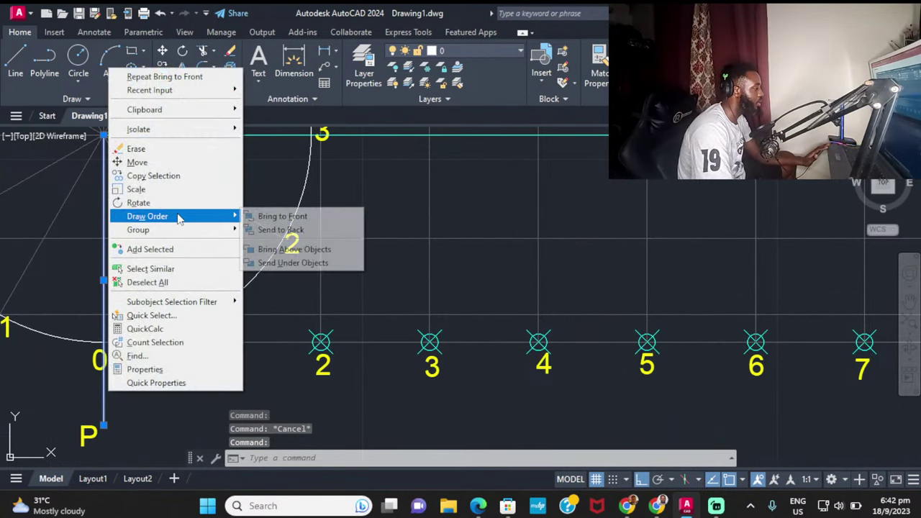
pyautogui.click(301, 229)
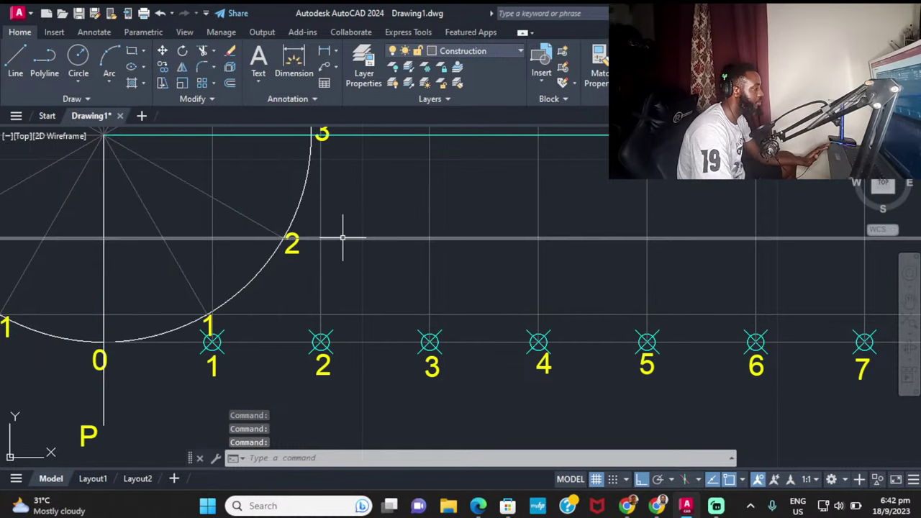
pyautogui.scroll(-5, 349, 240)
pyautogui.scroll(3, 519, 241)
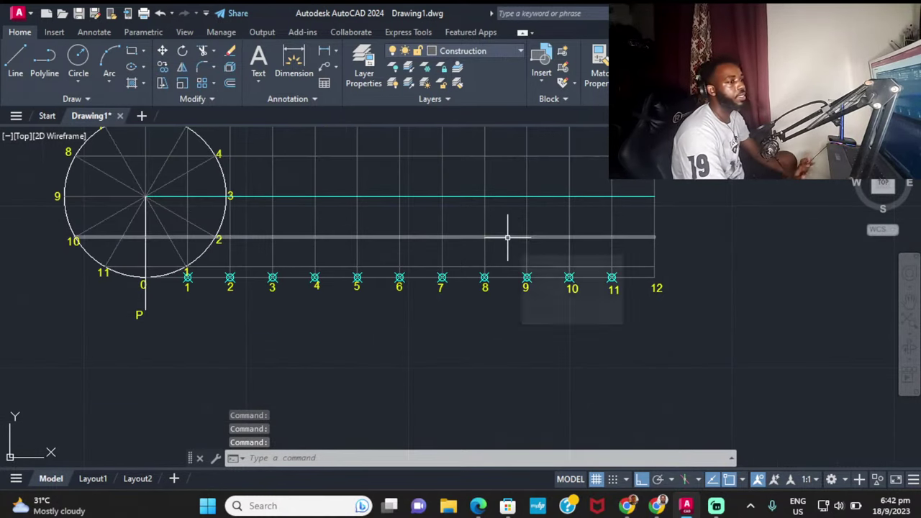
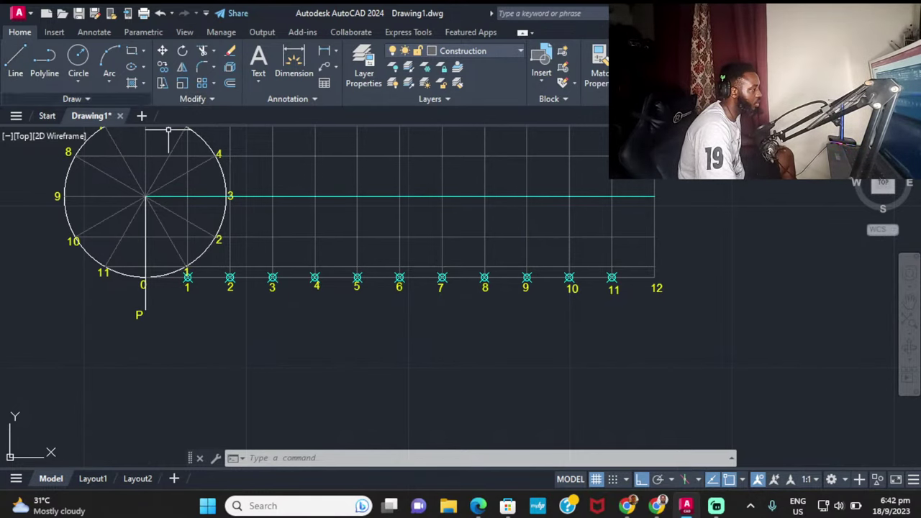
pyautogui.moveTo(117, 235); pyautogui.dragTo(118, 293, button='middle')
pyautogui.scroll(2, 201, 173)
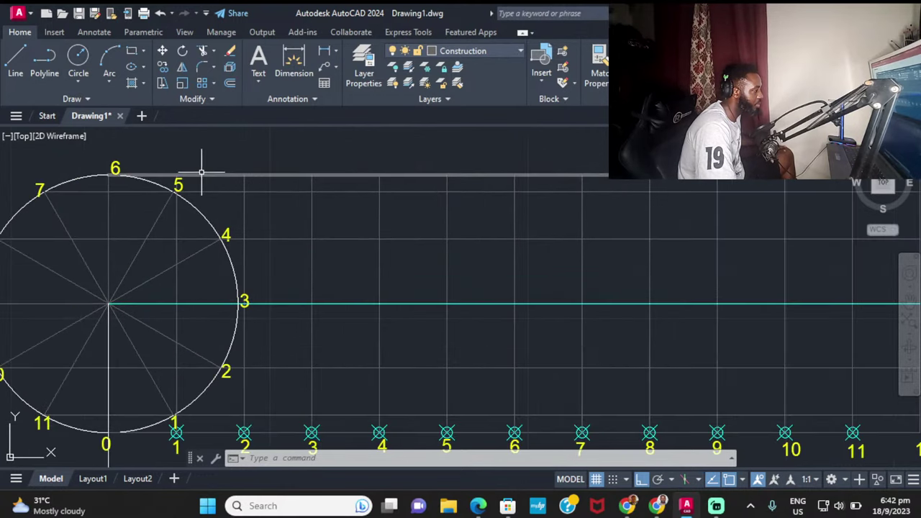
pyautogui.click(147, 179)
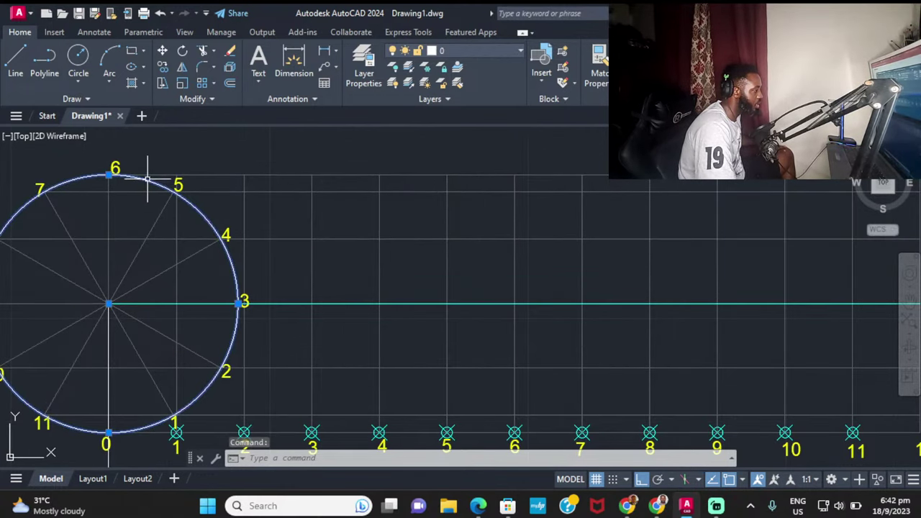
pyautogui.click(163, 66)
pyautogui.scroll(2, 96, 321)
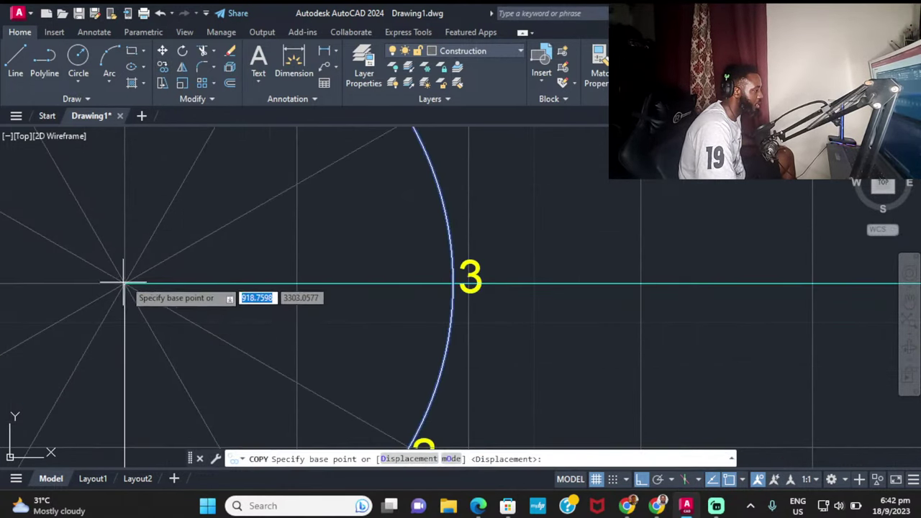
pyautogui.click(125, 283)
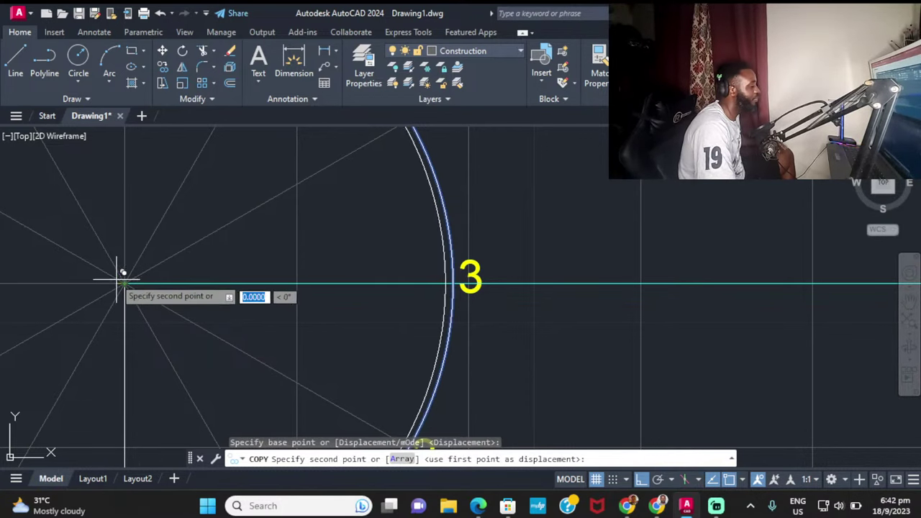
pyautogui.press('Escape')
pyautogui.scroll(-2, 125, 280)
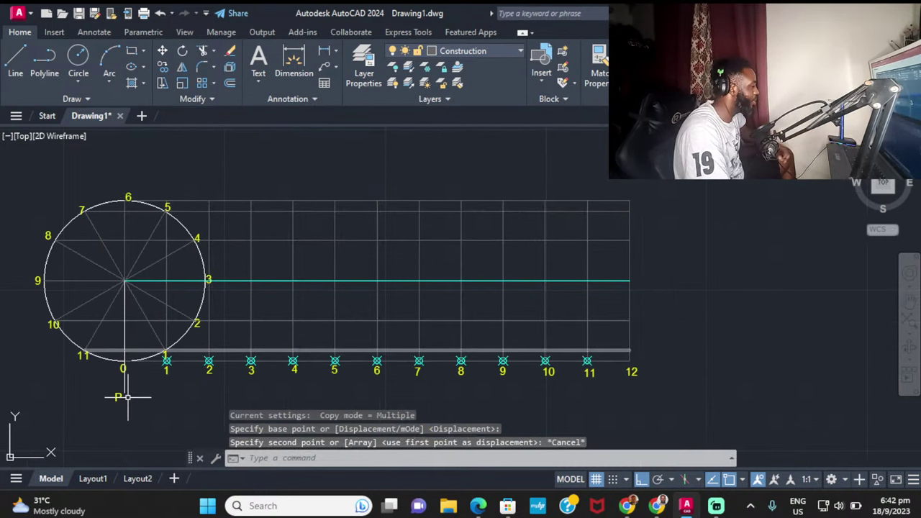
# Step: Copy label 1 from below the baseline with ortho and object snap off, placing the first copy just below the circle's centre
pyautogui.scroll(2, 140, 377)
pyautogui.press('Escape')
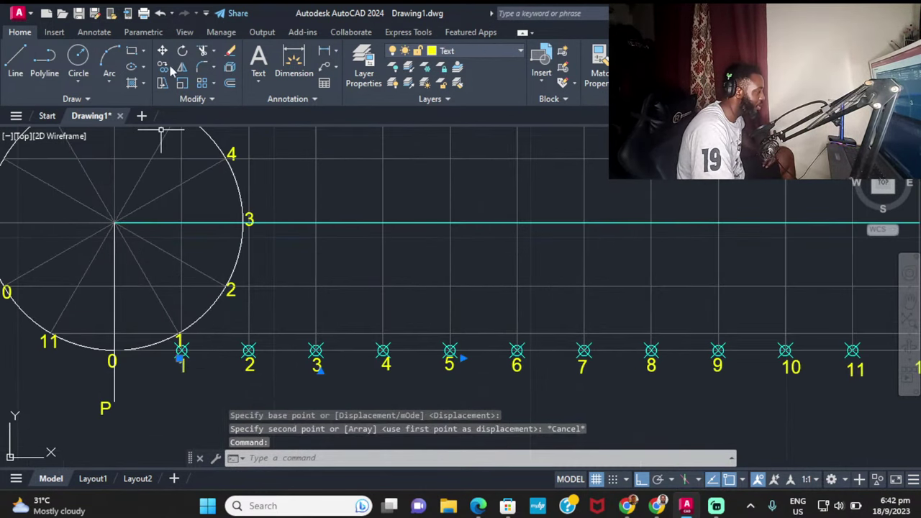
pyautogui.click(165, 72)
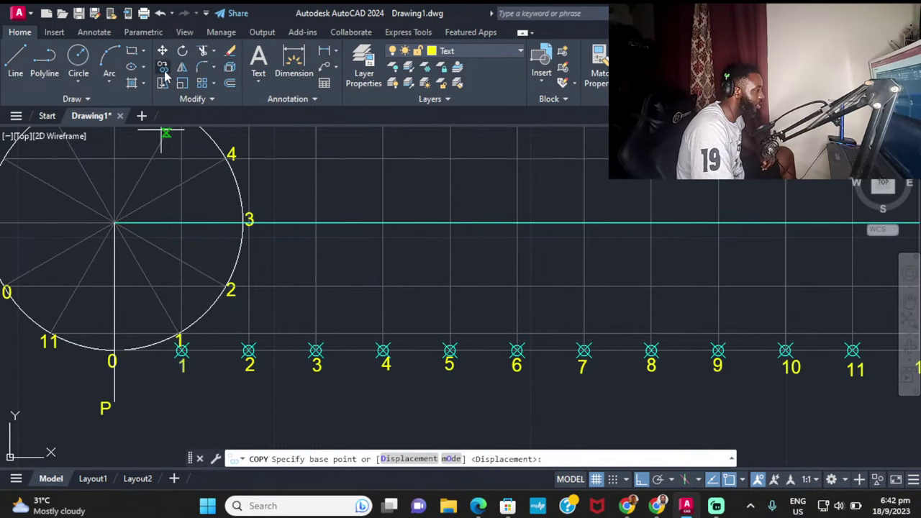
pyautogui.scroll(4, 178, 359)
pyautogui.click(188, 351)
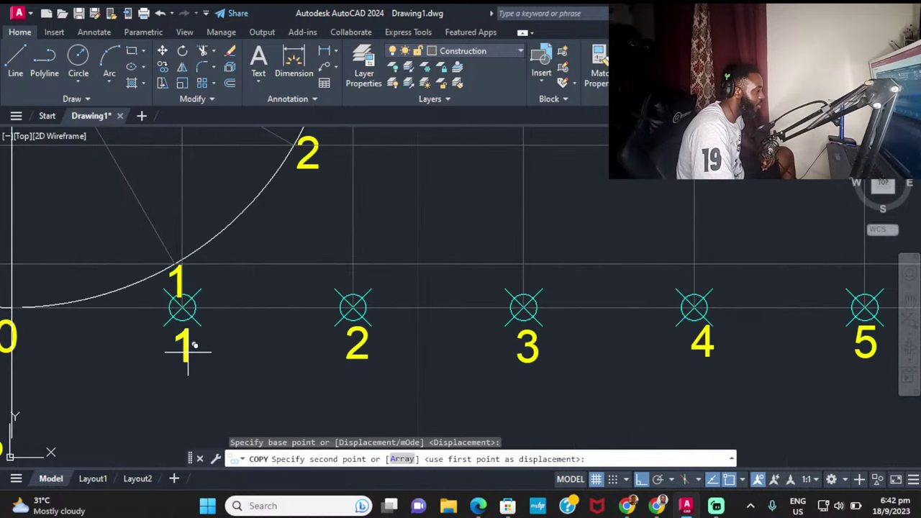
pyautogui.scroll(-2, 165, 195)
pyautogui.moveTo(165, 195); pyautogui.dragTo(243, 257, button='middle')
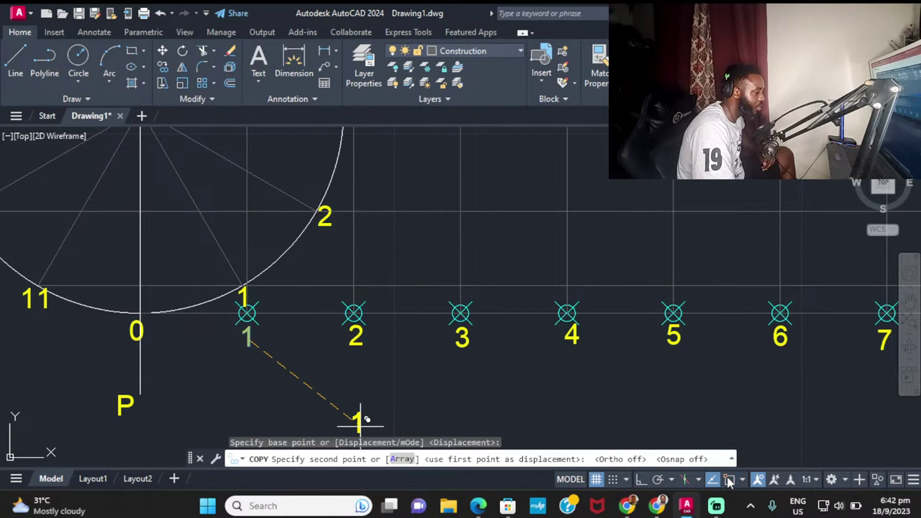
pyautogui.moveTo(198, 161); pyautogui.dragTo(235, 239, button='middle')
pyautogui.moveTo(180, 149); pyautogui.dragTo(193, 167, button='middle')
pyautogui.scroll(2, 192, 234)
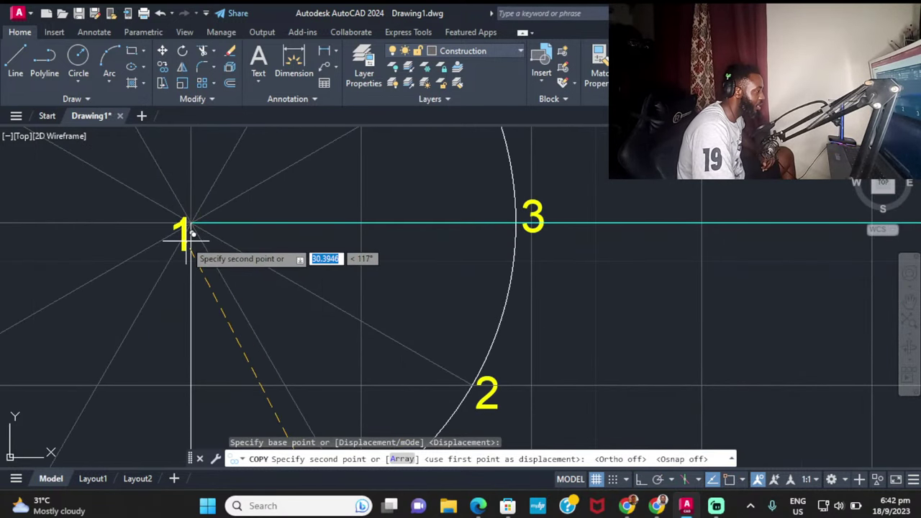
pyautogui.click(193, 251)
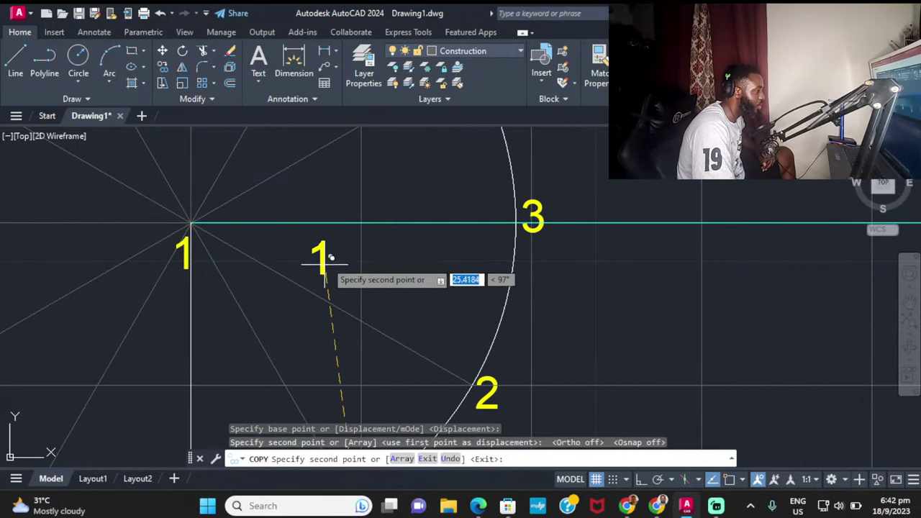
# Step: Place further copies of label 1 just below the centre line at verticals 1 to 5
pyautogui.click(361, 249)
pyautogui.moveTo(361, 250); pyautogui.dragTo(274, 246, button='middle')
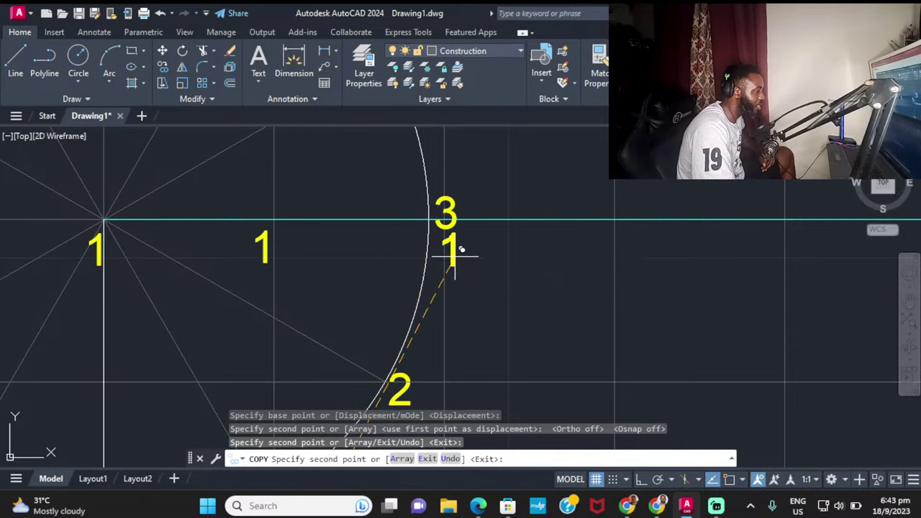
pyautogui.moveTo(461, 249)
pyautogui.mouseDown(button='middle')
pyautogui.moveTo(450, 231)
pyautogui.moveTo(451, 257)
pyautogui.mouseUp(button='middle')
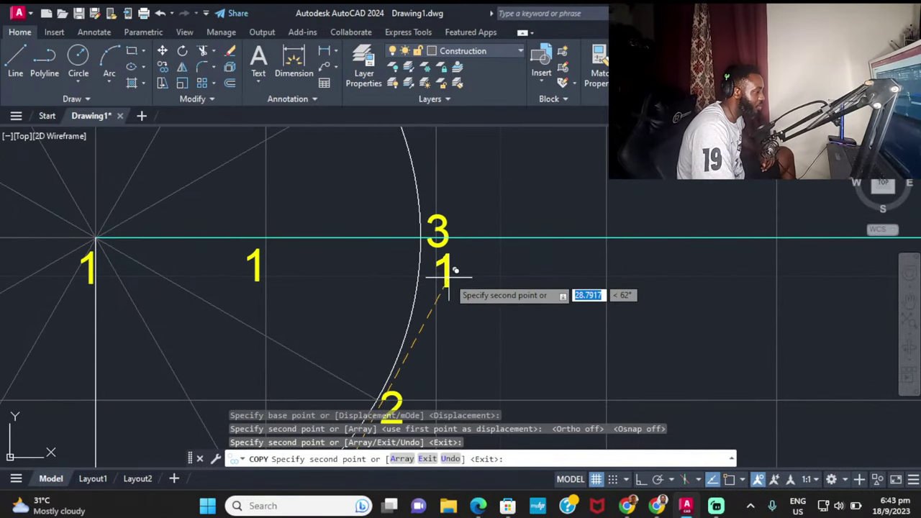
pyautogui.click(448, 277)
pyautogui.moveTo(620, 272); pyautogui.dragTo(355, 257, button='middle')
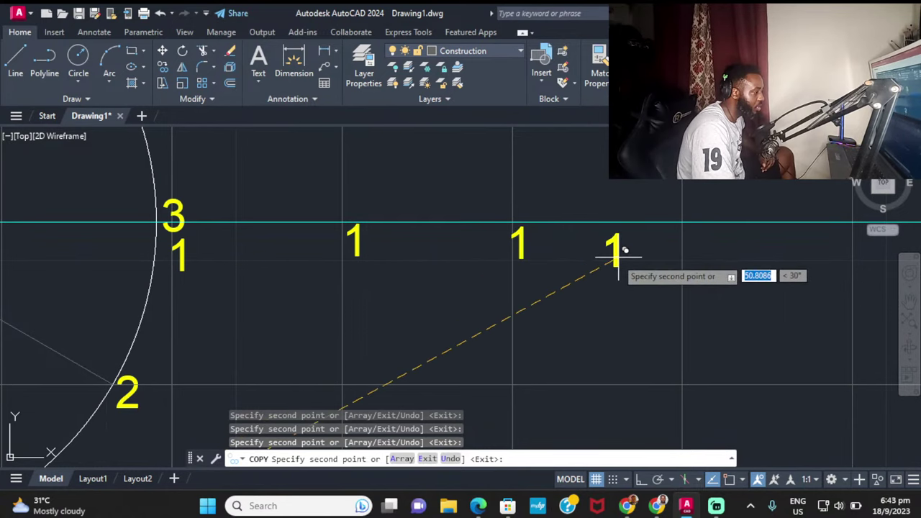
pyautogui.moveTo(618, 256); pyautogui.dragTo(525, 254, button='middle')
pyautogui.moveTo(680, 232); pyautogui.dragTo(580, 225, button='middle')
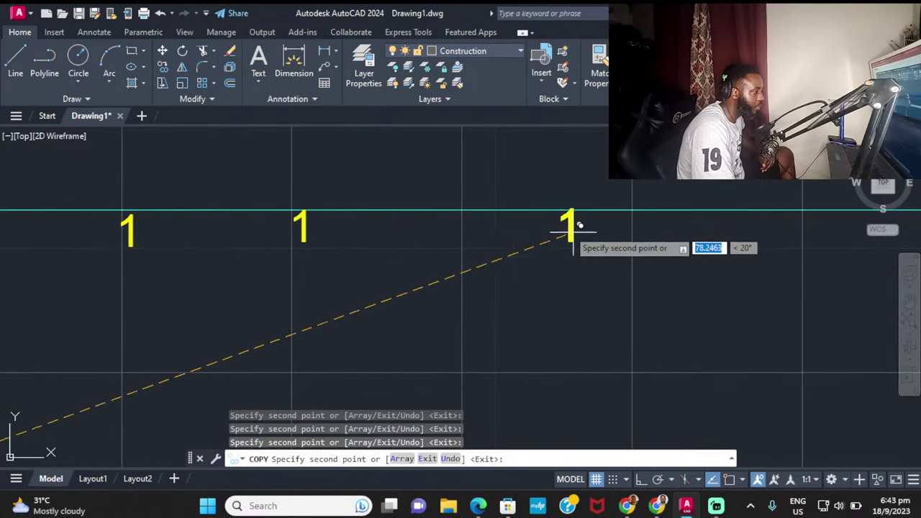
# Step: Continue placing copies of label 1 below the centre line at verticals 6 to 12 and finish copying
pyautogui.click(484, 227)
pyautogui.moveTo(618, 256); pyautogui.dragTo(516, 261, button='middle')
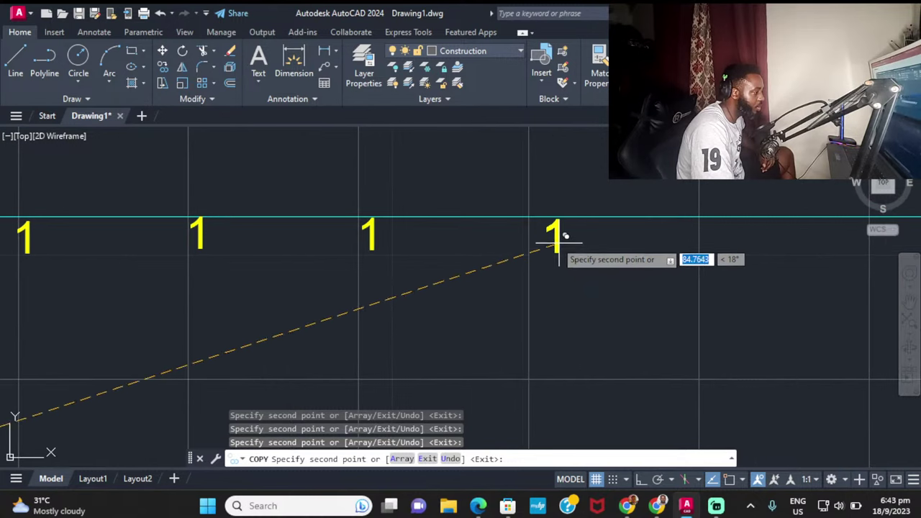
pyautogui.moveTo(578, 235)
pyautogui.mouseDown(button='middle')
pyautogui.moveTo(621, 233)
pyautogui.moveTo(535, 252)
pyautogui.moveTo(617, 242)
pyautogui.moveTo(580, 257)
pyautogui.moveTo(613, 257)
pyautogui.moveTo(599, 260)
pyautogui.moveTo(494, 257)
pyautogui.moveTo(578, 248)
pyautogui.mouseUp(button='middle')
pyautogui.click(514, 256)
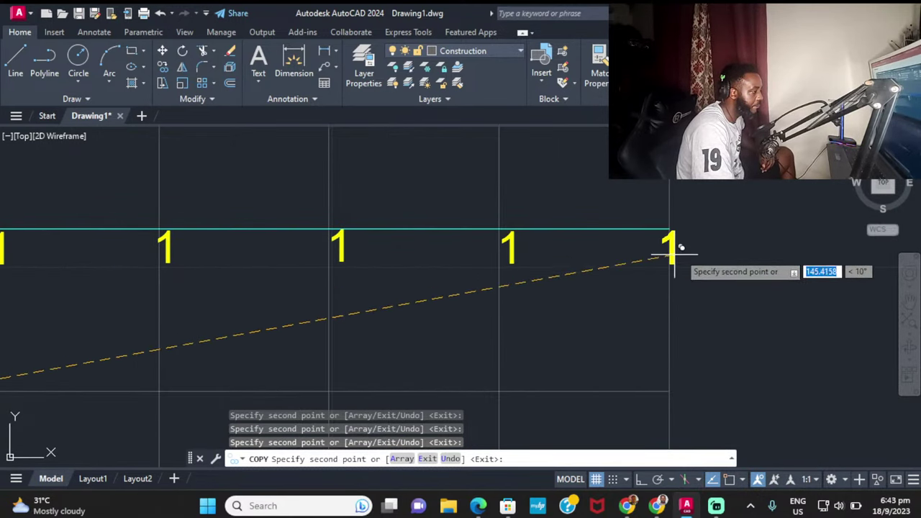
pyautogui.click(680, 253)
pyautogui.moveTo(432, 249); pyautogui.dragTo(504, 263, button='middle')
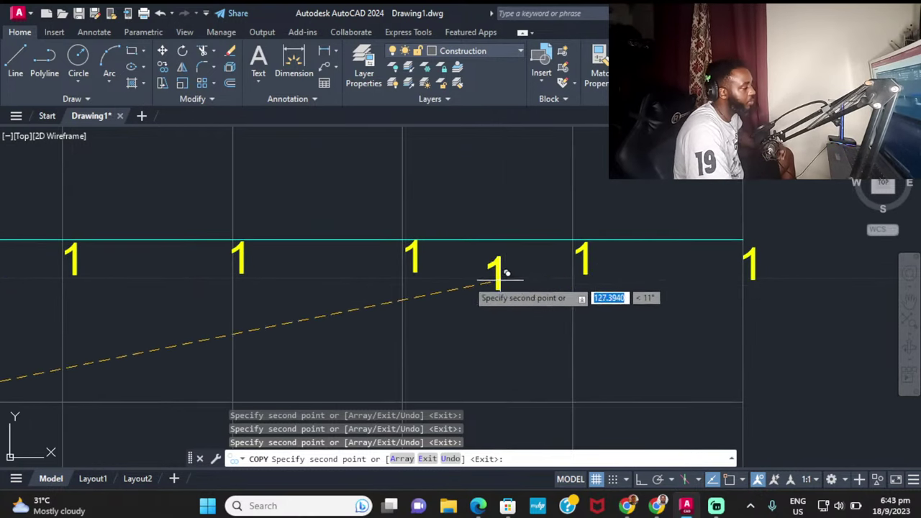
pyautogui.scroll(-2, 416, 277)
pyautogui.press('Escape')
pyautogui.scroll(-2, 360, 277)
pyautogui.moveTo(360, 278); pyautogui.dragTo(444, 278, button='middle')
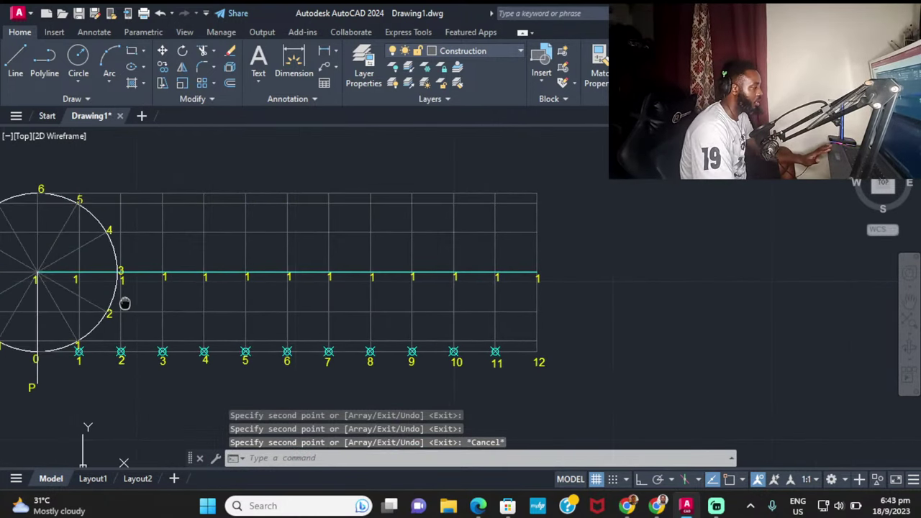
# Step: Move the circle's point label 3 slightly up so it sits clear above the centre line
pyautogui.scroll(2, 123, 305)
pyautogui.scroll(4, 354, 270)
pyautogui.click(358, 263)
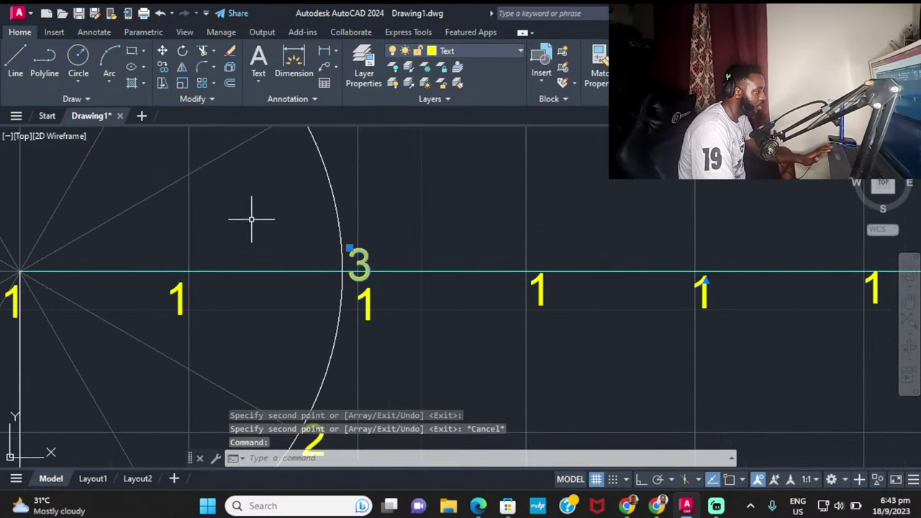
pyautogui.click(162, 51)
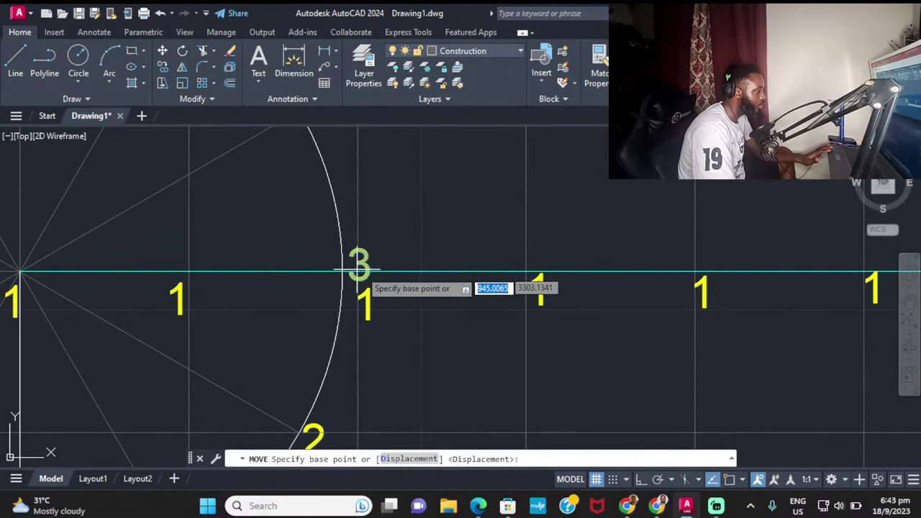
pyautogui.click(358, 262)
pyautogui.click(364, 250)
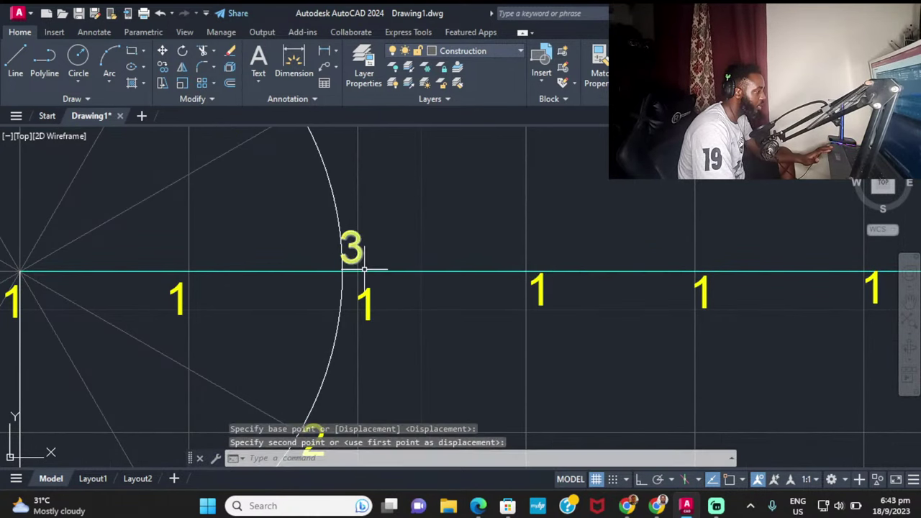
# Step: Change the label 1 just below the circle's centre to C
pyautogui.moveTo(364, 295); pyautogui.dragTo(514, 232, button='middle')
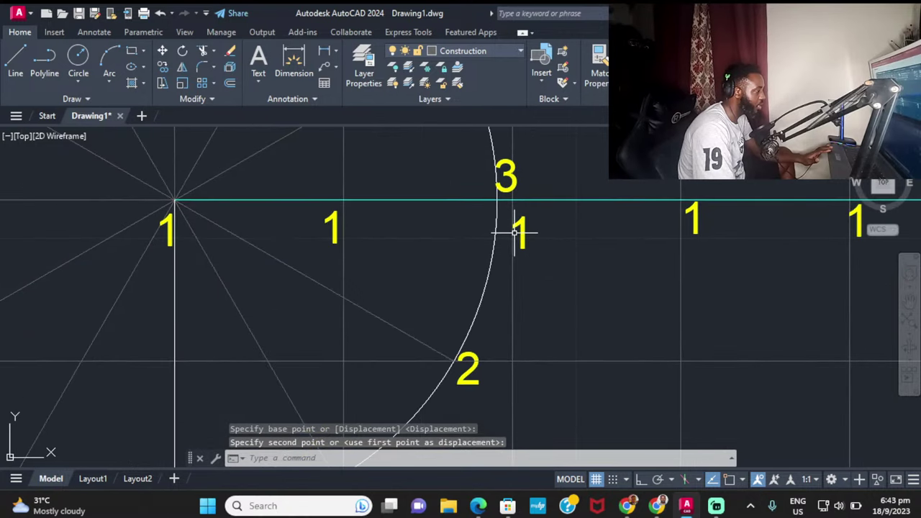
pyautogui.moveTo(360, 197); pyautogui.dragTo(282, 208, button='middle')
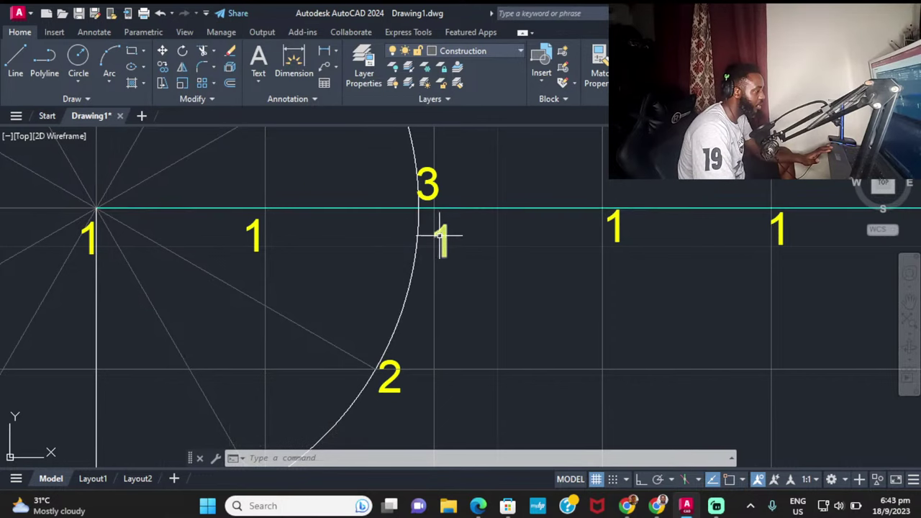
pyautogui.scroll(-2, 173, 209)
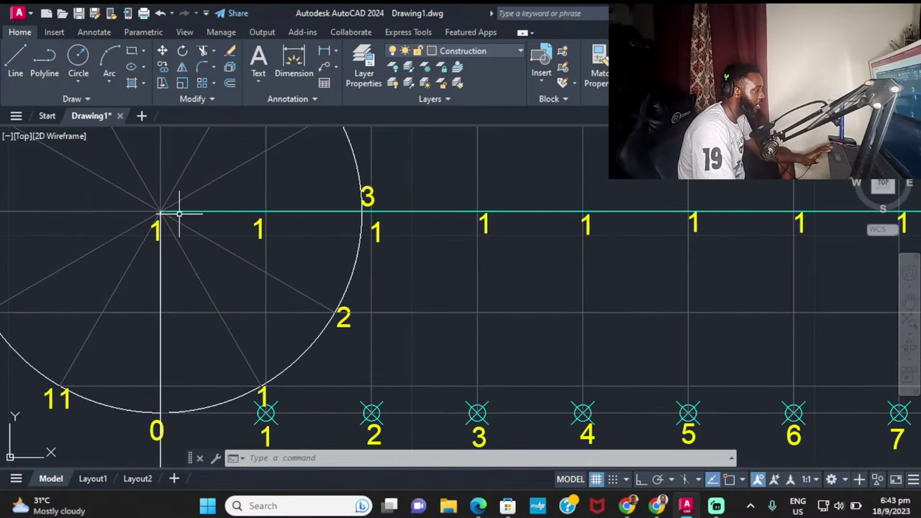
pyautogui.scroll(4, 162, 212)
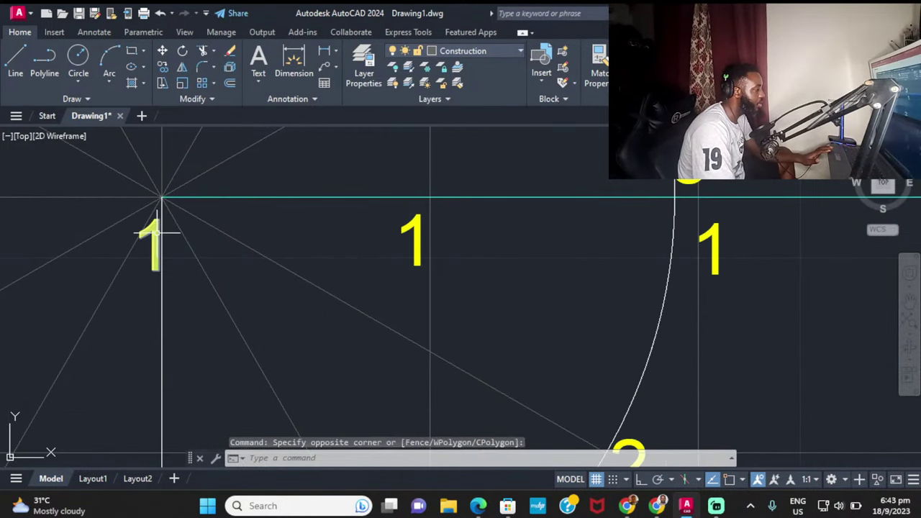
pyautogui.click(157, 232)
pyautogui.doubleClick(157, 232)
pyautogui.press('BackSpace')
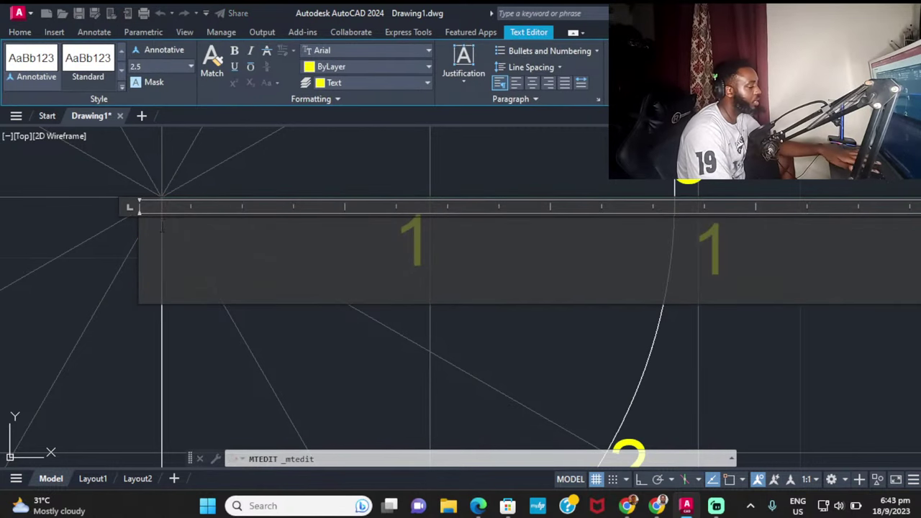
pyautogui.write('C')
pyautogui.click(195, 312)
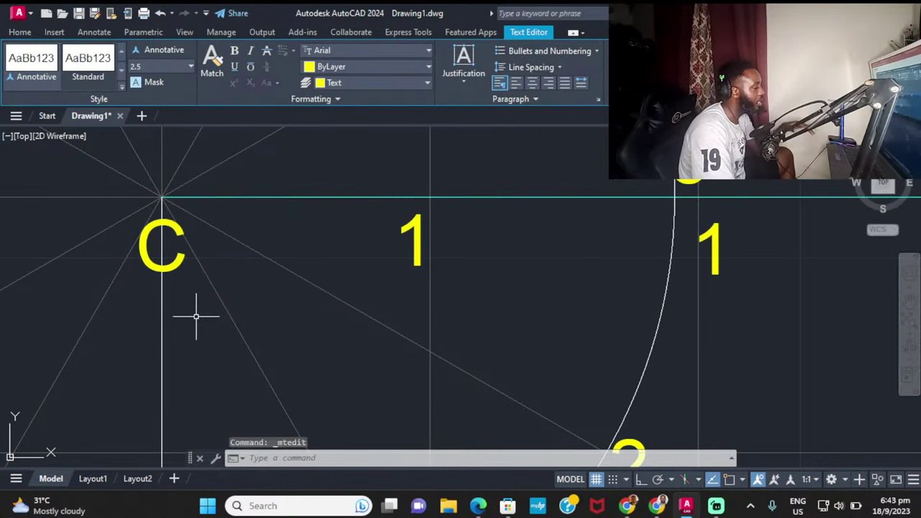
# Step: Change the label below the centre line at vertical 1 to C1
pyautogui.click(214, 209)
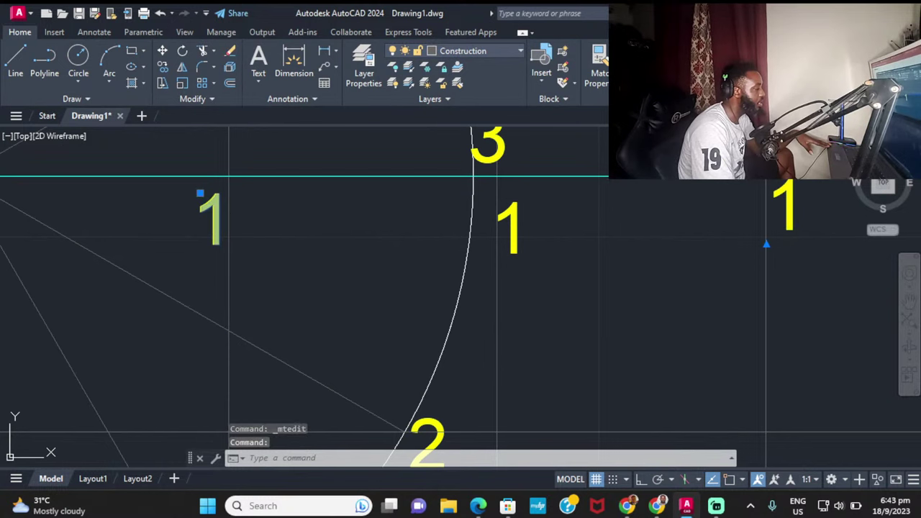
pyautogui.doubleClick(209, 216)
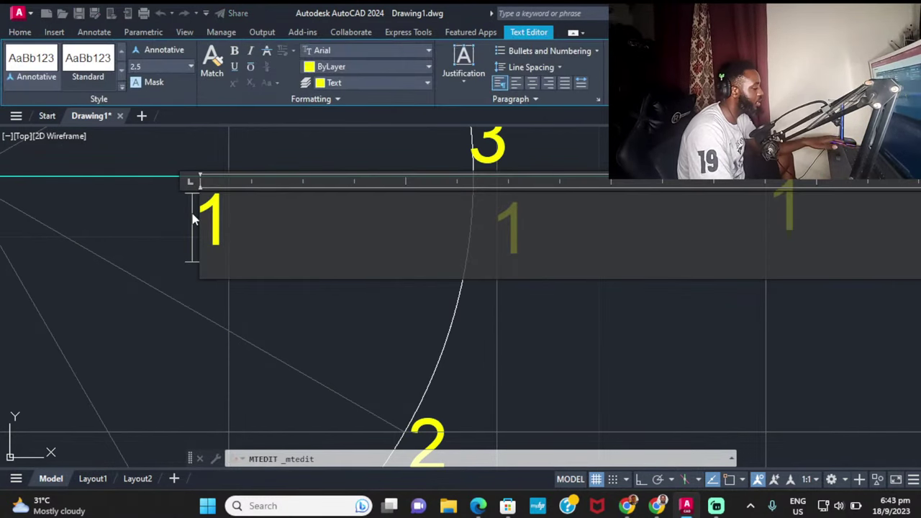
pyautogui.write('C')
pyautogui.click(525, 360)
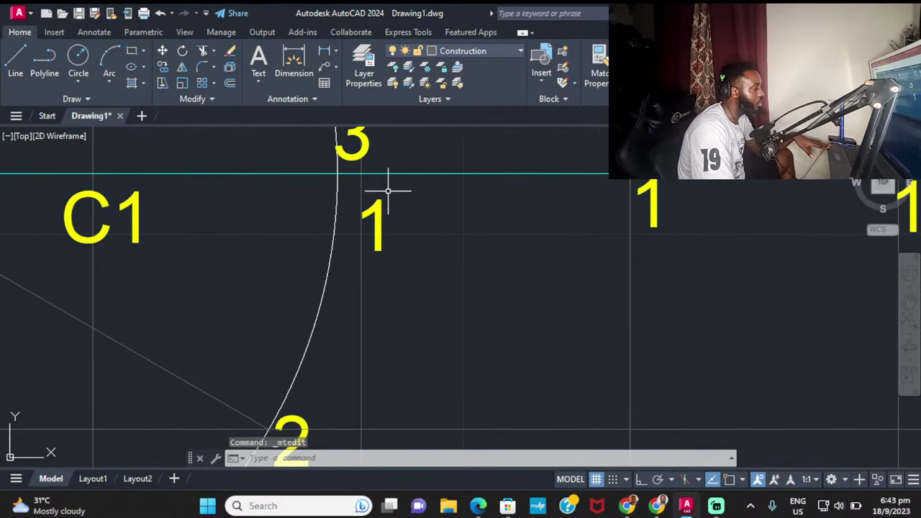
# Step: Change the label 1 below the centre line at vertical 2 to C2
pyautogui.click(388, 192)
pyautogui.click(379, 219)
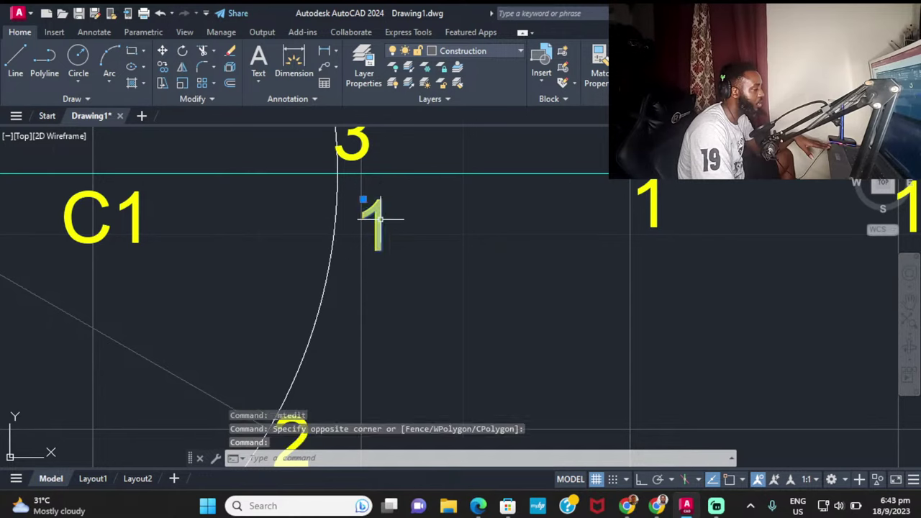
pyautogui.doubleClick(373, 224)
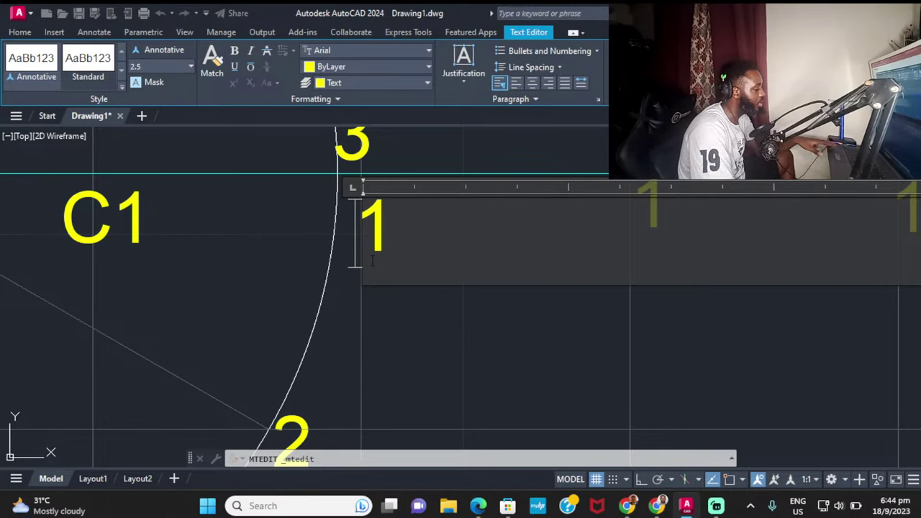
pyautogui.write('C')
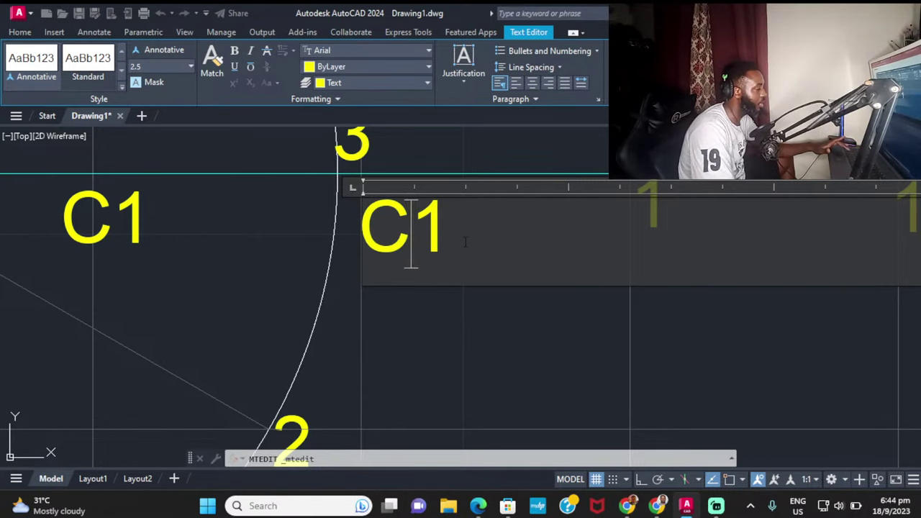
pyautogui.press('Delete')
pyautogui.write('2')
pyautogui.click(504, 338)
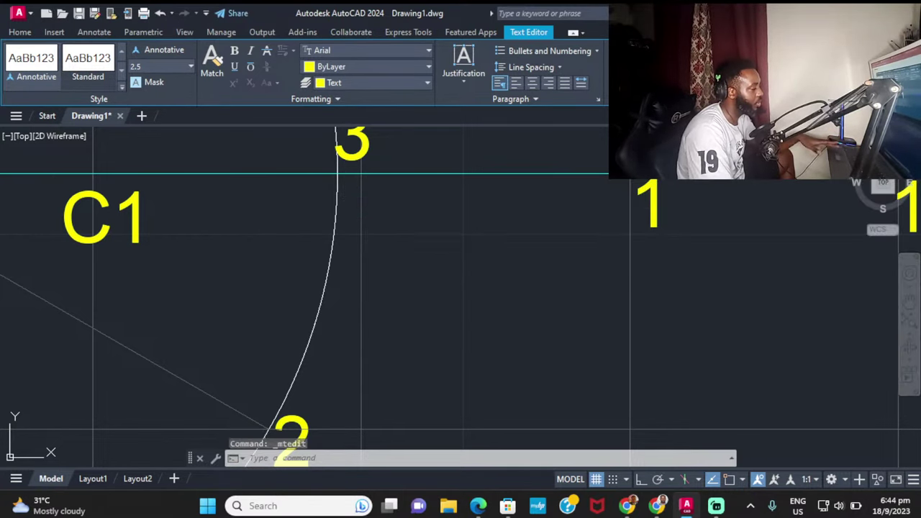
# Step: Change the label 1 below the centre line at vertical 3 to C3
pyautogui.moveTo(519, 356); pyautogui.dragTo(239, 358, button='middle')
pyautogui.click(371, 192)
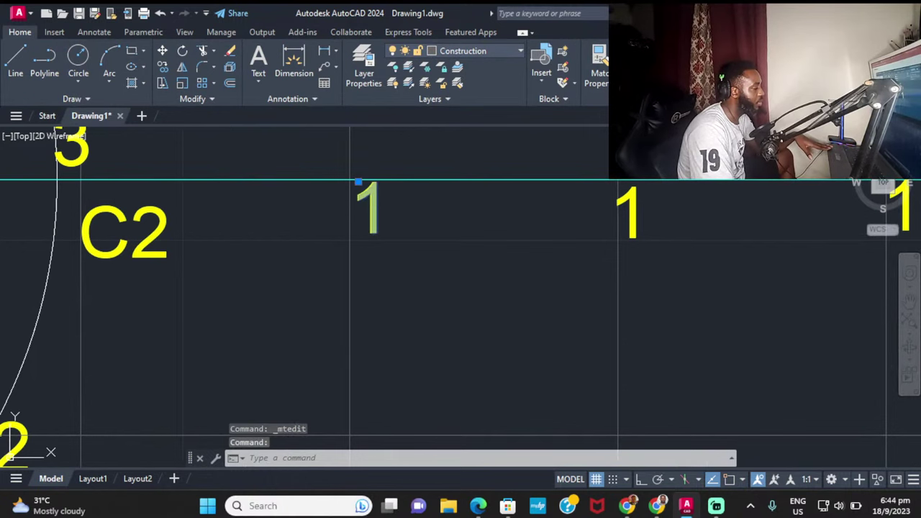
pyautogui.doubleClick(381, 204)
pyautogui.press('BackSpace')
pyautogui.write('C3')
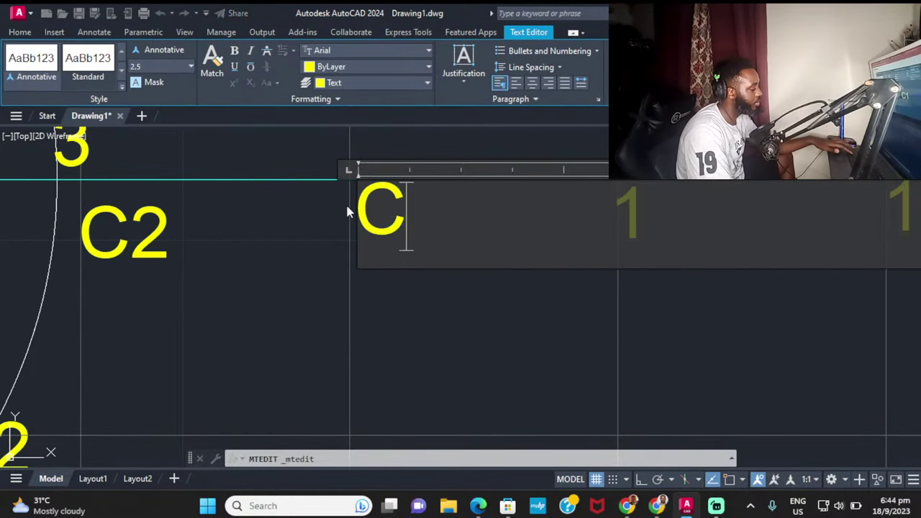
pyautogui.click(461, 324)
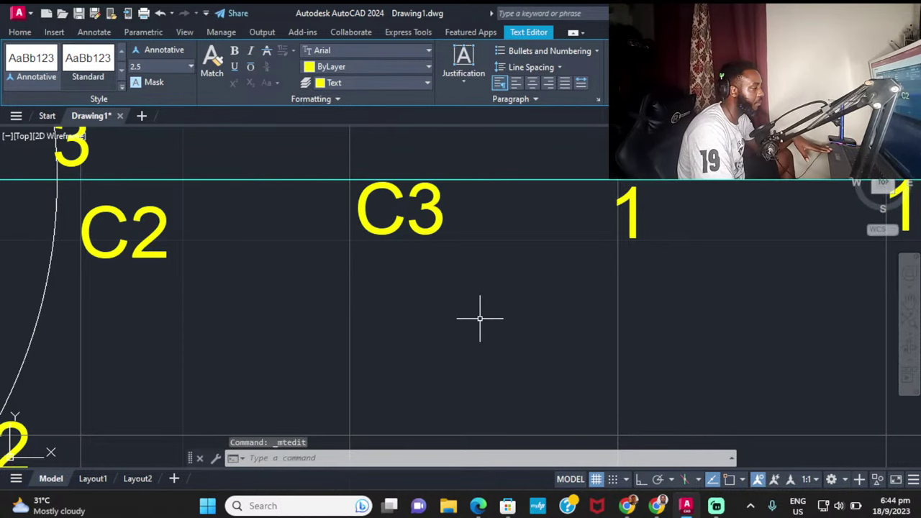
# Step: Open the label 1 below the centre line at vertical 4 for editing
pyautogui.moveTo(481, 314); pyautogui.dragTo(282, 326, button='middle')
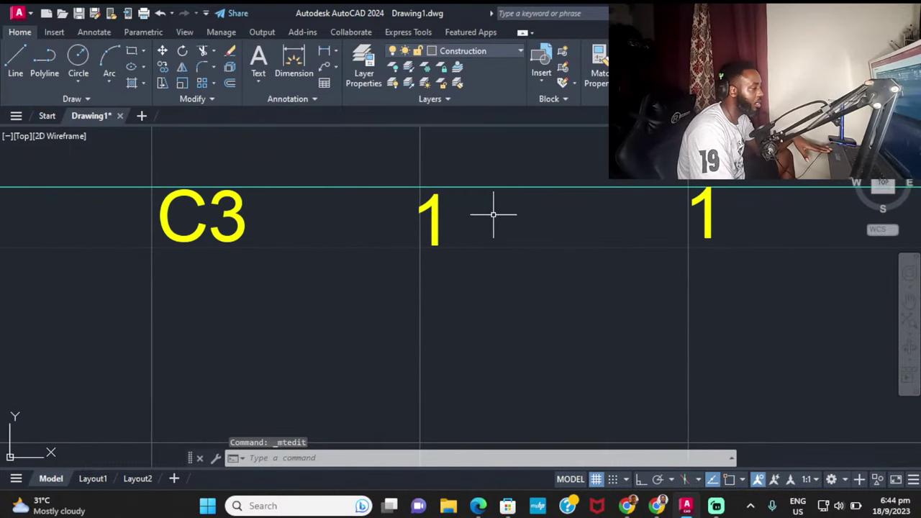
pyautogui.click(429, 216)
pyautogui.doubleClick(420, 190)
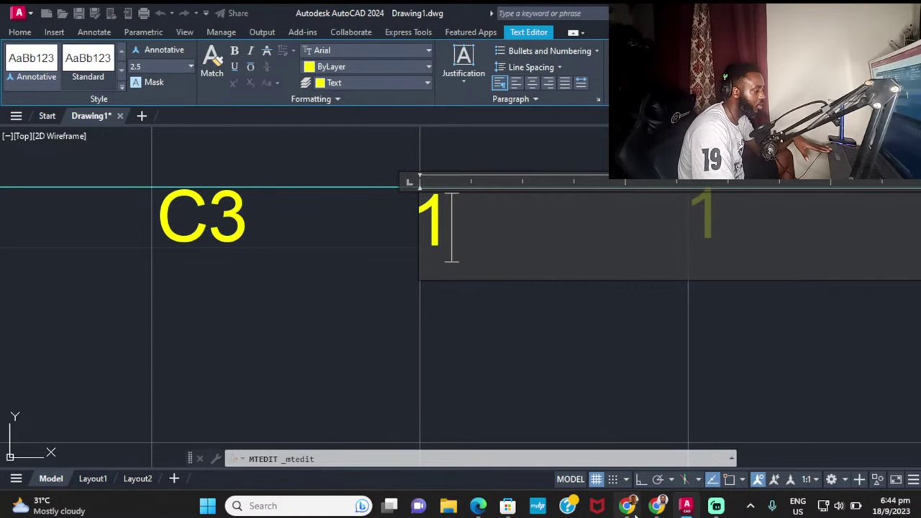
# Step: Switch to the YouTube live stream page in Chrome and dismiss the notice about hidden moderation activity
pyautogui.moveTo(628, 509)
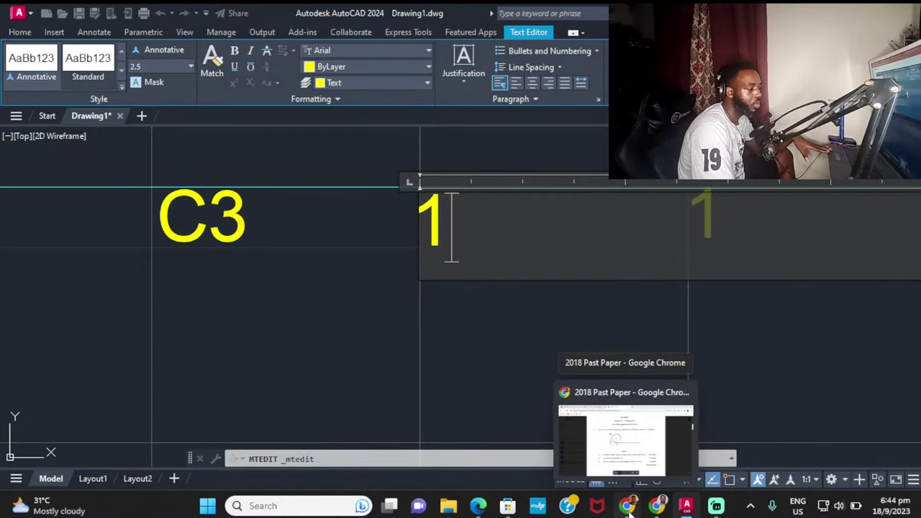
pyautogui.click(625, 439)
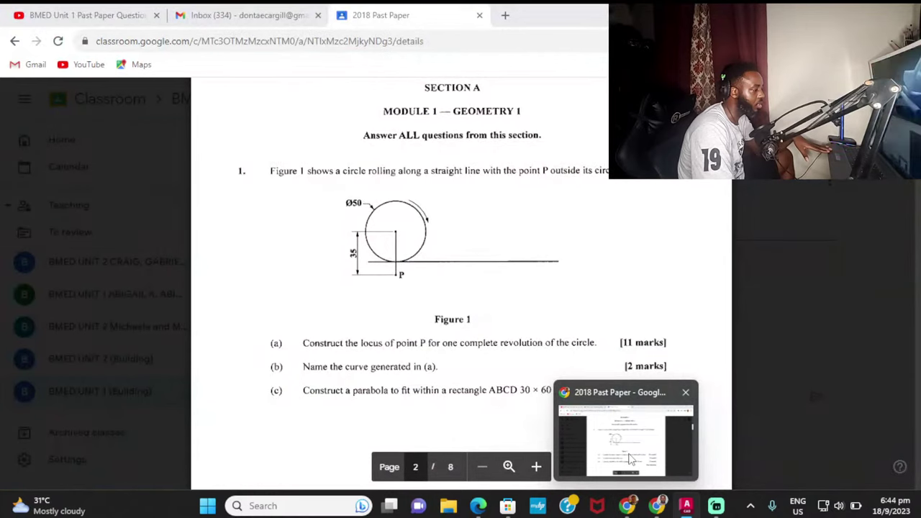
pyautogui.click(126, 8)
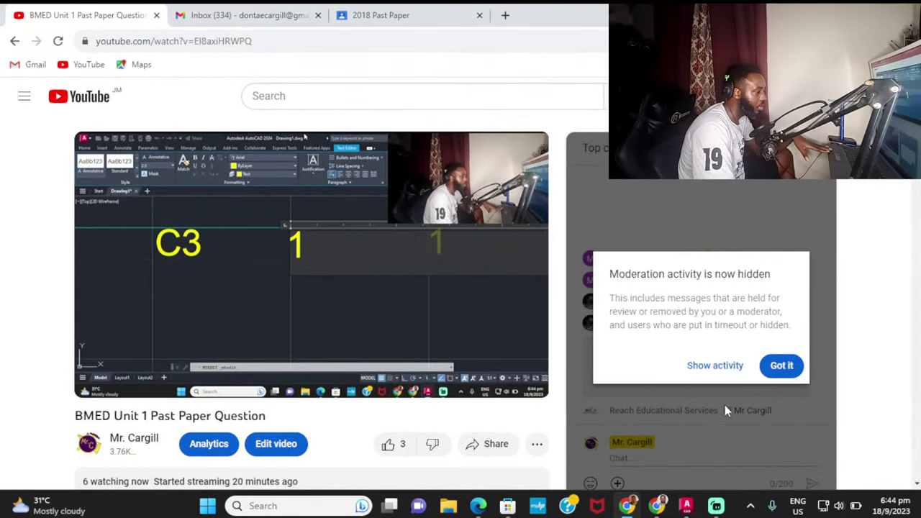
pyautogui.click(782, 367)
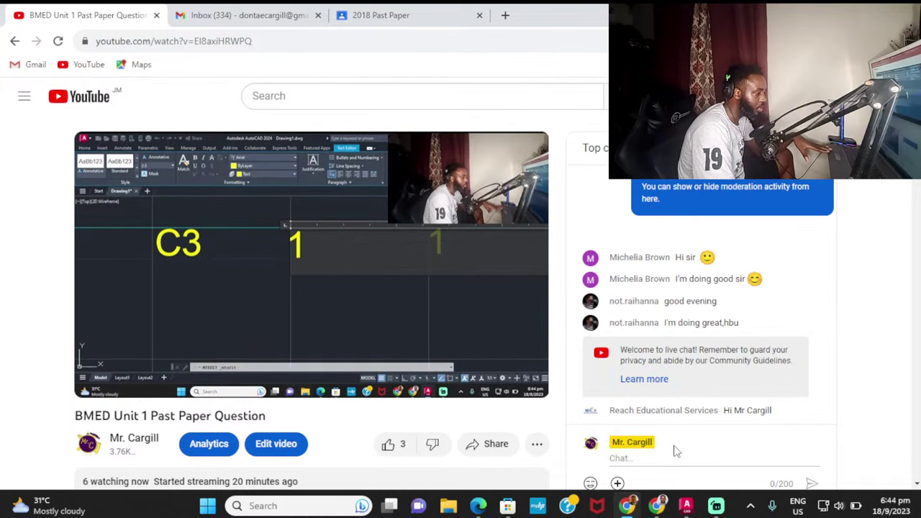
# Step: Add Reach Educational Services as a managing moderator of the live chat
pyautogui.click(814, 411)
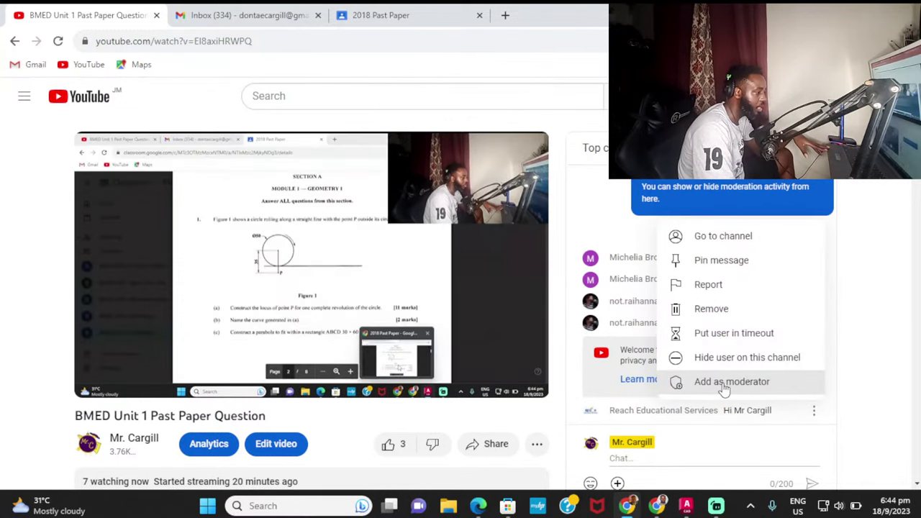
pyautogui.click(724, 382)
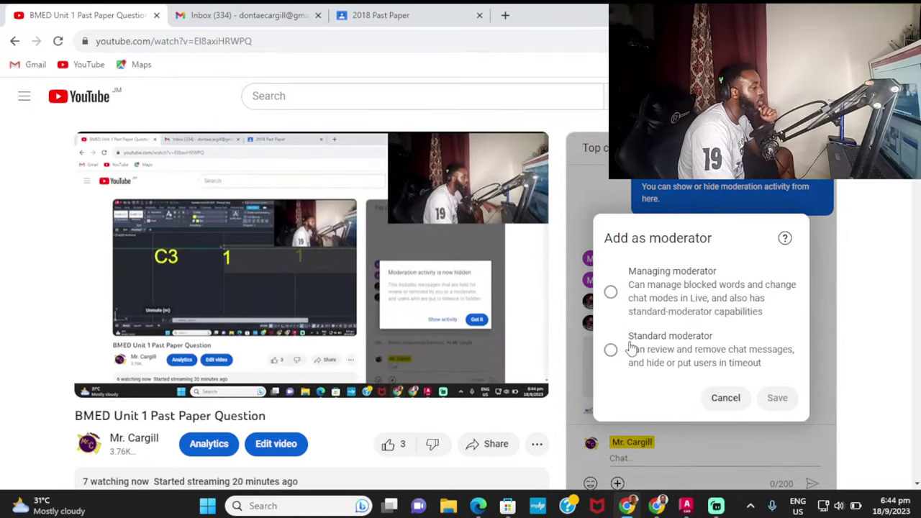
pyautogui.click(611, 293)
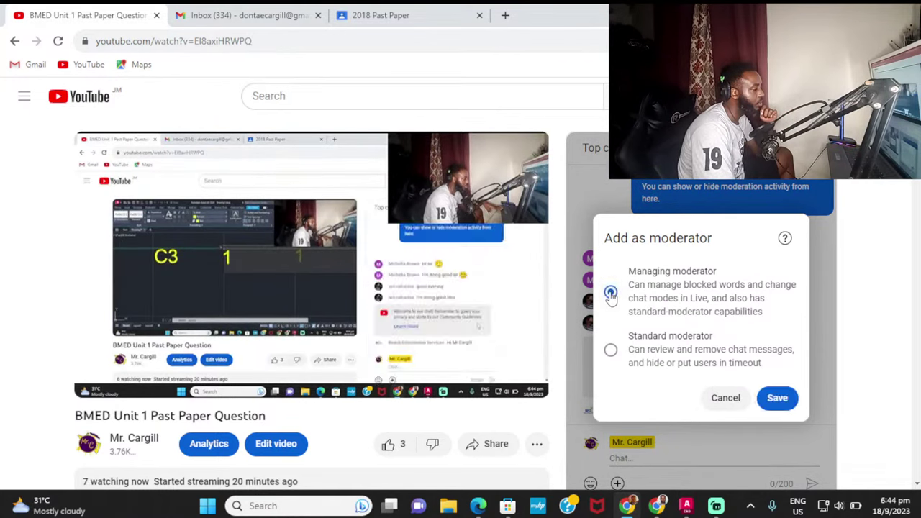
pyautogui.click(778, 398)
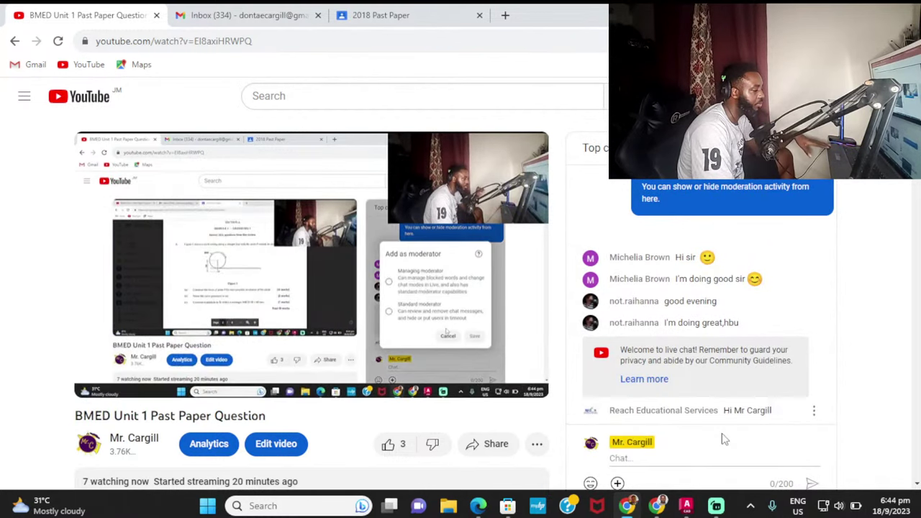
# Step: Switch back to AutoCAD and replace the text of the opened label at vertical 4 with C4
pyautogui.click(687, 507)
pyautogui.write('\\')
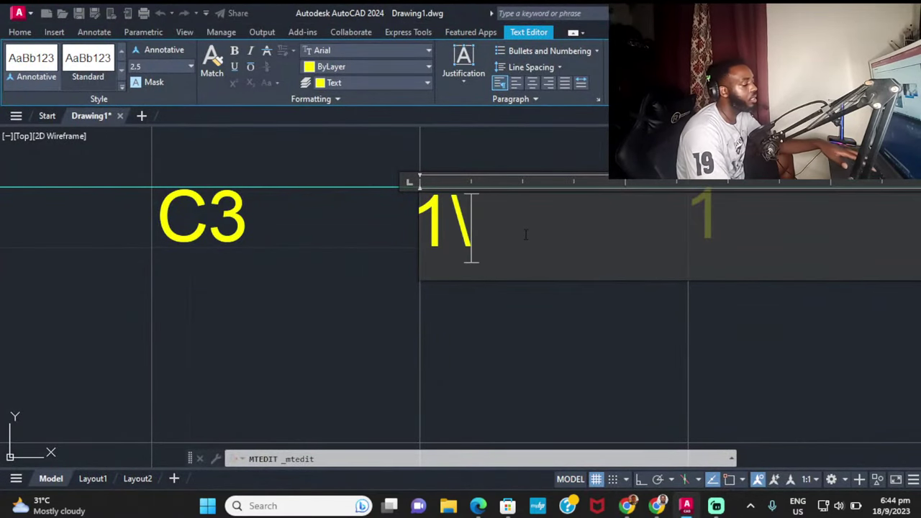
pyautogui.press('BackSpace')
pyautogui.press('BackSpace')
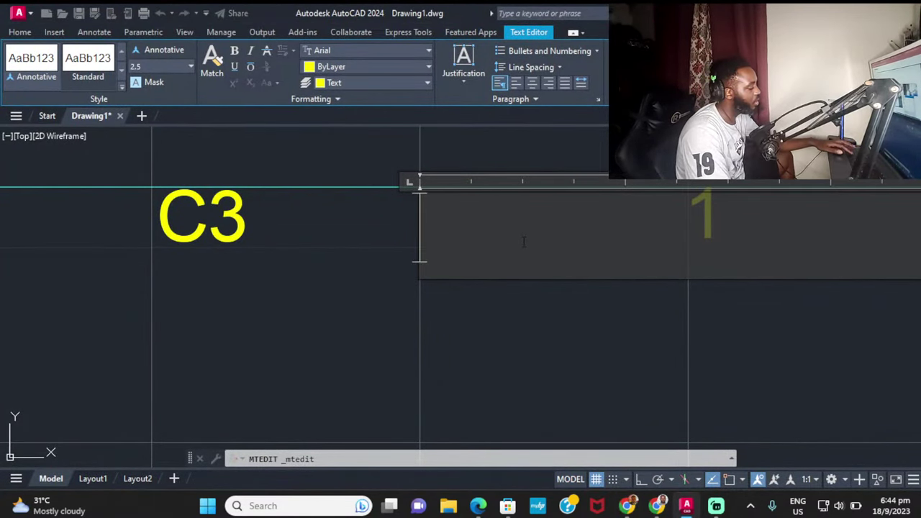
pyautogui.write('C4')
pyautogui.click(560, 313)
# Step: Change the label 1 below the centre line at vertical 5 to C5
pyautogui.moveTo(559, 312); pyautogui.dragTo(538, 348, button='middle')
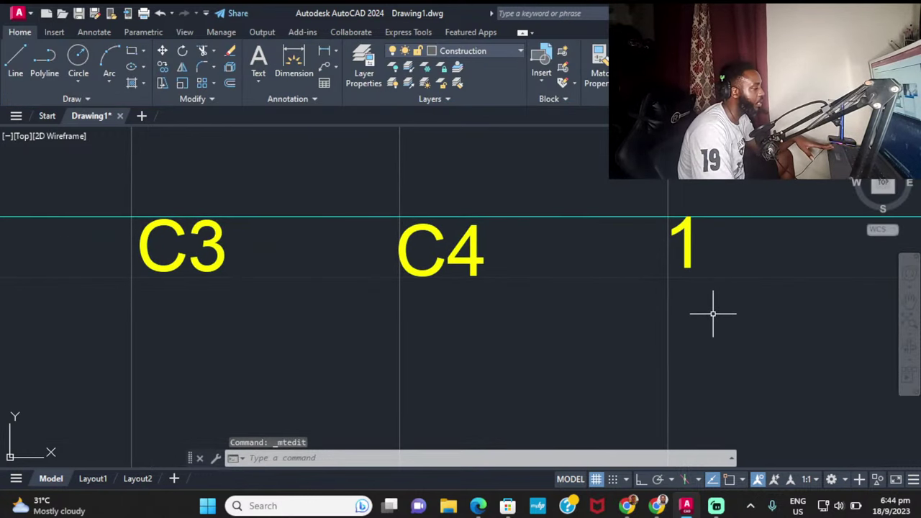
pyautogui.moveTo(712, 313); pyautogui.dragTo(638, 324, button='middle')
pyautogui.click(610, 254)
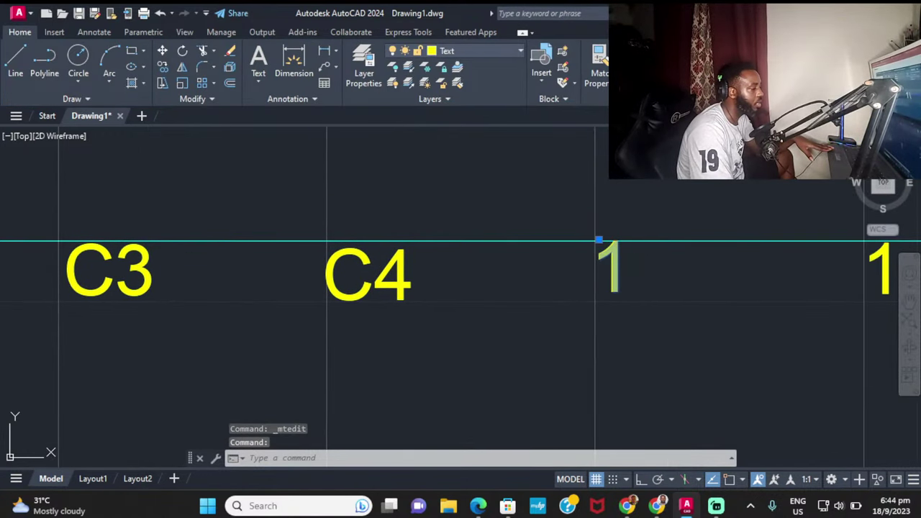
pyautogui.doubleClick(632, 257)
pyautogui.press('BackSpace')
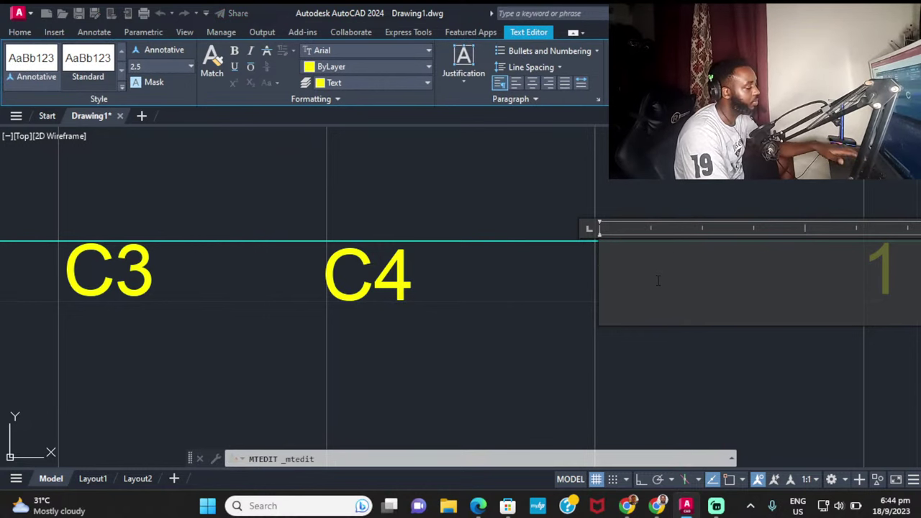
pyautogui.write('C5')
pyautogui.click(627, 366)
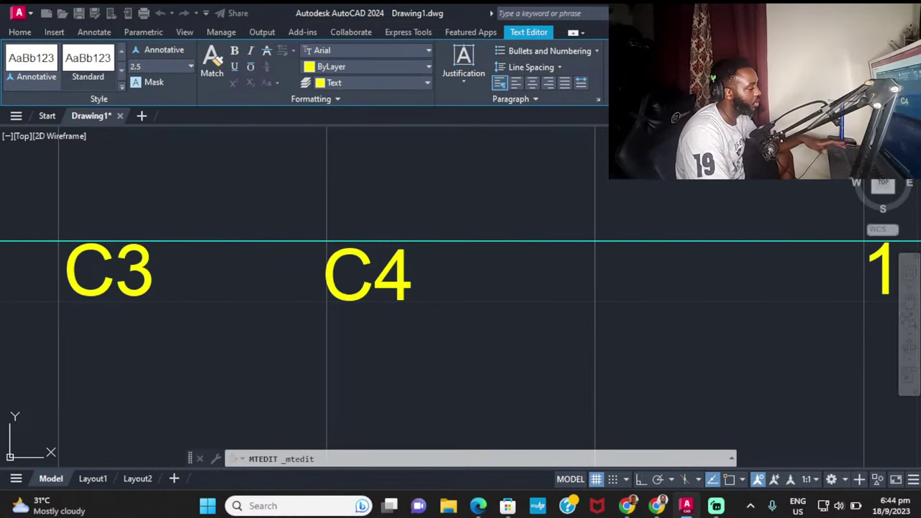
# Step: Change the label 1 below the centre line at vertical 6 to C6
pyautogui.click(375, 231)
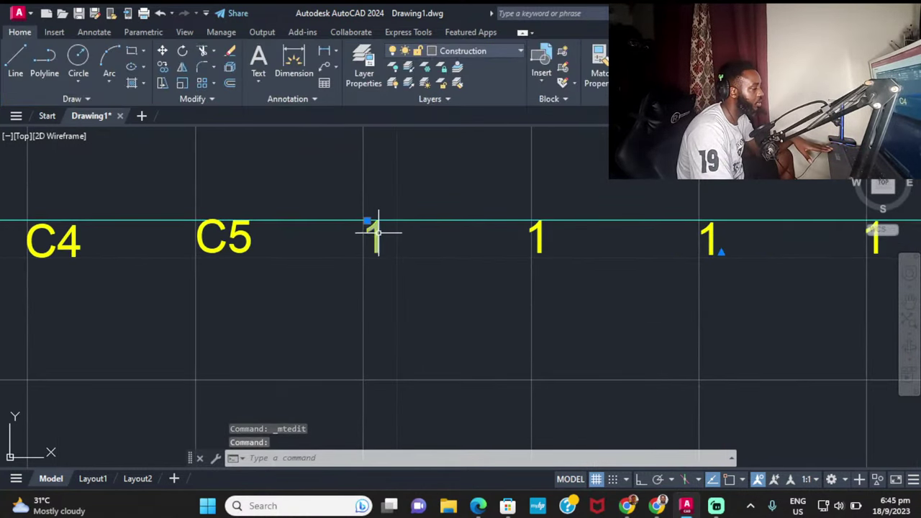
pyautogui.doubleClick(376, 236)
pyautogui.press('BackSpace')
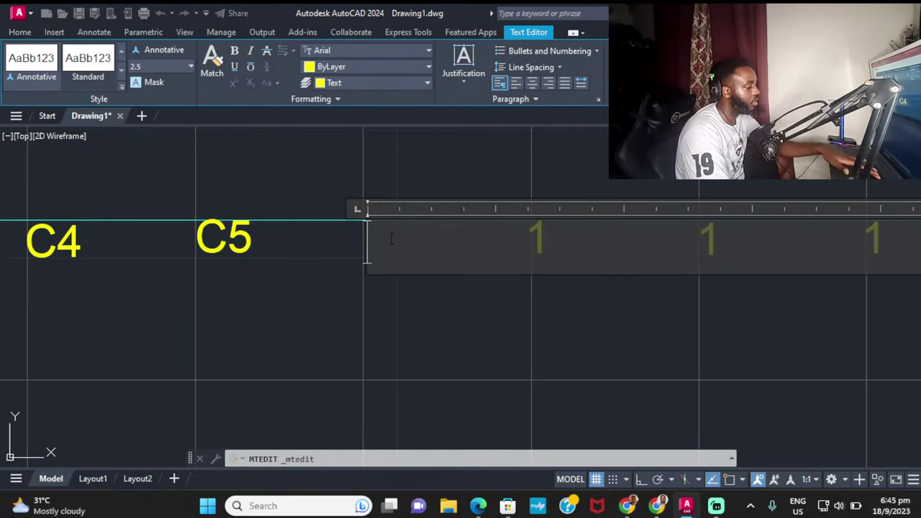
pyautogui.write('C6')
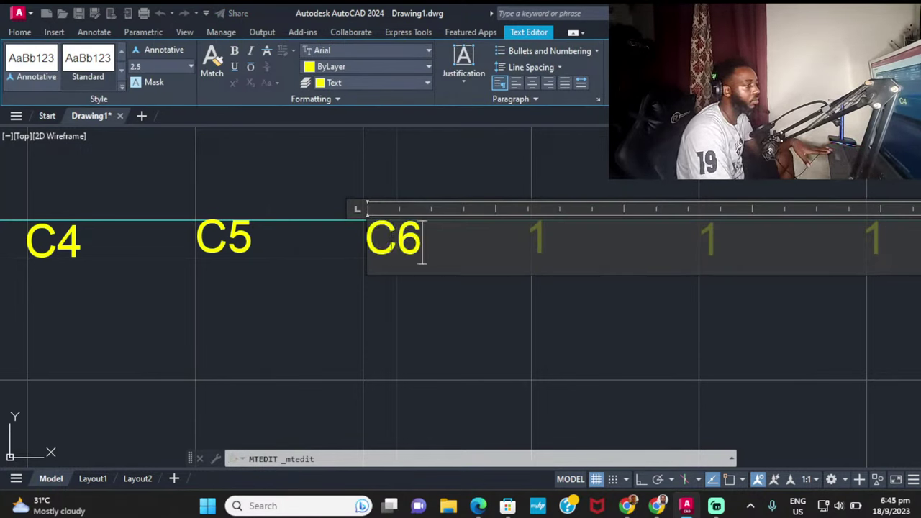
pyautogui.click(427, 376)
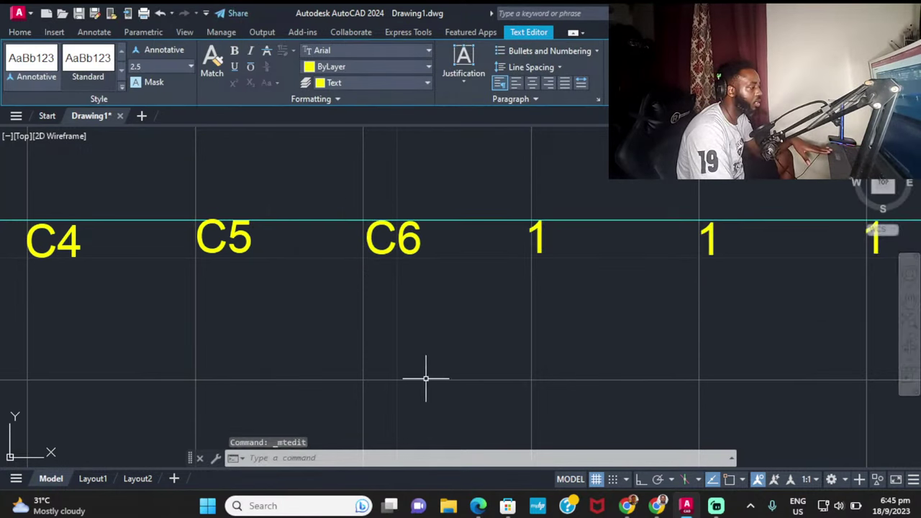
# Step: Relabel the centre-line points at verticals 7 and 8 as C7 and C8
pyautogui.doubleClick(537, 234)
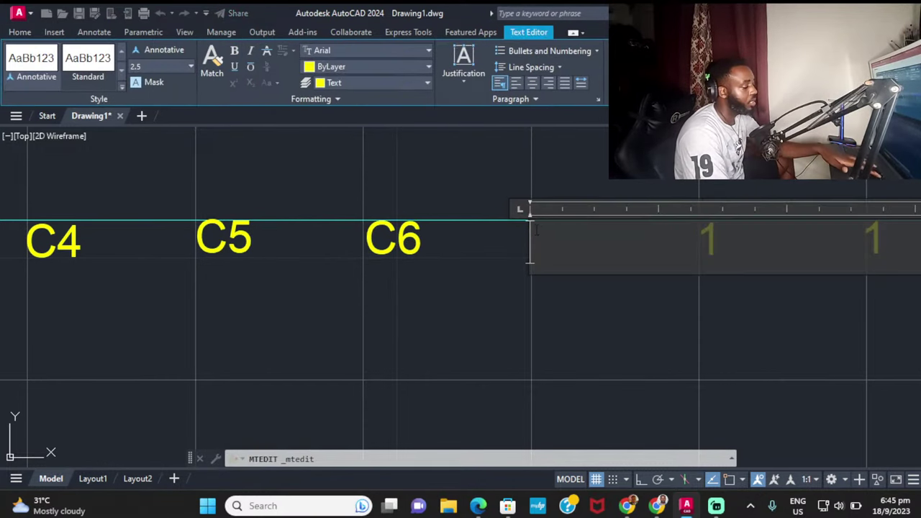
pyautogui.write('C7')
pyautogui.click(536, 346)
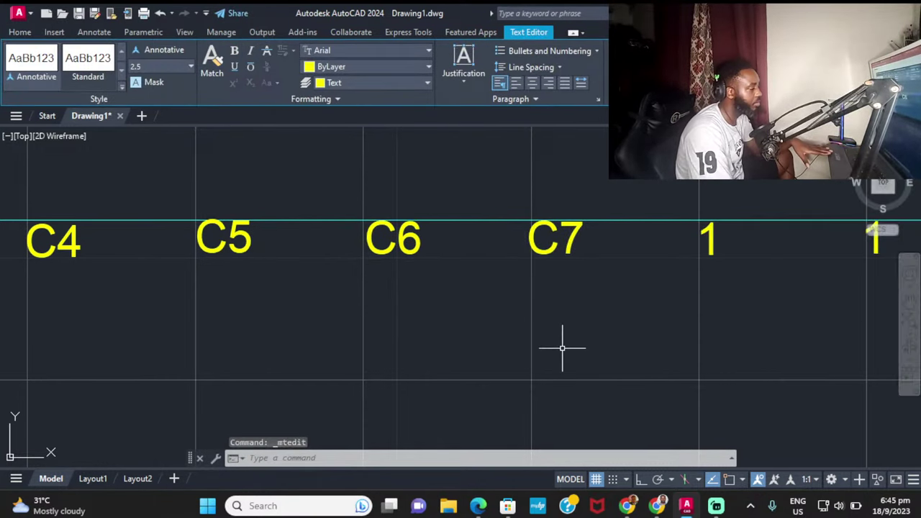
pyautogui.moveTo(561, 345); pyautogui.dragTo(432, 365, button='middle')
pyautogui.doubleClick(524, 259)
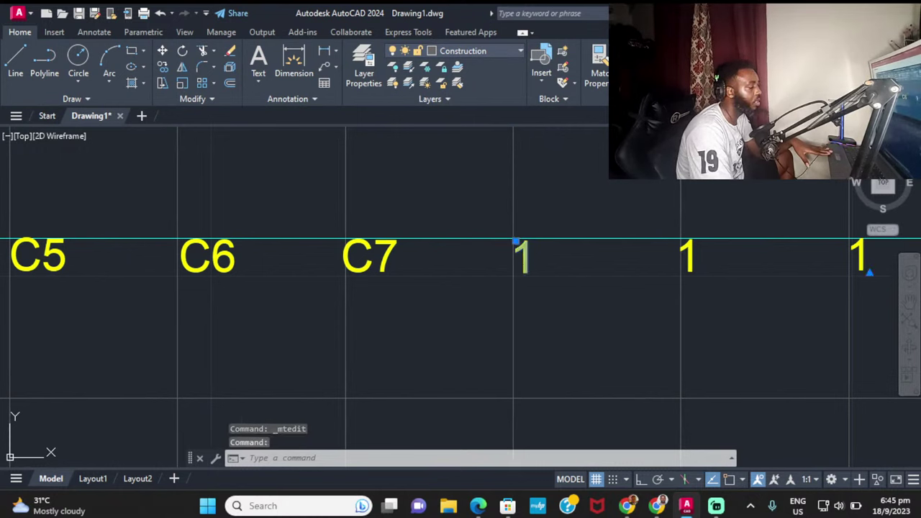
pyautogui.write('C')
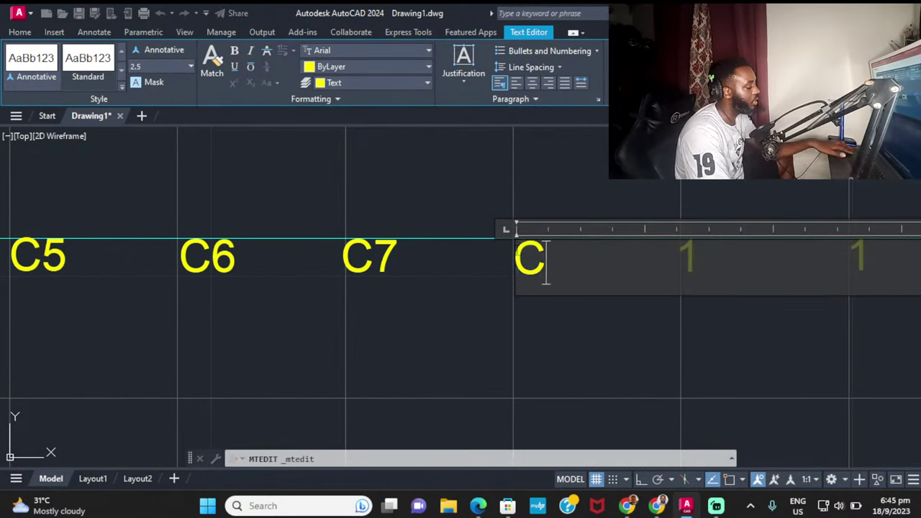
pyautogui.write('8')
pyautogui.click(483, 391)
# Step: Replace the labels below the centre line at verticals 9 and 10 with C9 and C10
pyautogui.moveTo(565, 385); pyautogui.dragTo(404, 402, button='middle')
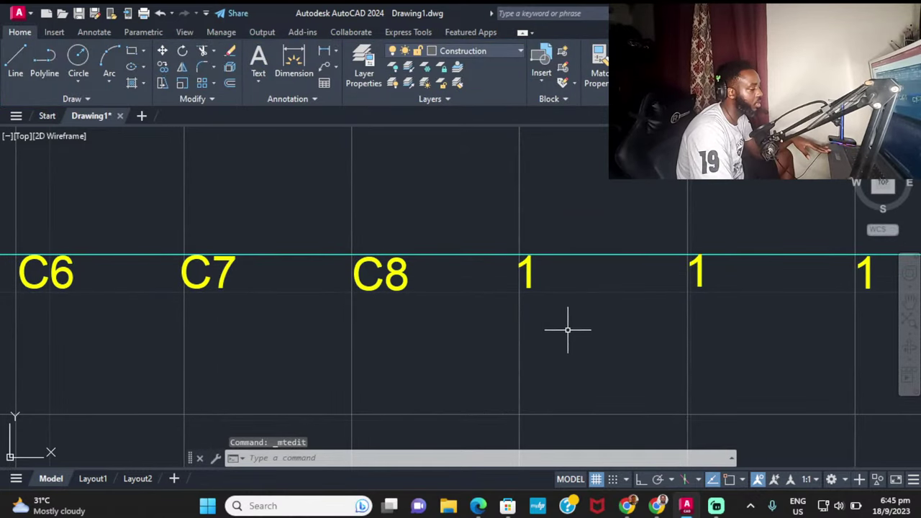
pyautogui.doubleClick(529, 270)
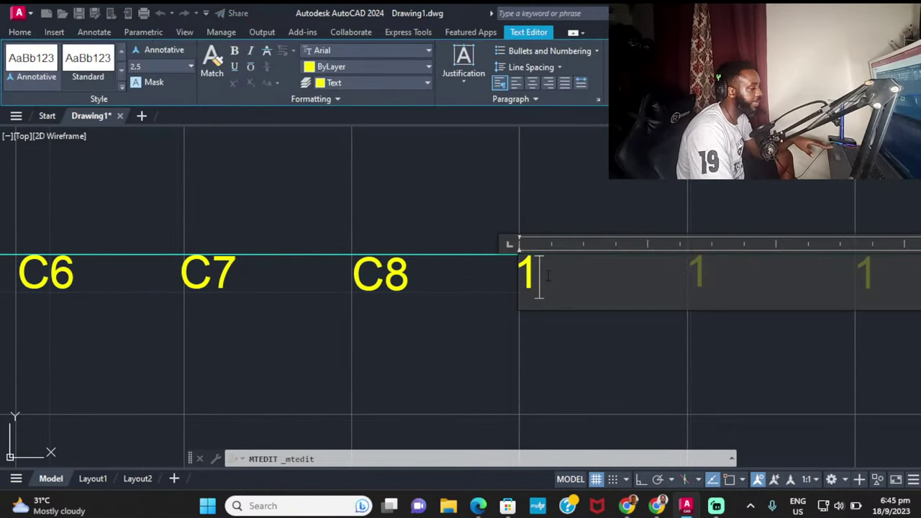
pyautogui.write('C9')
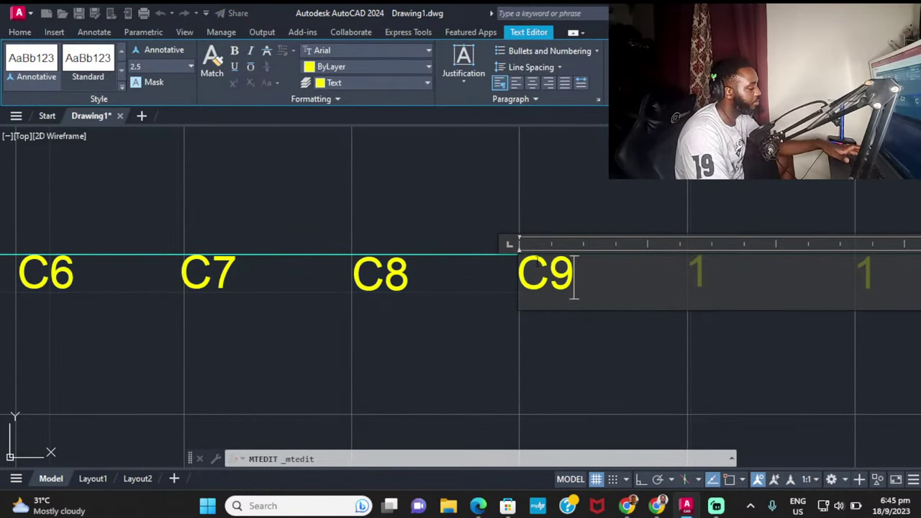
pyautogui.click(542, 389)
pyautogui.moveTo(606, 270); pyautogui.dragTo(497, 288, button='middle')
pyautogui.doubleClick(590, 276)
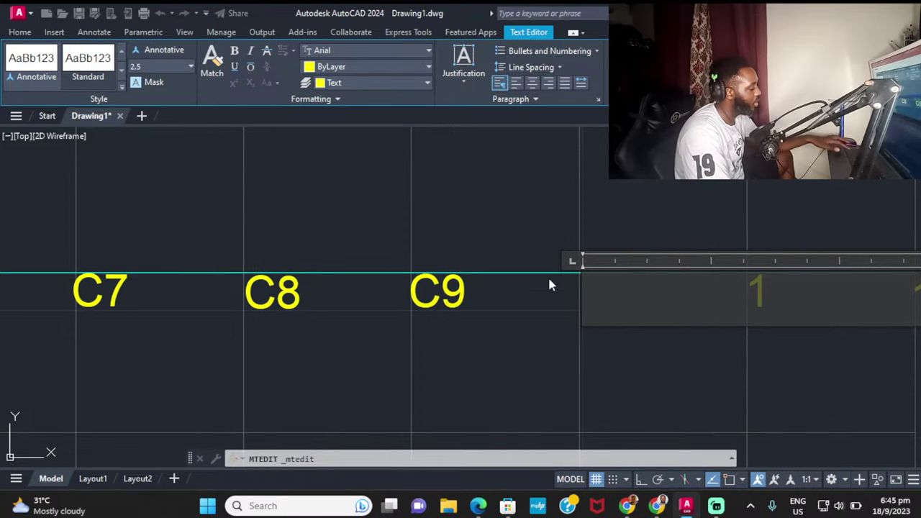
pyautogui.write('C10')
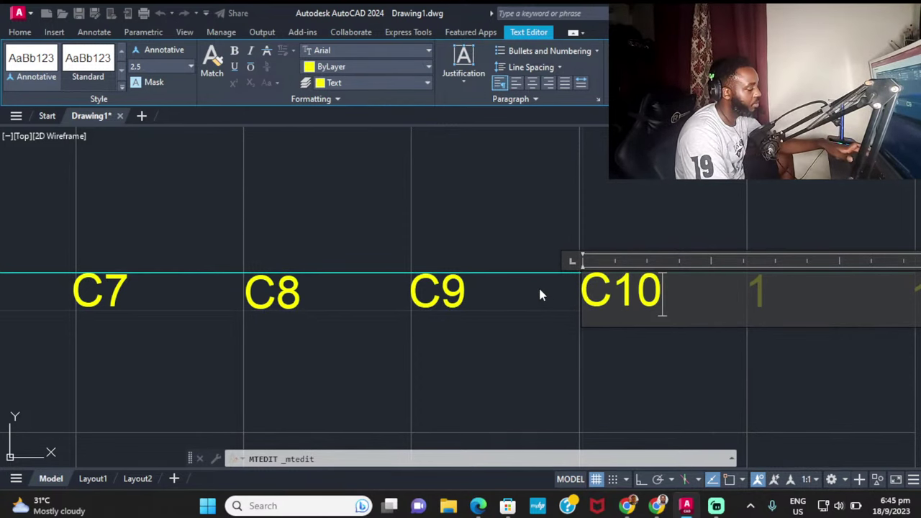
pyautogui.click(540, 292)
# Step: Change the label 1 below the centre line at vertical 11 to C11
pyautogui.moveTo(816, 321); pyautogui.dragTo(476, 325, button='middle')
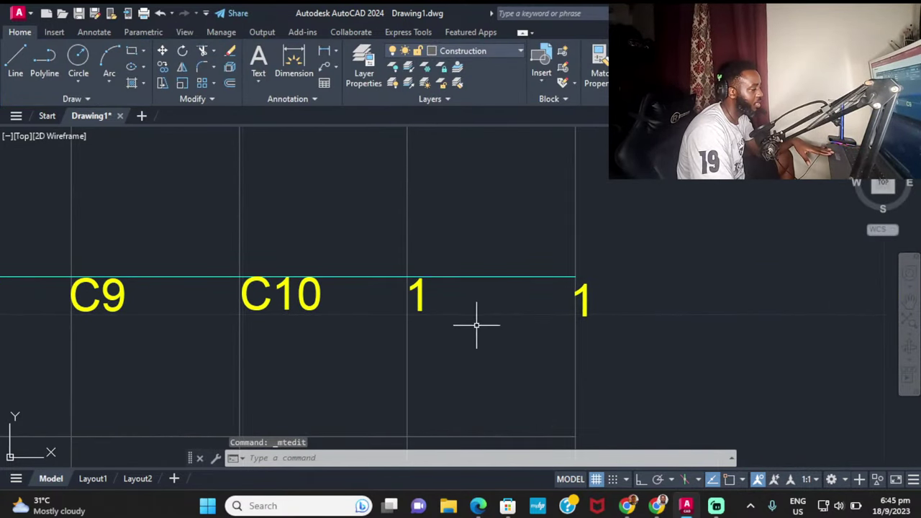
pyautogui.click(413, 286)
pyautogui.doubleClick(416, 291)
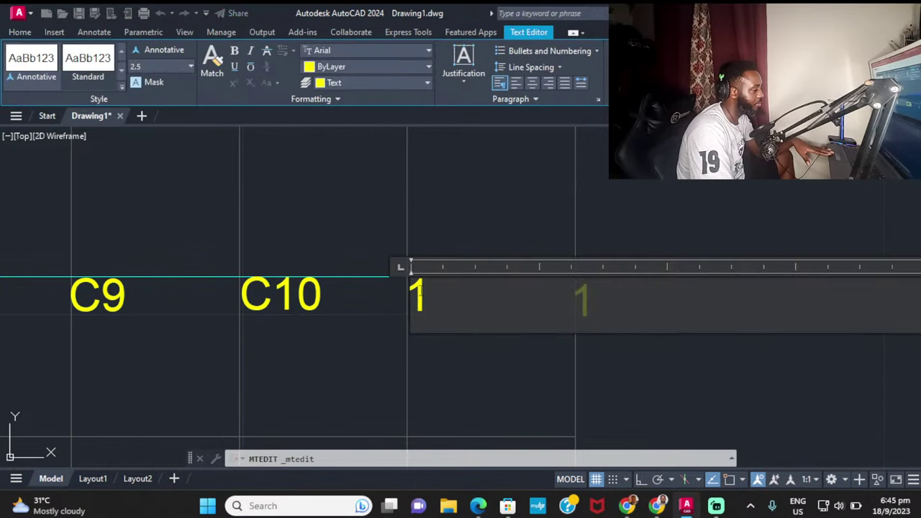
pyautogui.press('BackSpace')
pyautogui.write('C11')
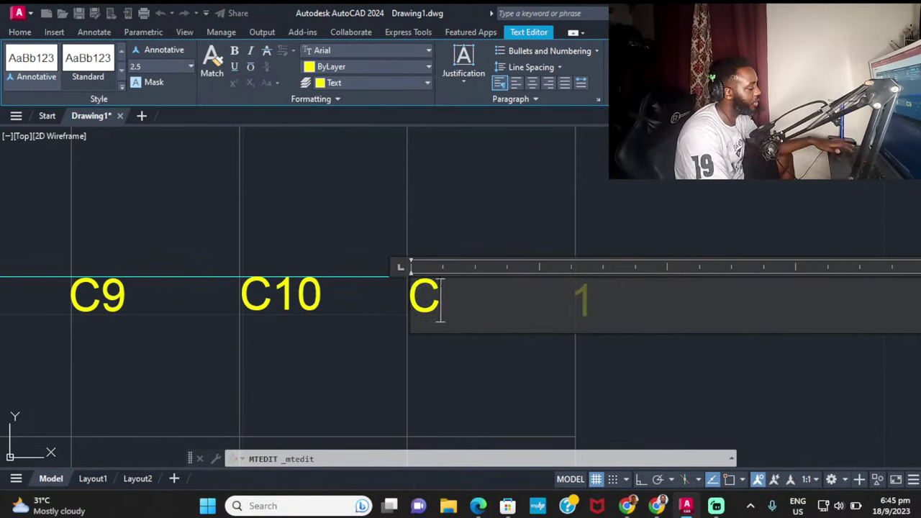
pyautogui.click(452, 380)
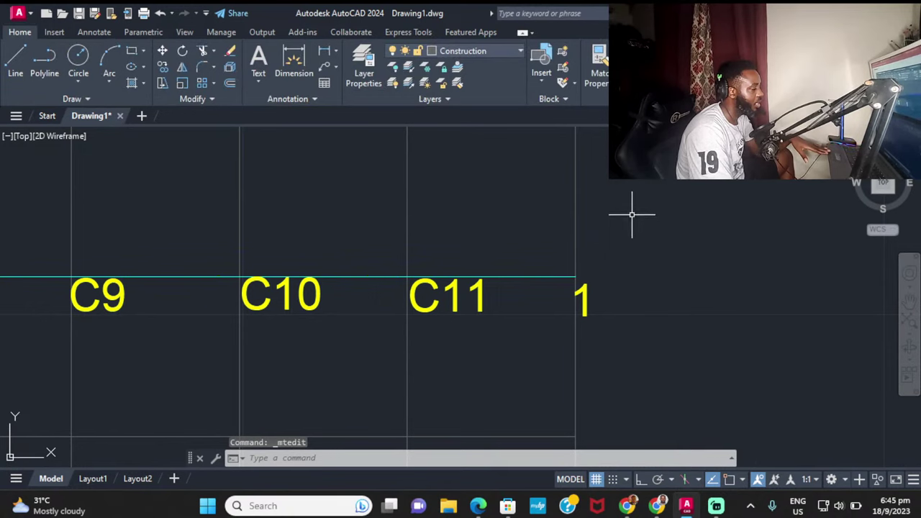
# Step: Change the last label 1, at the end of the centre line on vertical 12, to C12
pyautogui.click(580, 292)
pyautogui.click(579, 300)
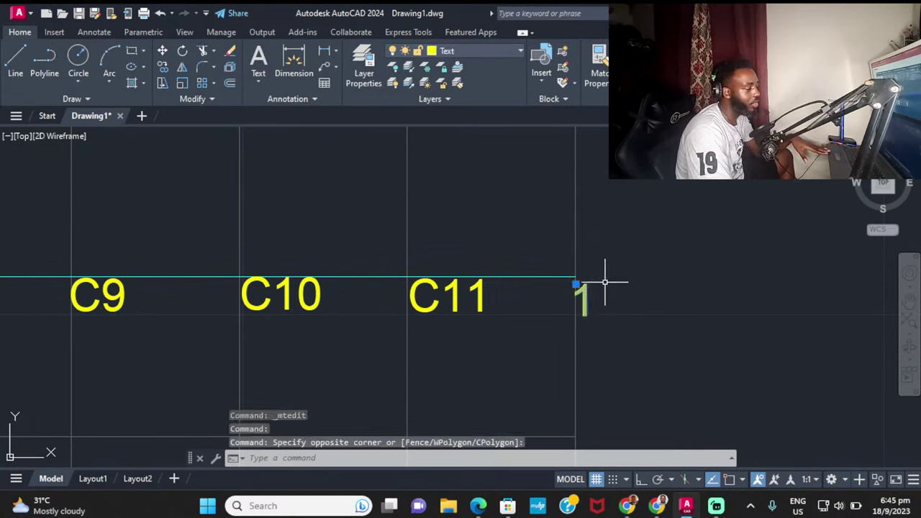
pyautogui.doubleClick(584, 298)
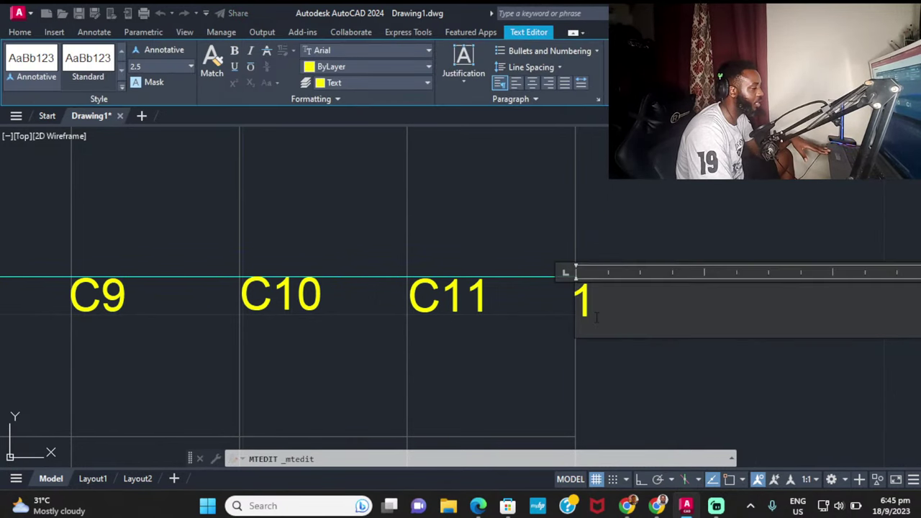
pyautogui.write('C')
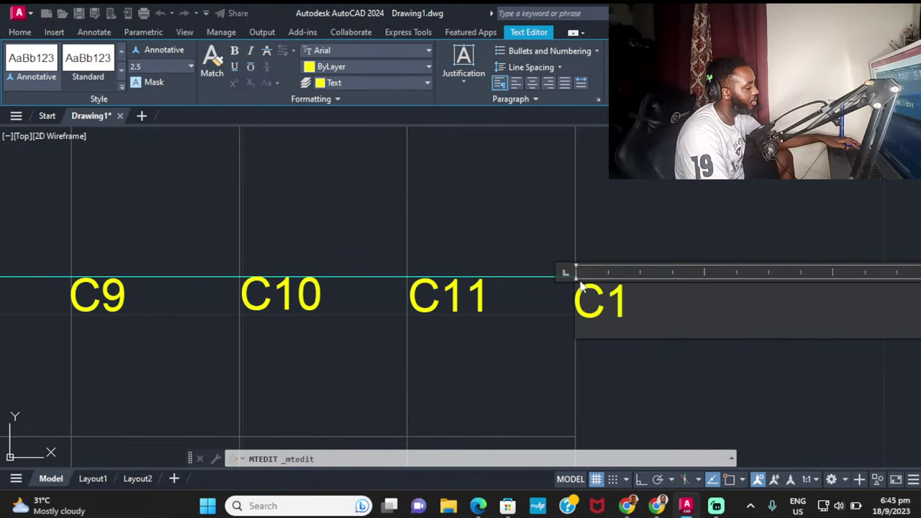
pyautogui.write('12')
pyautogui.click(513, 191)
# Step: With Ortho and object snap turned on, copy the rolling circle from base point C to C1, keeping Copy active for further placements
pyautogui.scroll(-4, 514, 190)
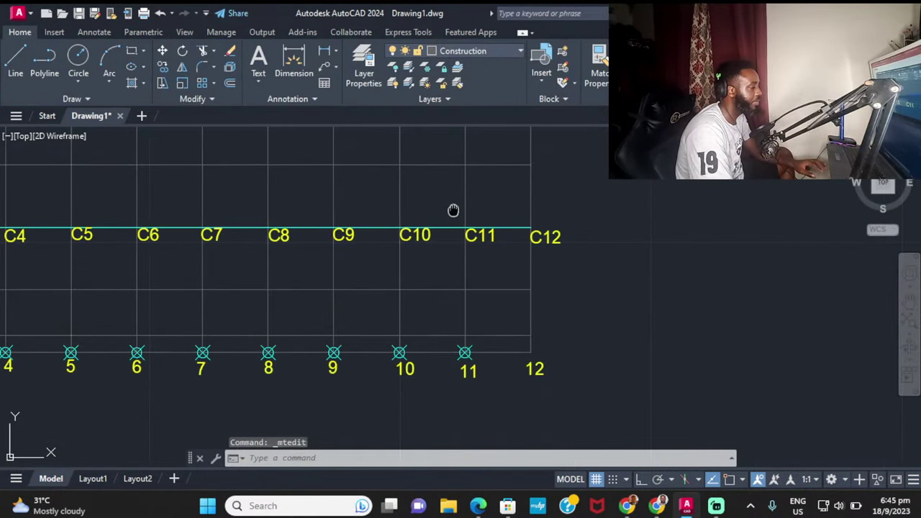
pyautogui.scroll(-3, 197, 197)
pyautogui.scroll(2, 300, 273)
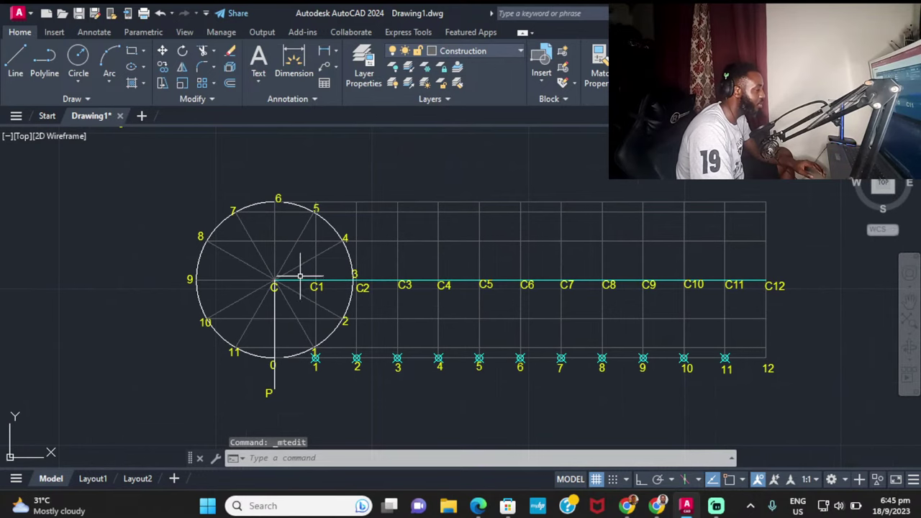
pyautogui.moveTo(300, 273); pyautogui.dragTo(223, 220, button='middle')
pyautogui.scroll(2, 222, 208)
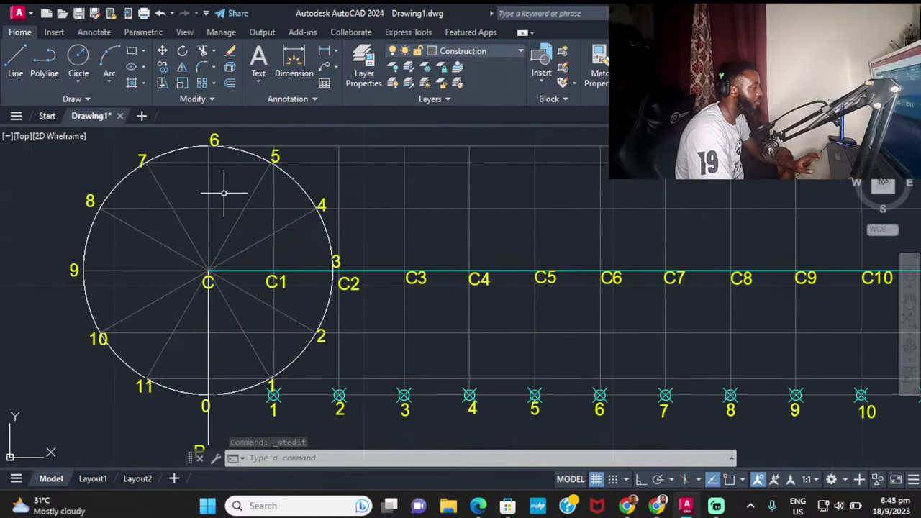
pyautogui.click(237, 146)
pyautogui.press('Escape')
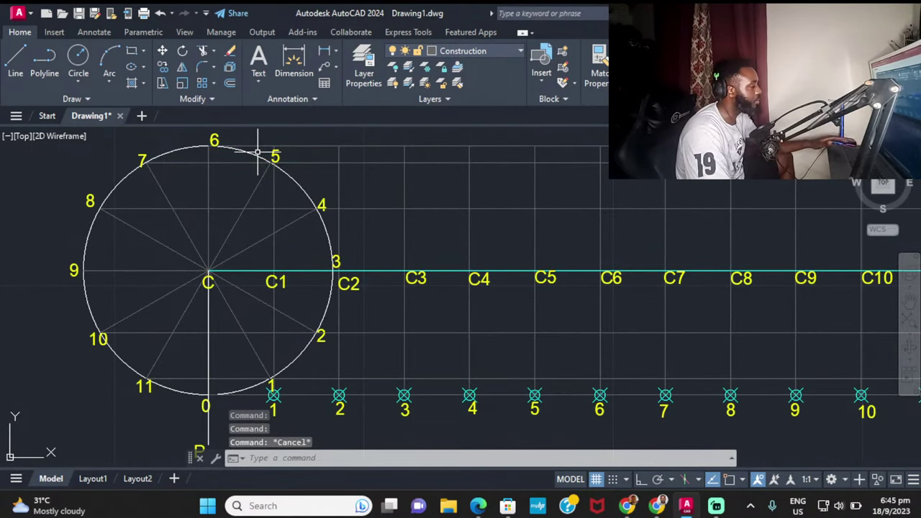
pyautogui.click(245, 153)
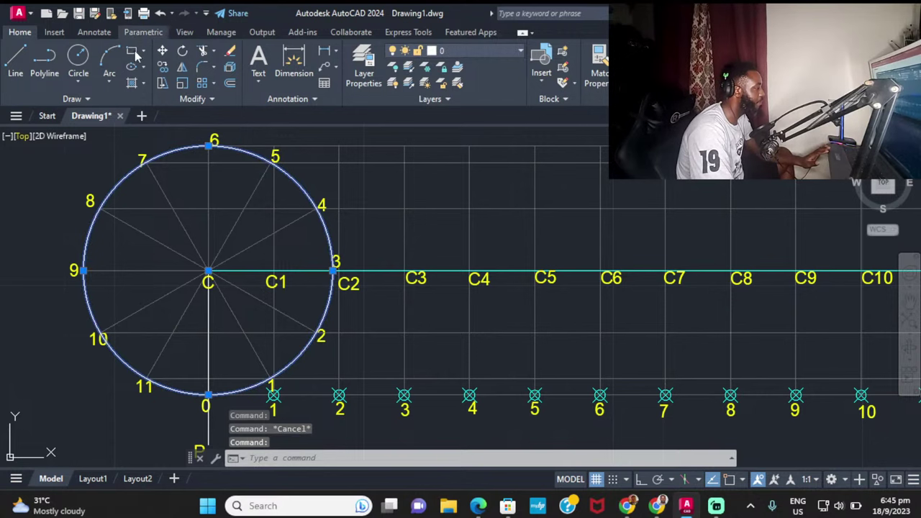
pyautogui.click(164, 67)
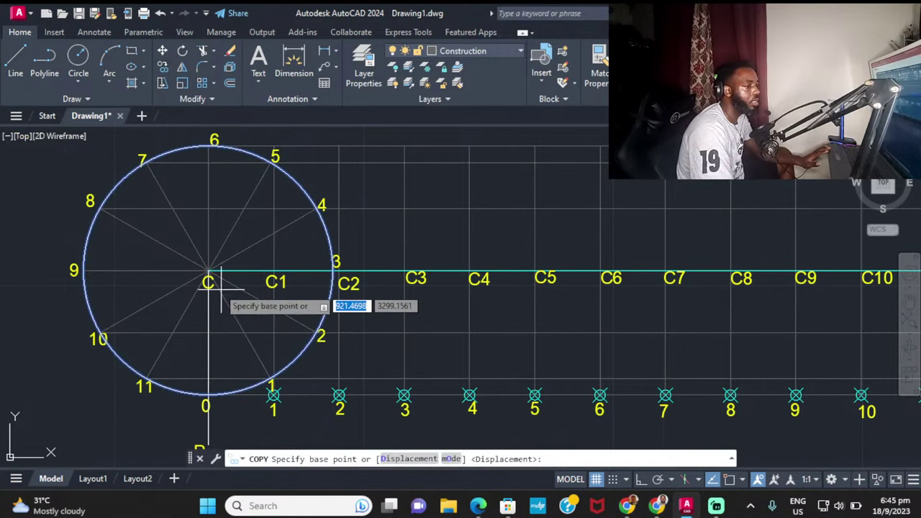
pyautogui.scroll(4, 229, 282)
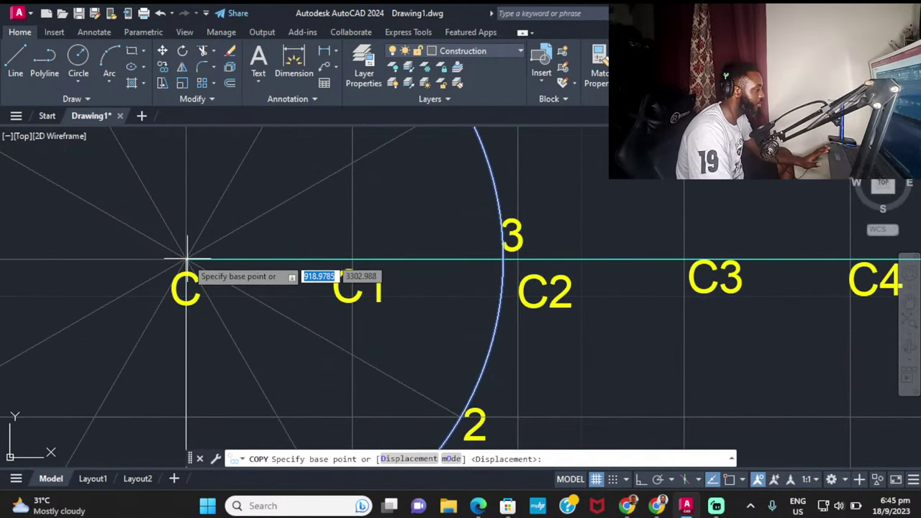
pyautogui.click(639, 480)
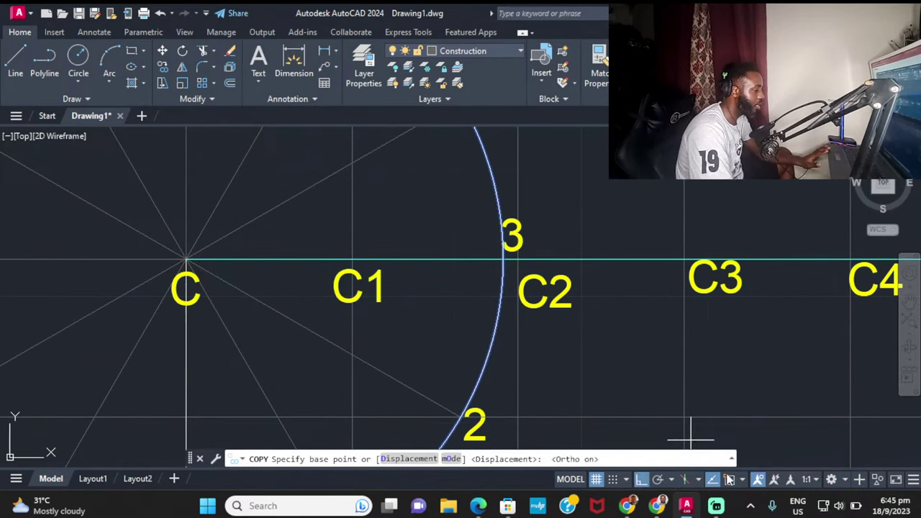
pyautogui.click(187, 259)
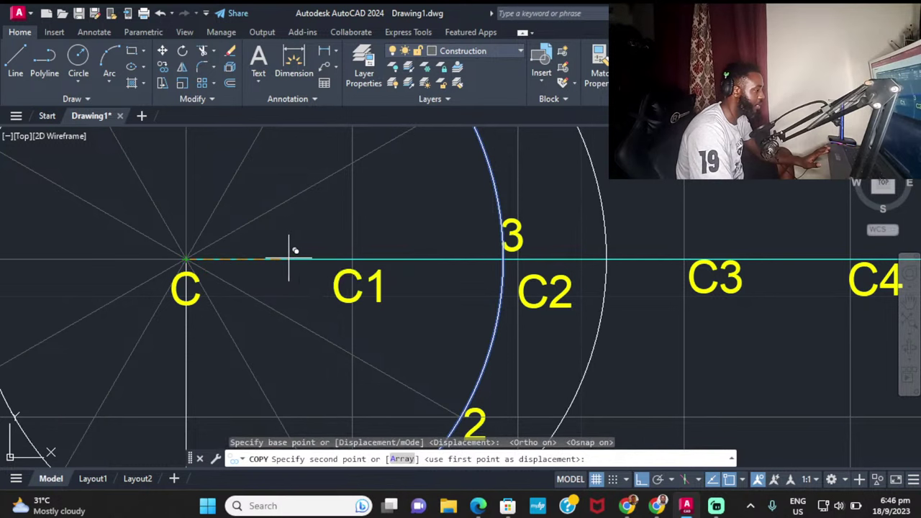
pyautogui.click(352, 259)
pyautogui.scroll(2, 356, 255)
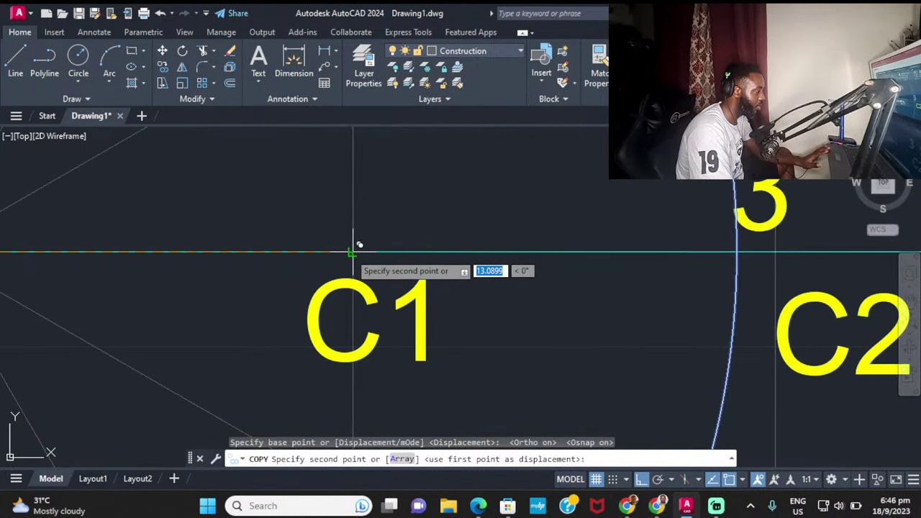
pyautogui.moveTo(705, 254); pyautogui.dragTo(597, 281, button='middle')
pyautogui.scroll(4, 631, 263)
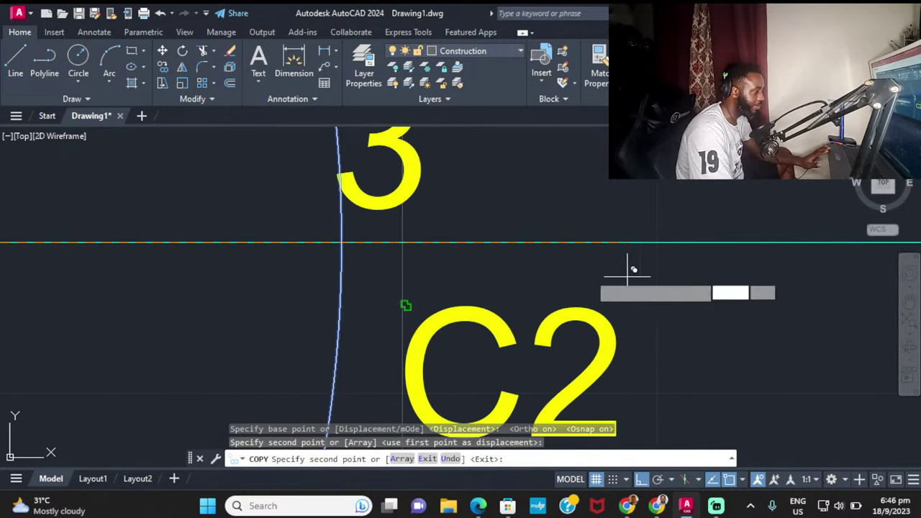
# Step: Copy the 50 mm diameter rolling circle so that copies are centred on points C2 through C6
pyautogui.click(405, 241)
pyautogui.scroll(-5, 411, 270)
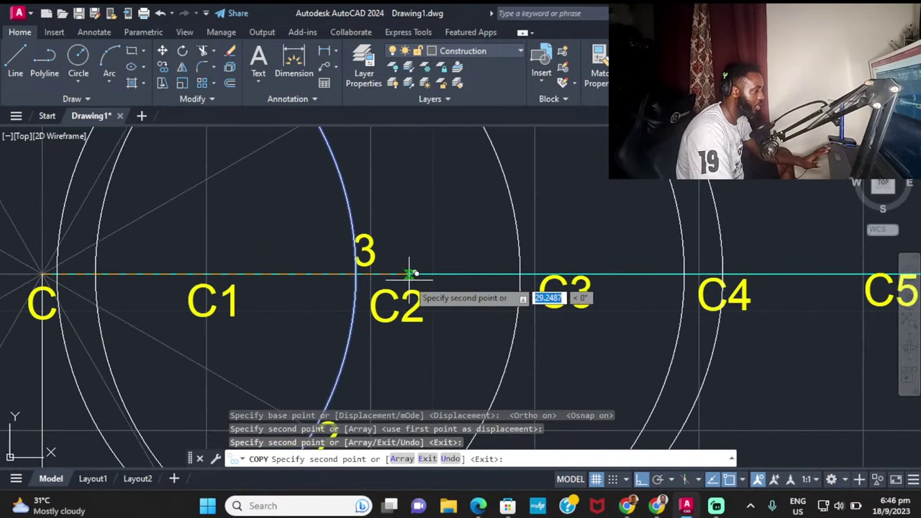
pyautogui.click(539, 265)
pyautogui.moveTo(539, 265)
pyautogui.mouseDown(button='middle')
pyautogui.moveTo(565, 293)
pyautogui.moveTo(640, 271)
pyautogui.moveTo(536, 279)
pyautogui.mouseUp(button='middle')
pyautogui.click(605, 273)
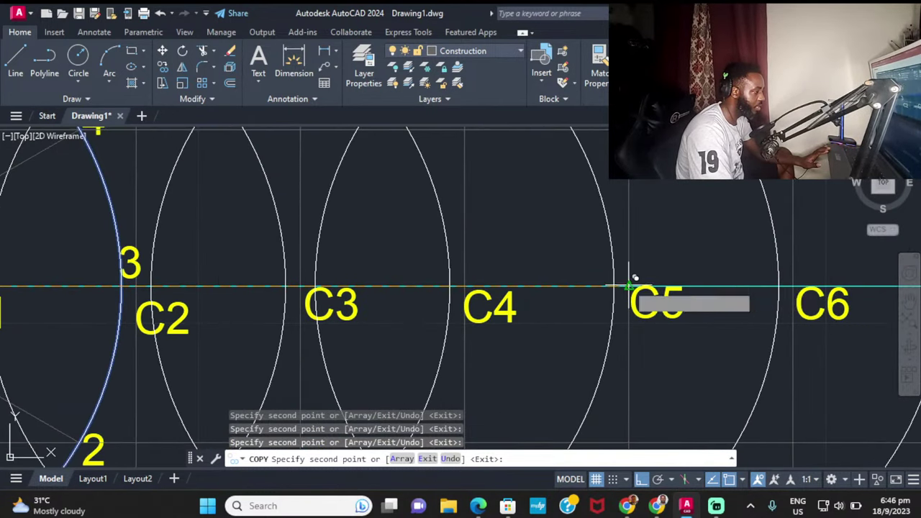
pyautogui.click(635, 278)
pyautogui.moveTo(810, 283)
pyautogui.mouseDown(button='middle')
pyautogui.moveTo(648, 278)
pyautogui.moveTo(493, 297)
pyautogui.mouseUp(button='middle')
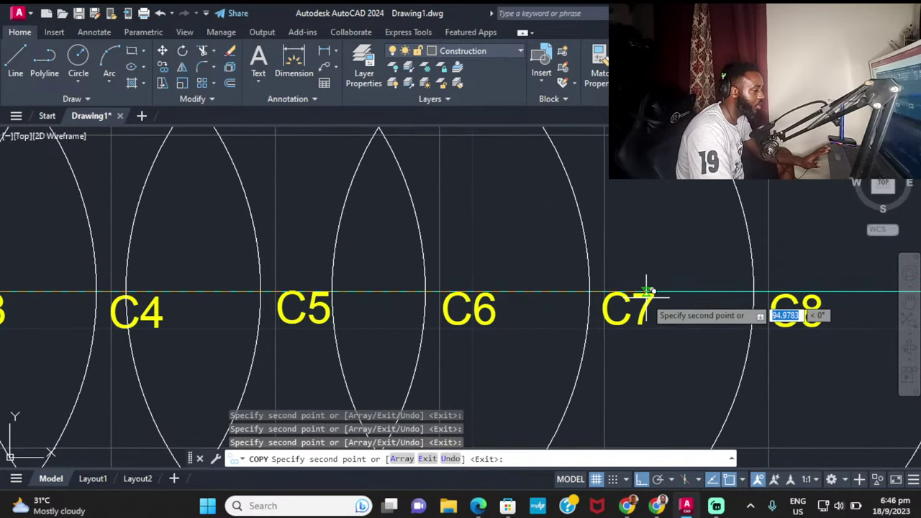
# Step: Place further copies of the rolling circle centred on C7 and C8 along the centre line
pyautogui.scroll(4, 596, 291)
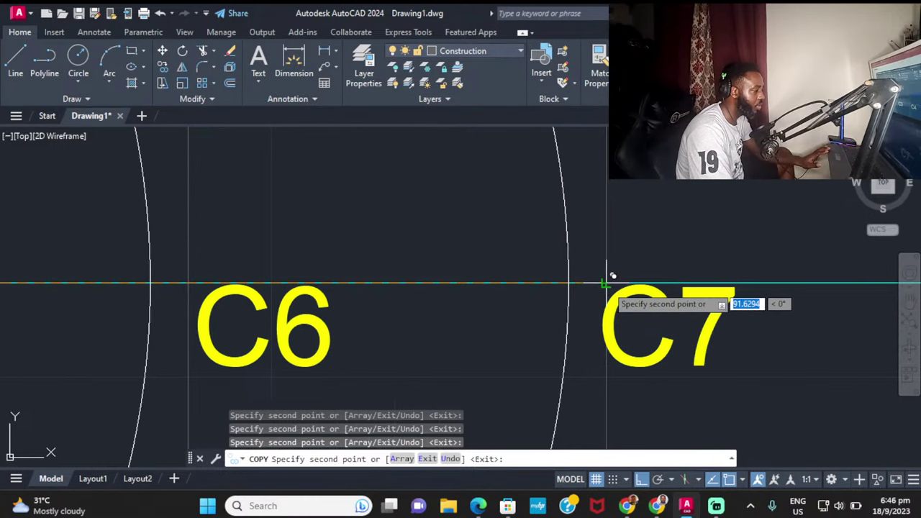
pyautogui.scroll(-2, 653, 279)
pyautogui.moveTo(684, 284); pyautogui.dragTo(653, 267, button='middle')
pyautogui.scroll(4, 653, 267)
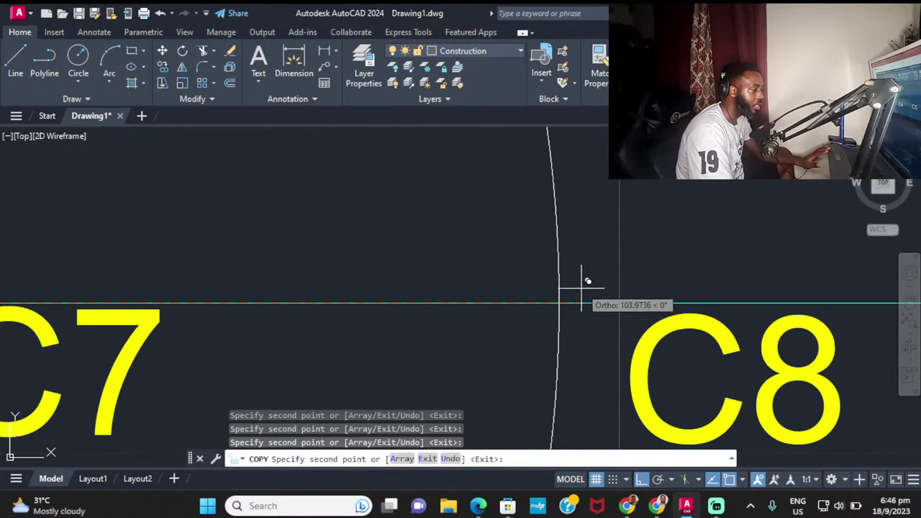
pyautogui.click(770, 299)
pyautogui.scroll(-2, 770, 299)
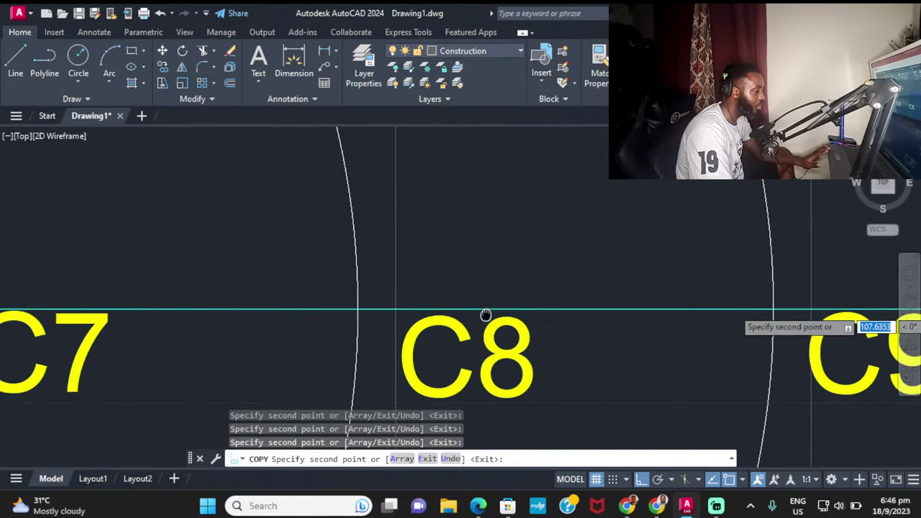
# Step: Place further copies of the rolling circle centred on C9 and C10 along the centre line
pyautogui.moveTo(849, 308); pyautogui.dragTo(678, 303, button='middle')
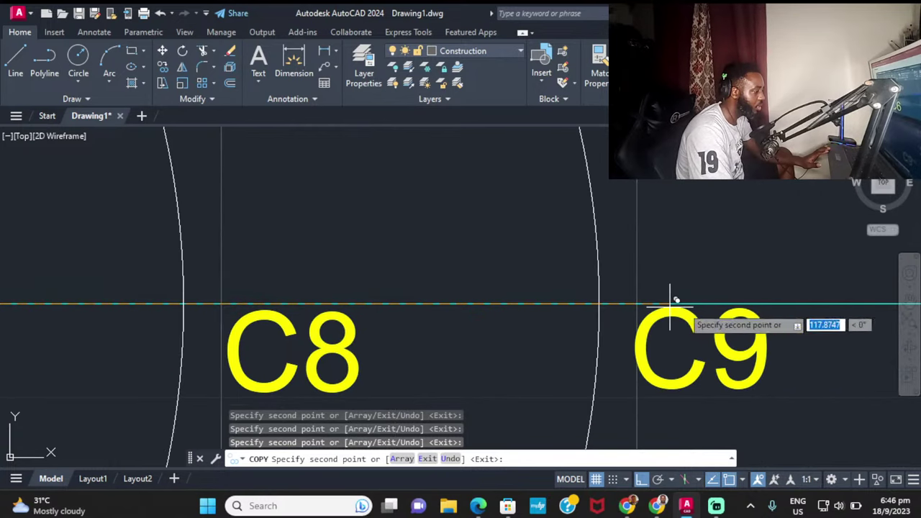
pyautogui.click(670, 301)
pyautogui.scroll(-4, 530, 303)
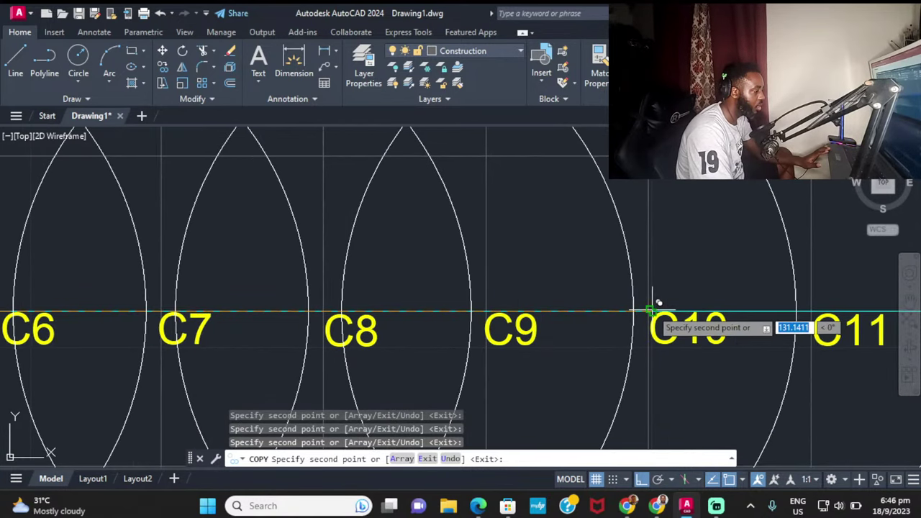
pyautogui.scroll(3, 653, 306)
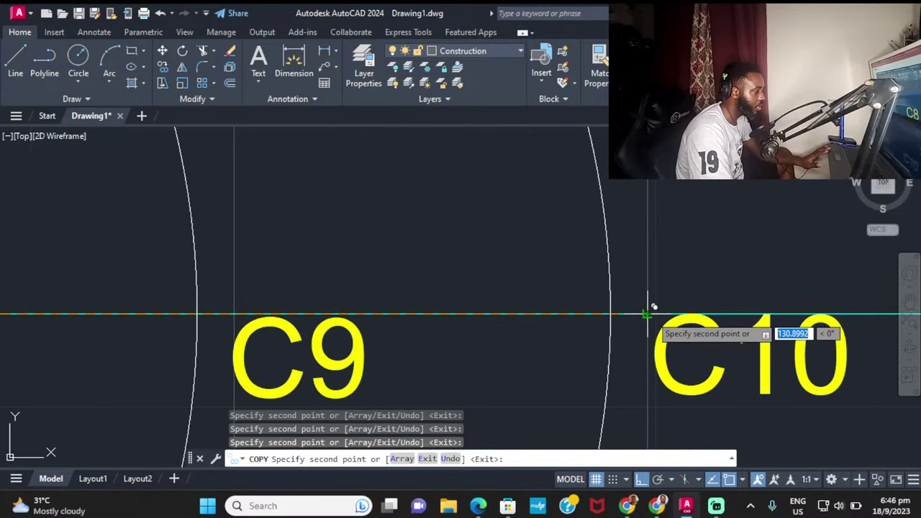
pyautogui.scroll(-3, 652, 308)
pyautogui.click(689, 312)
pyautogui.moveTo(899, 309); pyautogui.dragTo(638, 296, button='middle')
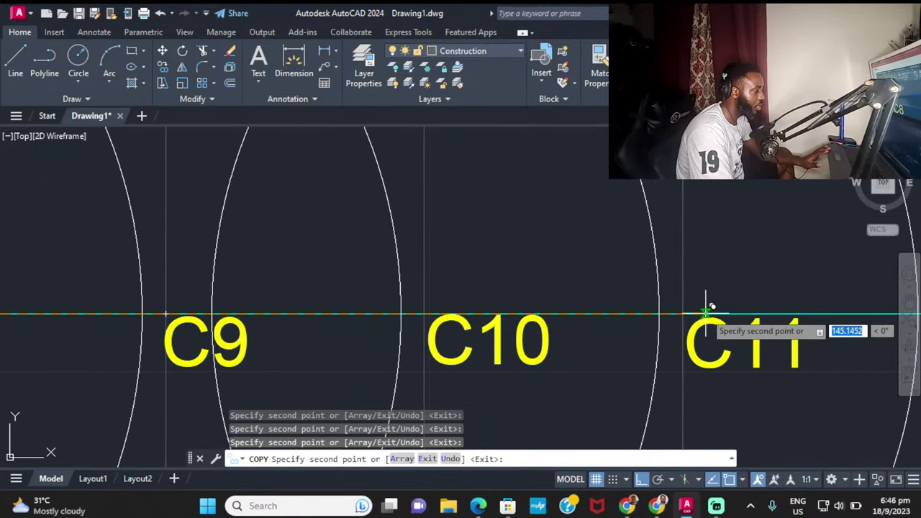
# Step: Place the last rolling circle copies centred on C11 and C12, and end the Copy command
pyautogui.scroll(-5, 803, 309)
pyautogui.click(800, 311)
pyautogui.moveTo(801, 311); pyautogui.dragTo(518, 310, button='middle')
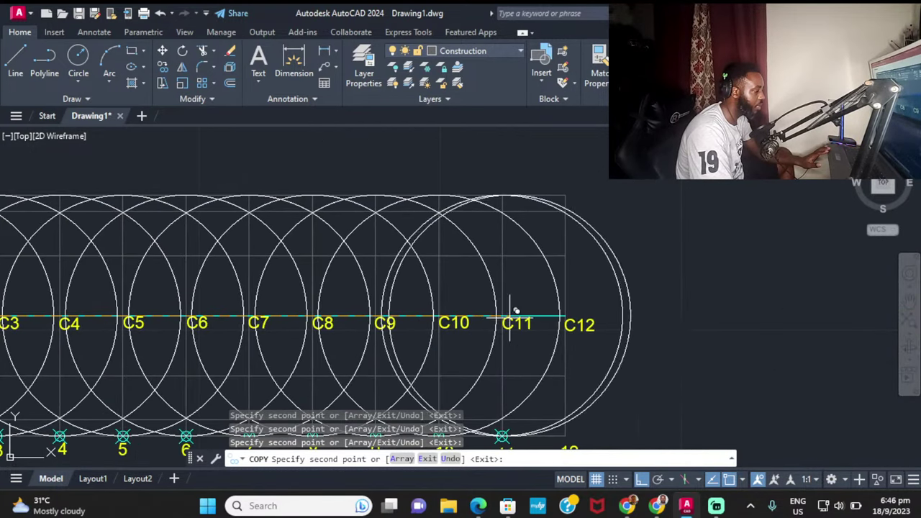
pyautogui.scroll(3, 568, 311)
pyautogui.scroll(3, 565, 310)
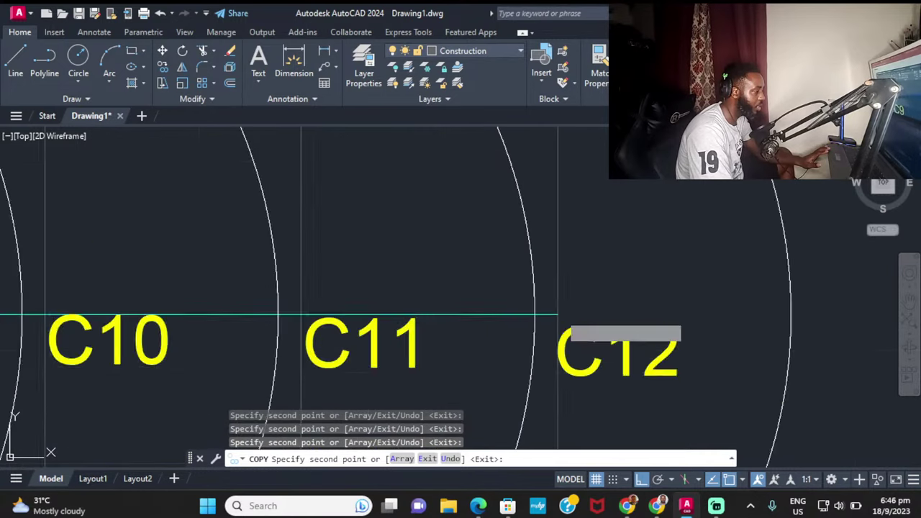
pyautogui.scroll(-6, 551, 313)
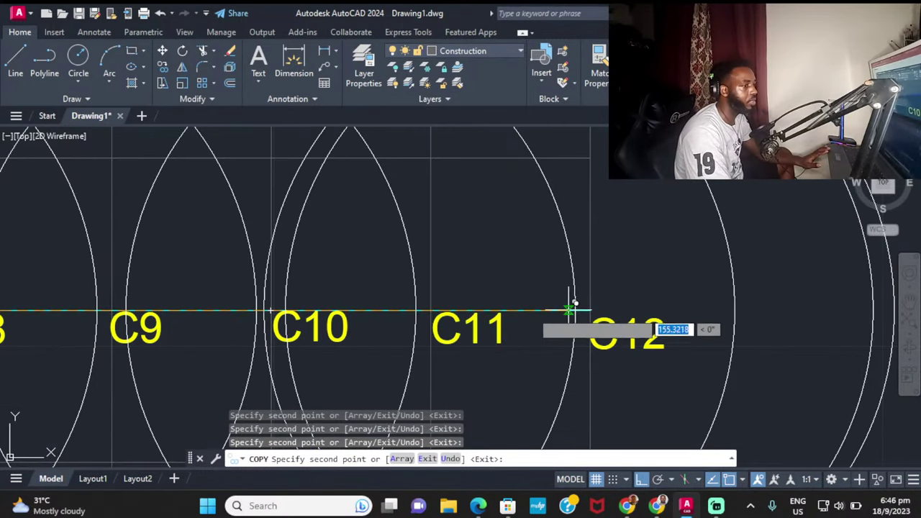
pyautogui.click(586, 311)
pyautogui.press('Escape')
# Step: Draw a circle on the Construction layer centred at C, with its radius reaching the end of the vertical line at P
pyautogui.scroll(-8, 390, 277)
pyautogui.moveTo(112, 279); pyautogui.dragTo(430, 258, button='middle')
pyautogui.scroll(4, 432, 259)
pyautogui.scroll(-6, 473, 267)
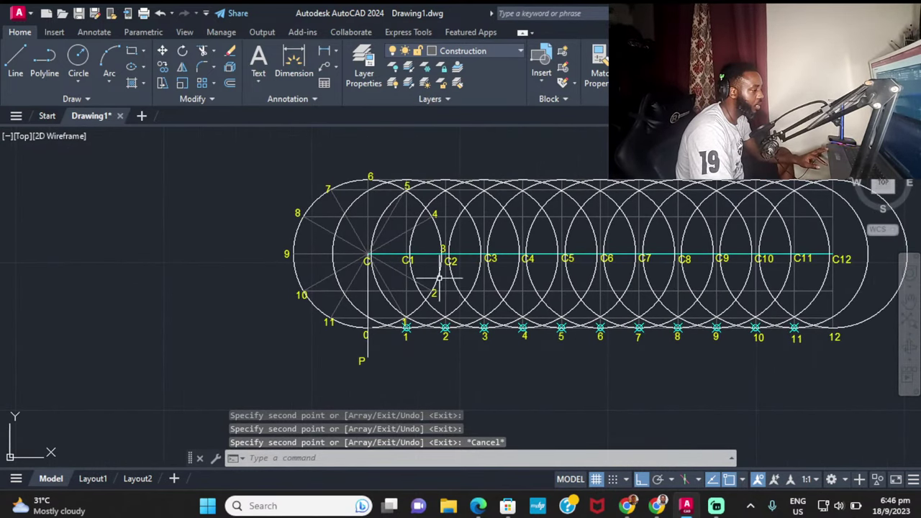
pyautogui.moveTo(608, 273); pyautogui.dragTo(437, 277, button='middle')
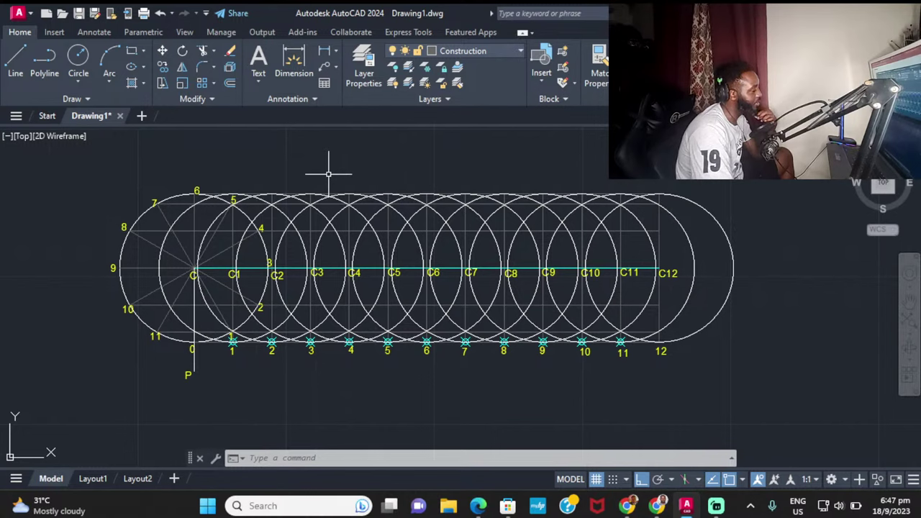
pyautogui.click(78, 59)
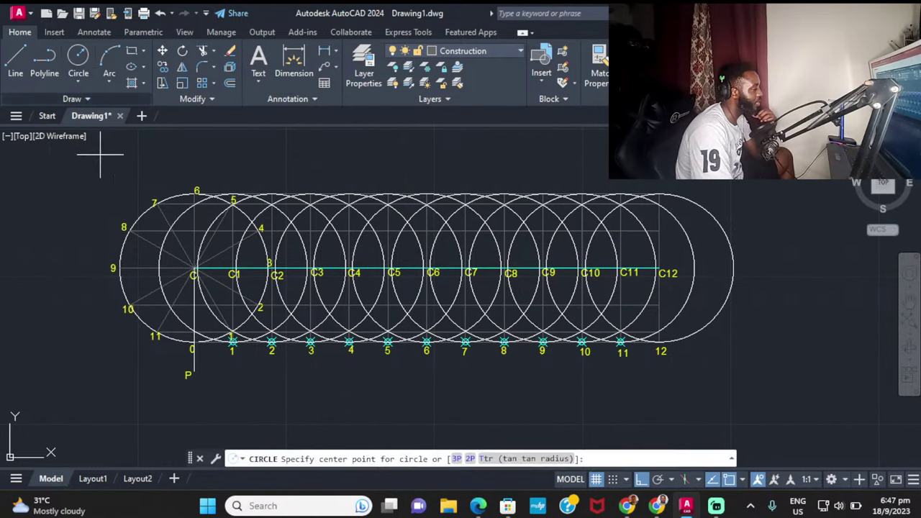
pyautogui.scroll(4, 101, 153)
pyautogui.moveTo(342, 398); pyautogui.dragTo(347, 266, button='middle')
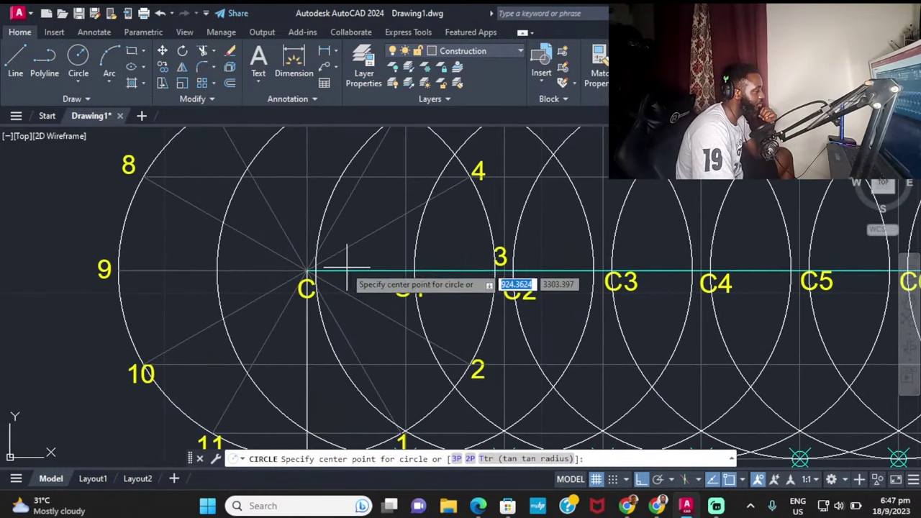
pyautogui.scroll(4, 298, 259)
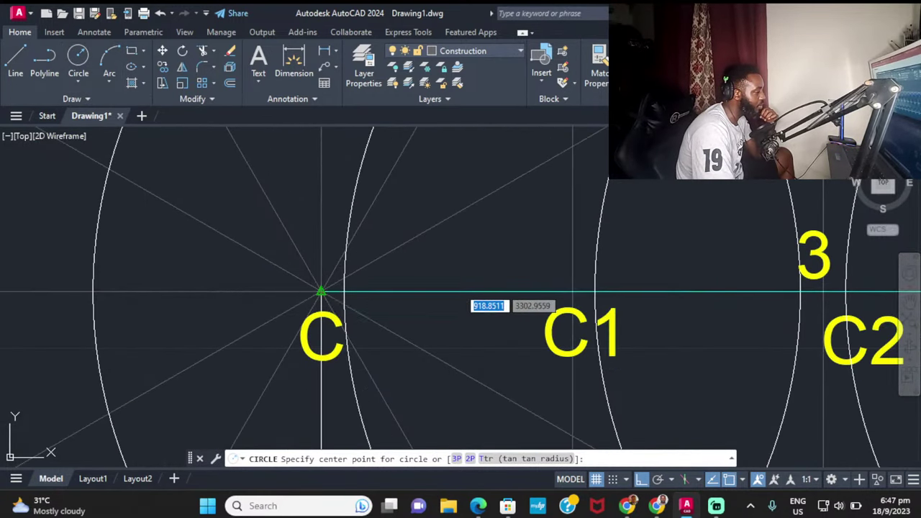
pyautogui.click(321, 292)
pyautogui.scroll(-5, 300, 158)
pyautogui.scroll(4, 315, 336)
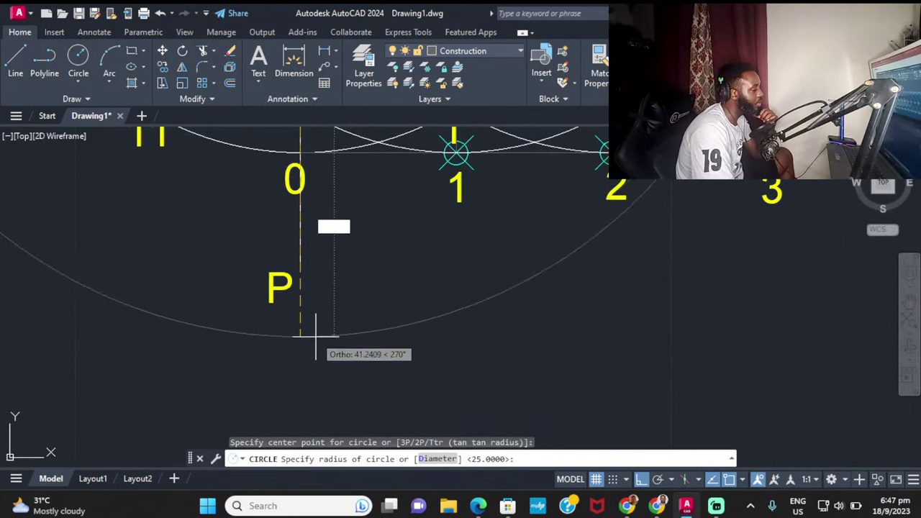
pyautogui.click(295, 272)
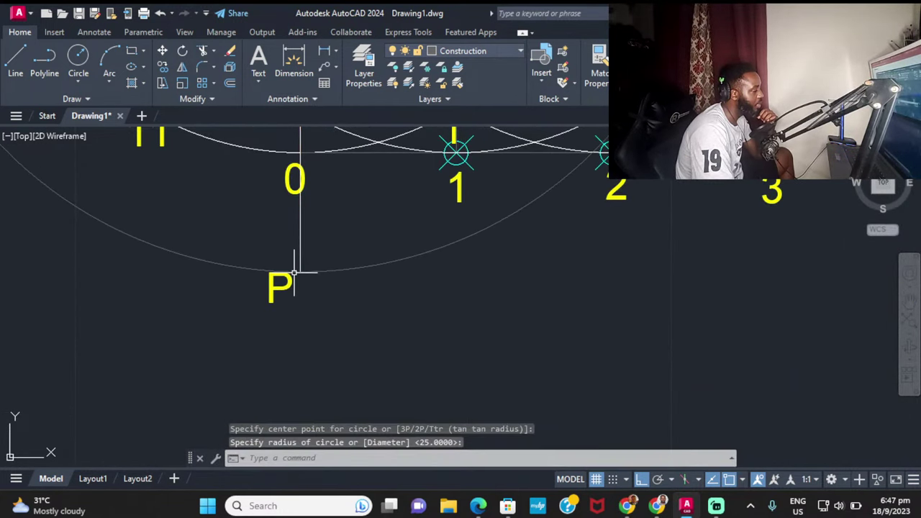
# Step: Erase the rolling circle copies centred on C6, C8, C9, C10, C11 and C12
pyautogui.scroll(-5, 294, 272)
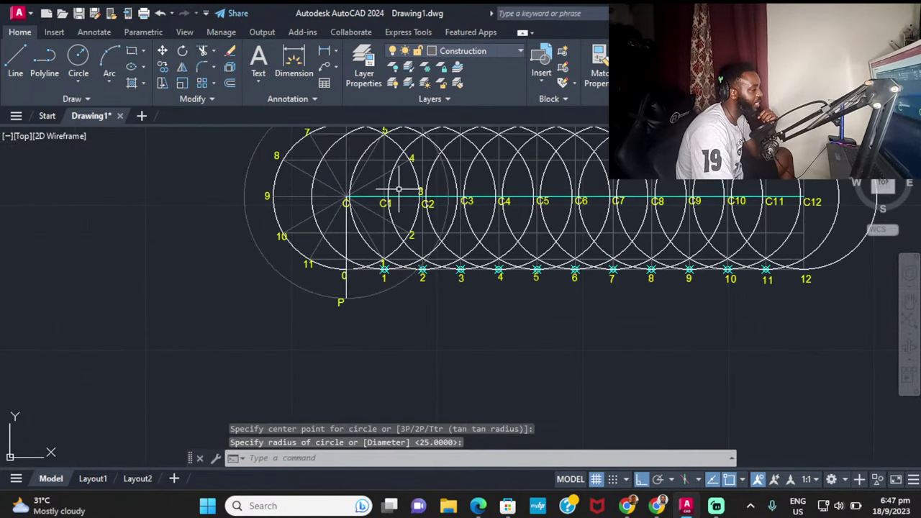
pyautogui.scroll(-2, 398, 189)
pyautogui.scroll(2, 398, 189)
pyautogui.moveTo(373, 218)
pyautogui.mouseDown(button='middle')
pyautogui.moveTo(374, 293)
pyautogui.moveTo(354, 303)
pyautogui.mouseUp(button='middle')
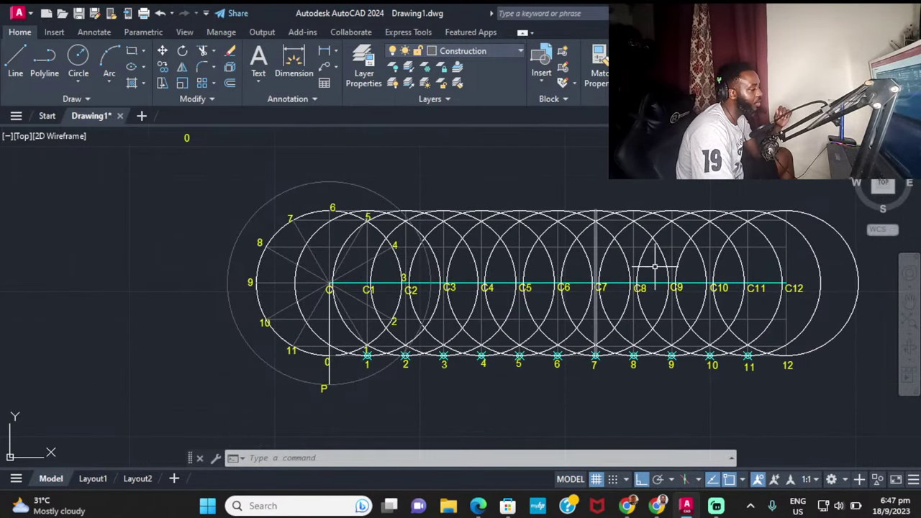
pyautogui.click(817, 207)
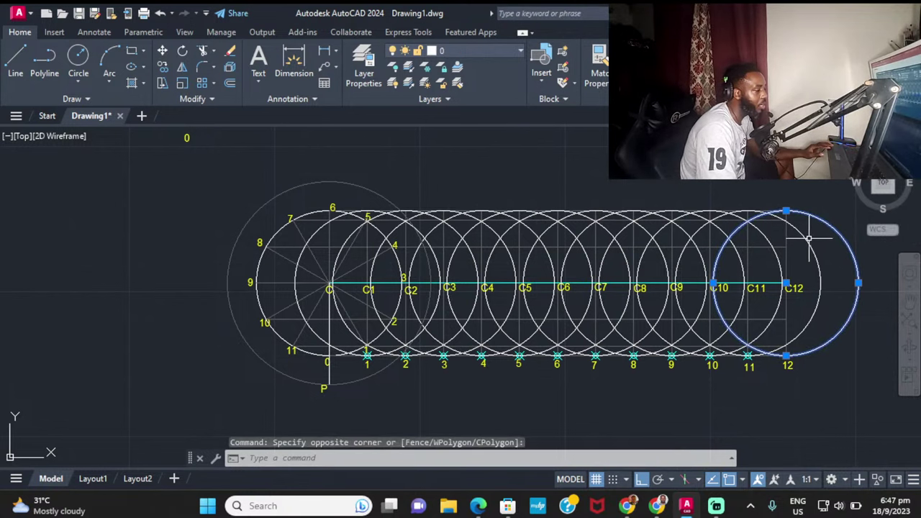
pyautogui.click(777, 255)
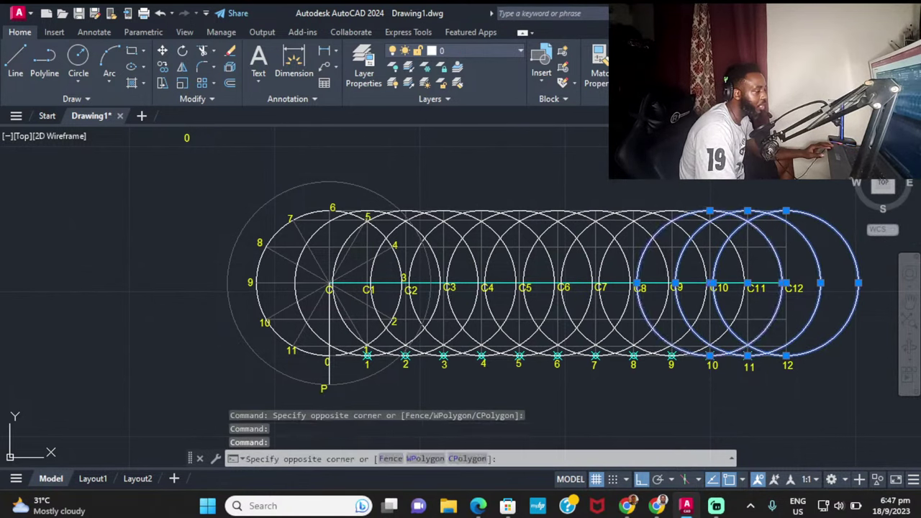
pyautogui.hotkey('ctrl', 'shift', 'p')
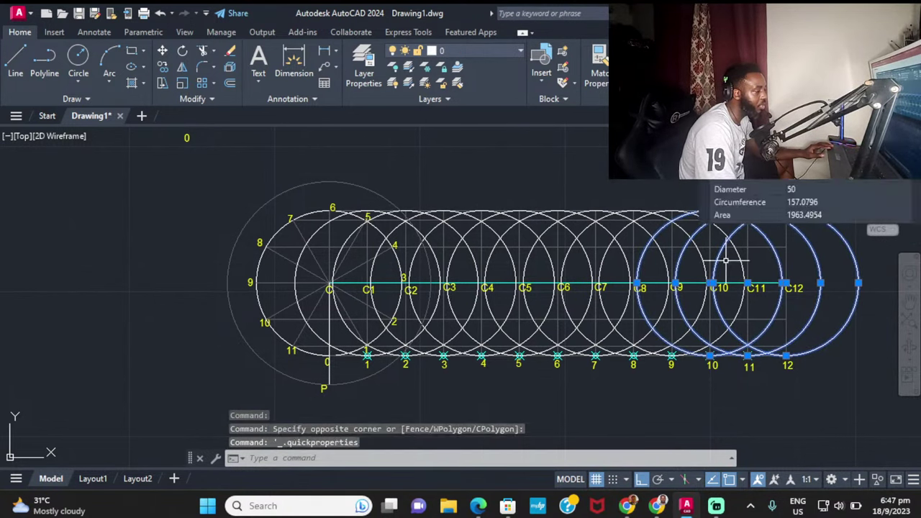
pyautogui.click(745, 250)
pyautogui.click(727, 260)
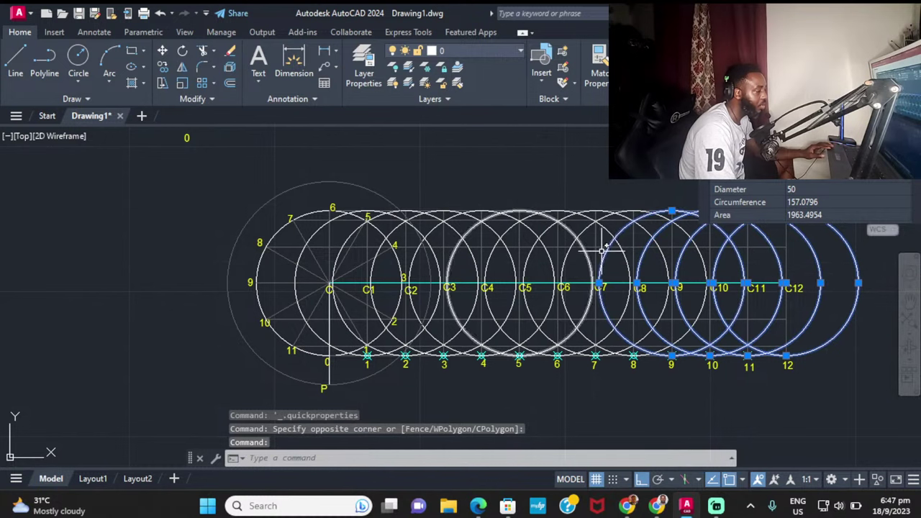
pyautogui.click(621, 234)
pyautogui.click(597, 231)
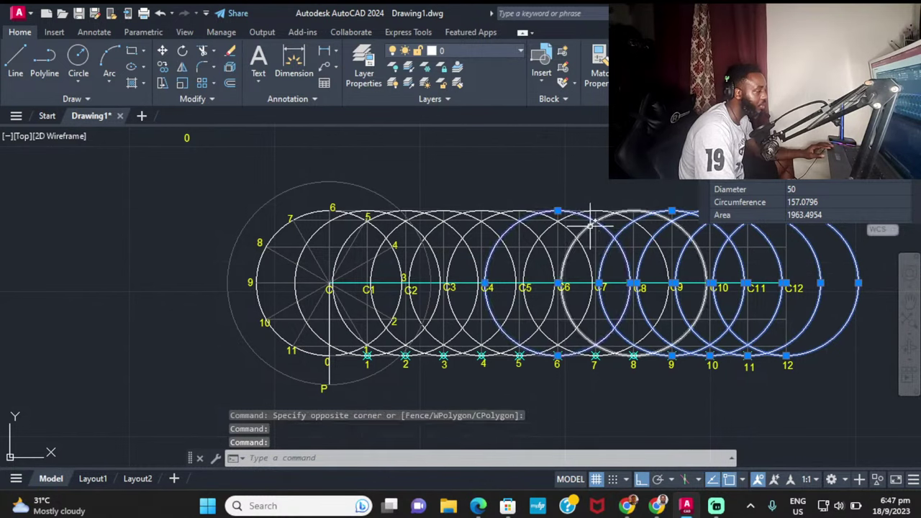
pyautogui.click(585, 230)
pyautogui.press('Delete')
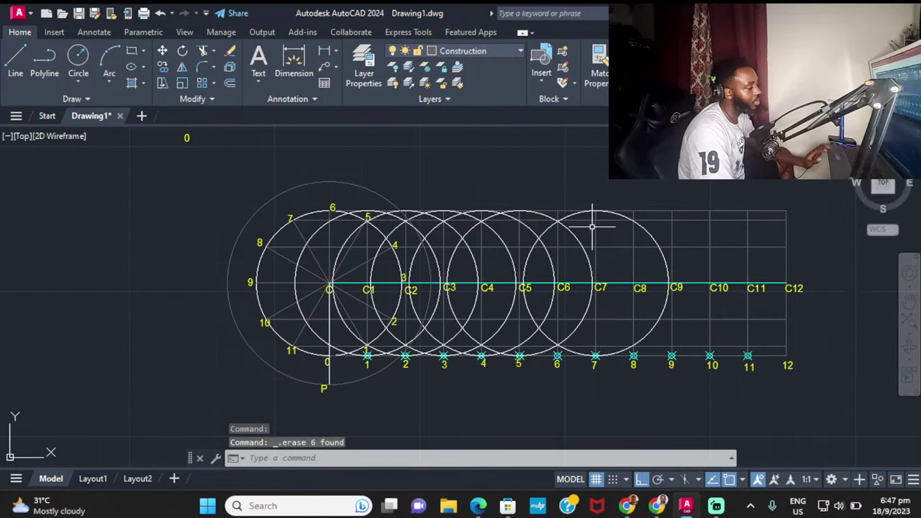
# Step: Erase the rolling circle copies centred on C1 through C5 and C7, keeping the original circle at C
pyautogui.click(325, 229)
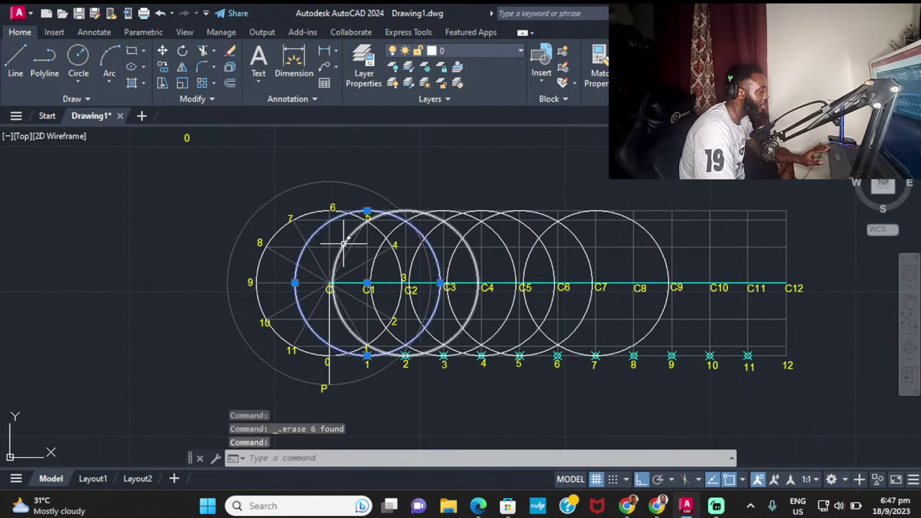
pyautogui.click(344, 244)
pyautogui.scroll(2, 411, 234)
pyautogui.click(381, 228)
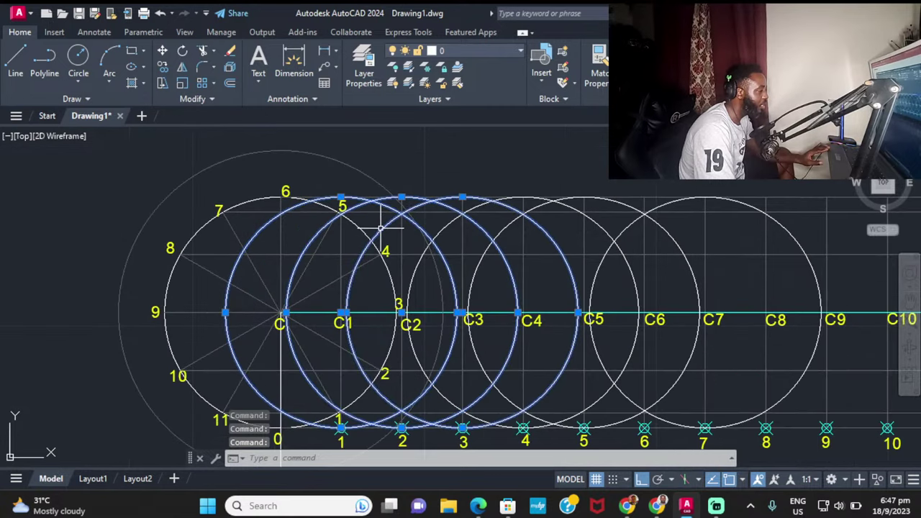
pyautogui.click(385, 229)
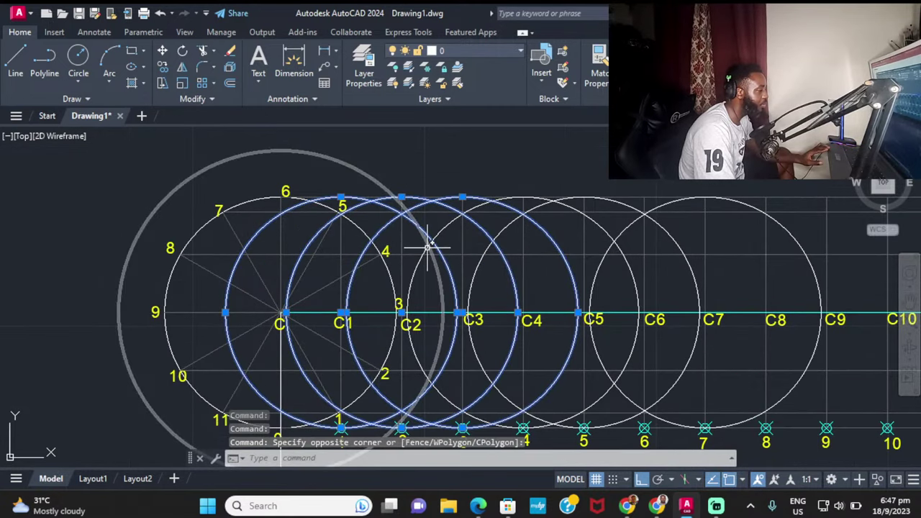
pyautogui.click(421, 257)
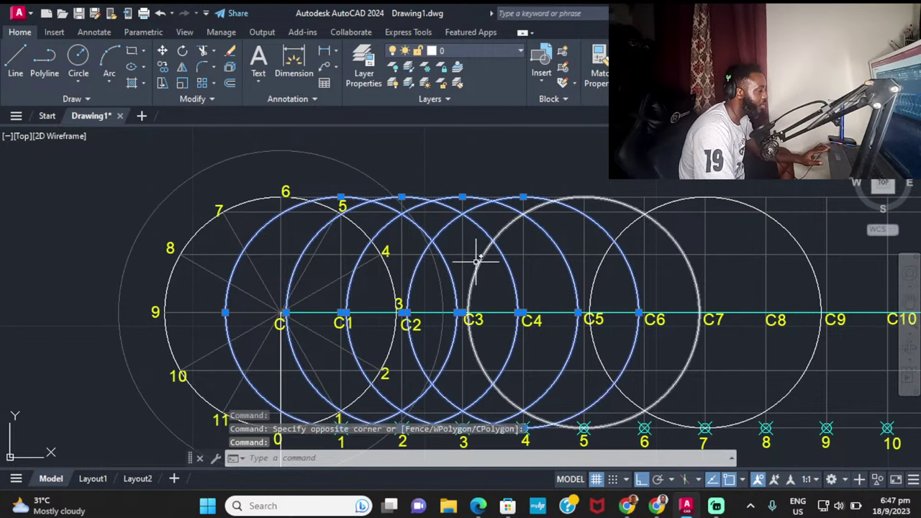
pyautogui.click(478, 262)
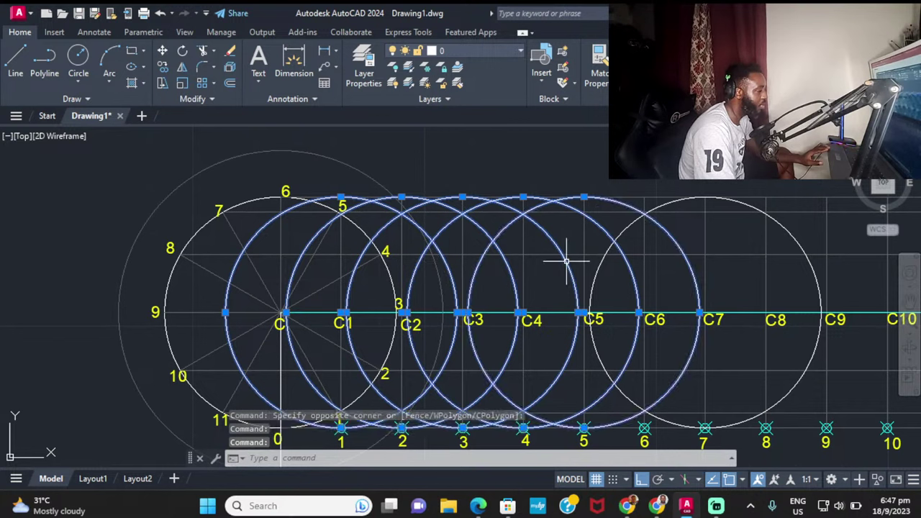
pyautogui.click(601, 264)
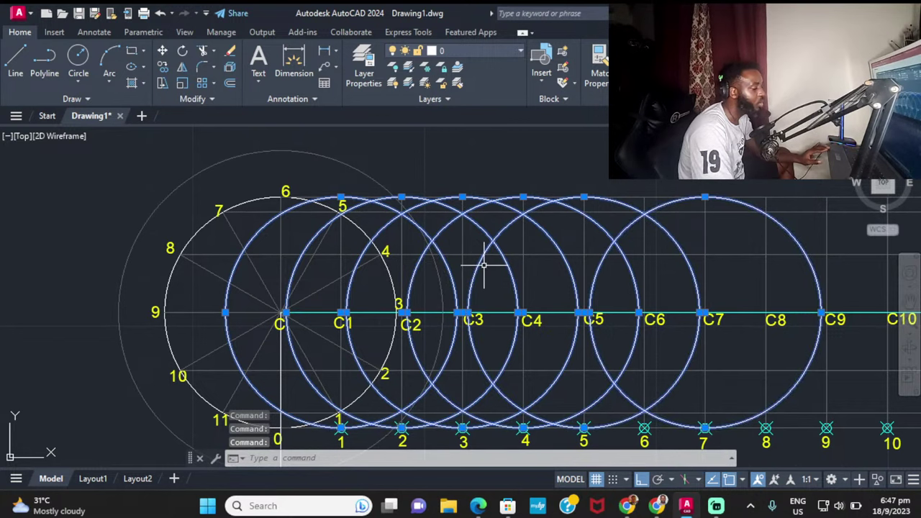
pyautogui.press('Delete')
pyautogui.scroll(-3, 431, 252)
pyautogui.moveTo(432, 252)
pyautogui.mouseDown(button='middle')
pyautogui.moveTo(319, 257)
pyautogui.moveTo(428, 216)
pyautogui.mouseUp(button='middle')
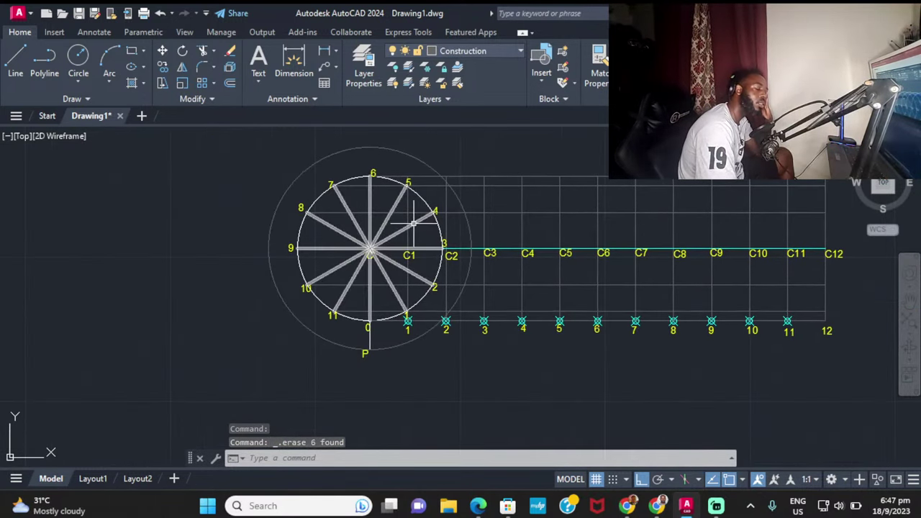
# Step: Try to extend the radial line array inside the rolling circle out to the larger circle through P
pyautogui.click(370, 193)
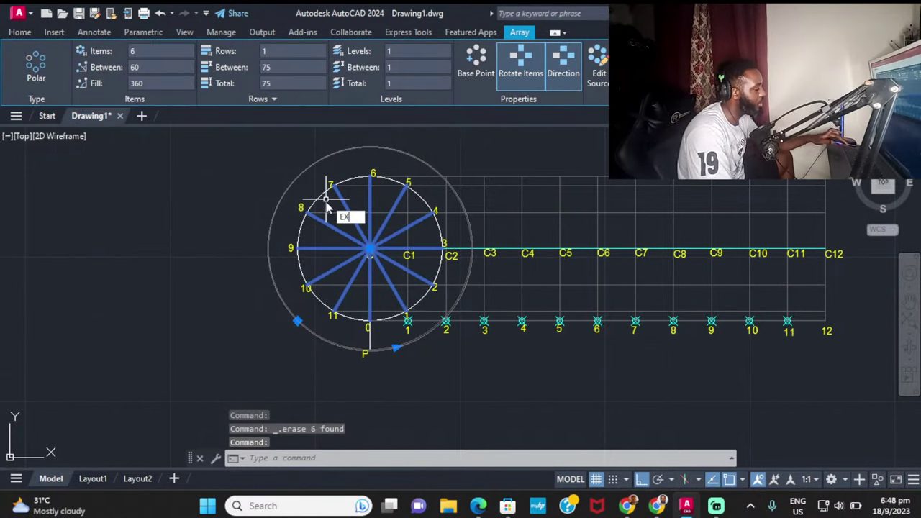
pyautogui.press('Return')
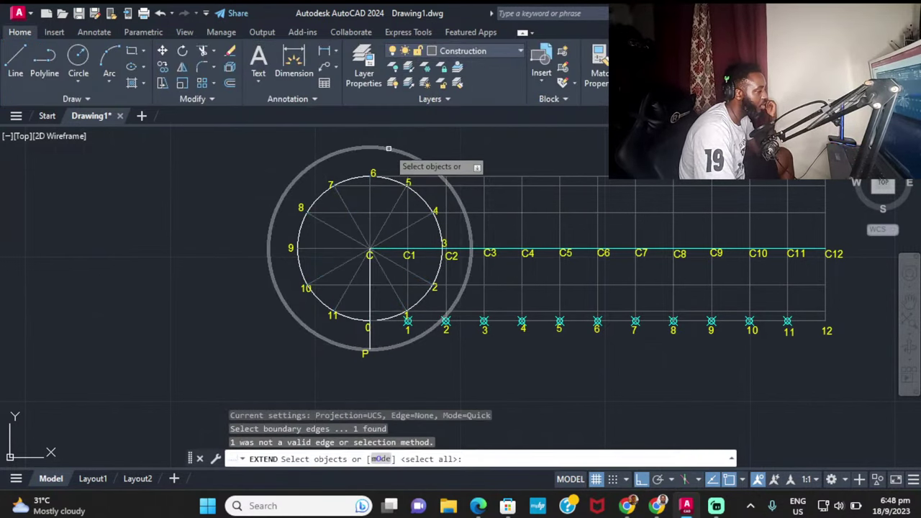
pyautogui.click(382, 148)
pyautogui.press('Return')
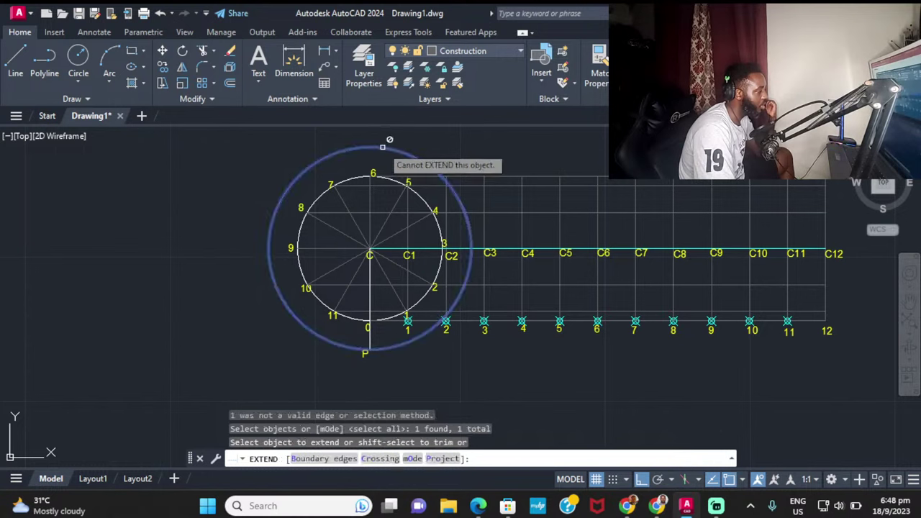
pyautogui.click(355, 179)
pyautogui.press('Escape')
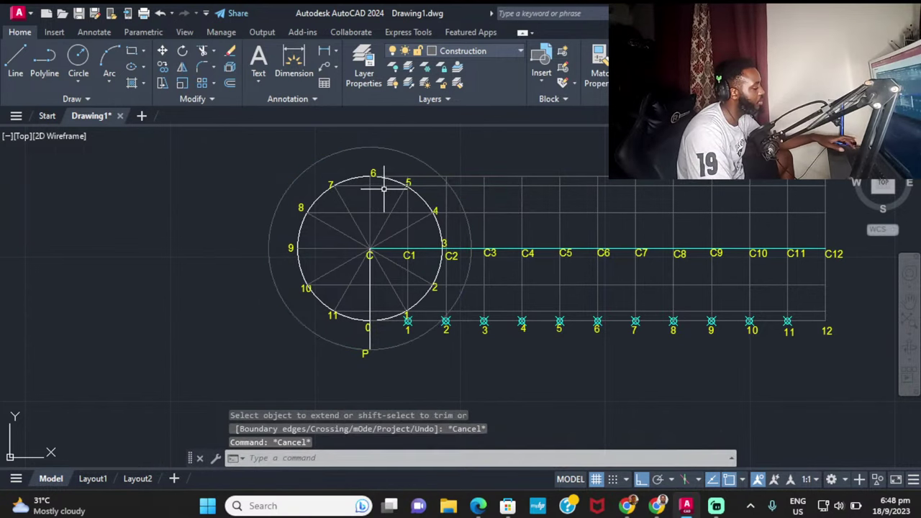
pyautogui.write('T')
pyautogui.press('Escape')
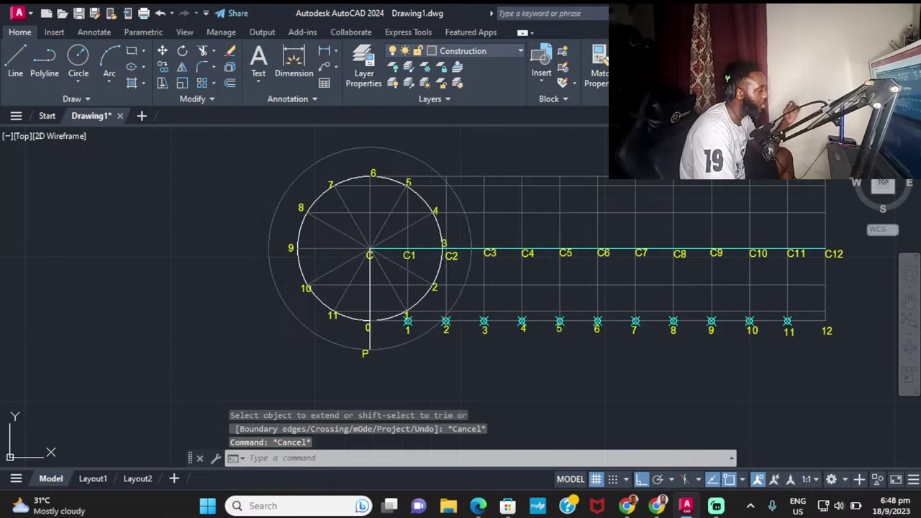
pyautogui.write('EXT')
pyautogui.press('Return')
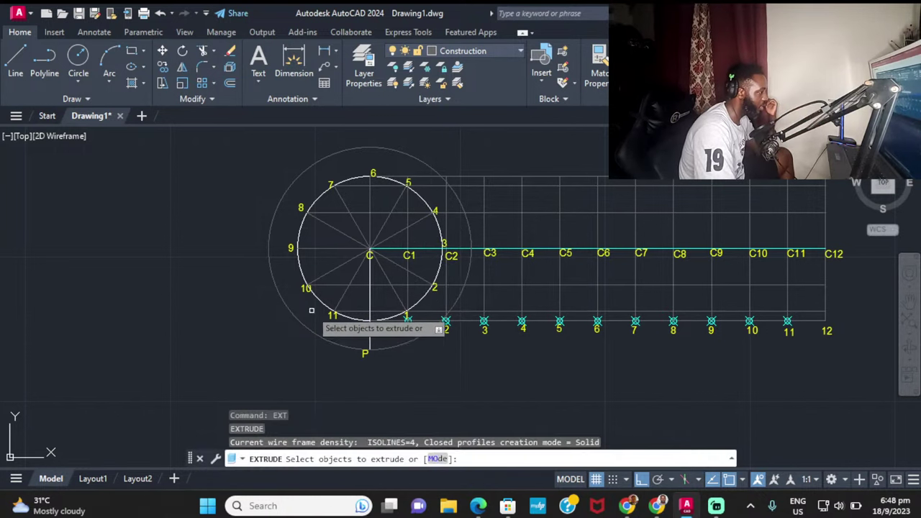
pyautogui.click(350, 214)
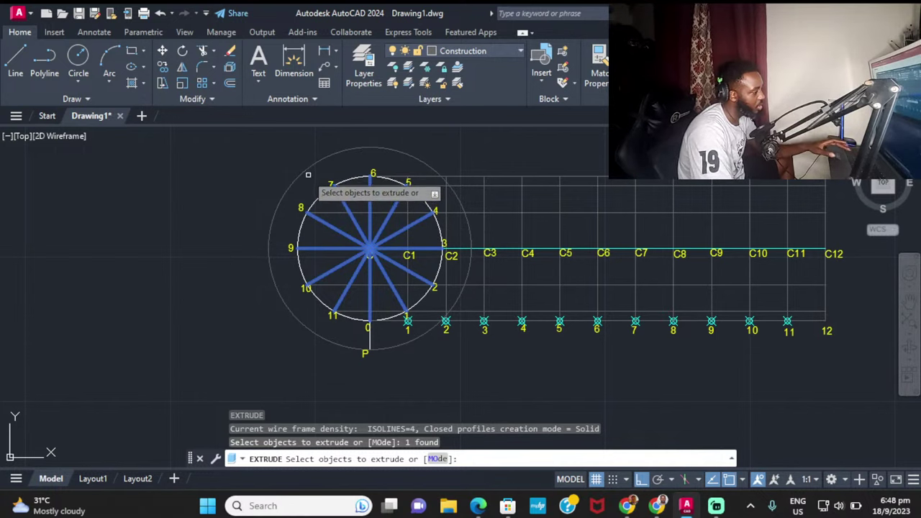
pyautogui.press('Return')
pyautogui.press('Escape')
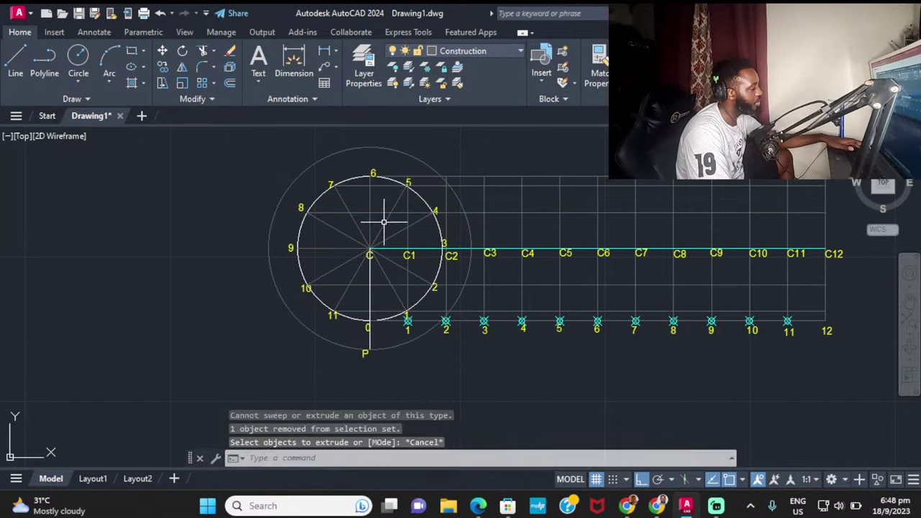
# Step: Erase the radial line array at C and draw vertical and horizontal diameters across the larger circle through P
pyautogui.click(384, 239)
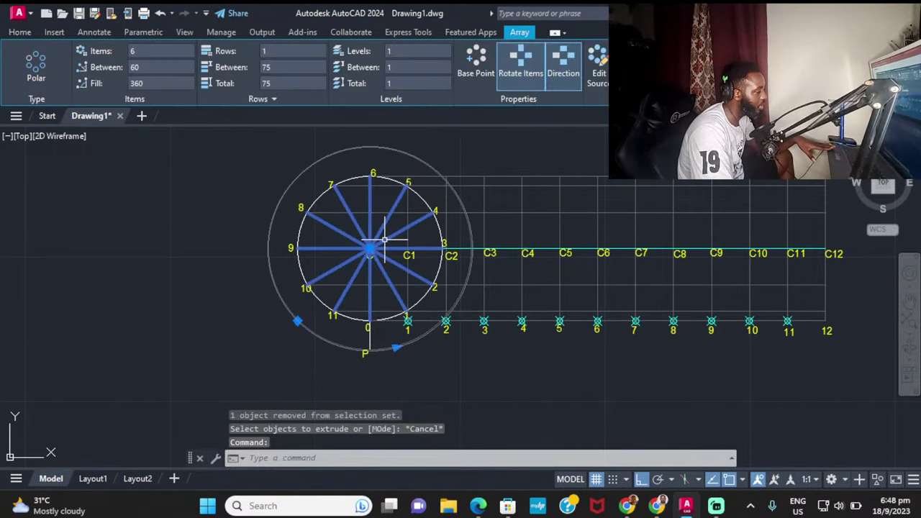
pyautogui.press('Delete')
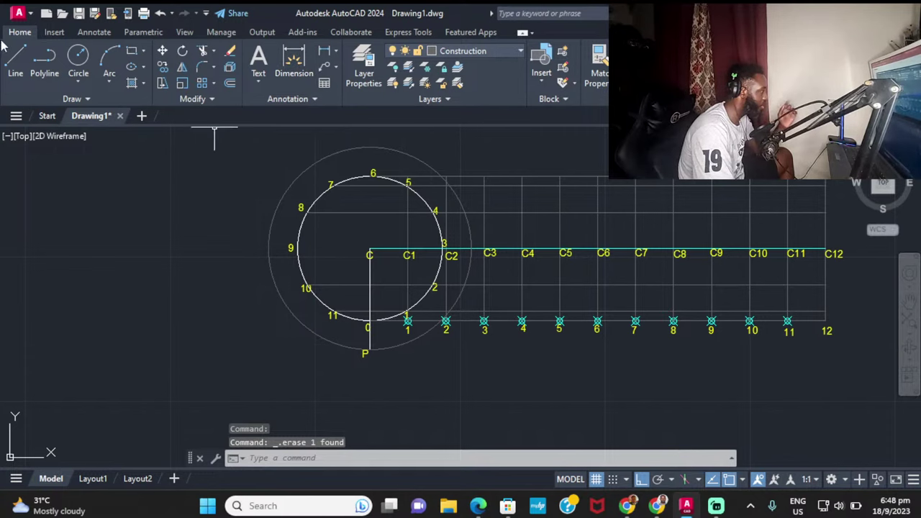
pyautogui.click(16, 62)
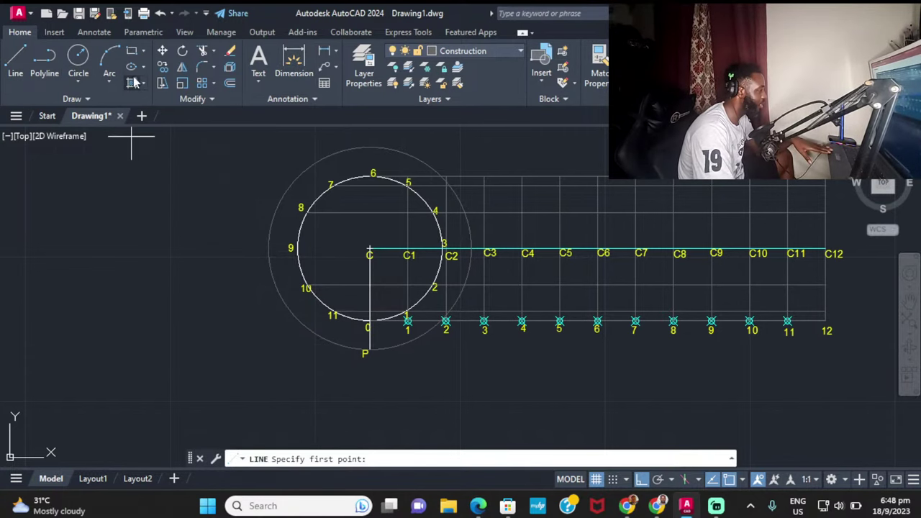
pyautogui.click(15, 57)
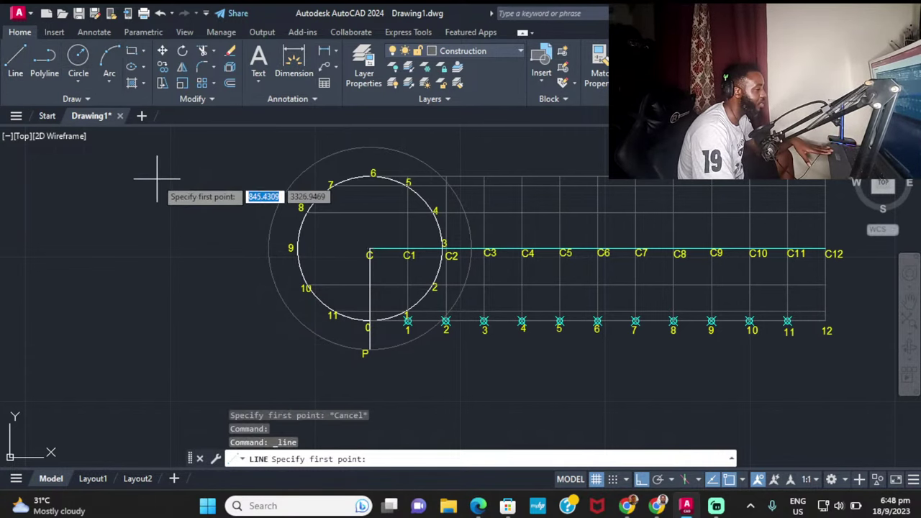
pyautogui.click(369, 352)
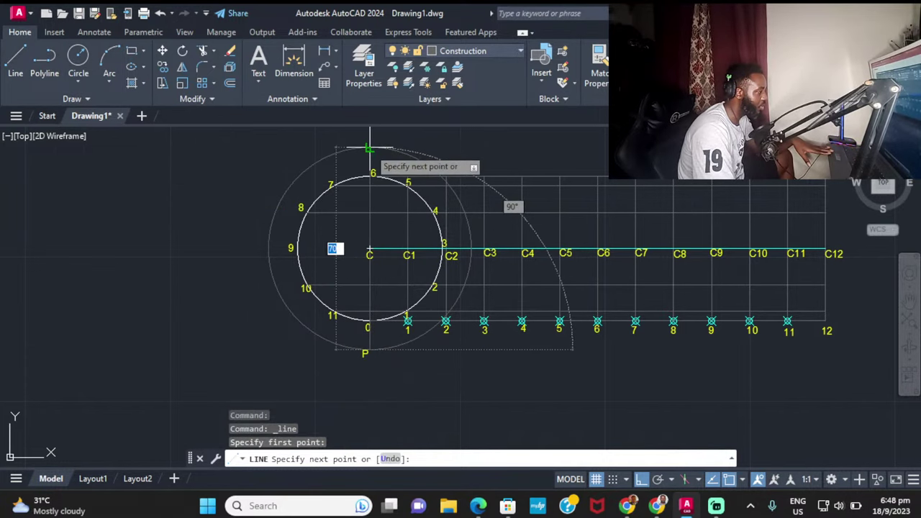
pyautogui.press('Return')
pyautogui.press('Return')
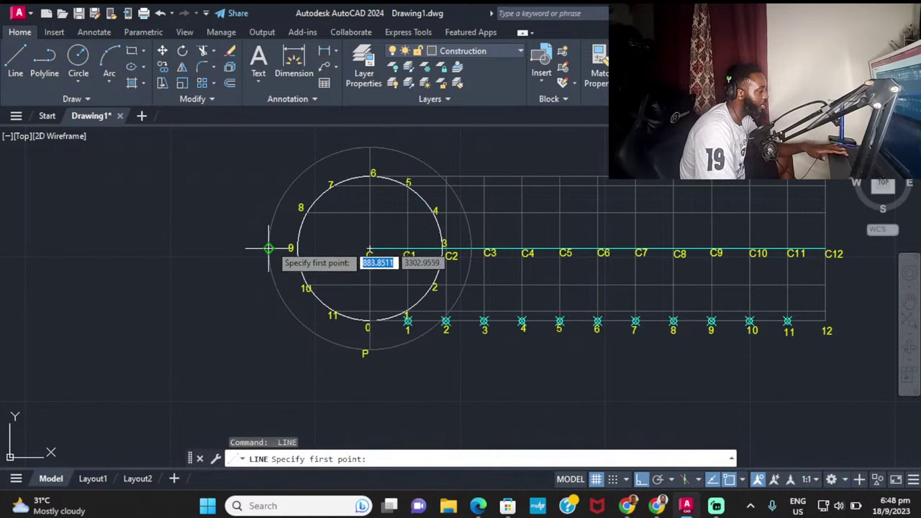
pyautogui.click(267, 249)
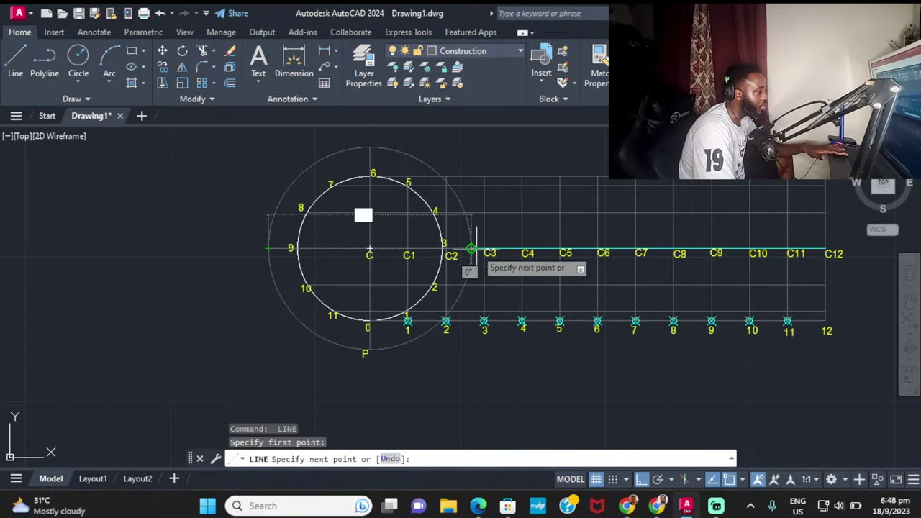
pyautogui.press('Escape')
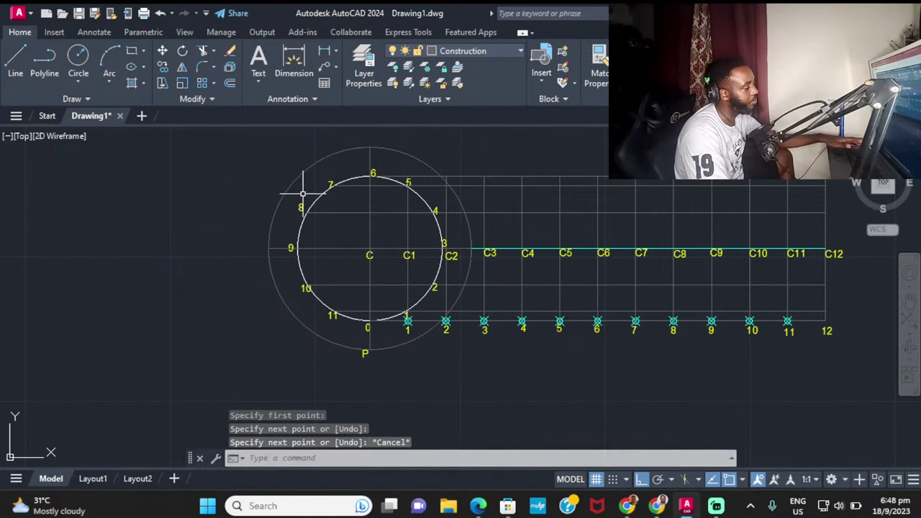
# Step: Create a polar array of the two diameters about C with 6 items over 360 degrees
pyautogui.click(369, 154)
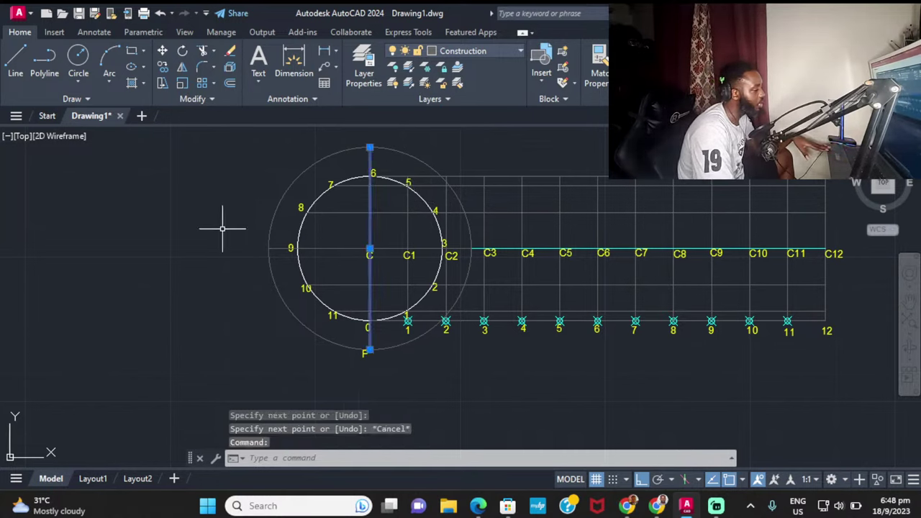
pyautogui.click(279, 249)
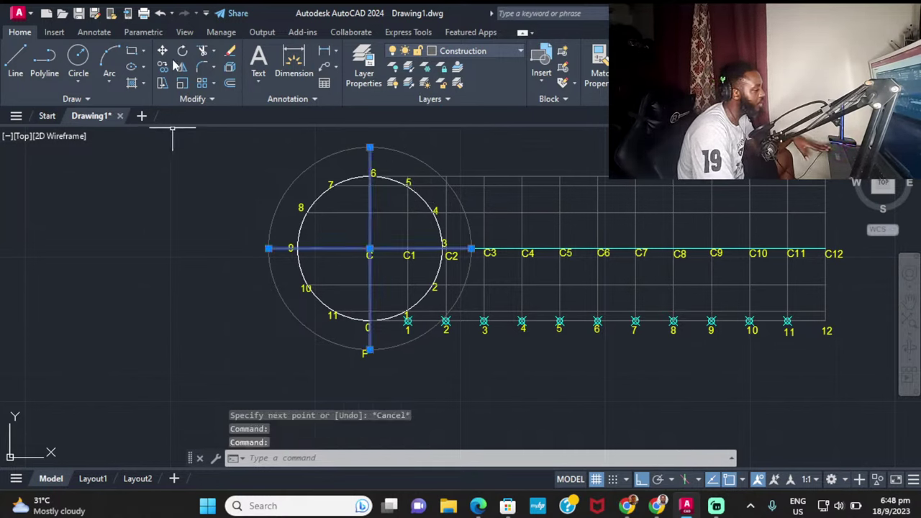
pyautogui.write('A')
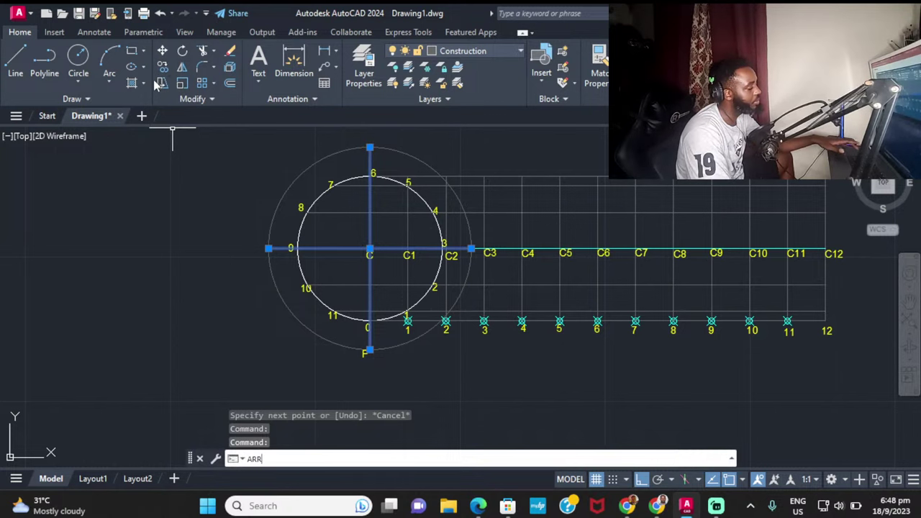
pyautogui.write('RR')
pyautogui.click(274, 345)
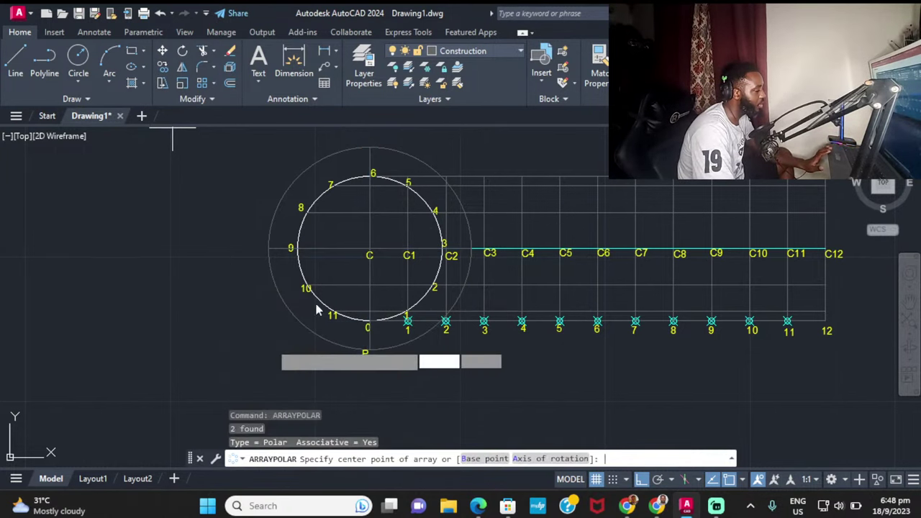
pyautogui.scroll(4, 370, 252)
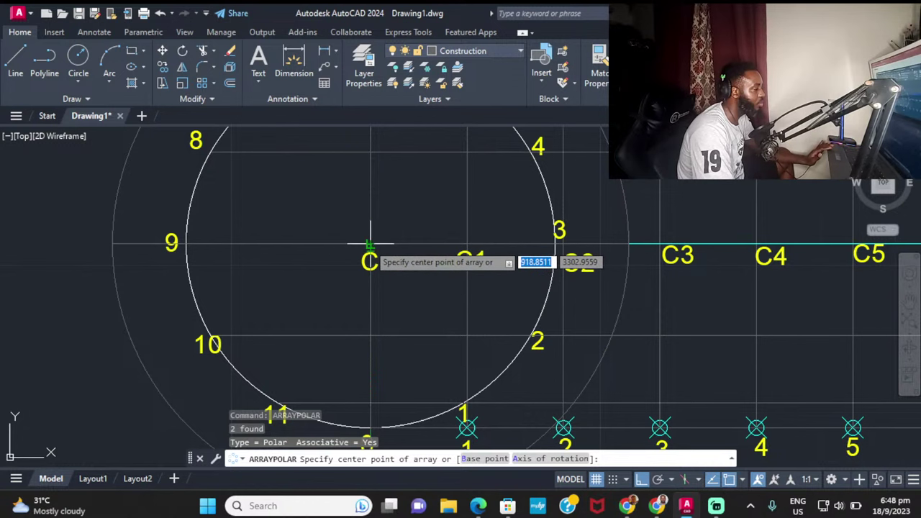
pyautogui.click(370, 243)
pyautogui.scroll(-5, 293, 244)
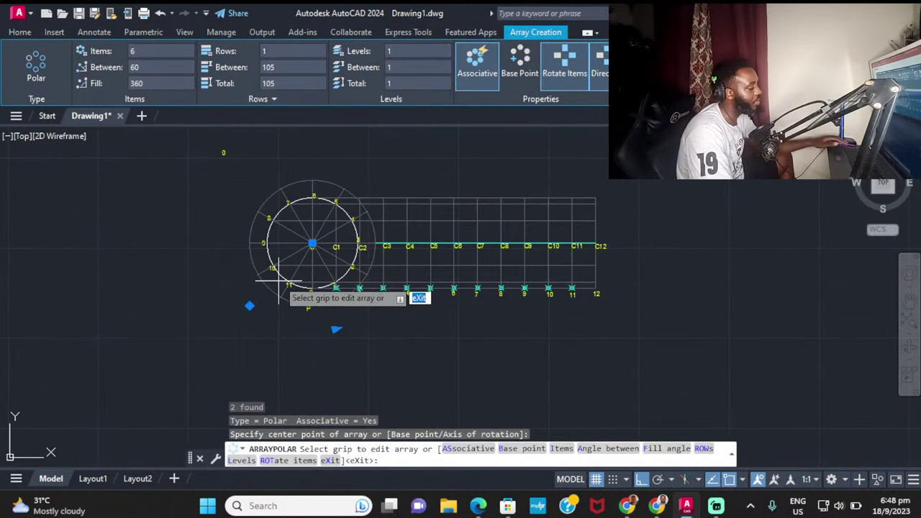
pyautogui.press('Escape')
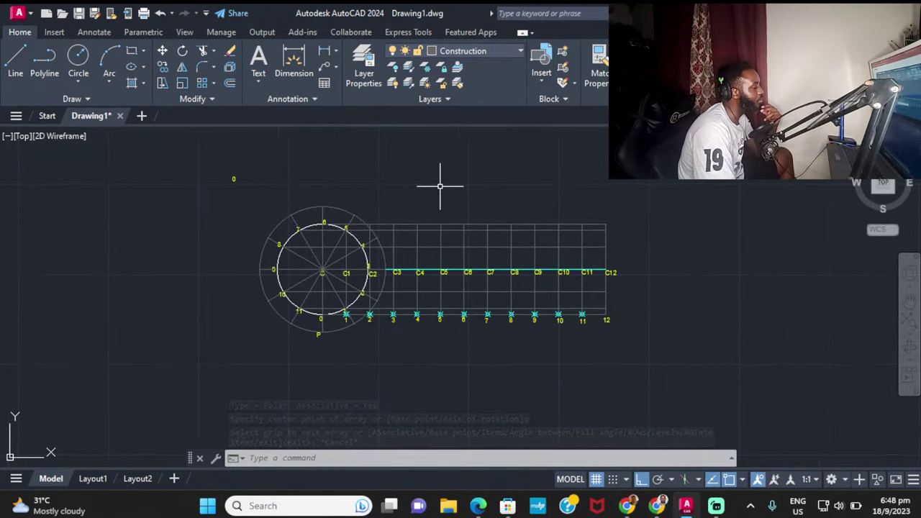
# Step: Erase the horizontal projection lines through points 1/11, 2/10, 4/8, 5/7 and 6, keeping the centre line and base line
pyautogui.scroll(2, 440, 186)
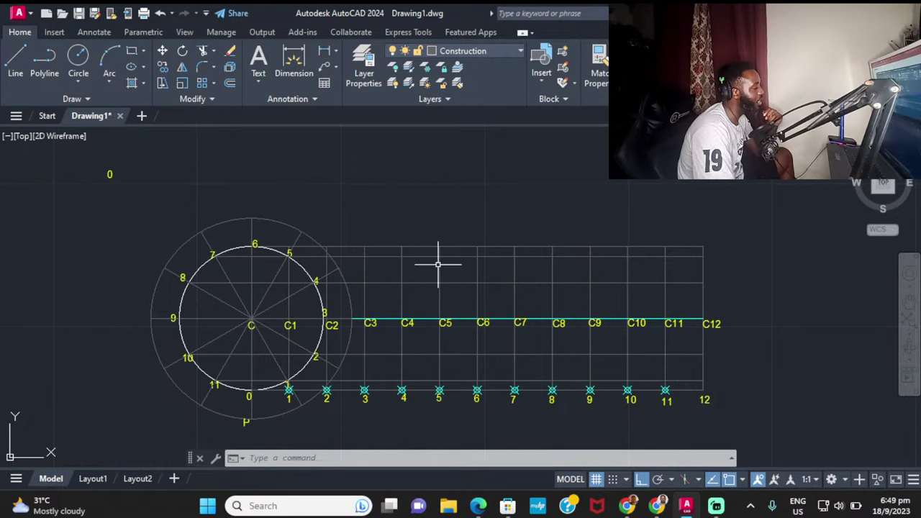
pyautogui.moveTo(403, 257)
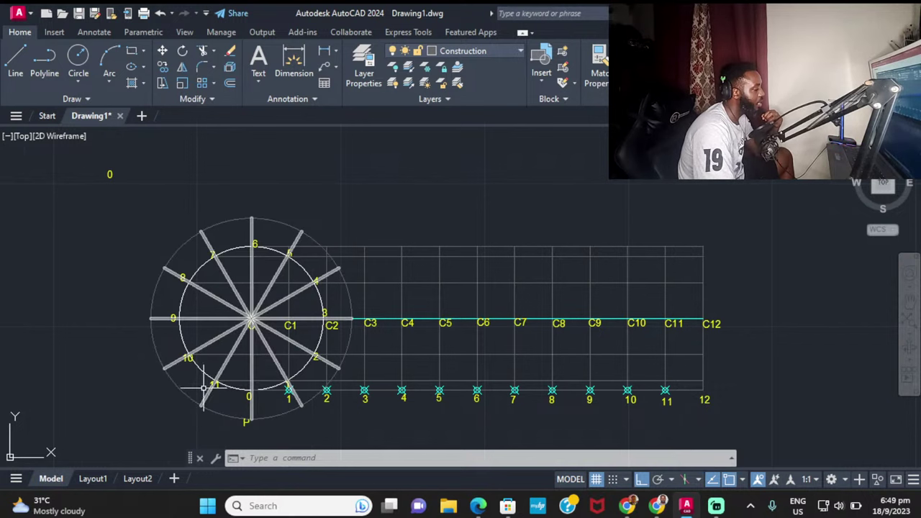
pyautogui.scroll(2, 417, 385)
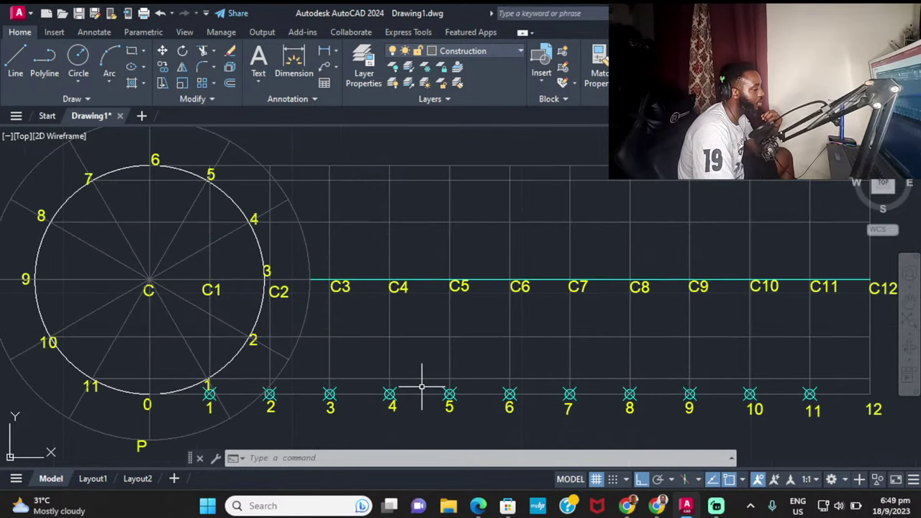
pyautogui.moveTo(422, 387)
pyautogui.mouseDown()
pyautogui.moveTo(430, 309)
pyautogui.moveTo(422, 171)
pyautogui.mouseUp()
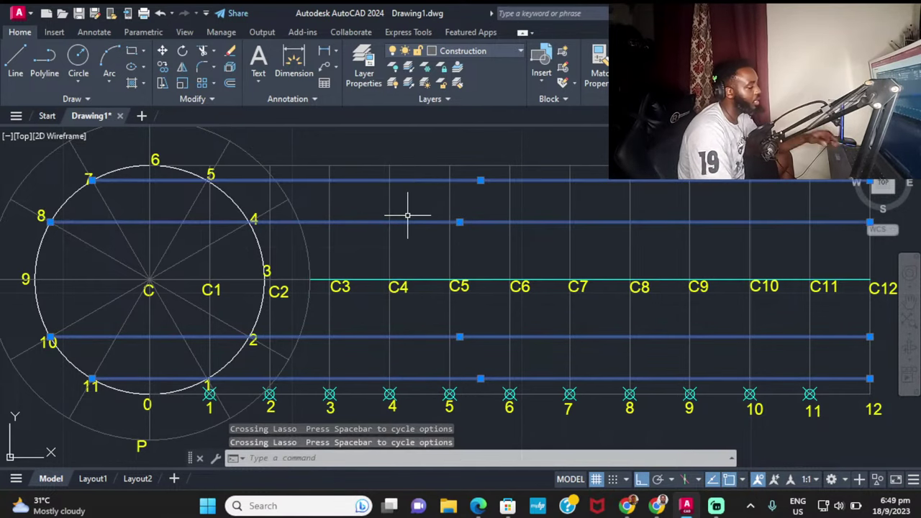
pyautogui.press('Delete')
pyautogui.scroll(-4, 415, 223)
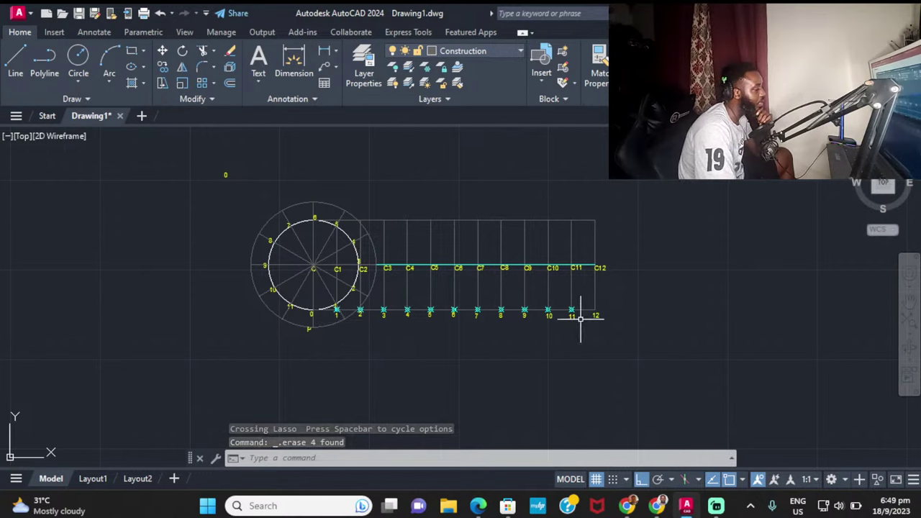
pyautogui.click(392, 220)
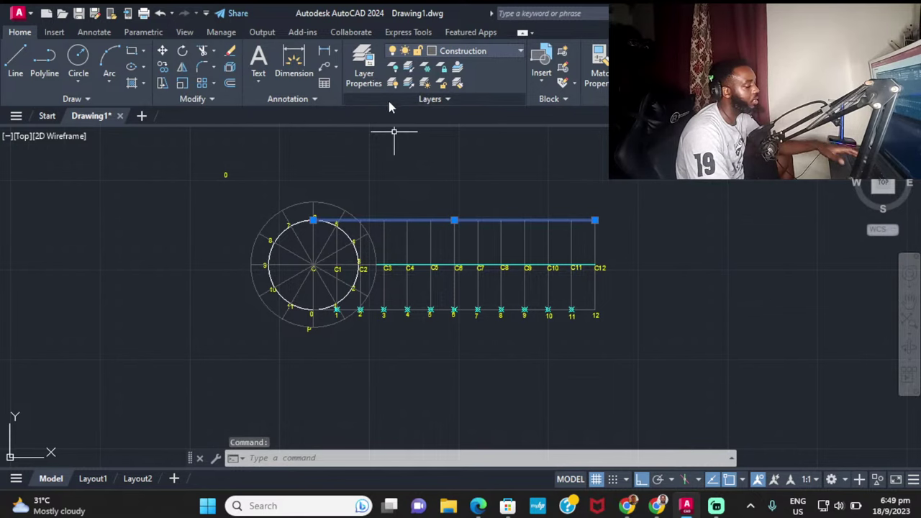
pyautogui.press('Delete')
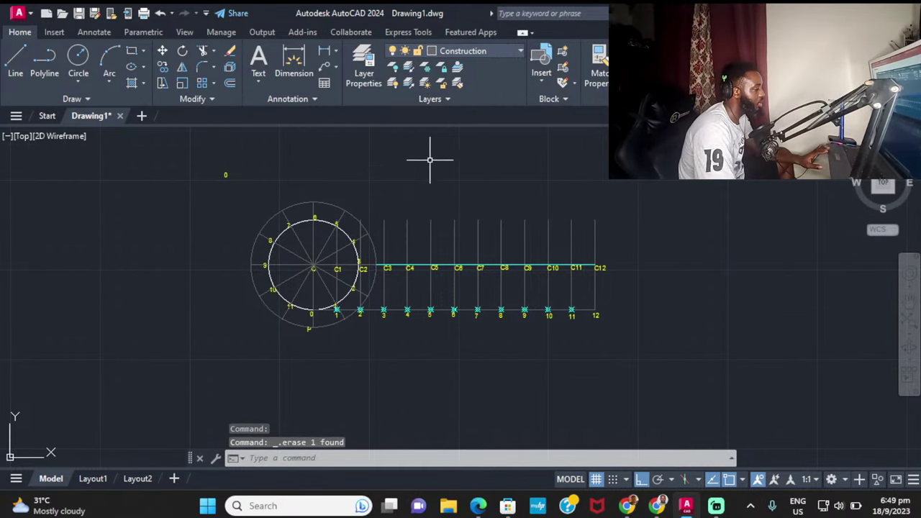
# Step: Copy the base line from point 0 to the top of the larger circle, directly above point 6
pyautogui.scroll(2, 312, 196)
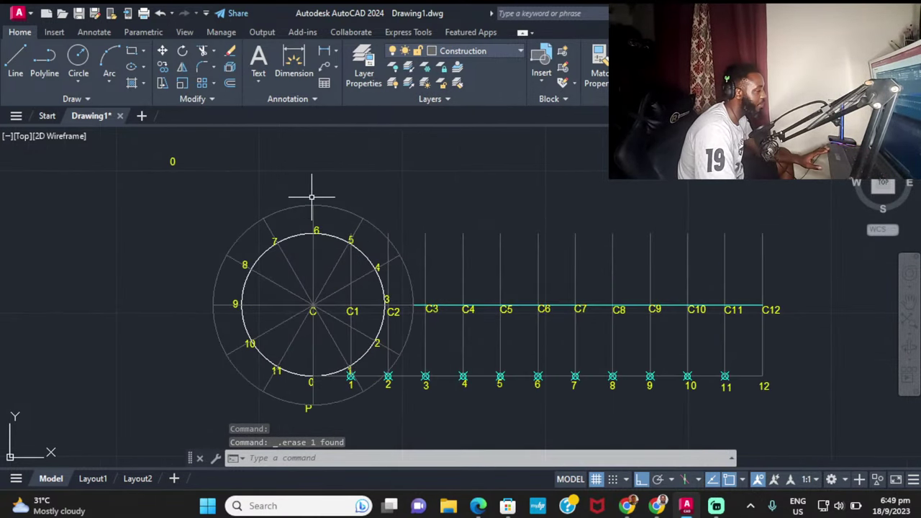
pyautogui.click(411, 376)
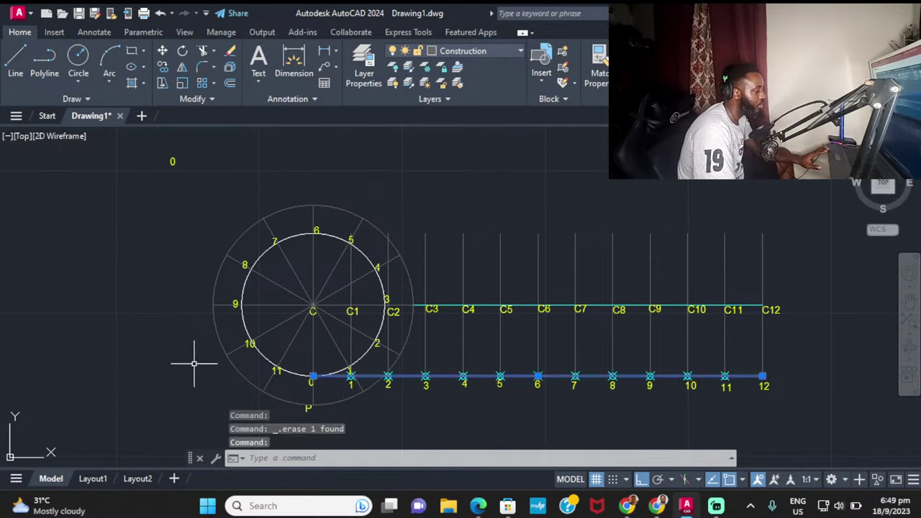
pyautogui.click(164, 66)
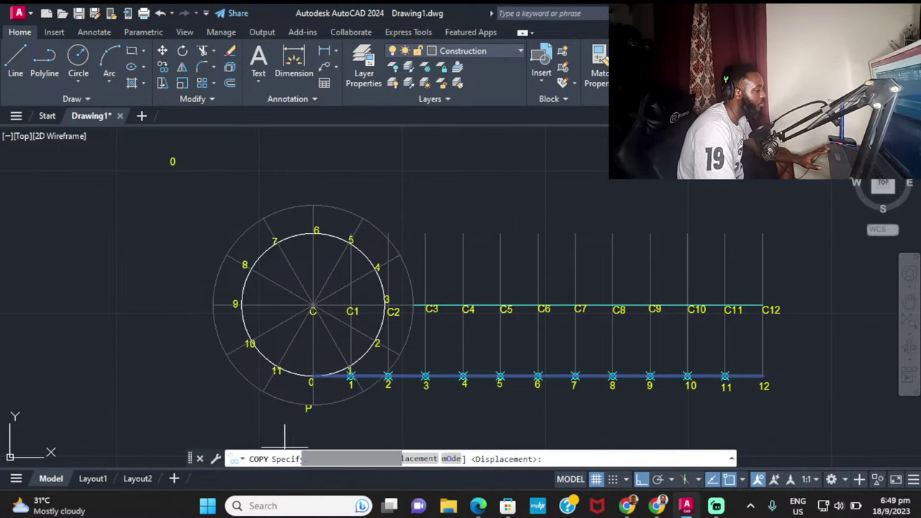
pyautogui.click(313, 376)
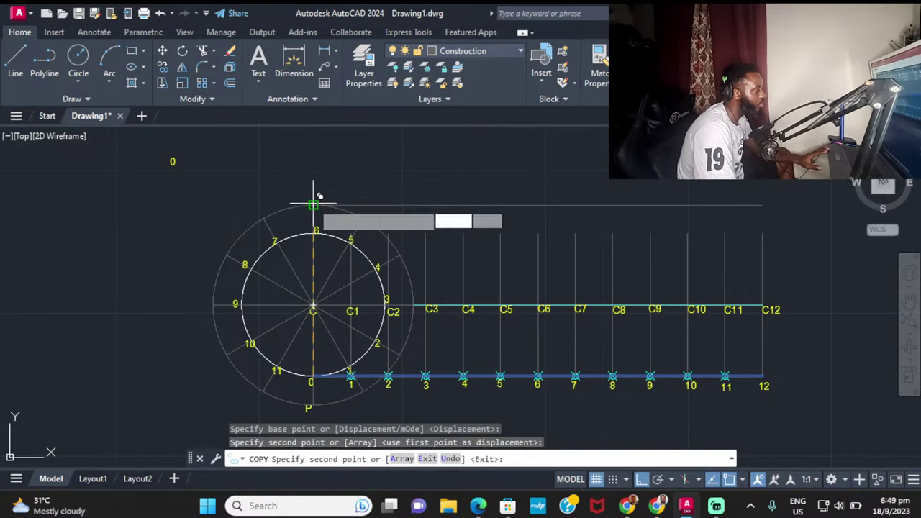
pyautogui.press('Escape')
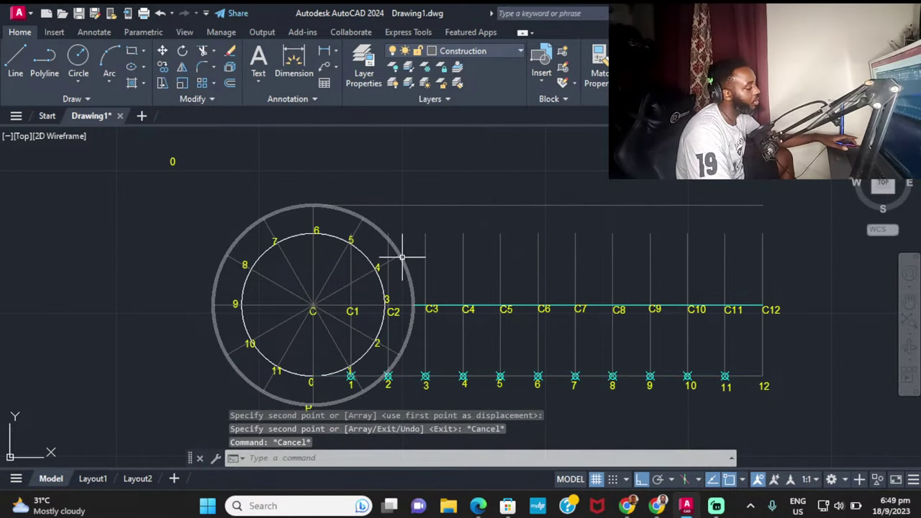
pyautogui.write('EXT')
pyautogui.press('Return')
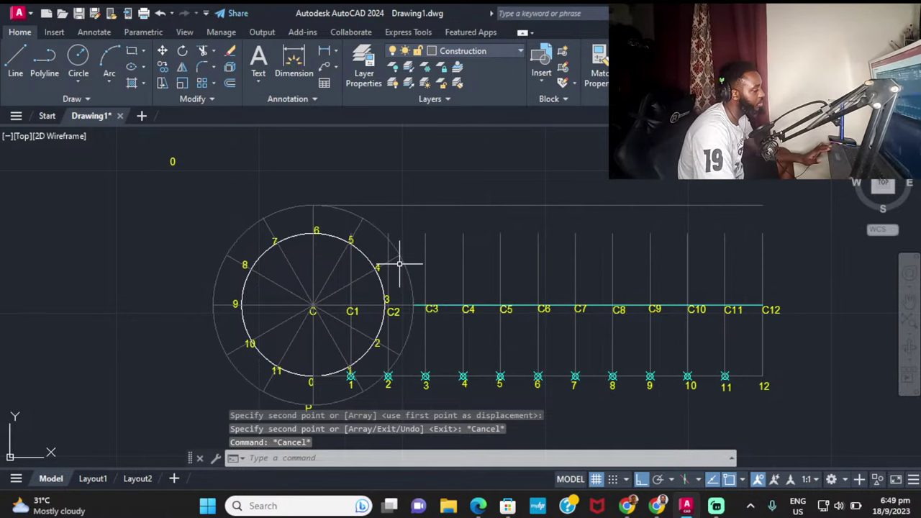
pyautogui.press('Escape')
pyautogui.press('Escape')
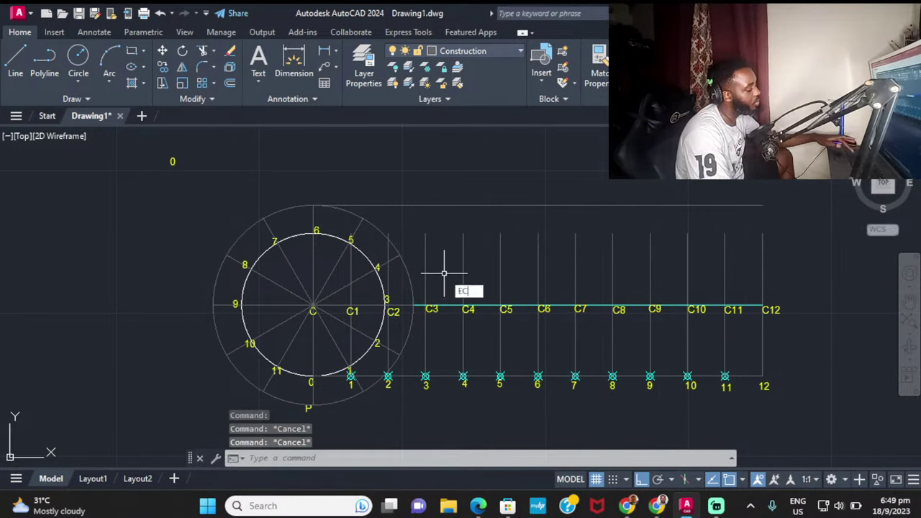
# Step: Extend the vertical lines through C2 to C12 up to the horizontal line at the top of the larger circle
pyautogui.press('BackSpace')
pyautogui.write('XT')
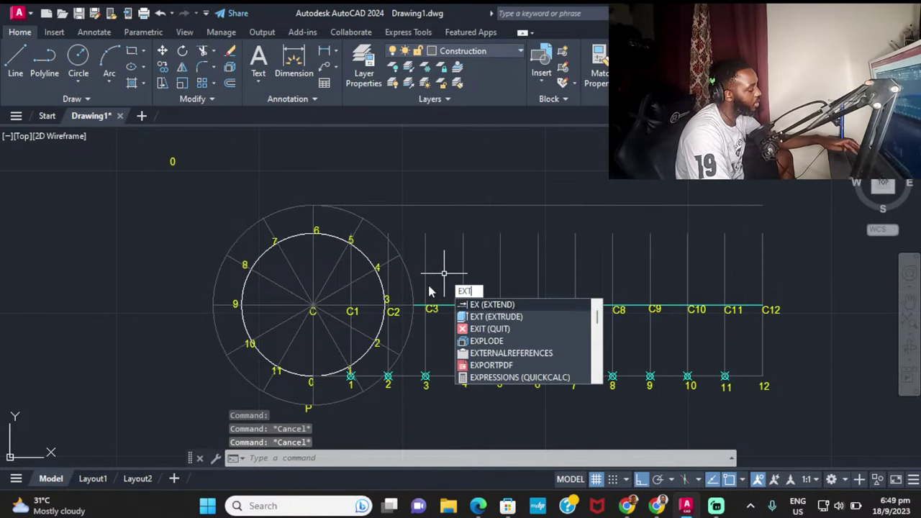
pyautogui.write('END')
pyautogui.click(492, 305)
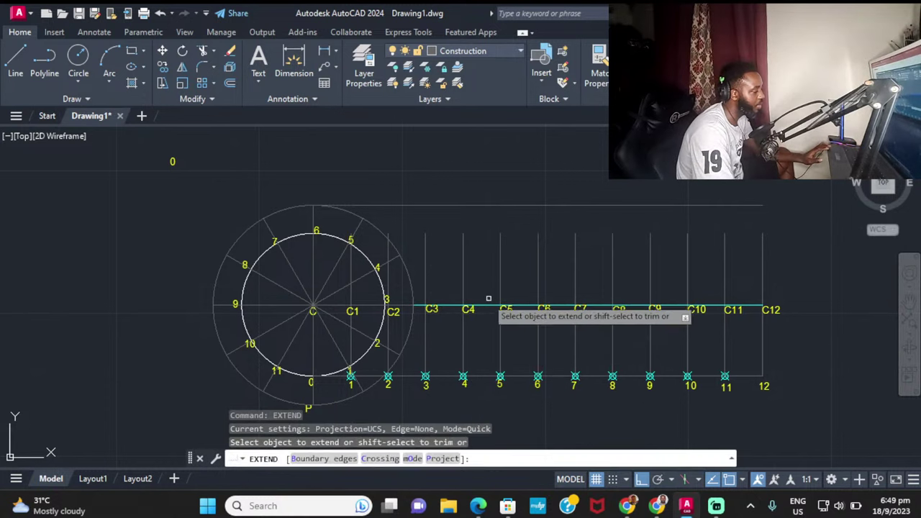
pyautogui.click(791, 253)
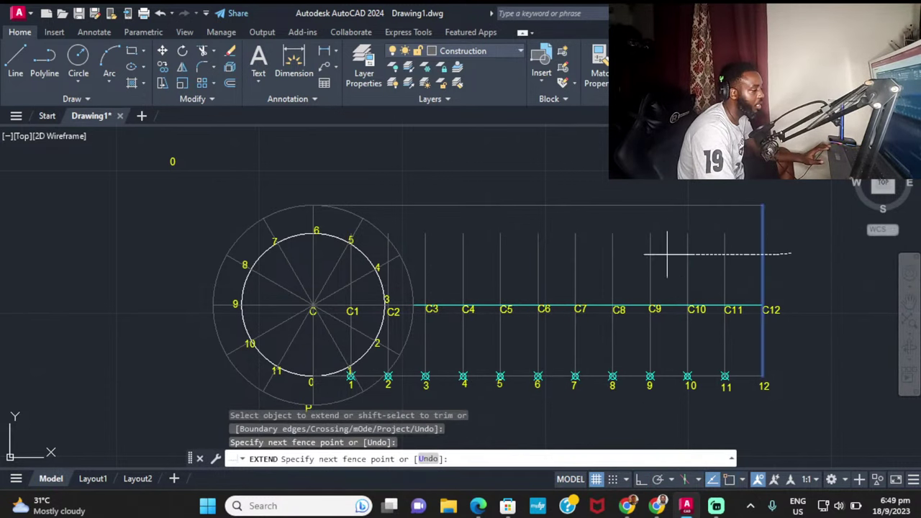
pyautogui.click(410, 253)
pyautogui.press('Return')
pyautogui.click(386, 249)
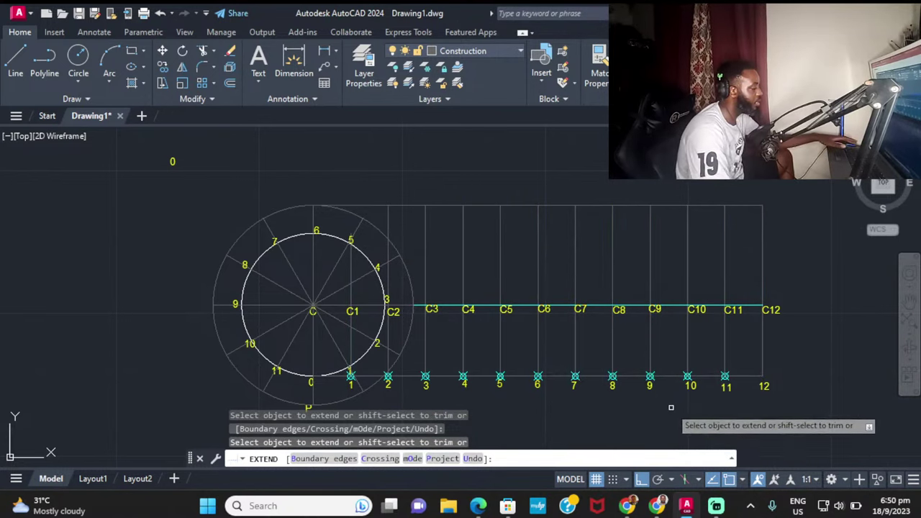
pyautogui.press('Escape')
# Step: Draw a horizontal line from the larger circle's division beyond point 8 to the vertical line through C12
pyautogui.moveTo(590, 391); pyautogui.dragTo(576, 311, button='middle')
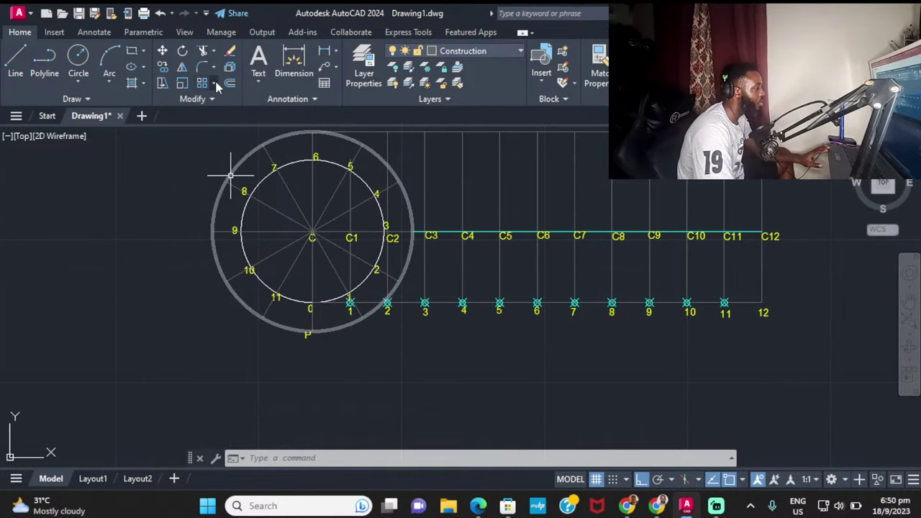
pyautogui.click(15, 61)
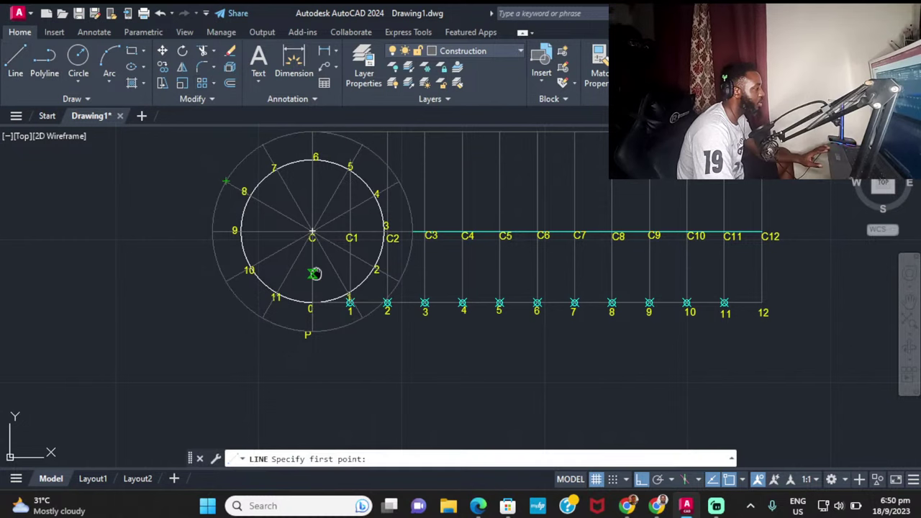
pyautogui.moveTo(213, 158); pyautogui.dragTo(213, 219, button='middle')
pyautogui.scroll(2, 213, 219)
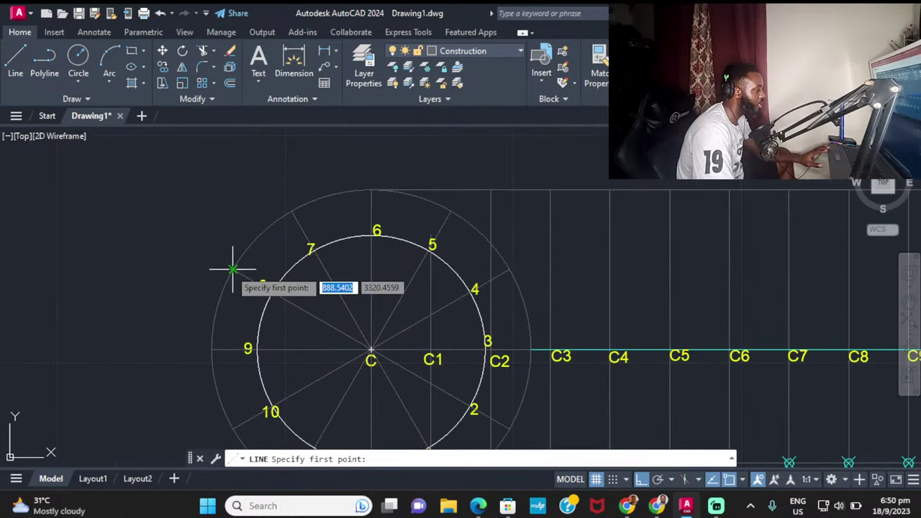
pyautogui.click(232, 267)
pyautogui.scroll(-4, 506, 264)
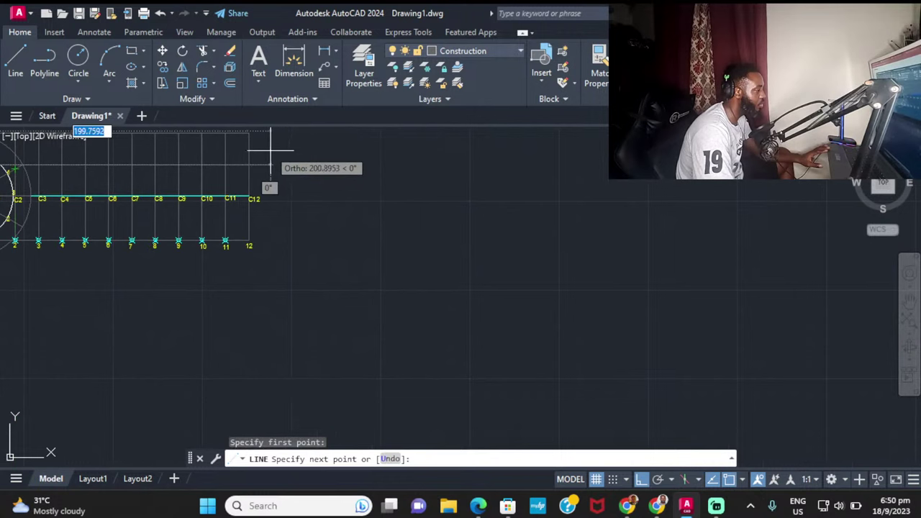
pyautogui.moveTo(246, 166); pyautogui.dragTo(635, 279, button='middle')
pyautogui.scroll(-2, 634, 279)
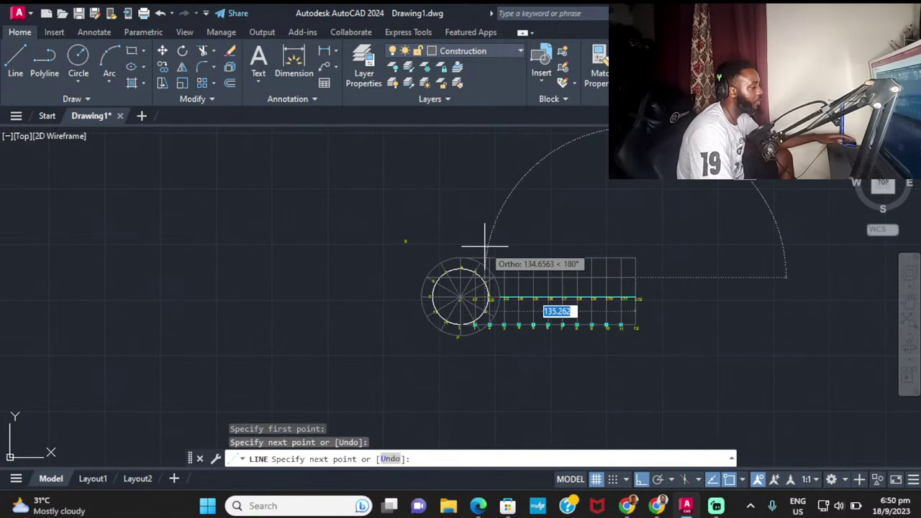
pyautogui.press('Escape')
# Step: Copy the horizontal line from division 8 to the larger circle's divisions beyond points 7, 10 and 11 and to its lowest point P
pyautogui.scroll(2, 520, 274)
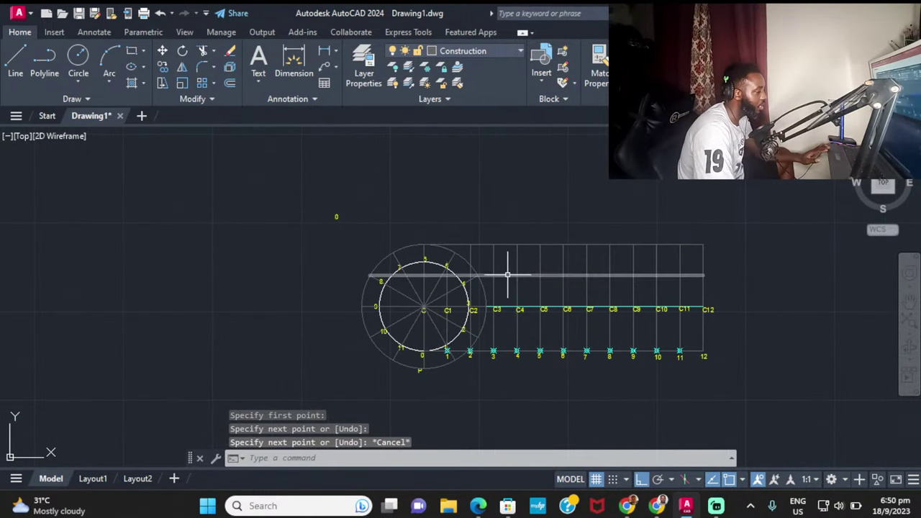
pyautogui.click(507, 274)
pyautogui.click(168, 67)
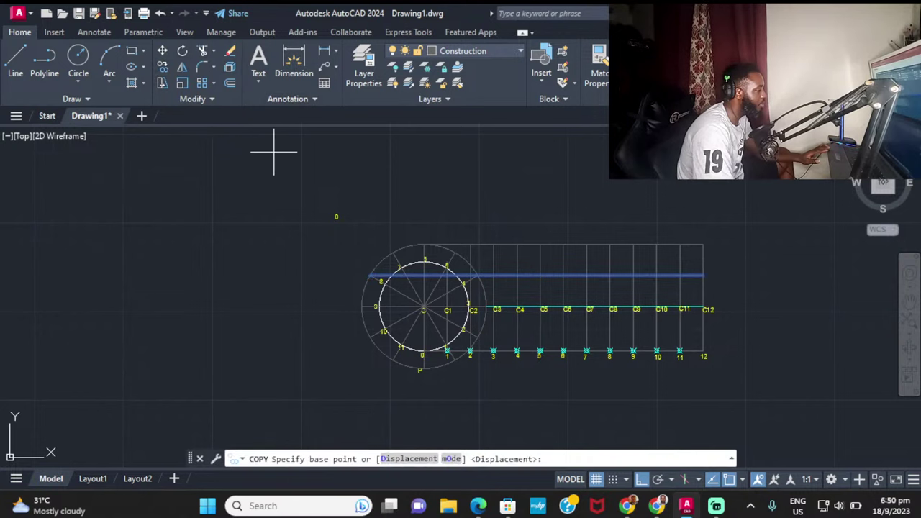
pyautogui.scroll(2, 275, 152)
pyautogui.moveTo(411, 294); pyautogui.dragTo(224, 169, button='middle')
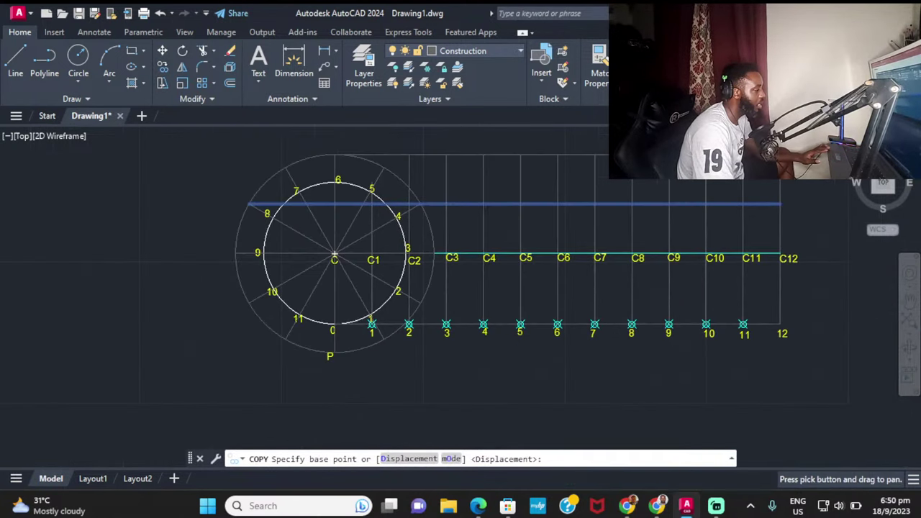
pyautogui.click(249, 205)
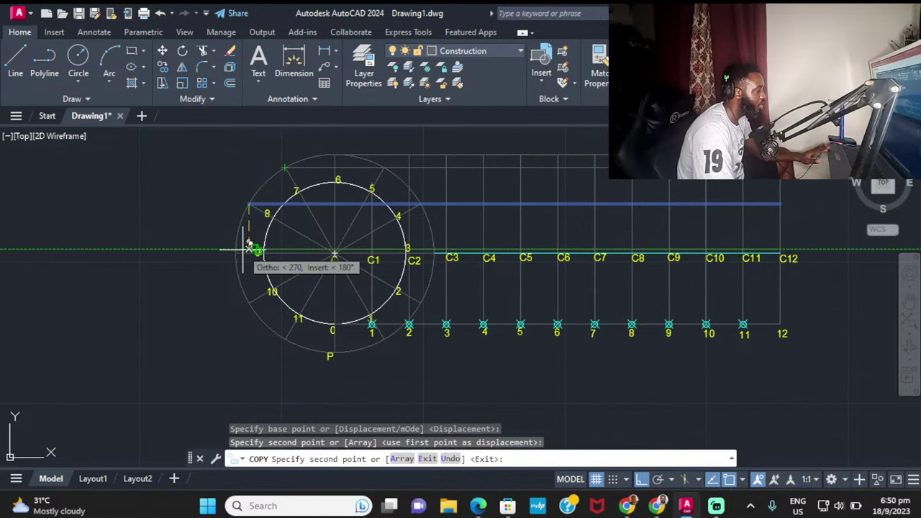
pyautogui.moveTo(251, 248); pyautogui.dragTo(257, 189, button='middle')
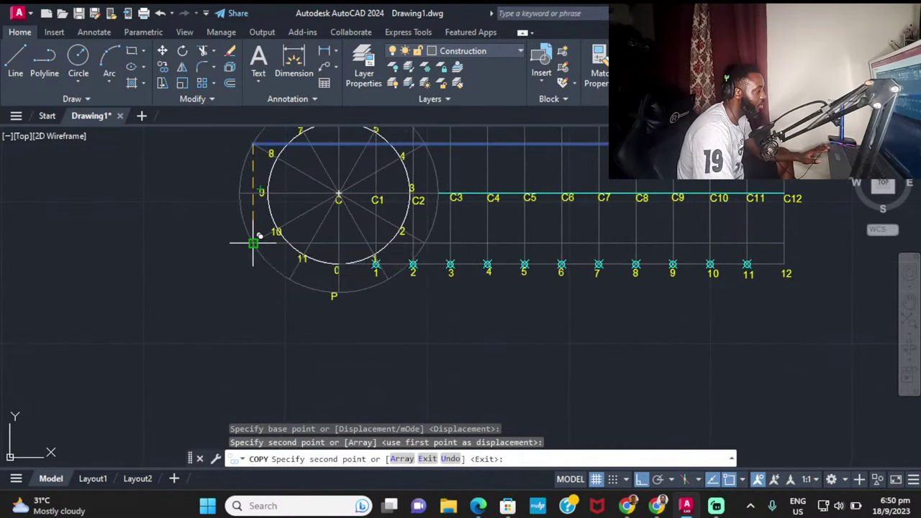
pyautogui.click(288, 279)
pyautogui.click(289, 279)
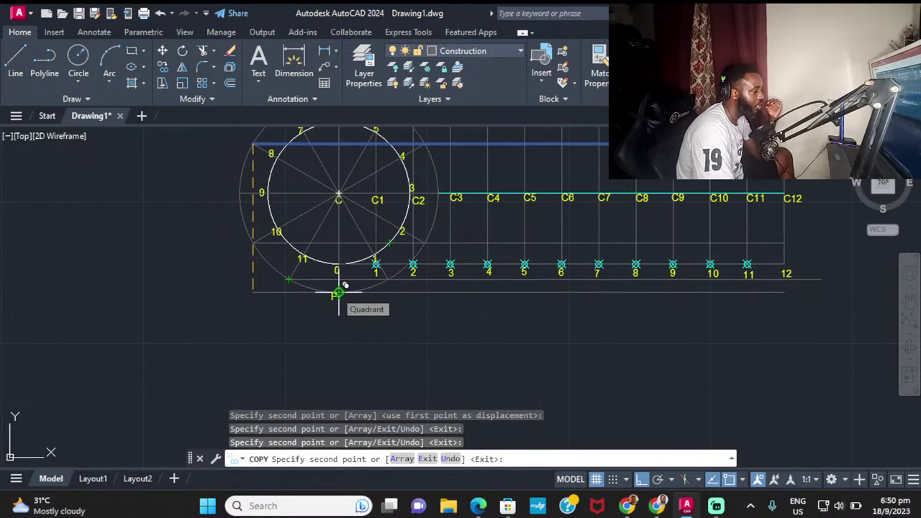
pyautogui.press('Escape')
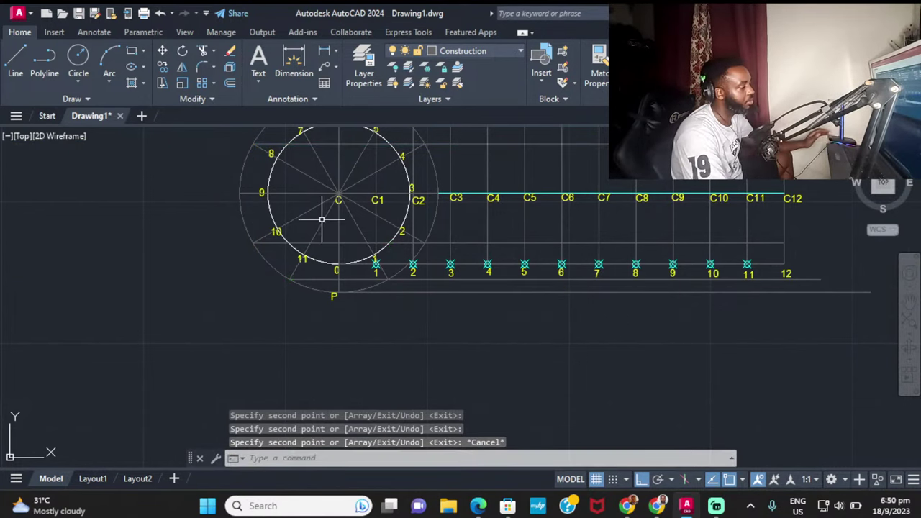
# Step: Copy the larger circle from centre C to each of the centres C1 to C12 along the centre line
pyautogui.moveTo(322, 219); pyautogui.dragTo(323, 239, button='middle')
pyautogui.moveTo(323, 183); pyautogui.dragTo(329, 284, button='middle')
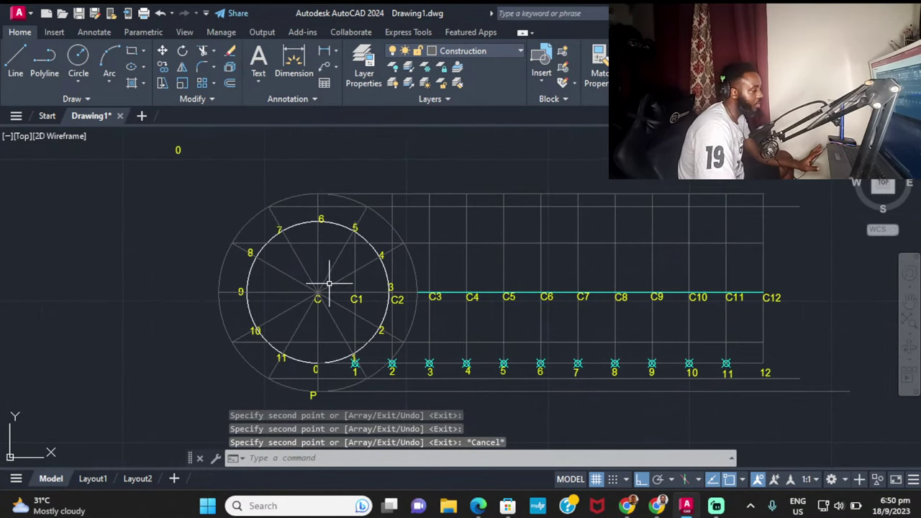
pyautogui.click(383, 210)
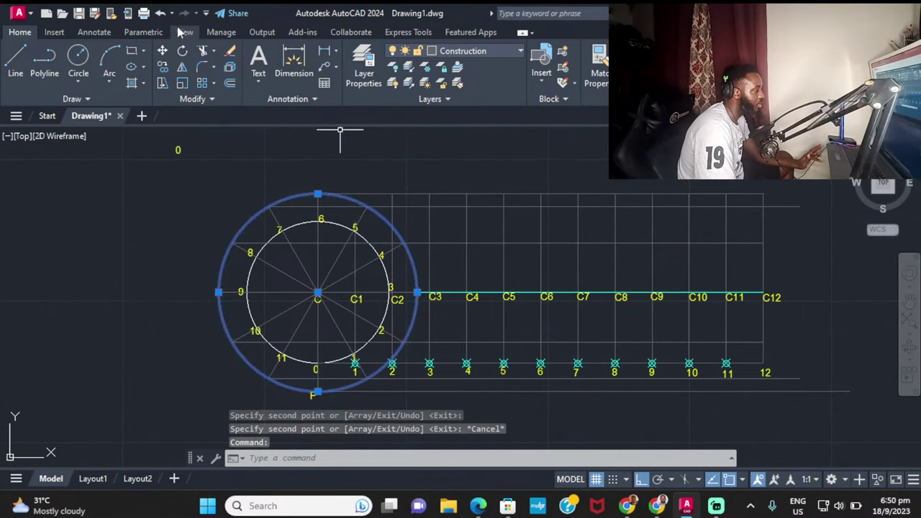
pyautogui.click(161, 66)
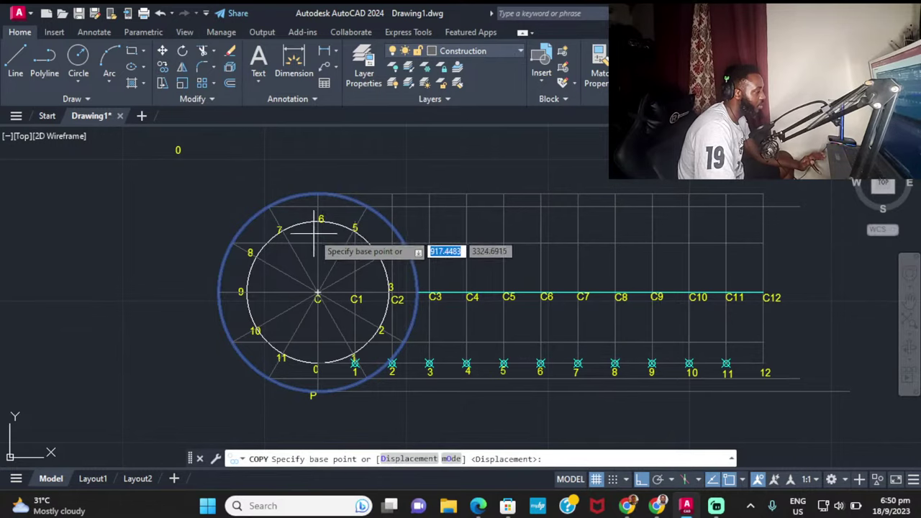
pyautogui.scroll(4, 314, 274)
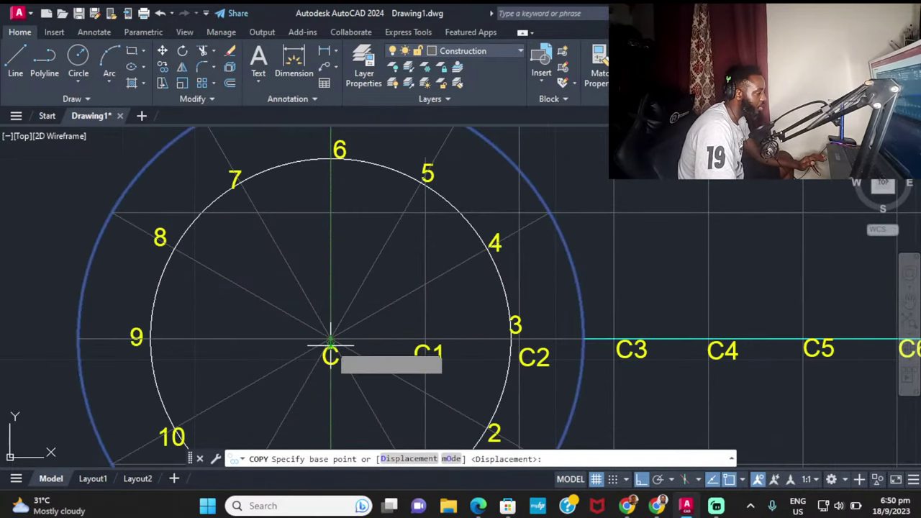
pyautogui.scroll(4, 328, 334)
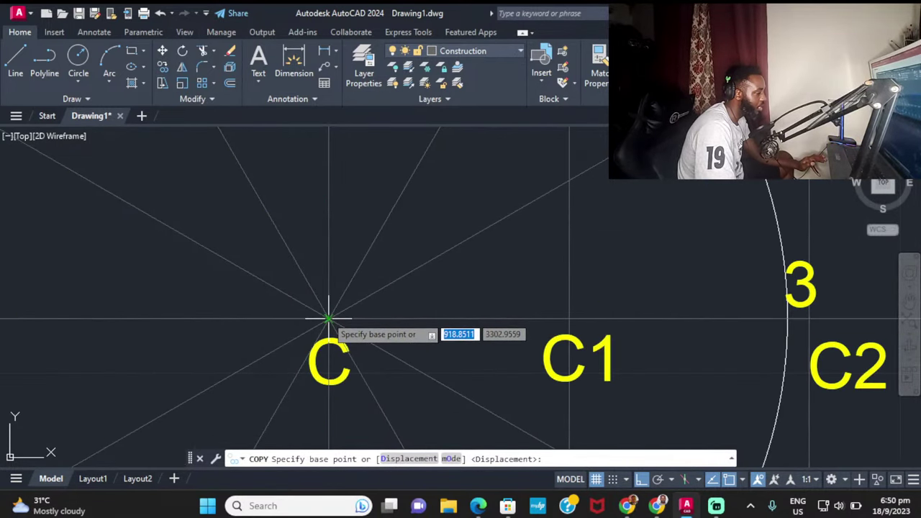
pyautogui.click(329, 319)
pyautogui.moveTo(466, 357)
pyautogui.mouseDown(button='middle')
pyautogui.moveTo(442, 353)
pyautogui.moveTo(312, 257)
pyautogui.mouseUp(button='middle')
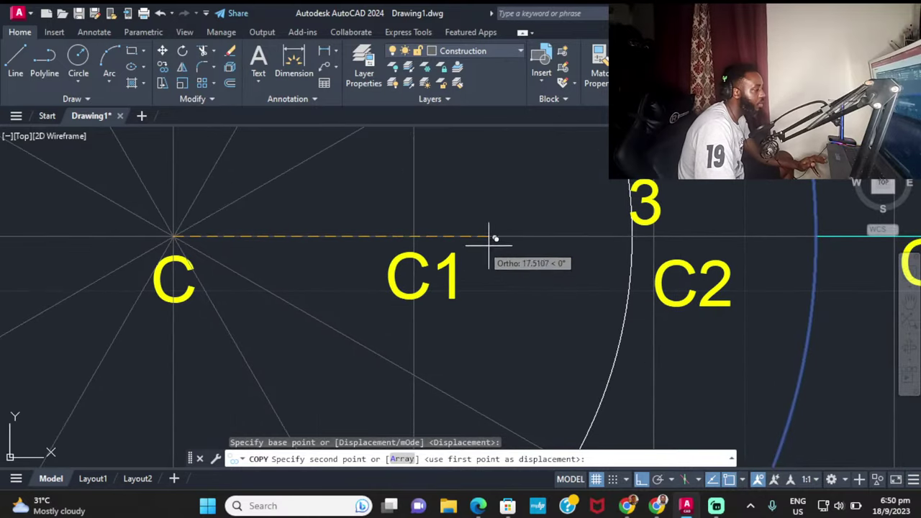
pyautogui.click(422, 234)
pyautogui.moveTo(547, 253); pyautogui.dragTo(399, 253, button='middle')
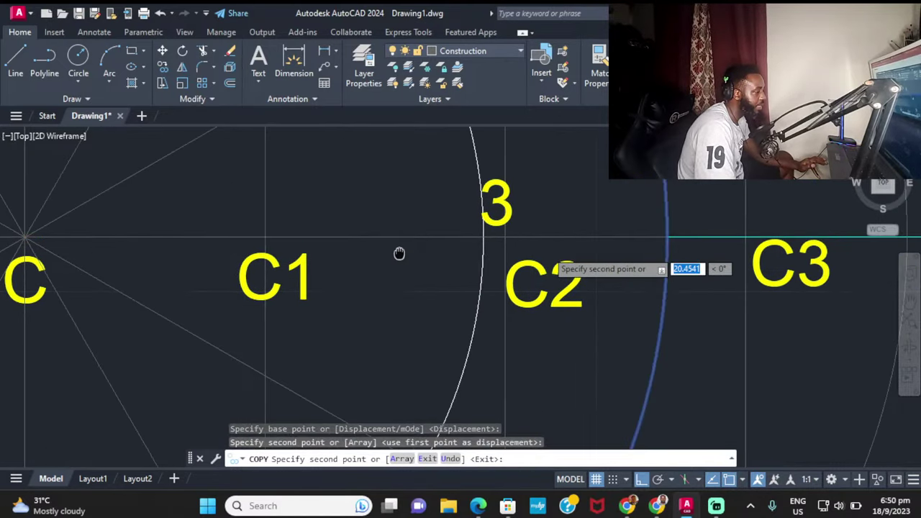
pyautogui.click(505, 238)
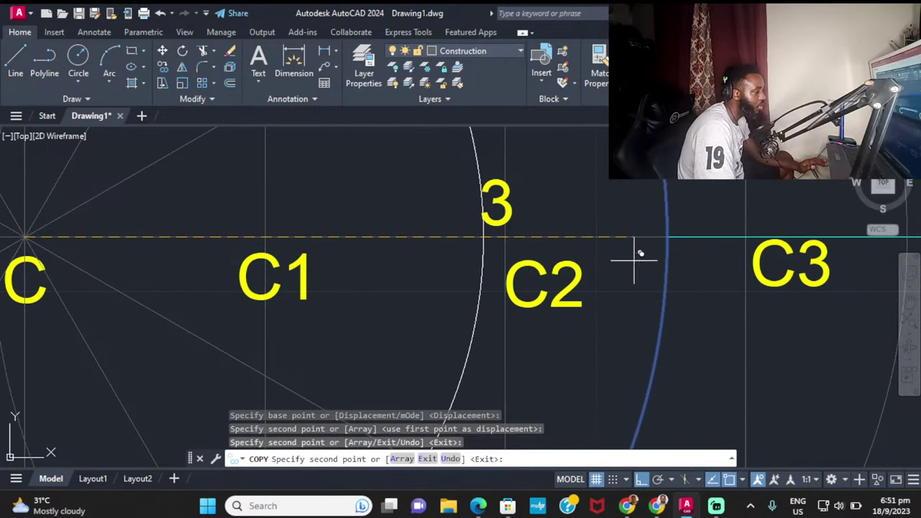
pyautogui.moveTo(756, 261); pyautogui.dragTo(626, 258, button='middle')
pyautogui.click(702, 238)
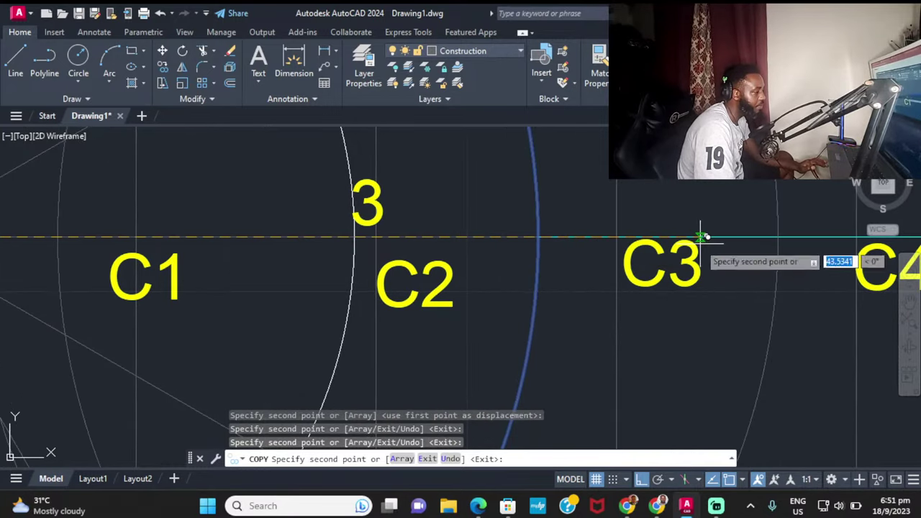
pyautogui.moveTo(702, 238); pyautogui.dragTo(326, 241, button='middle')
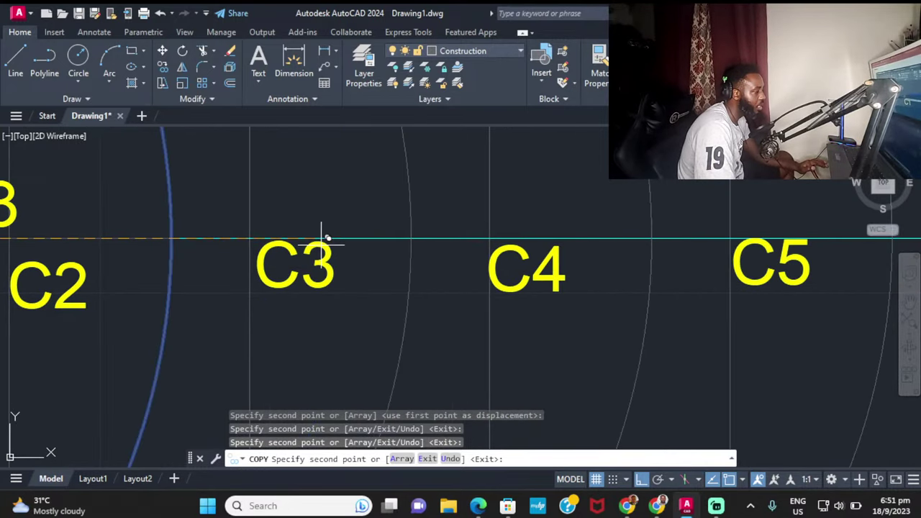
pyautogui.click(495, 232)
pyautogui.moveTo(602, 230); pyautogui.dragTo(454, 230, button='middle')
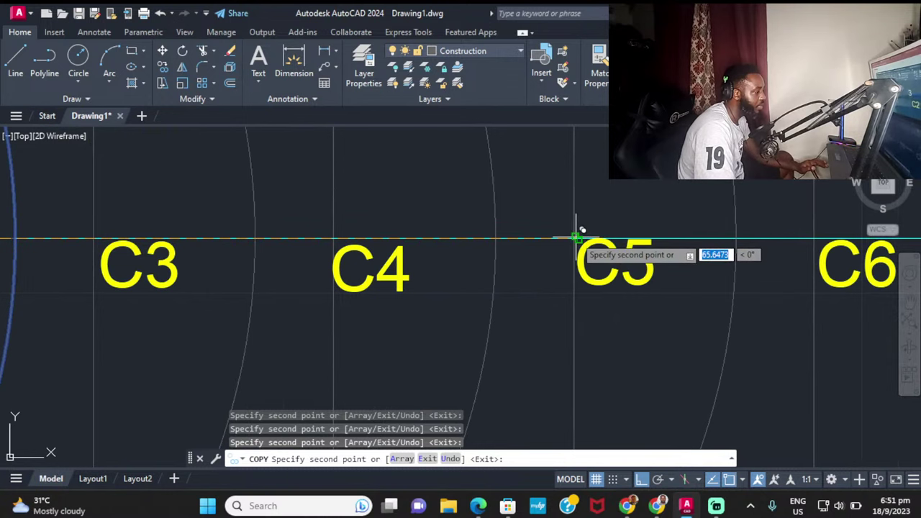
pyautogui.moveTo(778, 237); pyautogui.dragTo(455, 245, button='middle')
pyautogui.scroll(-2, 689, 237)
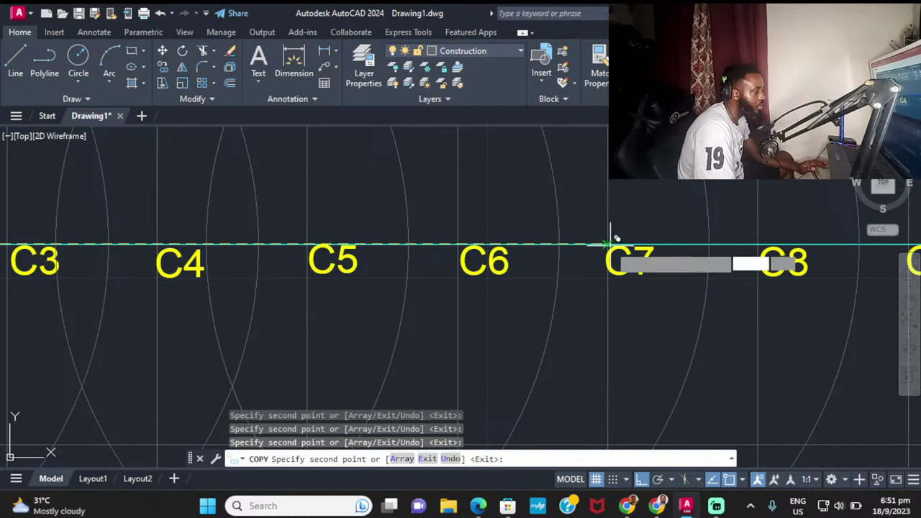
pyautogui.moveTo(675, 245); pyautogui.dragTo(573, 255, button='middle')
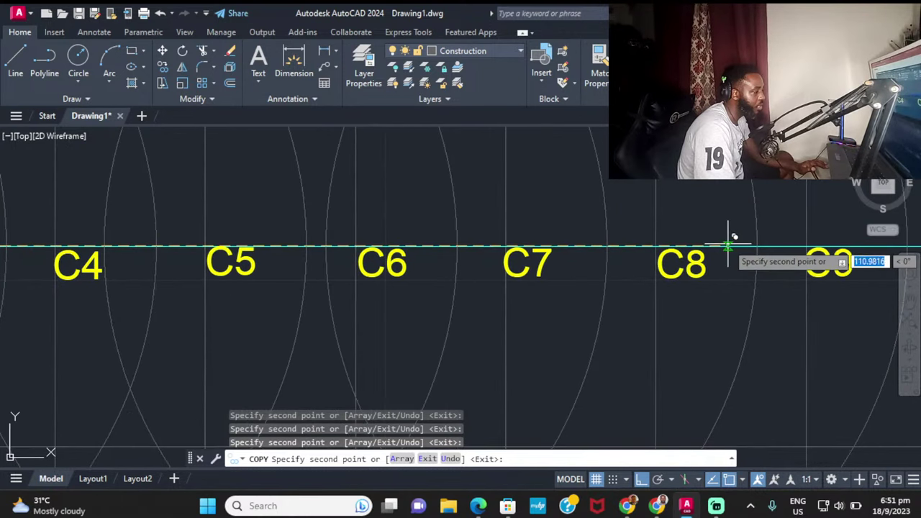
pyautogui.click(656, 241)
pyautogui.moveTo(806, 245); pyautogui.dragTo(587, 249, button='middle')
pyautogui.click(723, 244)
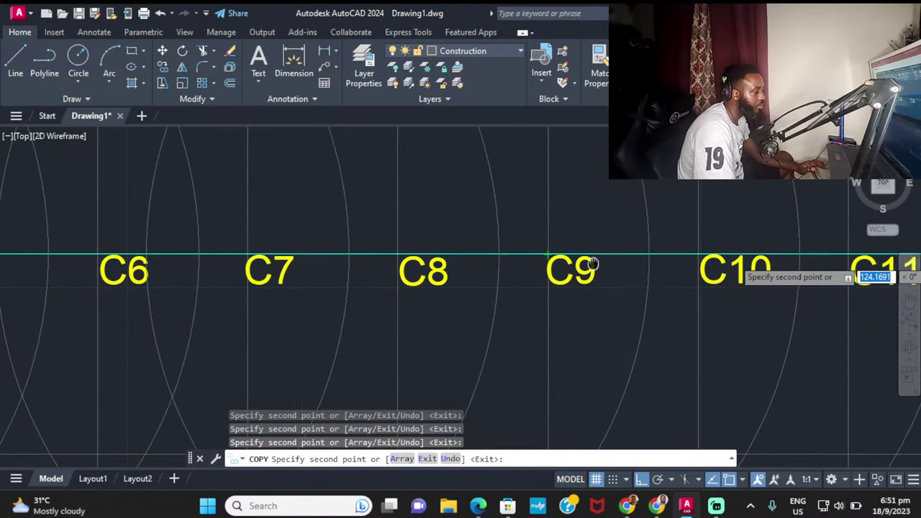
pyautogui.click(698, 245)
pyautogui.scroll(-2, 720, 251)
pyautogui.moveTo(840, 249); pyautogui.dragTo(679, 242, button='middle')
pyautogui.scroll(2, 679, 243)
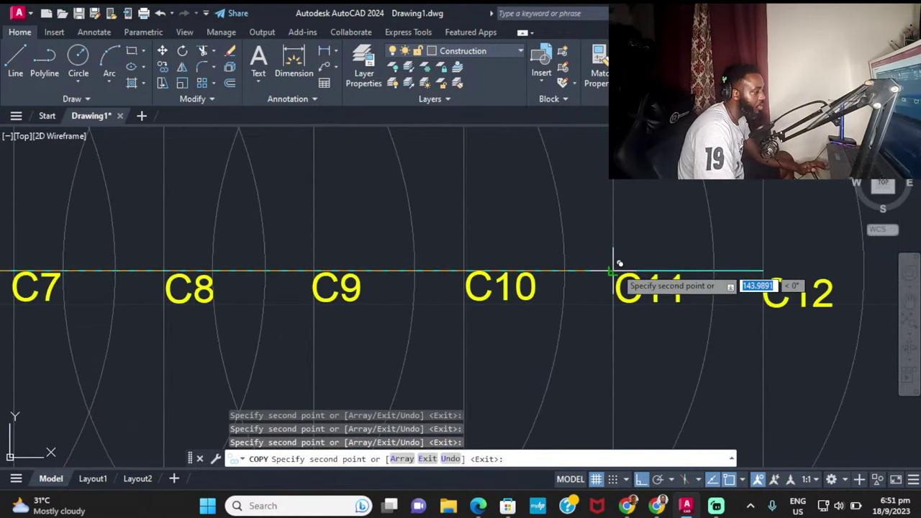
pyautogui.click(614, 264)
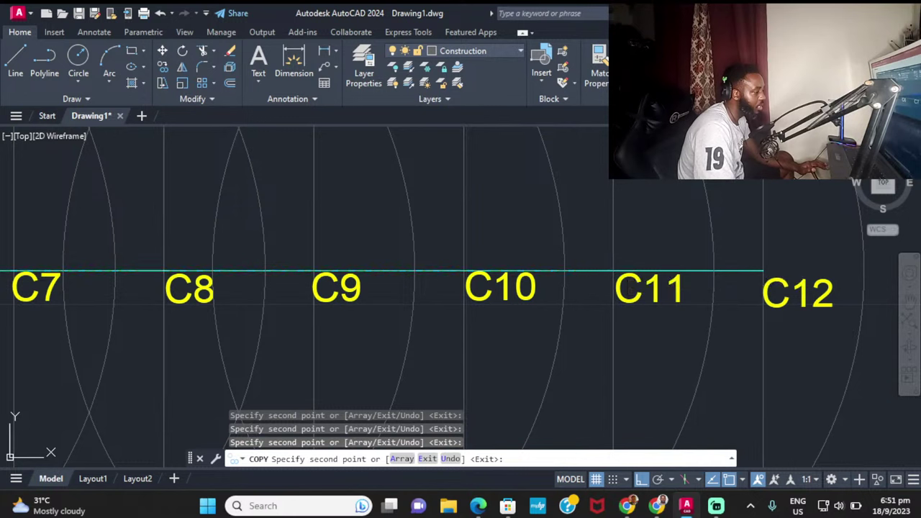
pyautogui.click(765, 271)
pyautogui.scroll(-5, 710, 257)
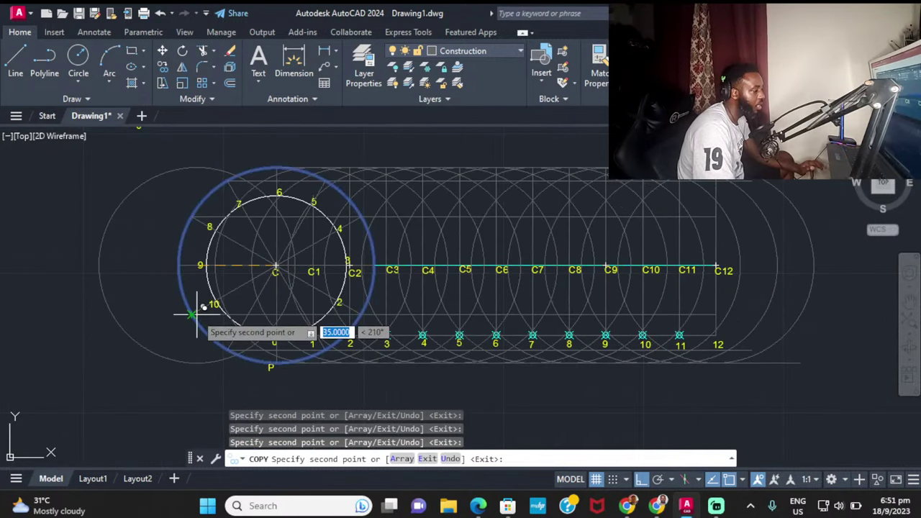
# Step: End the circle copying and make OUTLINE the current layer
pyautogui.press('Escape')
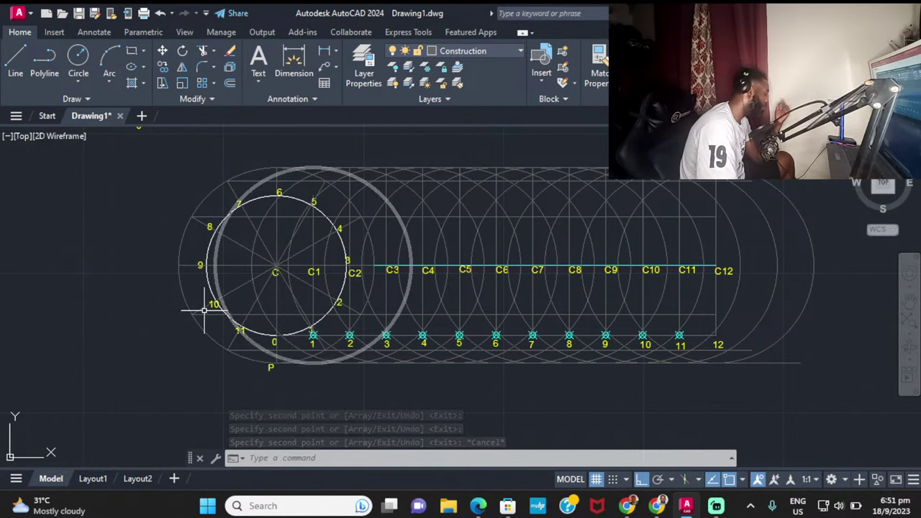
pyautogui.click(478, 54)
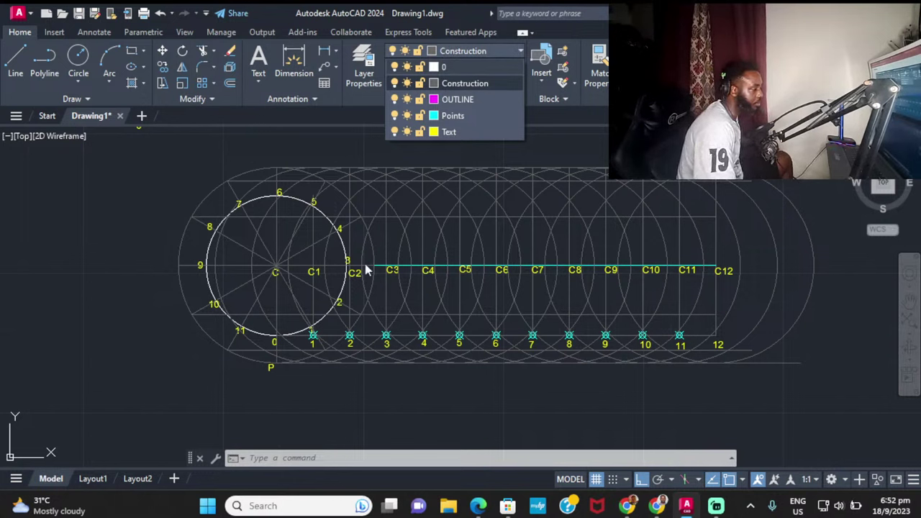
pyautogui.click(459, 100)
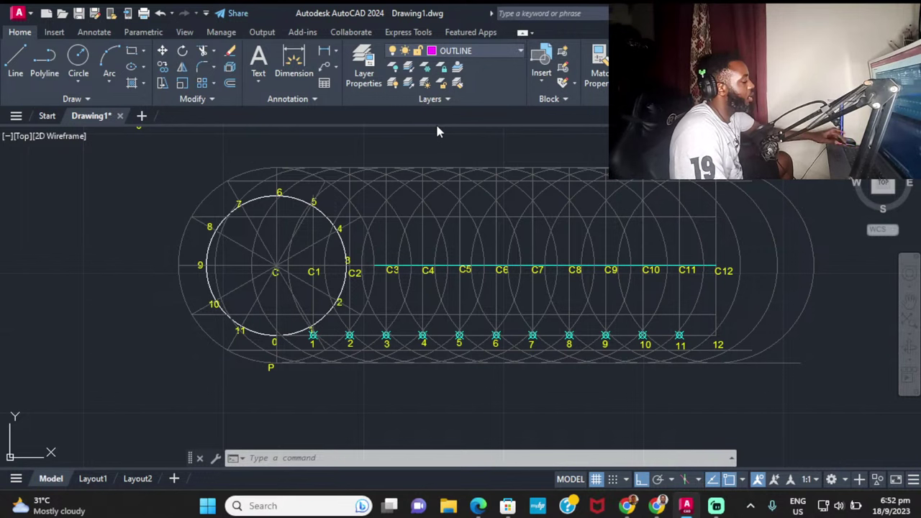
# Step: Start a spline at point P, the lowest point of the larger circle, and turn ortho mode off
pyautogui.write('spl')
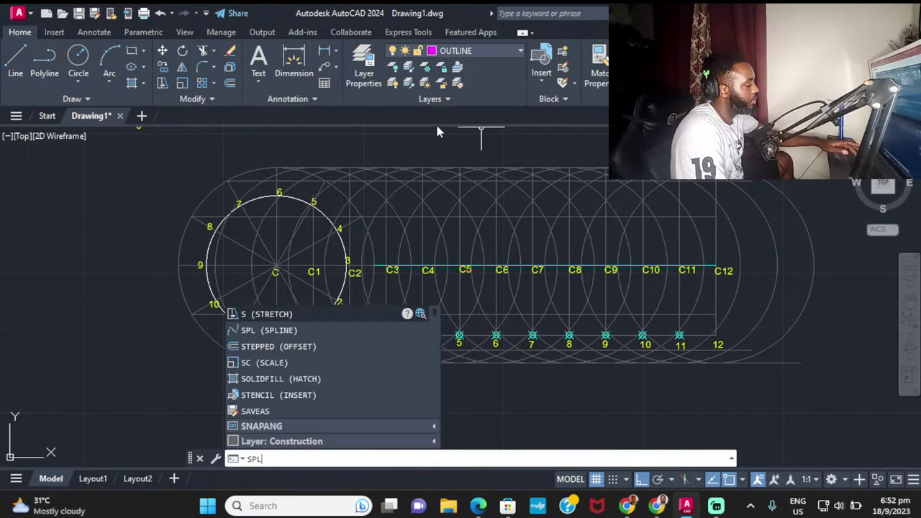
pyautogui.click(298, 329)
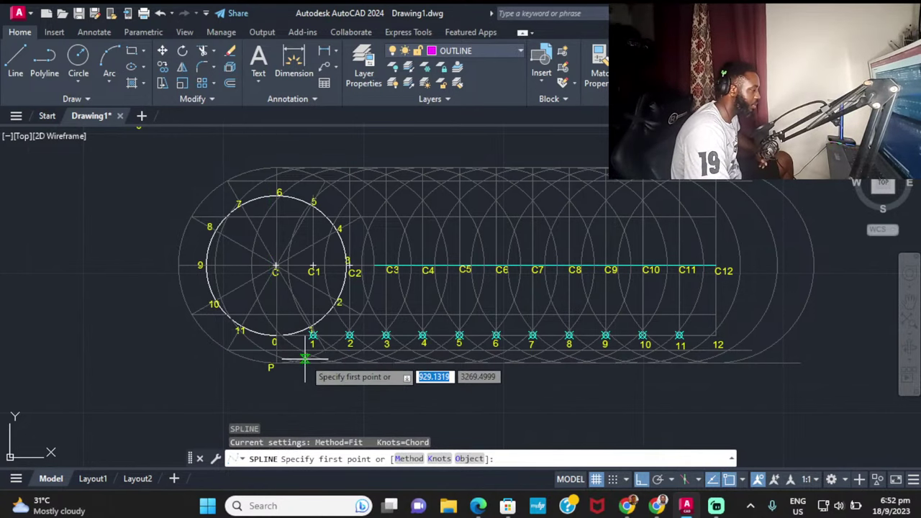
pyautogui.scroll(2, 277, 380)
pyautogui.scroll(5, 273, 382)
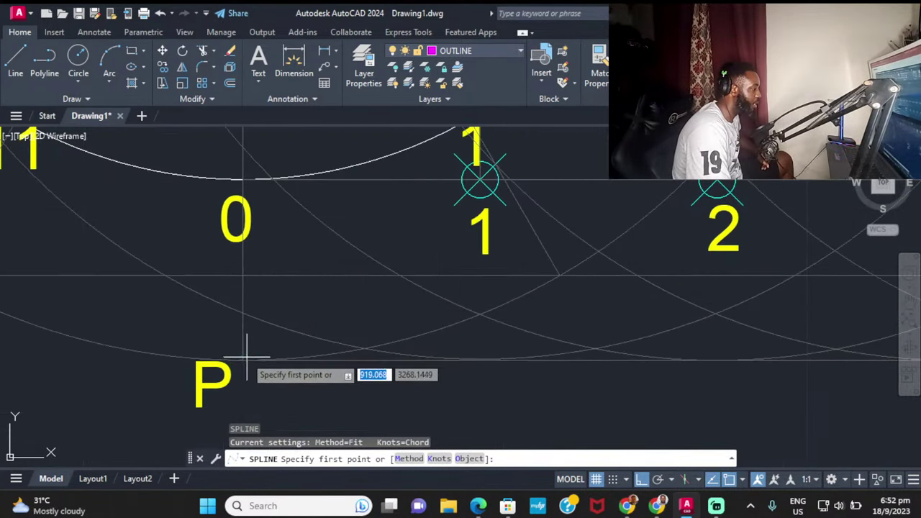
pyautogui.click(242, 359)
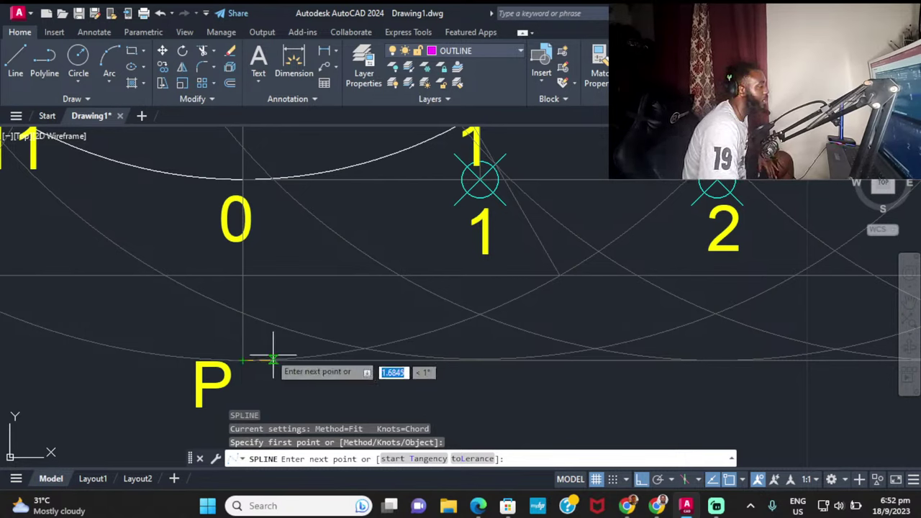
pyautogui.click(641, 479)
pyautogui.scroll(-2, 317, 351)
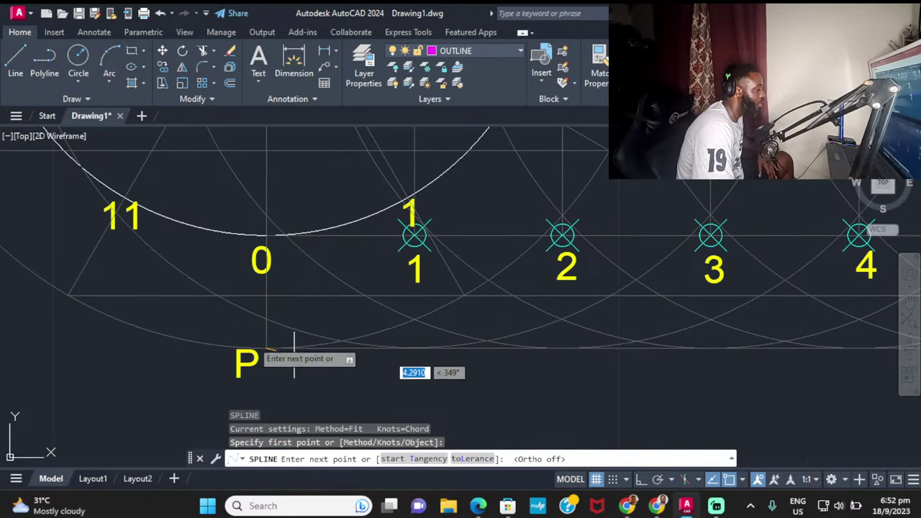
pyautogui.scroll(-4, 205, 319)
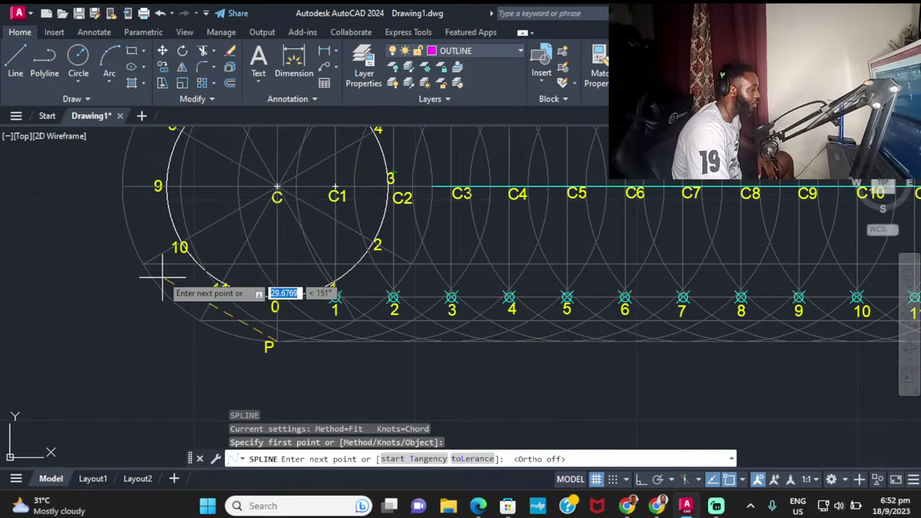
# Step: Run the spline through the C1 circle's intersection with division 11's horizontal and the C2 circle's intersection with division 10's horizontal
pyautogui.click(215, 281)
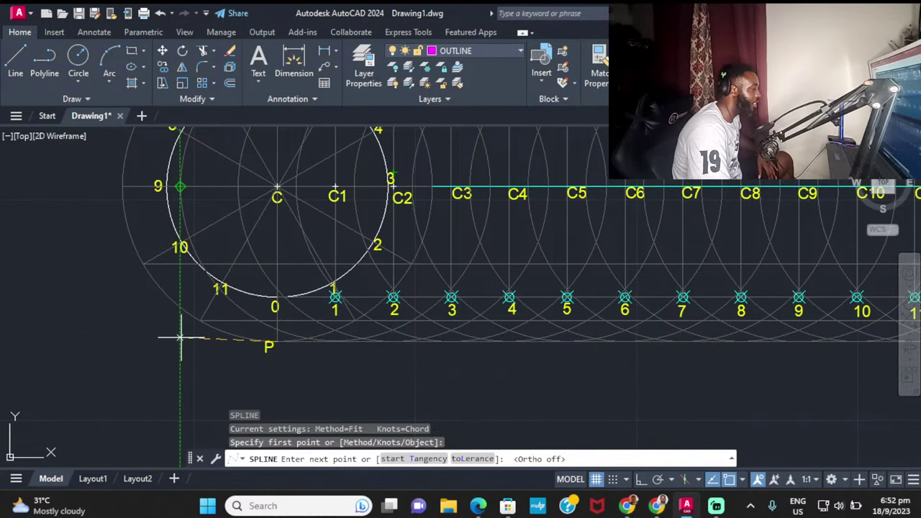
pyautogui.scroll(2, 324, 324)
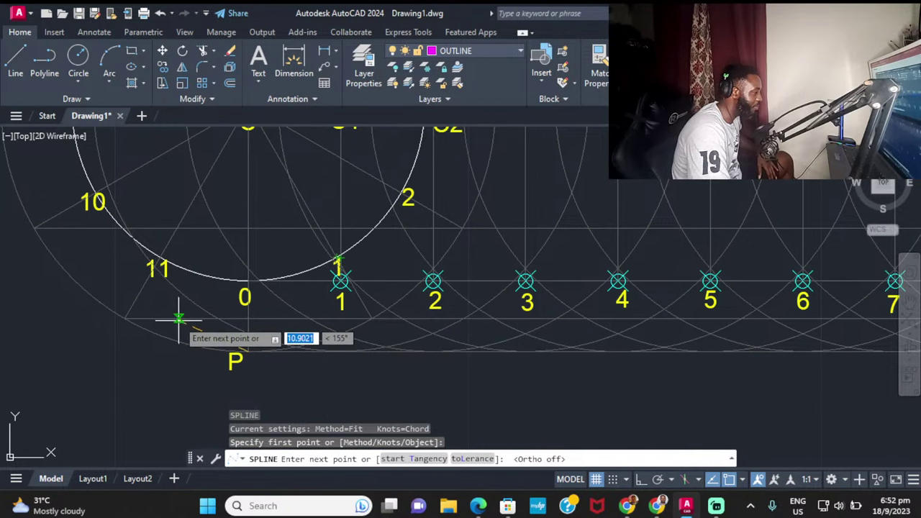
pyautogui.scroll(2, 180, 319)
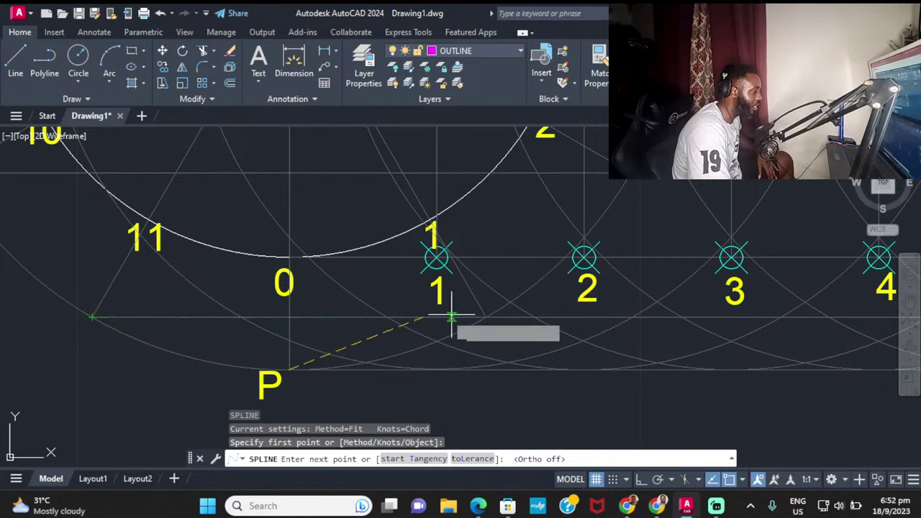
pyautogui.click(241, 317)
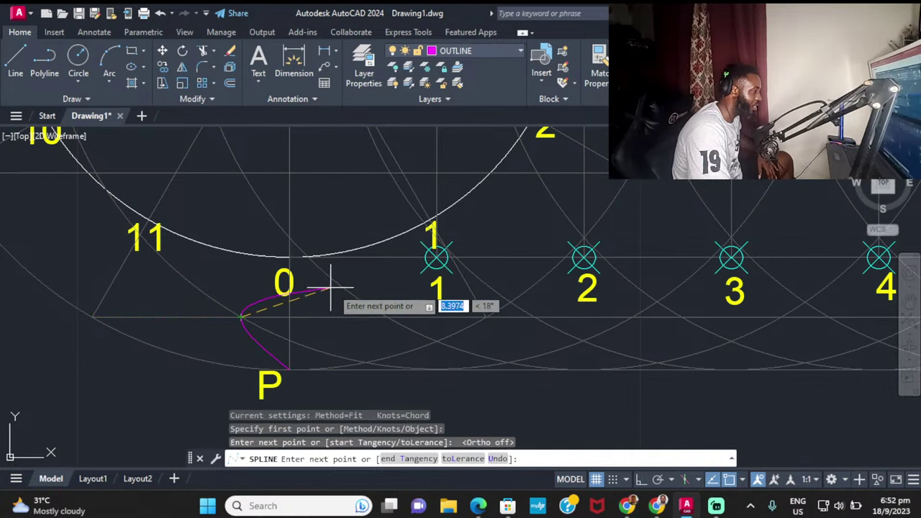
pyautogui.moveTo(232, 261); pyautogui.dragTo(315, 270, button='middle')
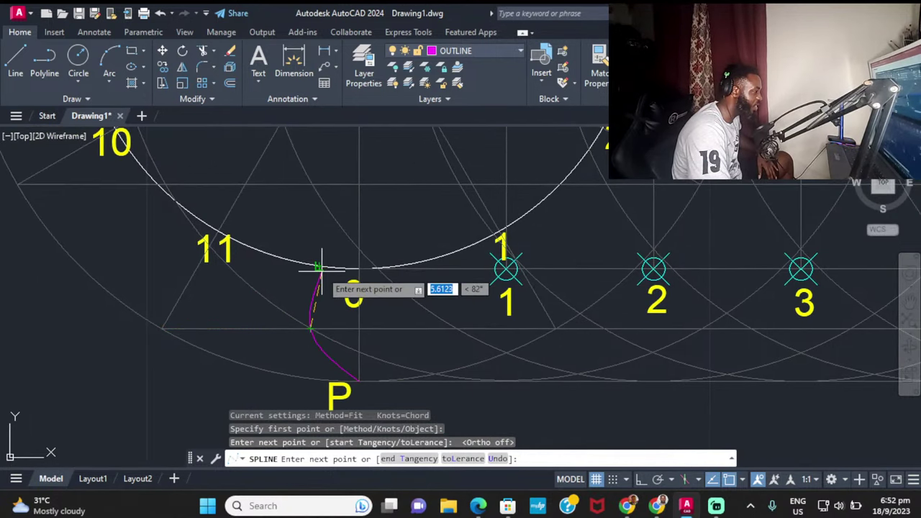
pyautogui.scroll(-2, 319, 263)
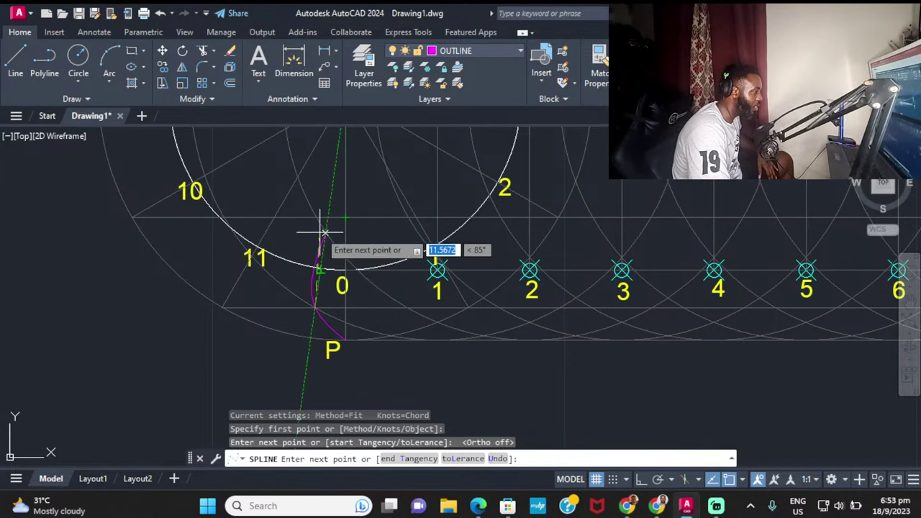
pyautogui.scroll(2, 308, 209)
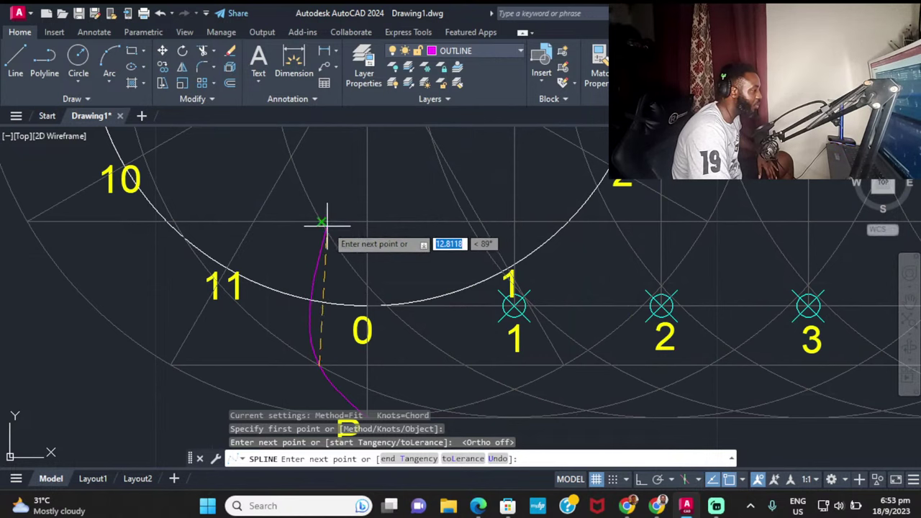
pyautogui.click(323, 220)
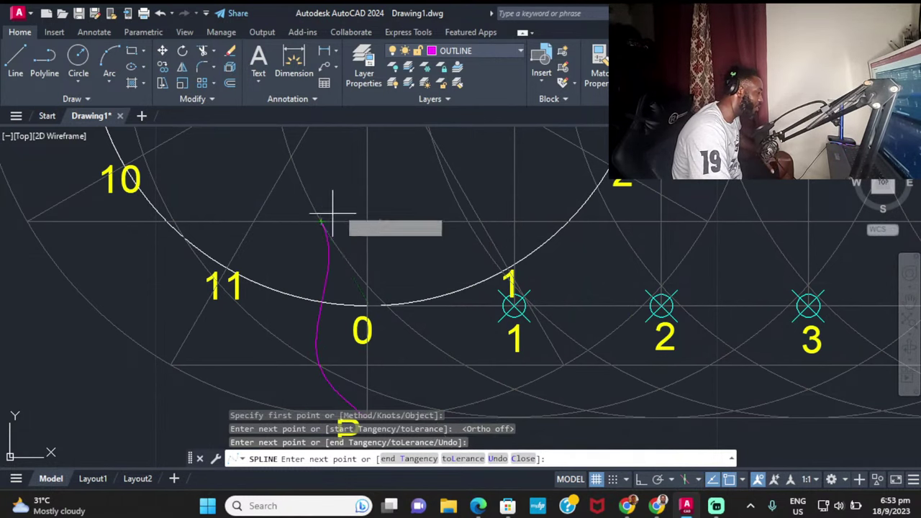
# Step: Continue the spline through the C3 to C5 circles' intersections with the horizontals of divisions 9, 8 and 7, ending at the C6 circle's top
pyautogui.moveTo(353, 203)
pyautogui.mouseDown(button='middle')
pyautogui.moveTo(333, 267)
pyautogui.moveTo(271, 323)
pyautogui.mouseUp(button='middle')
pyautogui.moveTo(367, 189); pyautogui.dragTo(360, 251, button='middle')
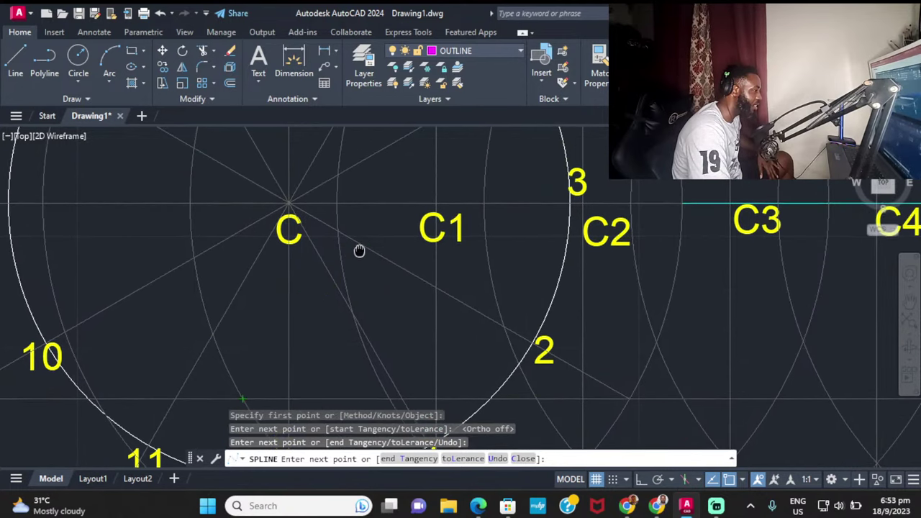
pyautogui.click(337, 204)
pyautogui.moveTo(370, 199)
pyautogui.mouseDown(button='middle')
pyautogui.moveTo(310, 266)
pyautogui.moveTo(279, 283)
pyautogui.moveTo(206, 374)
pyautogui.mouseUp(button='middle')
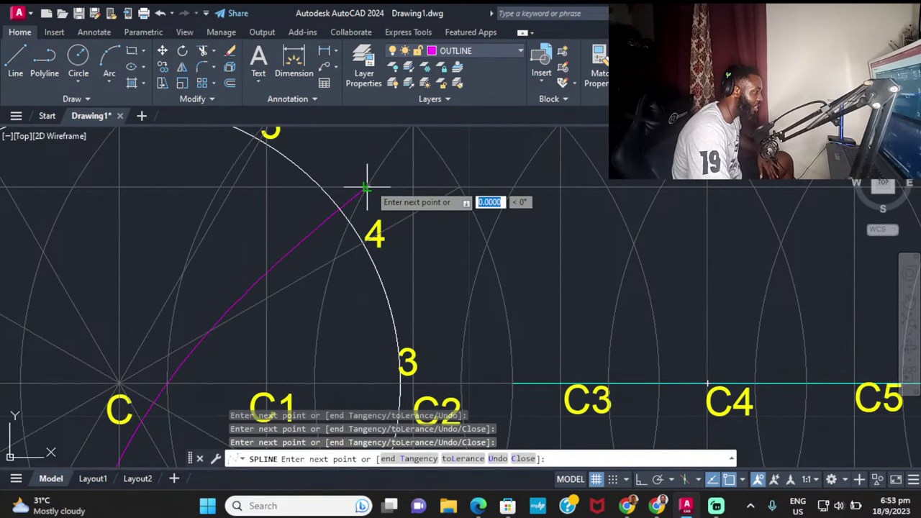
pyautogui.moveTo(395, 177)
pyautogui.mouseDown(button='middle')
pyautogui.moveTo(345, 221)
pyautogui.moveTo(252, 267)
pyautogui.moveTo(171, 329)
pyautogui.mouseUp(button='middle')
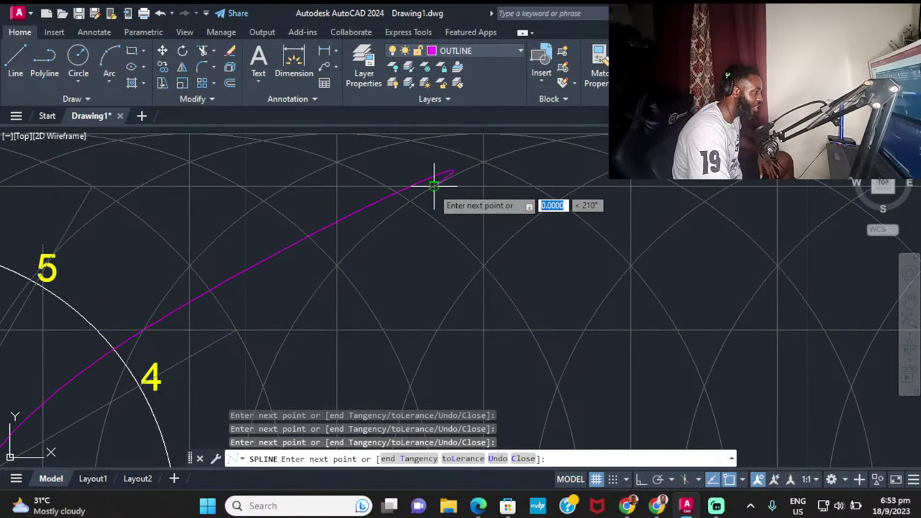
pyautogui.moveTo(633, 186)
pyautogui.mouseDown(button='middle')
pyautogui.moveTo(413, 230)
pyautogui.moveTo(390, 246)
pyautogui.mouseUp(button='middle')
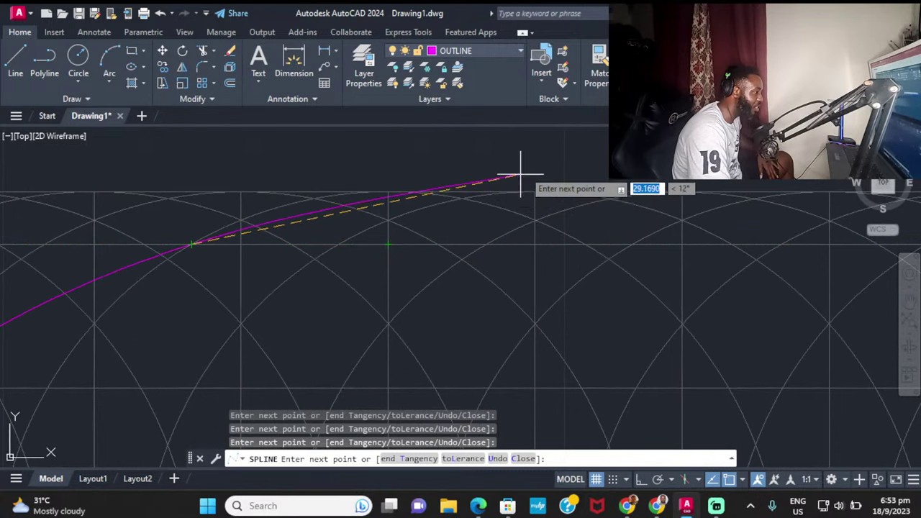
pyautogui.click(535, 192)
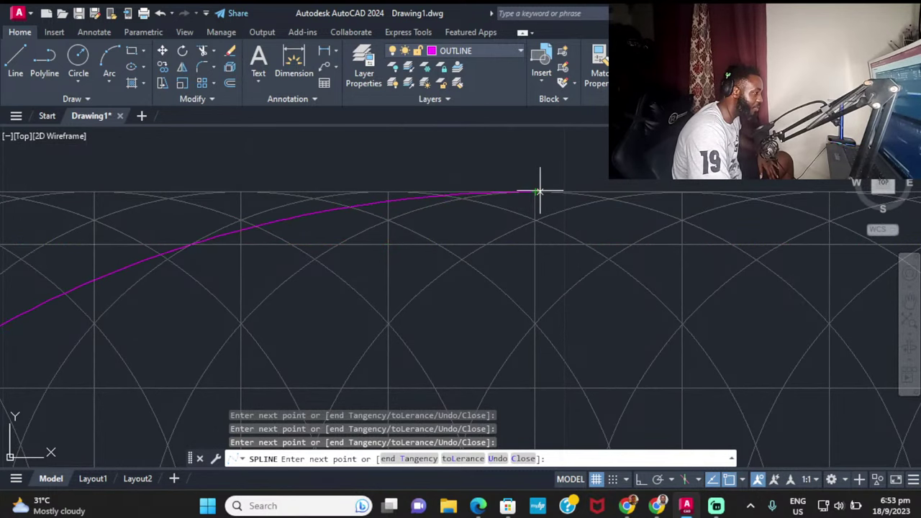
pyautogui.press('Return')
# Step: Mirror the spline about the vertical line through C6, keeping the source curve
pyautogui.scroll(-4, 334, 242)
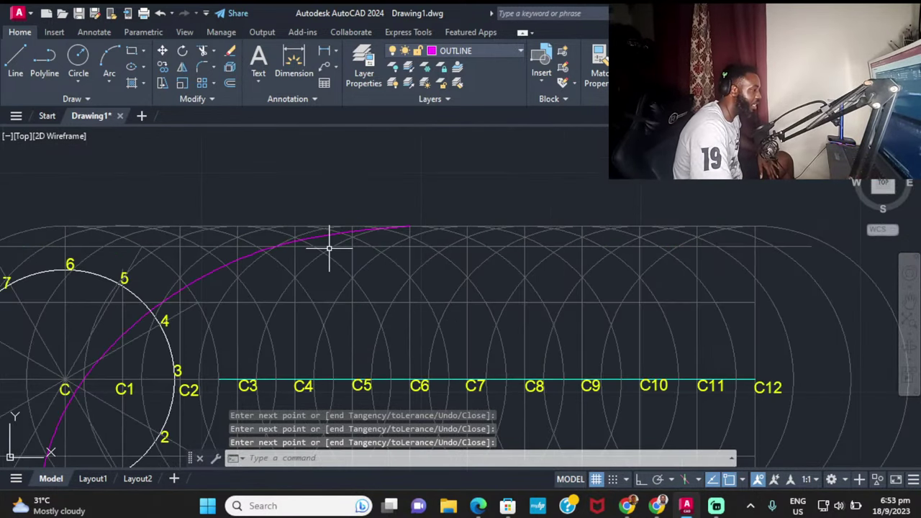
pyautogui.moveTo(333, 243); pyautogui.dragTo(577, 115, button='middle')
pyautogui.scroll(-3, 494, 237)
pyautogui.moveTo(494, 237); pyautogui.dragTo(436, 257, button='middle')
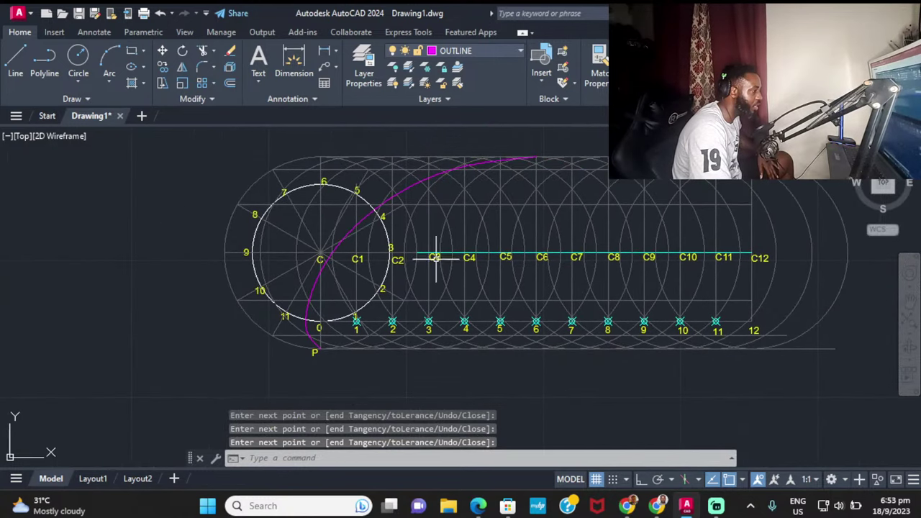
pyautogui.scroll(2, 479, 154)
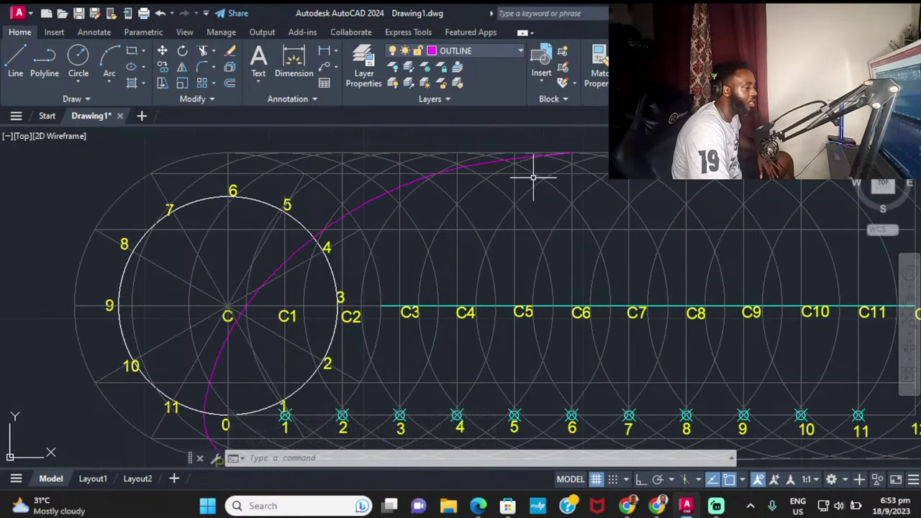
pyautogui.scroll(3, 486, 157)
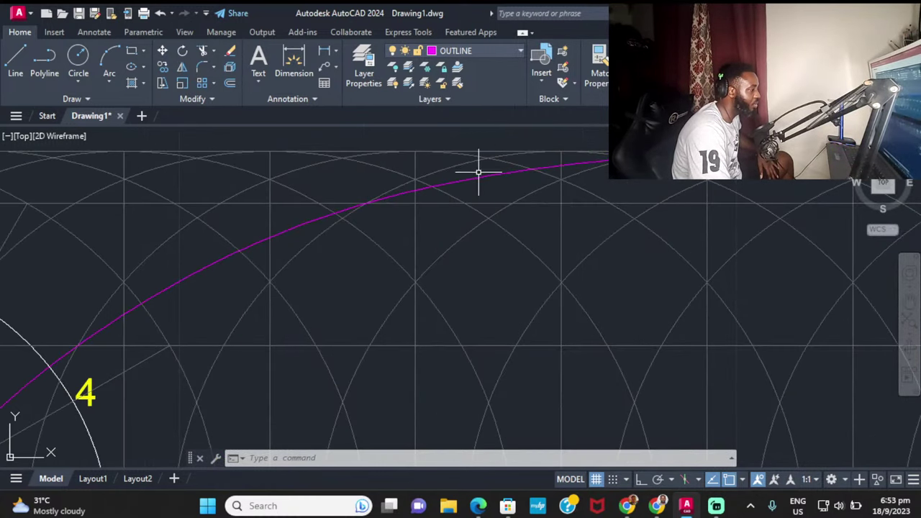
pyautogui.click(437, 184)
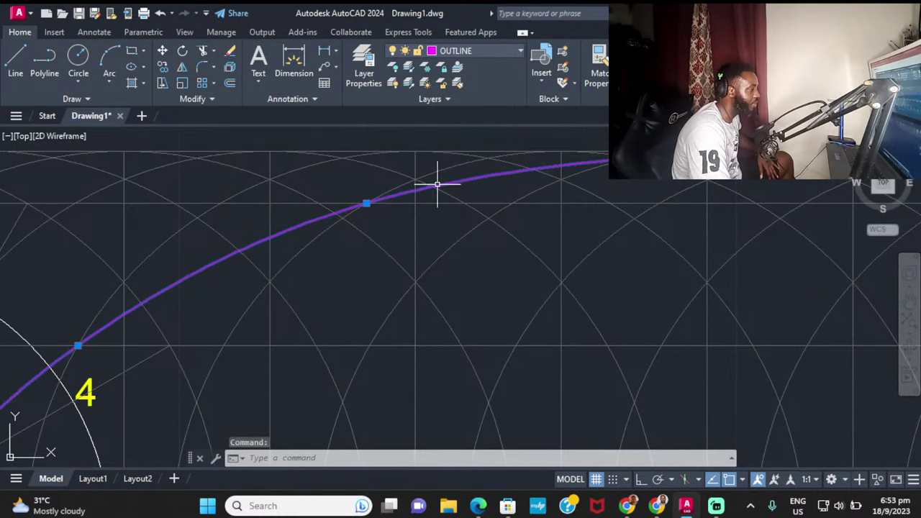
pyautogui.click(180, 67)
pyautogui.moveTo(588, 179); pyautogui.dragTo(607, 206, button='middle')
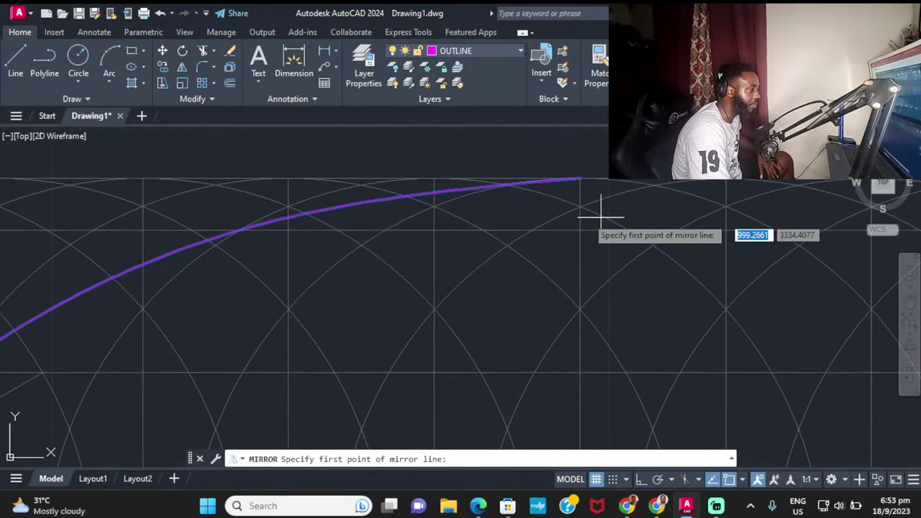
pyautogui.click(580, 177)
pyautogui.scroll(-5, 584, 210)
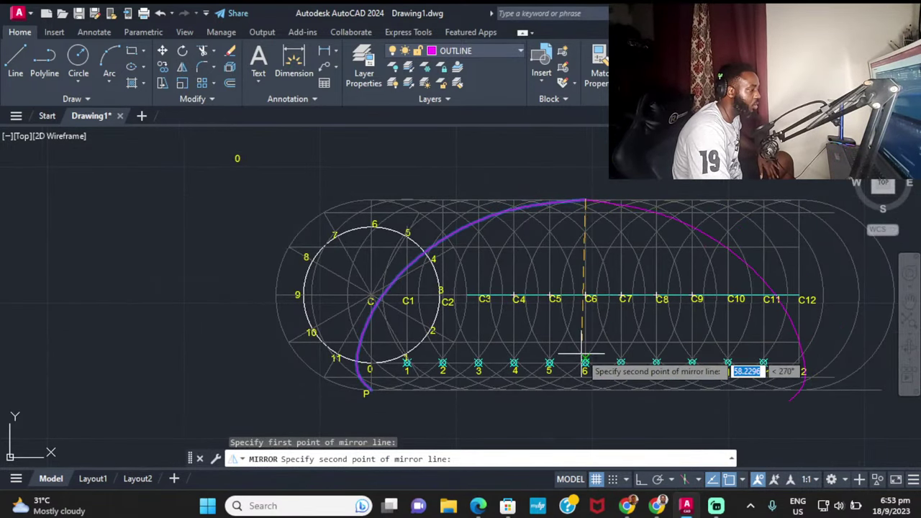
pyautogui.scroll(4, 576, 274)
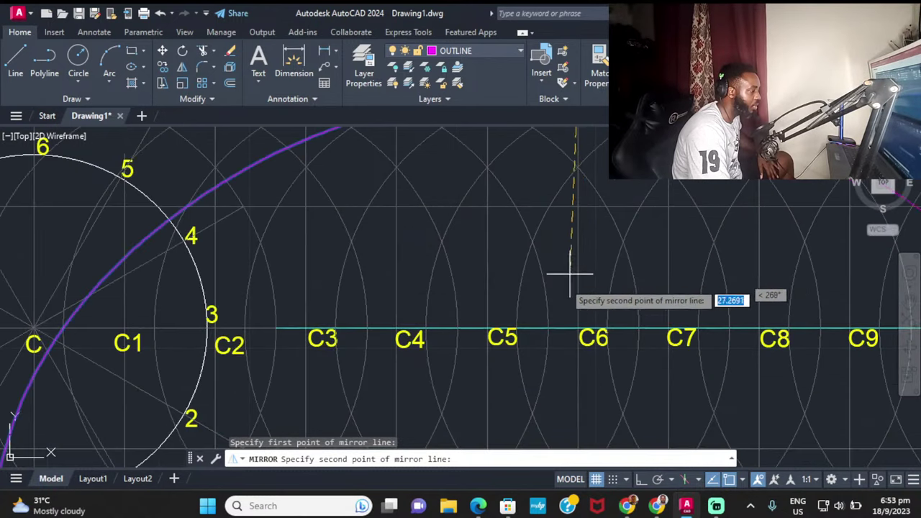
pyautogui.click(580, 331)
pyautogui.scroll(-6, 622, 249)
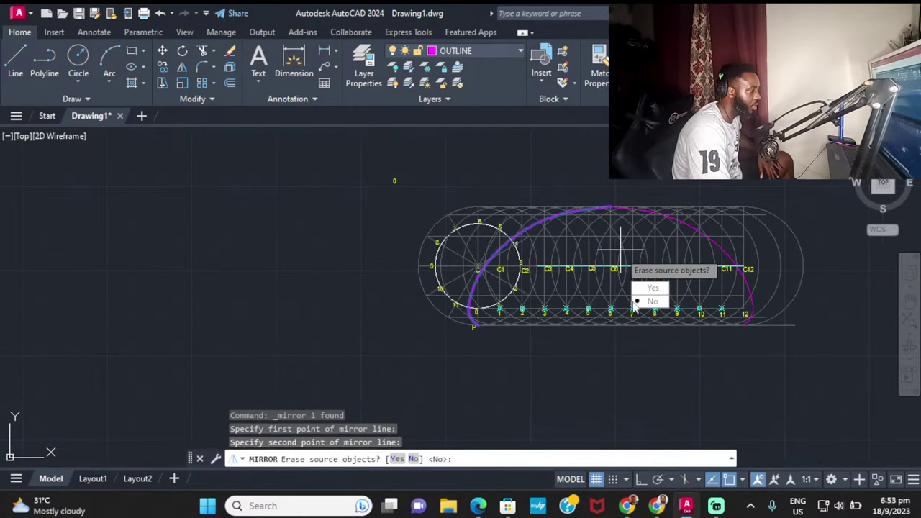
pyautogui.click(650, 303)
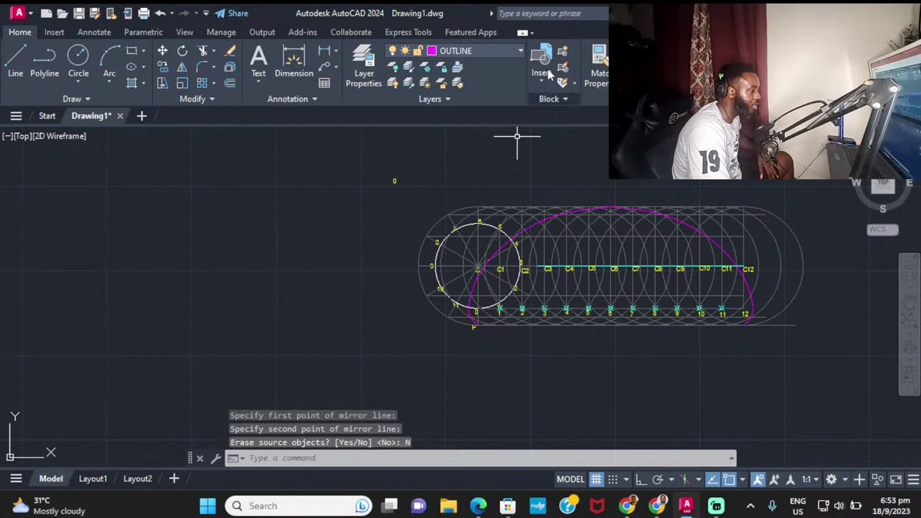
# Step: Freeze the 0, Construction, Points and Text layers, leaving only the OUTLINE layer's curve displayed
pyautogui.click(508, 54)
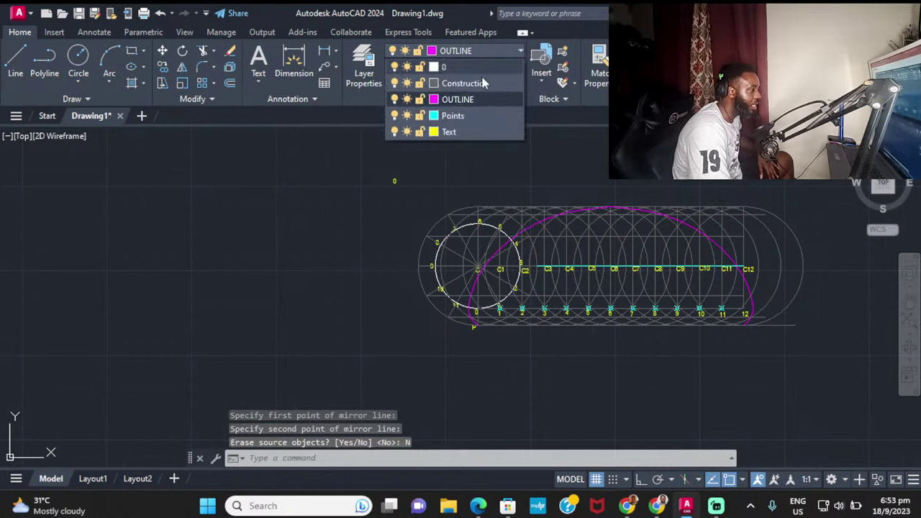
pyautogui.click(406, 67)
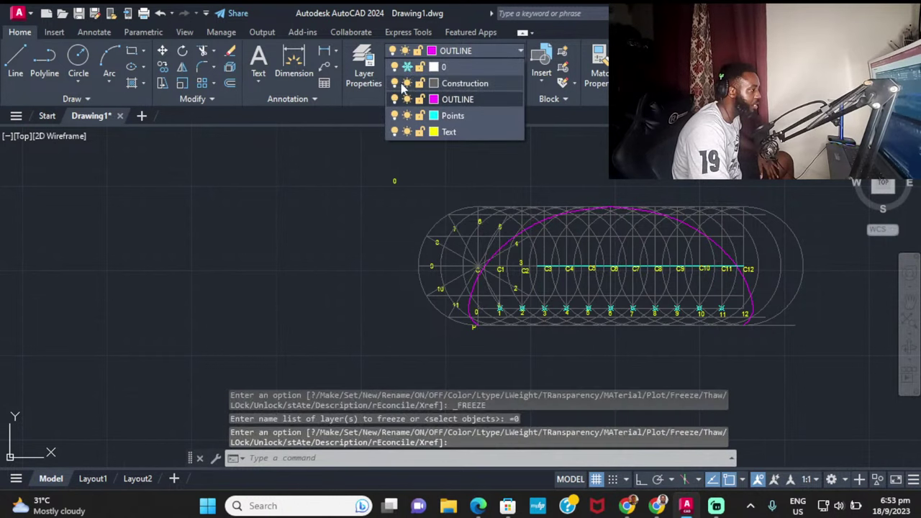
pyautogui.click(406, 83)
pyautogui.click(407, 115)
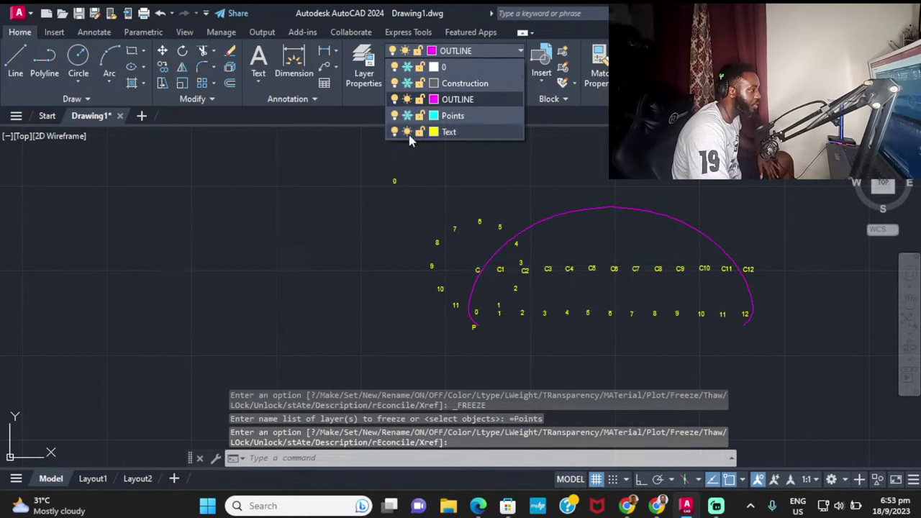
pyautogui.click(407, 131)
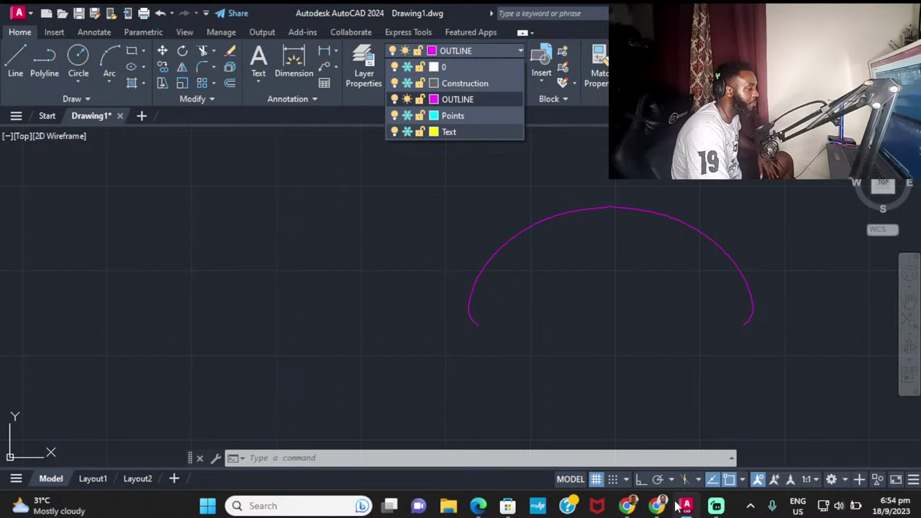
# Step: Switch to the browser to read the 2018 past paper's question 1 parts, and return to AutoCAD
pyautogui.click(631, 507)
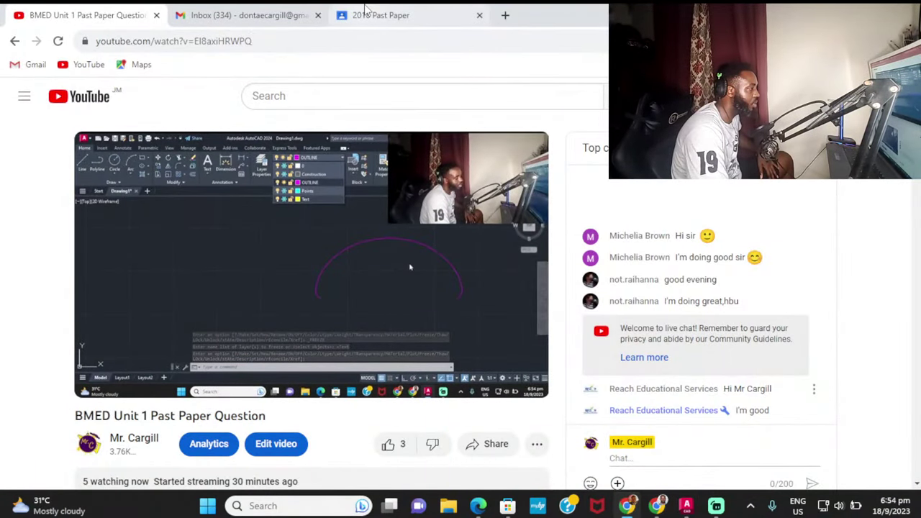
pyautogui.click(366, 13)
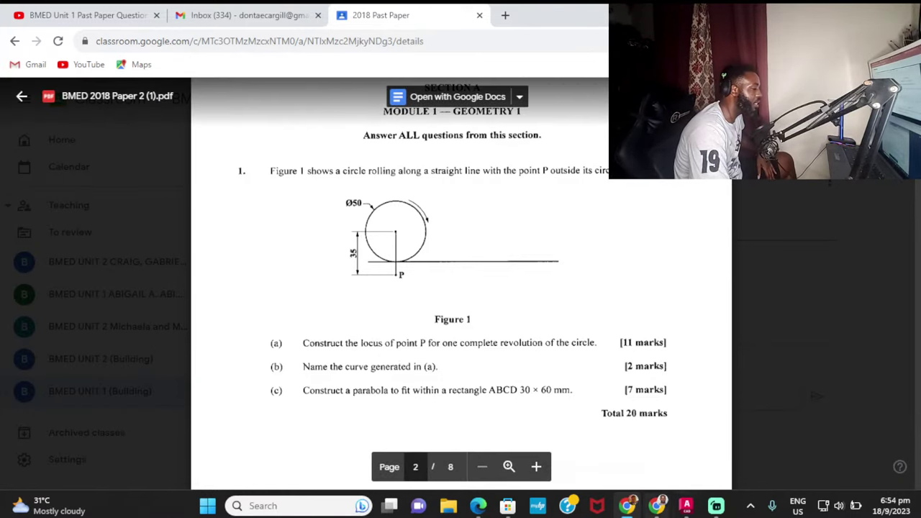
pyautogui.click(706, 507)
pyautogui.moveTo(696, 508)
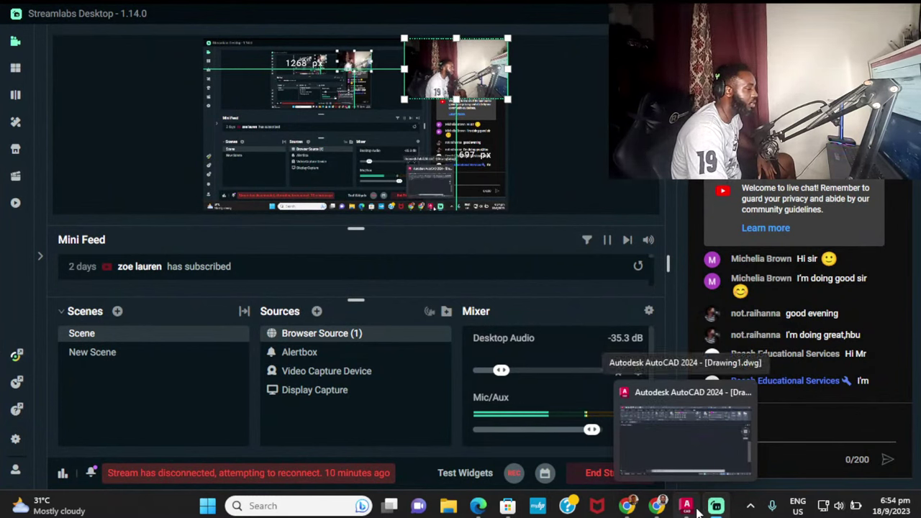
pyautogui.moveTo(642, 502)
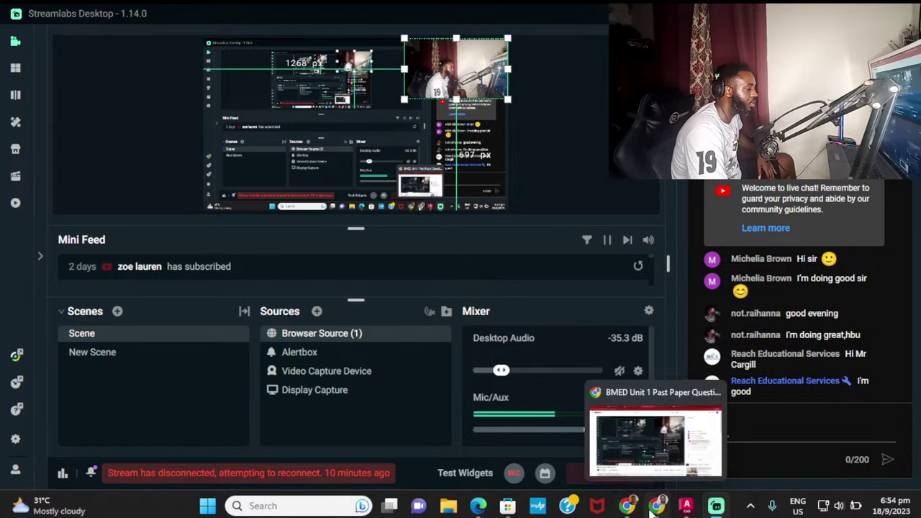
pyautogui.click(686, 506)
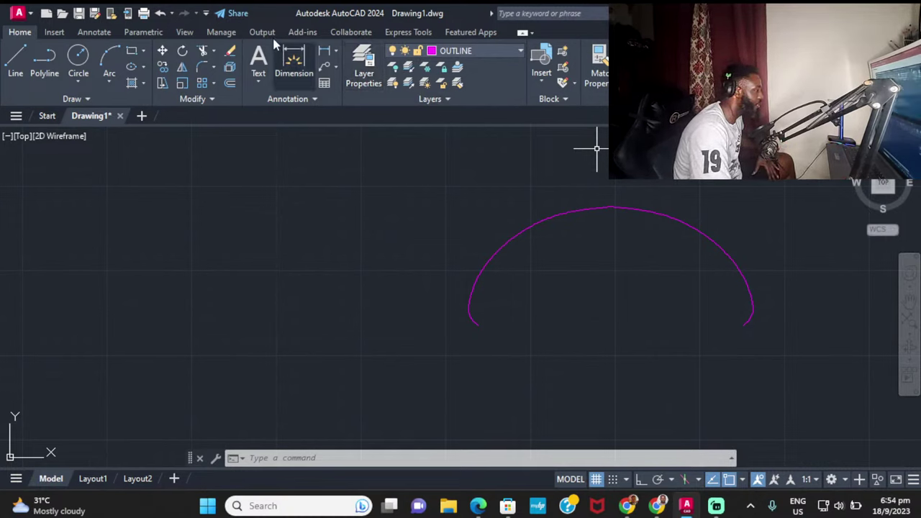
# Step: Thaw the Text, Points, Construction and 0 layers
pyautogui.click(404, 54)
pyautogui.click(407, 131)
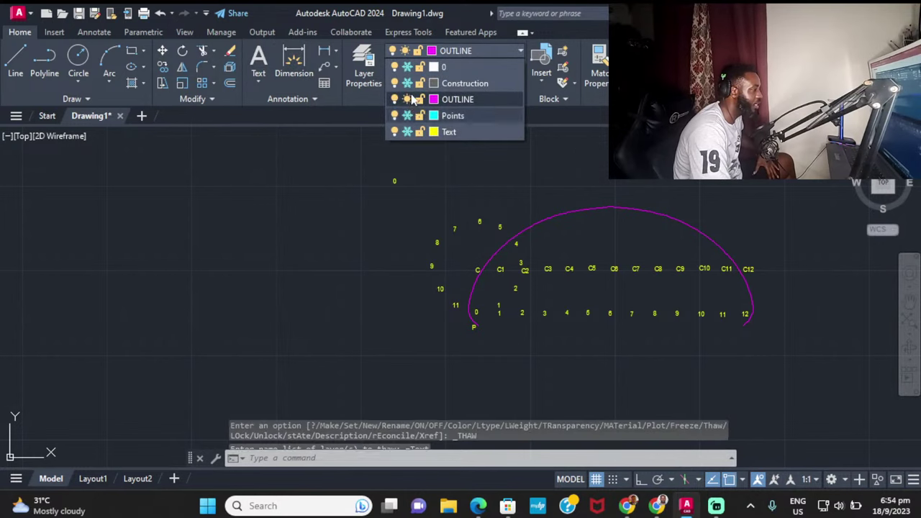
pyautogui.click(407, 115)
pyautogui.click(408, 81)
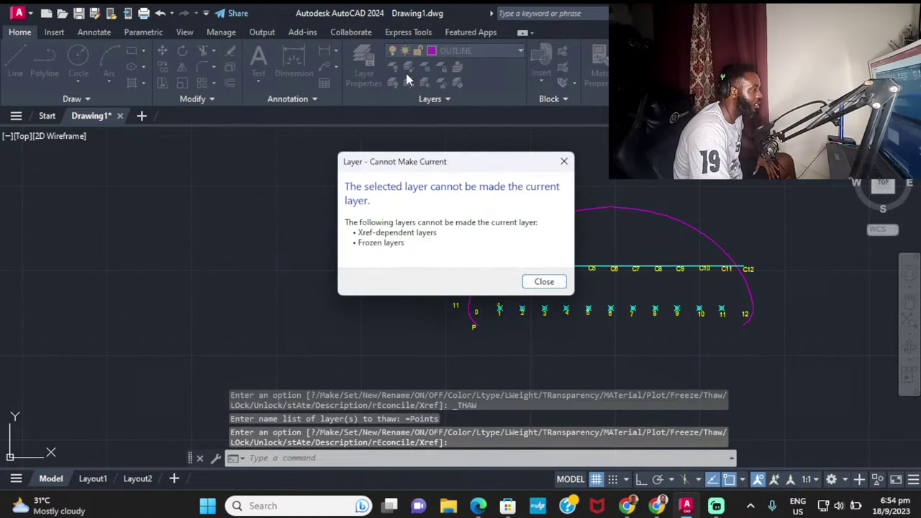
pyautogui.click(564, 161)
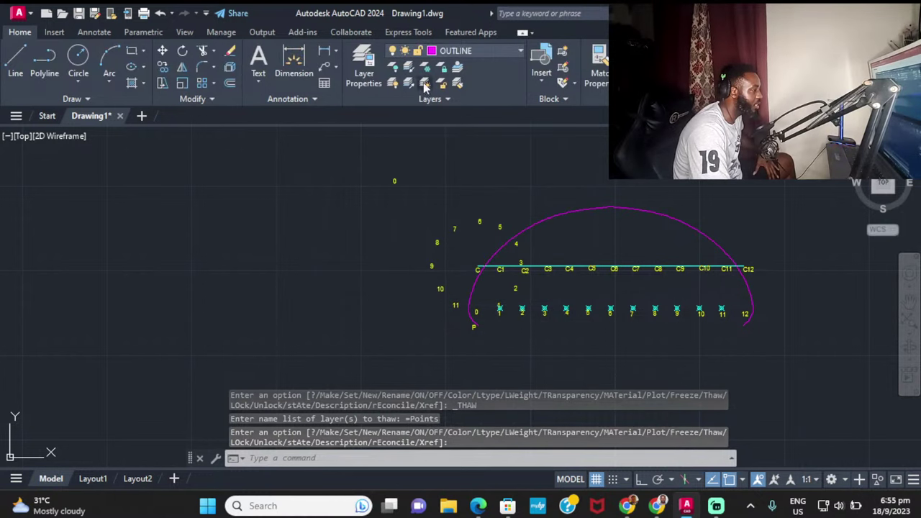
pyautogui.click(409, 50)
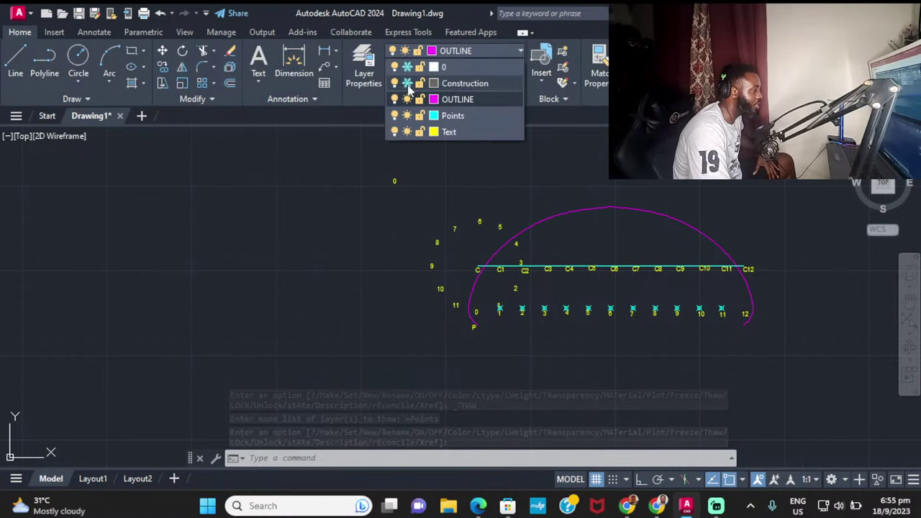
pyautogui.click(407, 83)
pyautogui.click(407, 66)
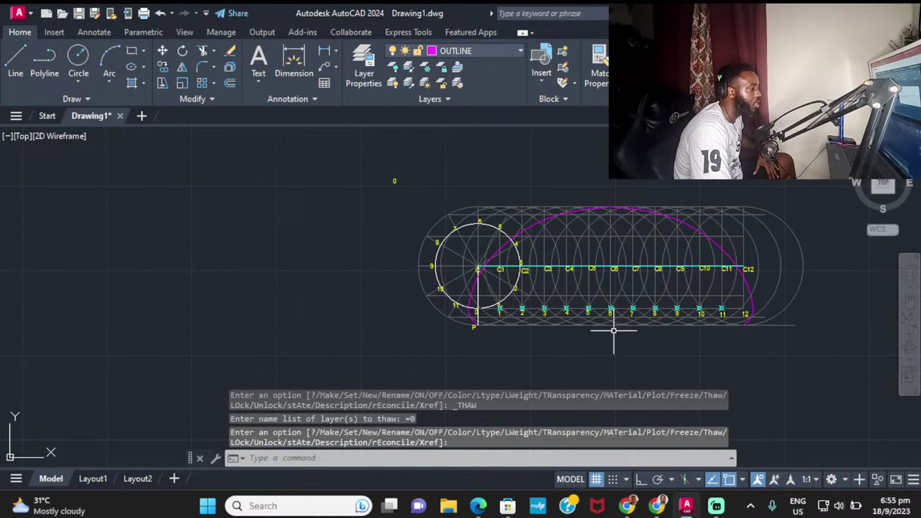
# Step: Copy the stray 0 label above the construction to a spot just outside the rolling circle's upper left, near division 7
pyautogui.scroll(-3, 547, 192)
pyautogui.scroll(5, 547, 199)
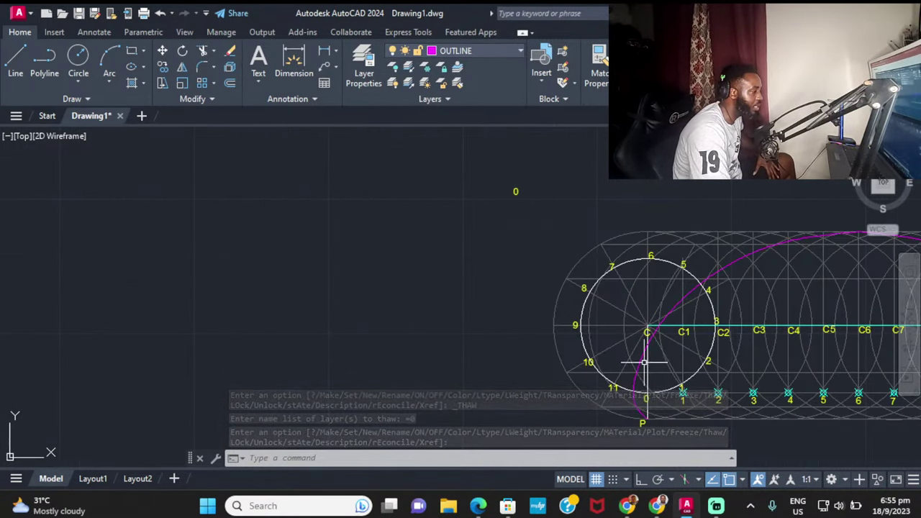
pyautogui.scroll(-4, 642, 360)
pyautogui.scroll(4, 601, 324)
pyautogui.scroll(-2, 597, 307)
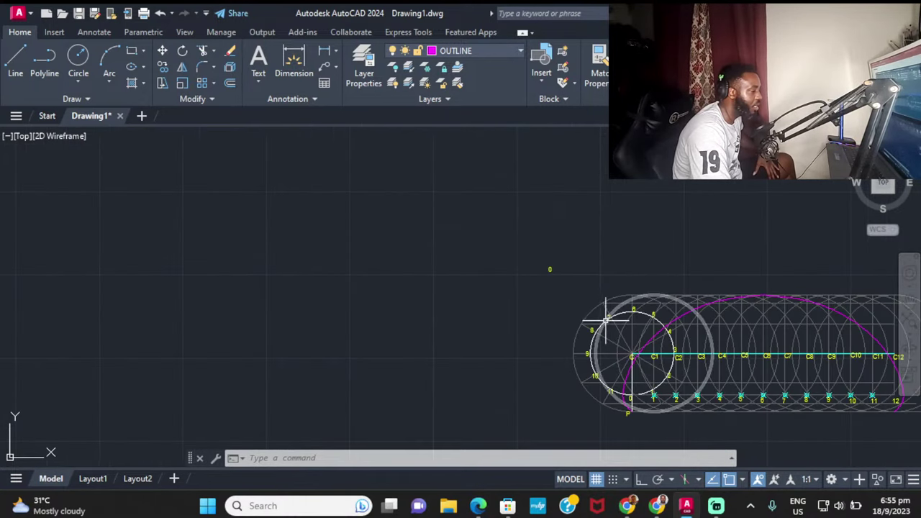
pyautogui.click(675, 262)
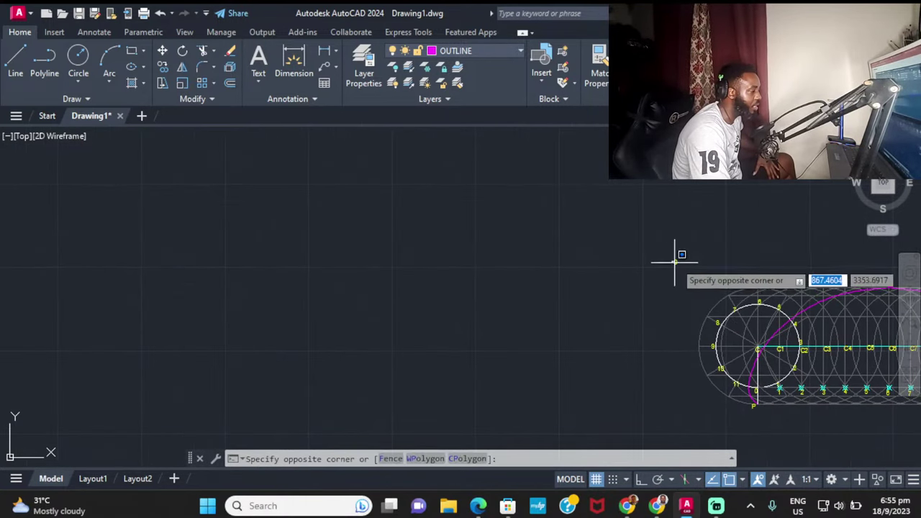
pyautogui.click(677, 263)
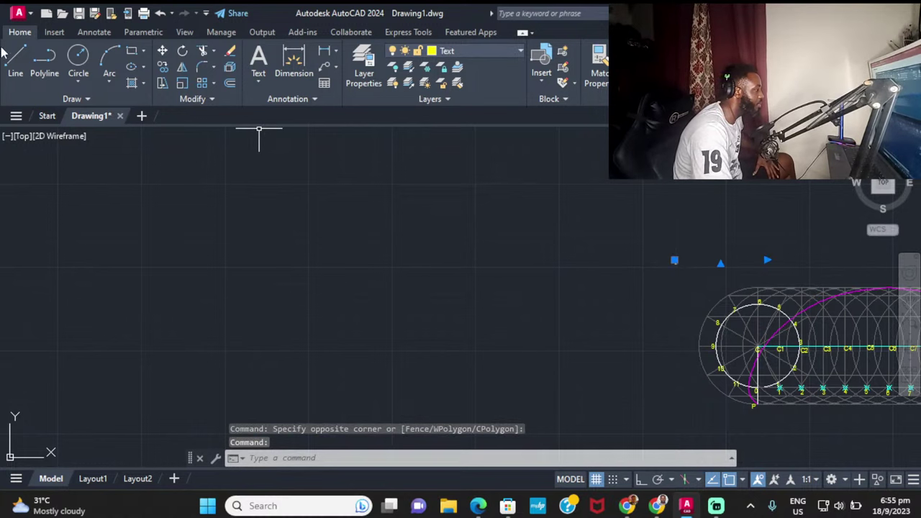
pyautogui.click(163, 67)
pyautogui.scroll(3, 364, 154)
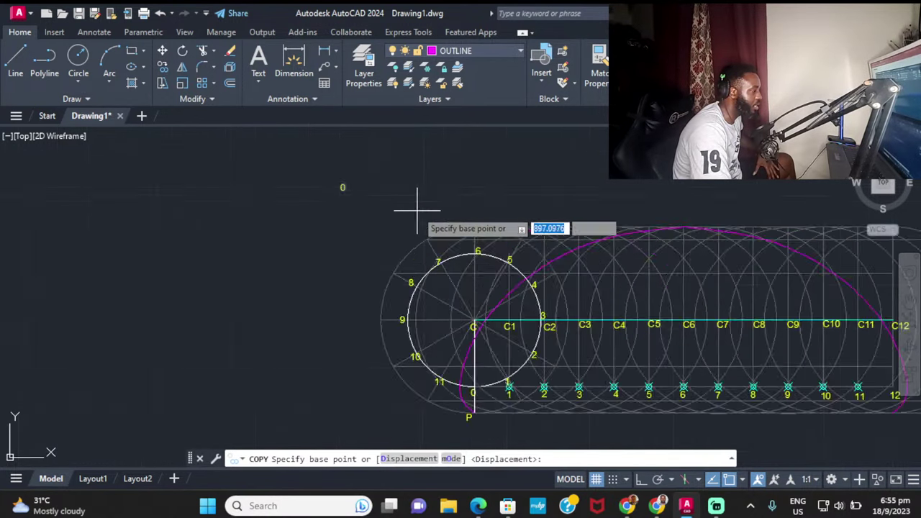
pyautogui.scroll(2, 403, 211)
pyautogui.click(318, 175)
pyautogui.moveTo(327, 298); pyautogui.dragTo(345, 275, button='middle')
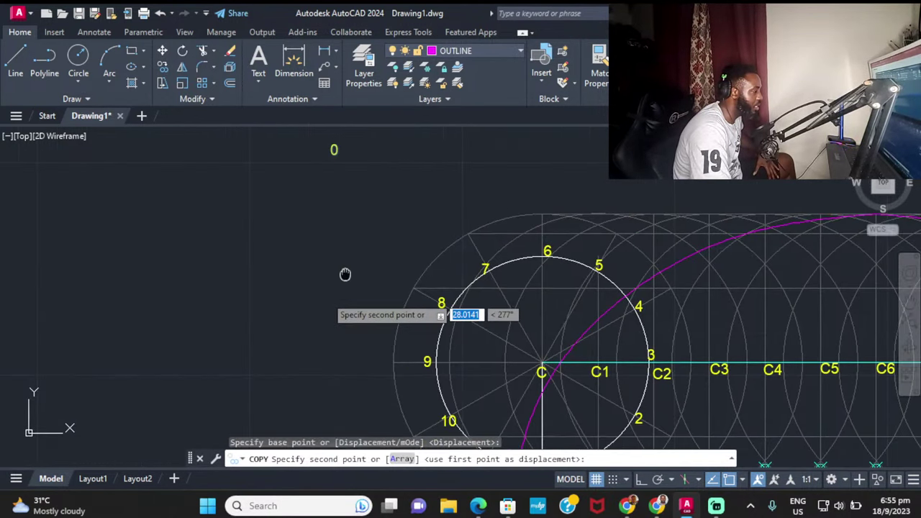
pyautogui.click(385, 248)
pyautogui.press('Escape')
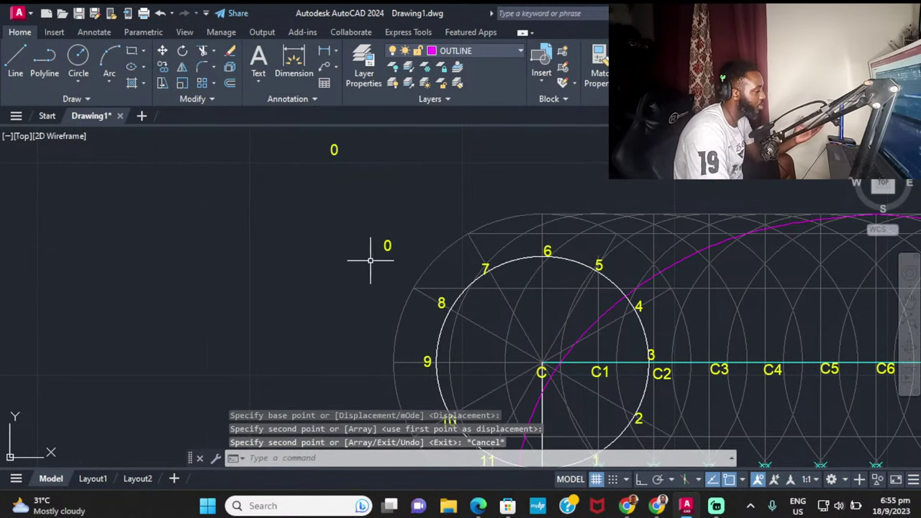
# Step: Change the copied 0 label's text to "a."
pyautogui.doubleClick(385, 246)
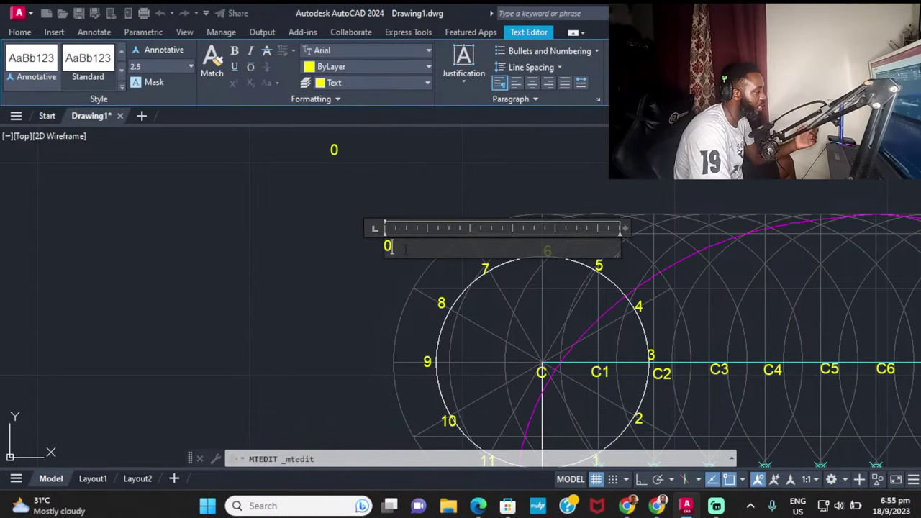
pyautogui.write('a.')
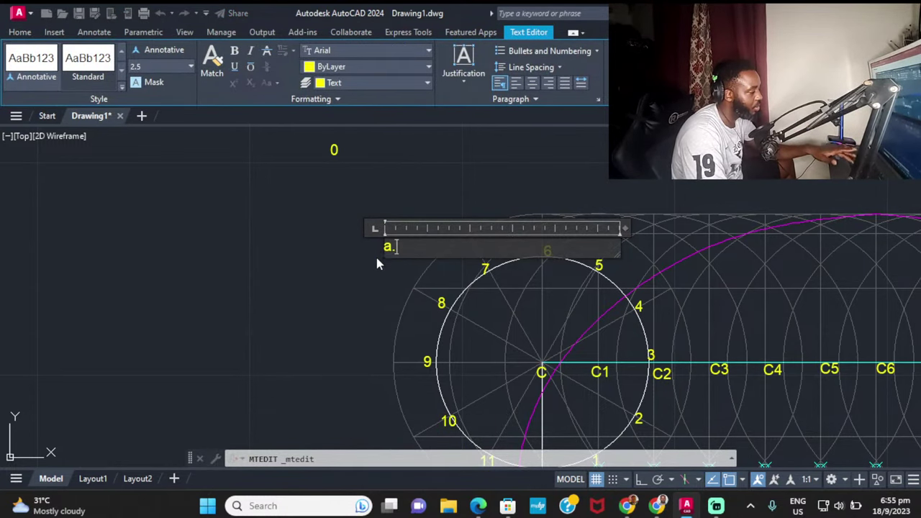
pyautogui.click(380, 312)
# Step: Copy the "a." label about 91 mm straight down to below point P, with ortho mode on
pyautogui.moveTo(380, 312); pyautogui.dragTo(412, 70, button='middle')
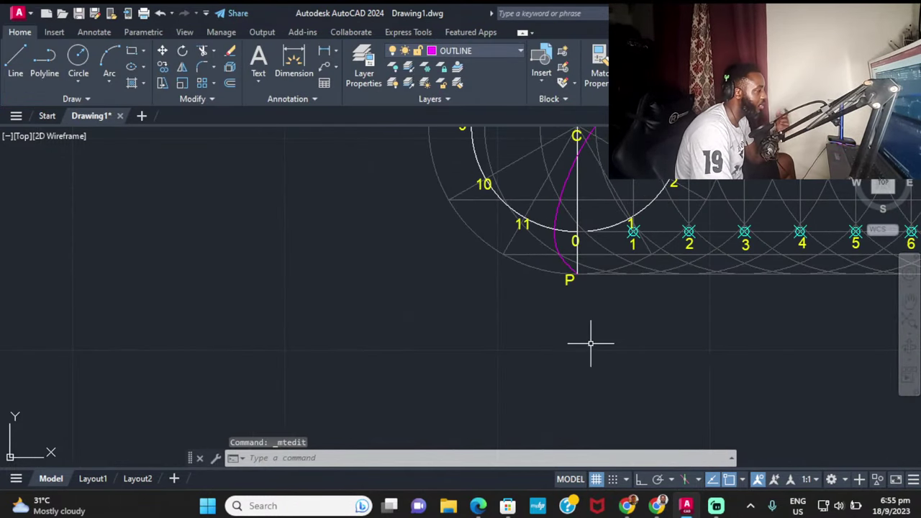
pyautogui.scroll(-2, 579, 348)
pyautogui.scroll(2, 487, 146)
pyautogui.moveTo(487, 156); pyautogui.dragTo(487, 173, button='middle')
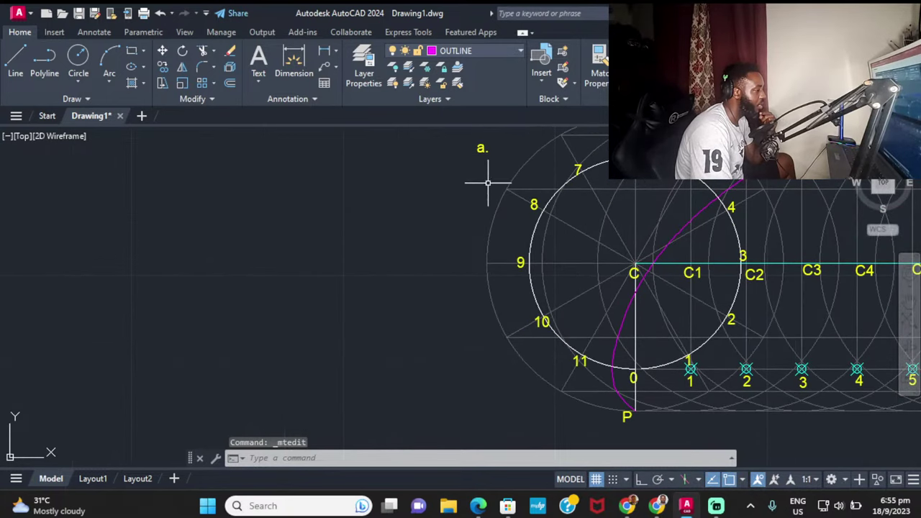
pyautogui.click(483, 146)
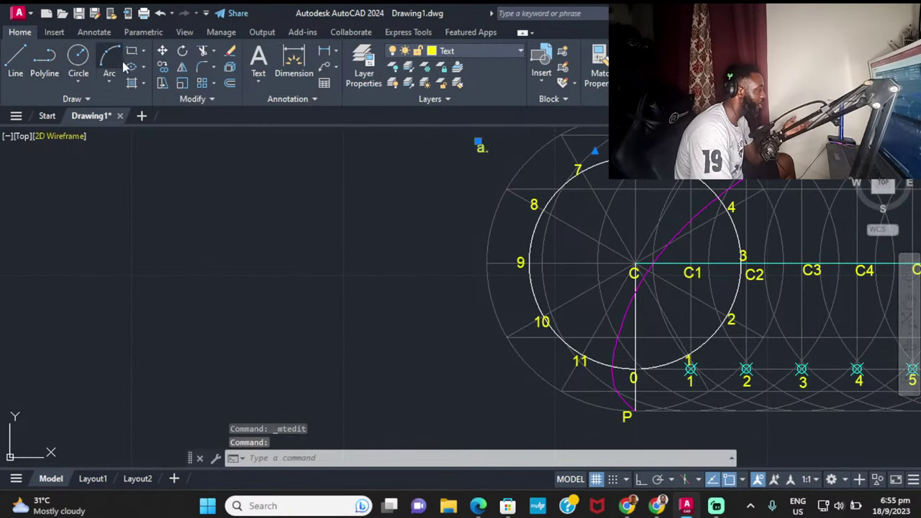
pyautogui.click(163, 67)
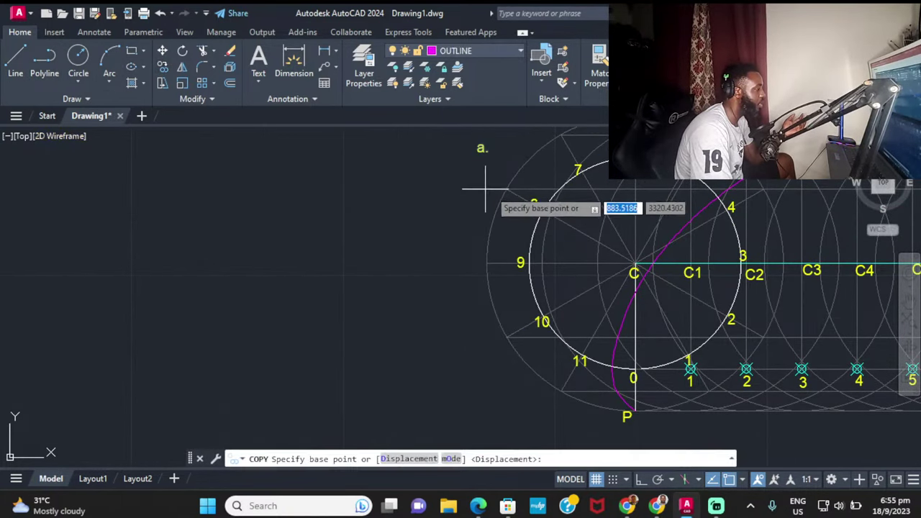
pyautogui.click(483, 147)
pyautogui.scroll(-2, 457, 364)
pyautogui.moveTo(456, 364); pyautogui.dragTo(437, 220, button='middle')
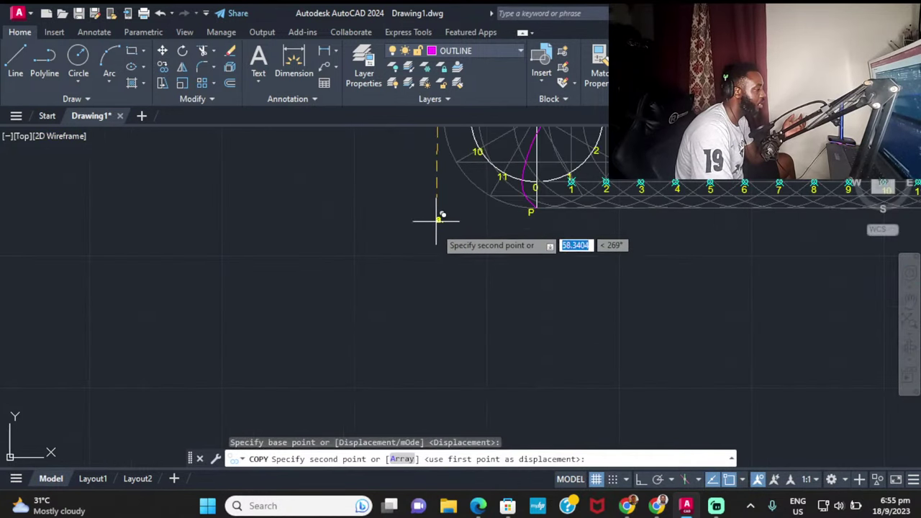
pyautogui.click(640, 480)
pyautogui.click(457, 288)
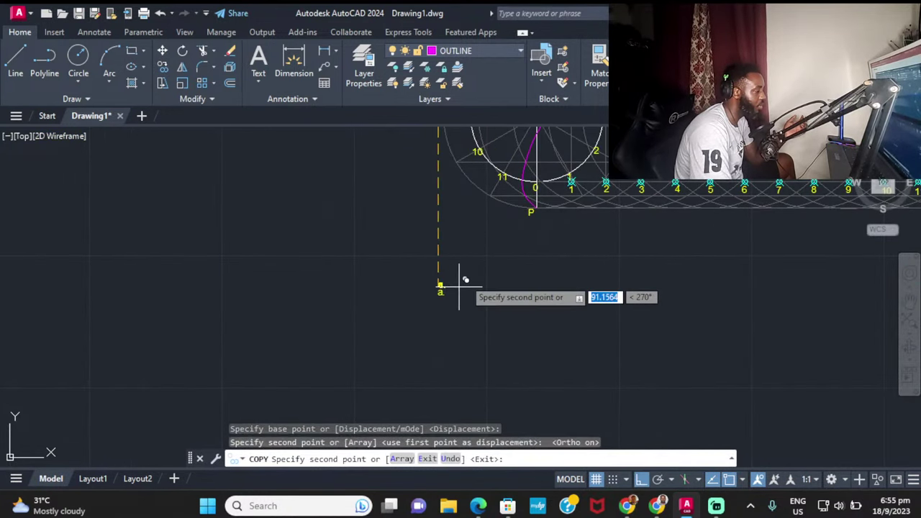
pyautogui.press('Escape')
# Step: Change the copied "a." label below point P to "b. This curve is called a superior trochoid"
pyautogui.scroll(2, 441, 296)
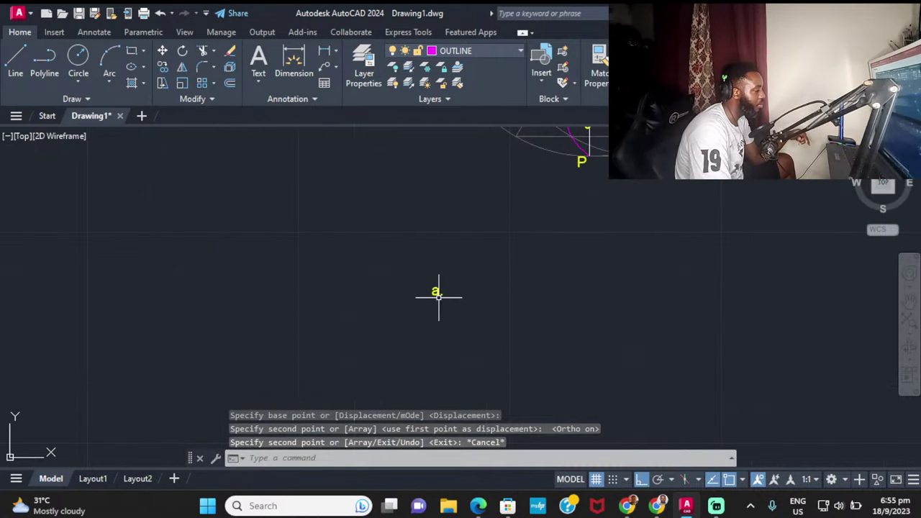
pyautogui.click(435, 290)
pyautogui.doubleClick(437, 291)
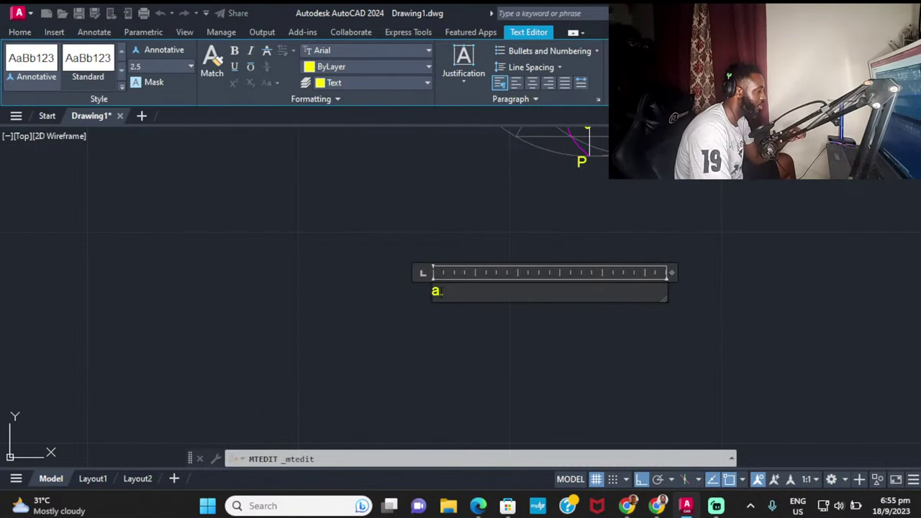
pyautogui.write('b.')
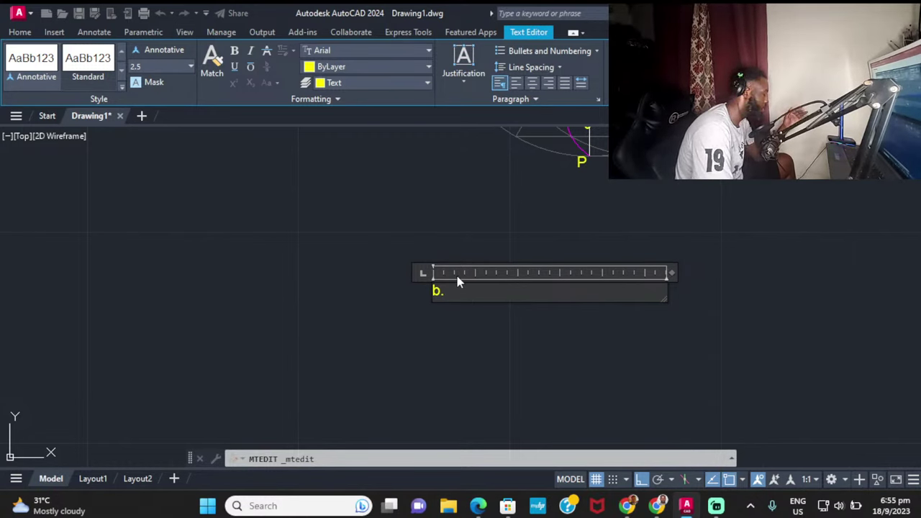
pyautogui.write(' This curve is called a superior')
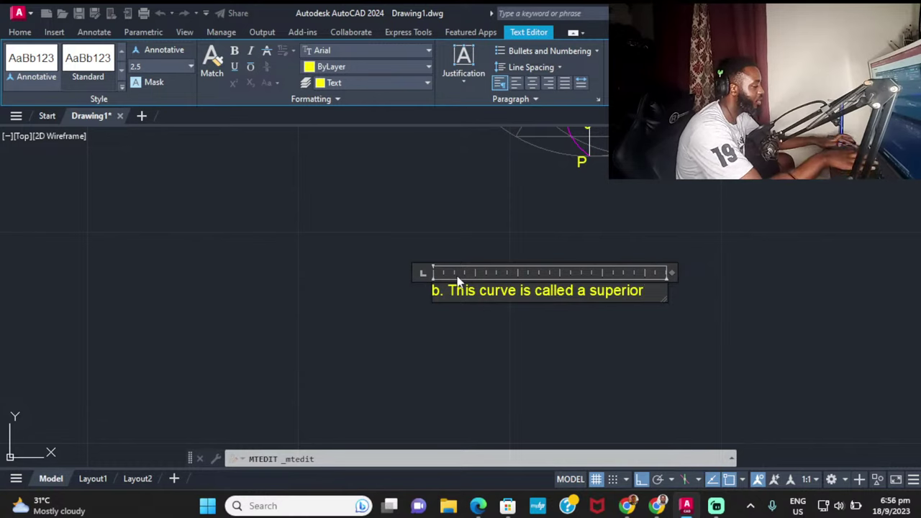
pyautogui.write('choi')
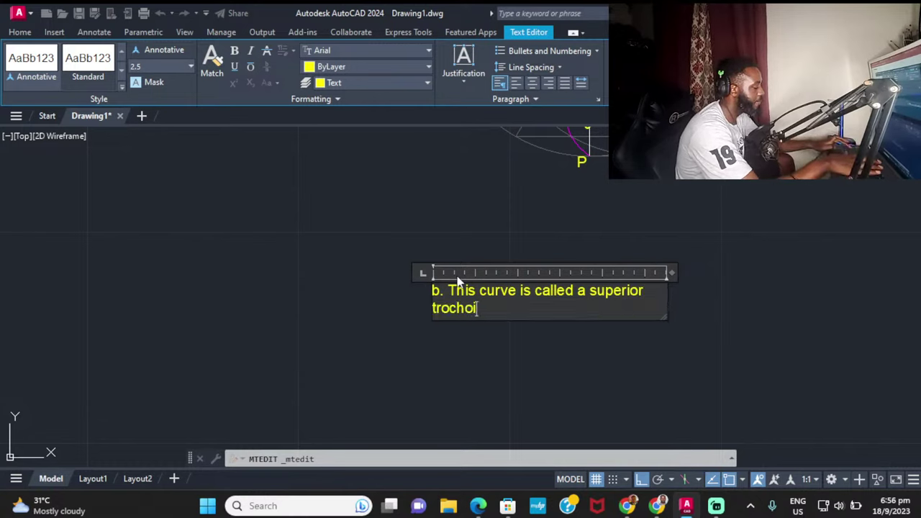
pyautogui.write('d')
pyautogui.press('Return')
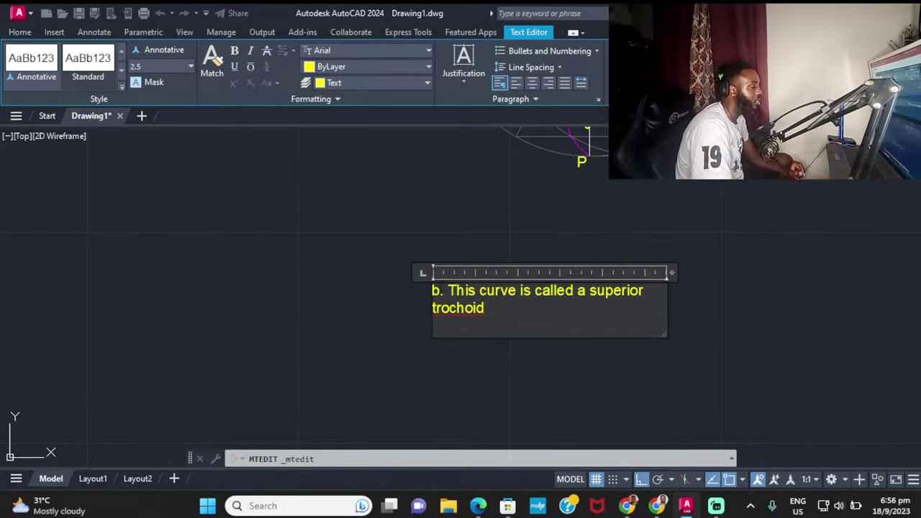
pyautogui.click(384, 313)
pyautogui.scroll(-4, 586, 216)
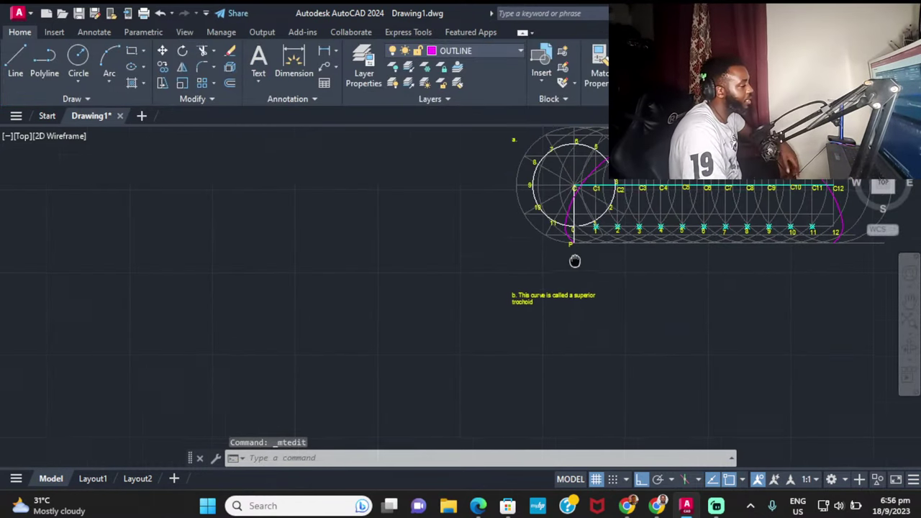
pyautogui.scroll(6, 547, 284)
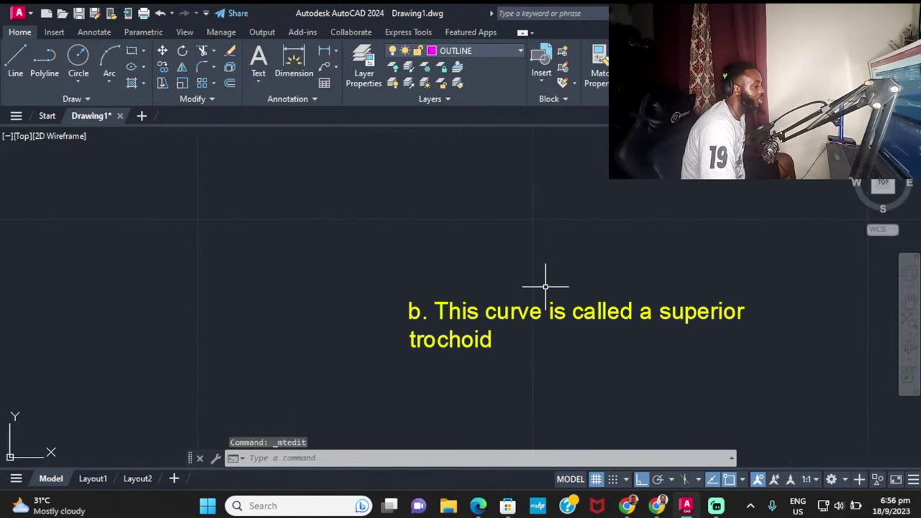
# Step: Switch to Chrome, review question 1 part (c) and the remaining pages of the 2018 past paper, and close the PDF preview
pyautogui.click(628, 506)
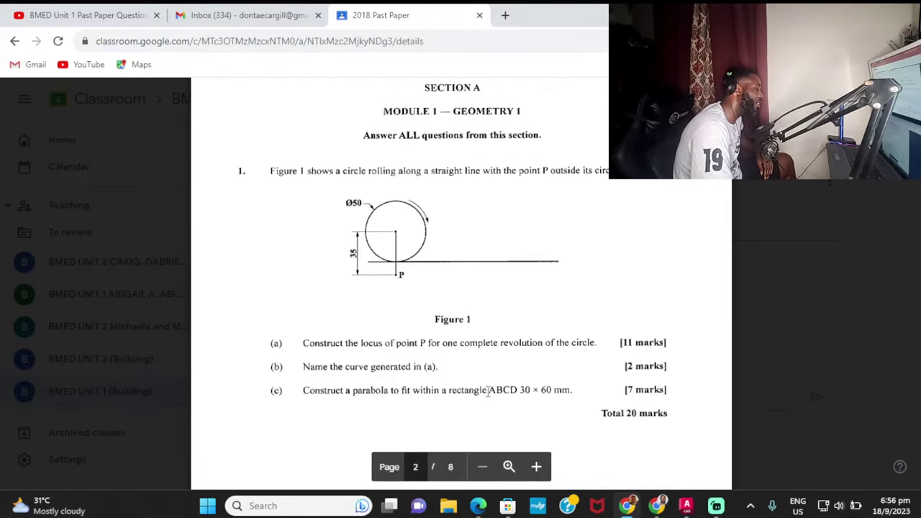
pyautogui.scroll(-15, 493, 375)
pyautogui.scroll(-20, 493, 373)
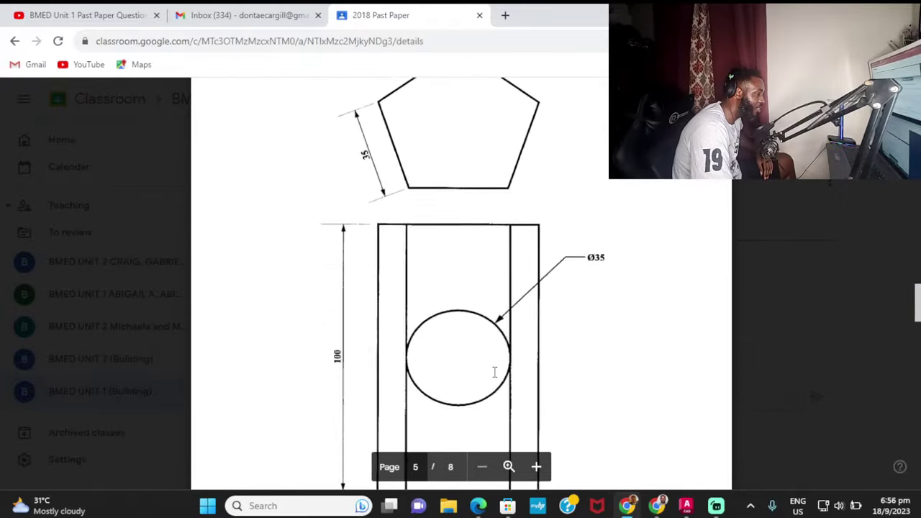
pyautogui.scroll(-5, 495, 369)
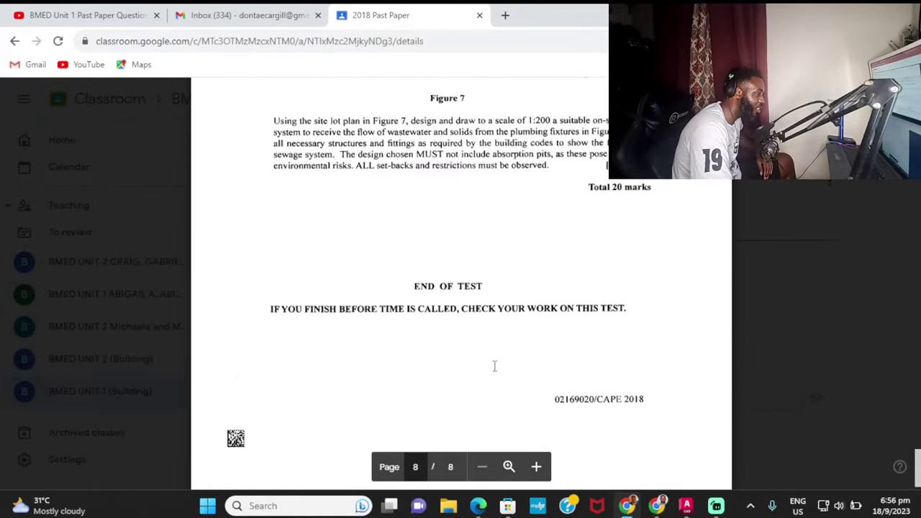
pyautogui.scroll(10, 494, 366)
pyautogui.scroll(18, 531, 364)
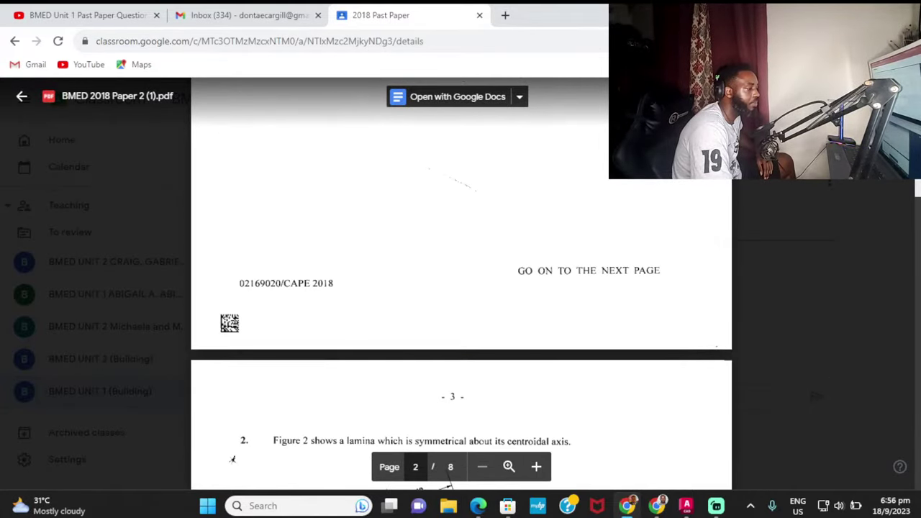
pyautogui.scroll(8, 847, 338)
pyautogui.click(821, 332)
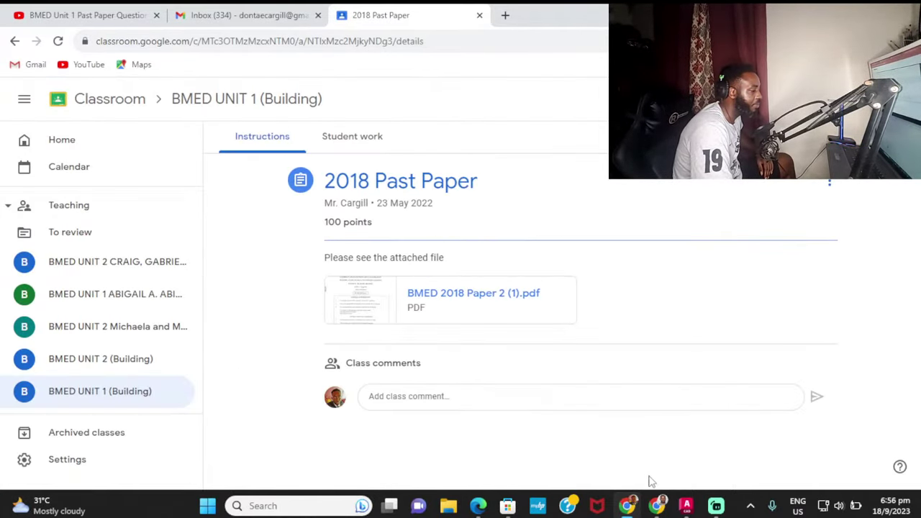
# Step: Switch to AutoCAD and copy the "a." label straight down to a spot below the part b text
pyautogui.click(686, 506)
pyautogui.scroll(-5, 408, 137)
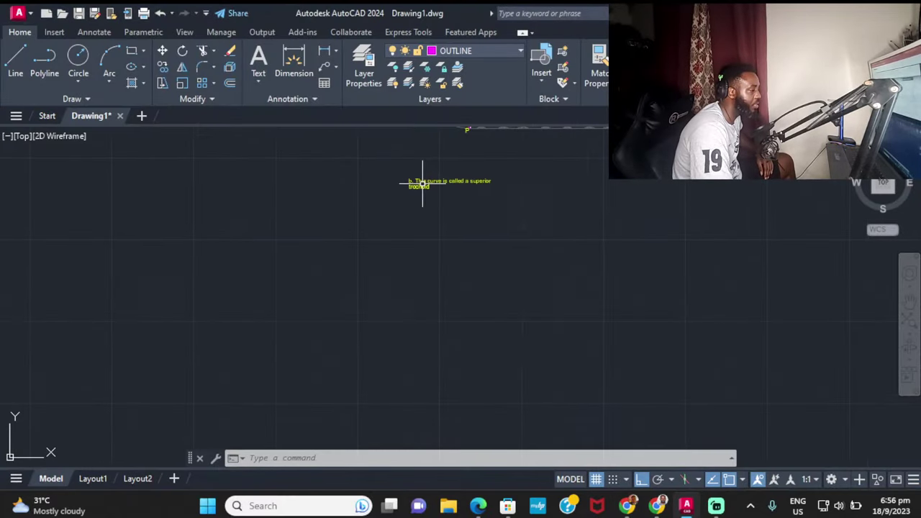
pyautogui.moveTo(421, 181); pyautogui.dragTo(417, 313, button='middle')
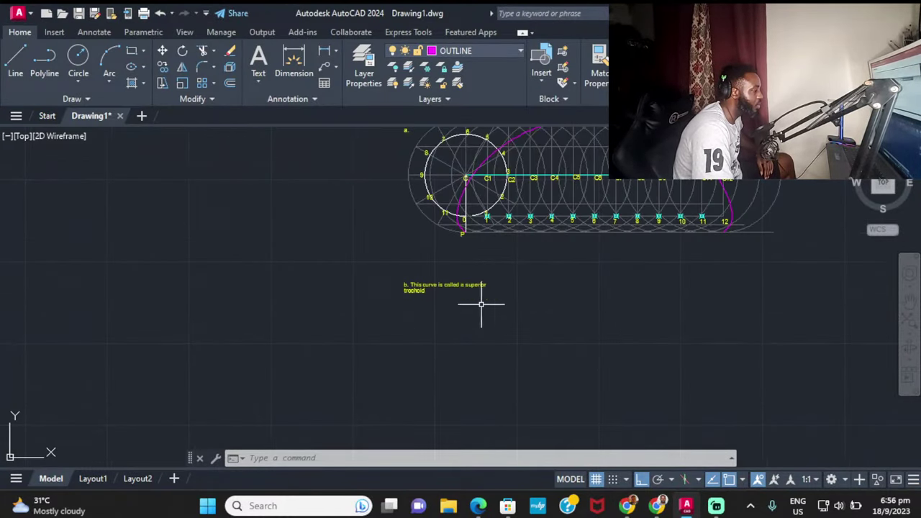
pyautogui.scroll(4, 401, 309)
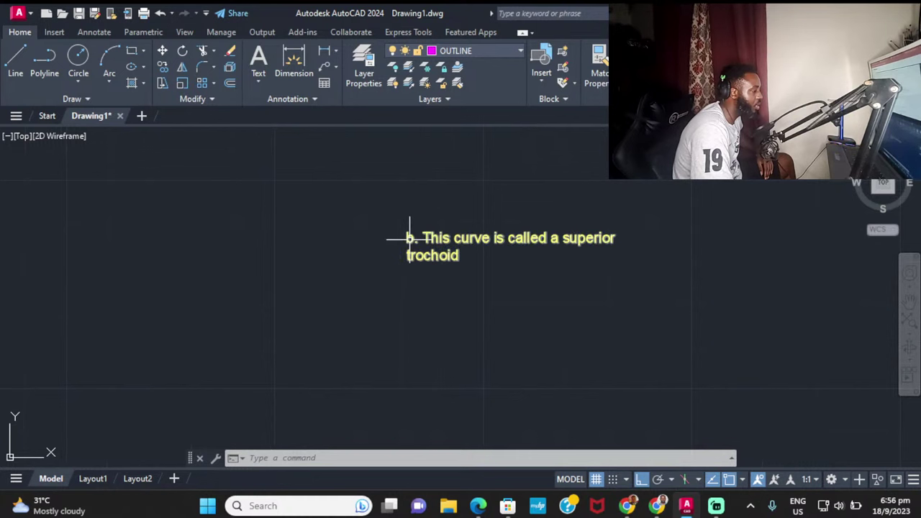
pyautogui.moveTo(403, 239)
pyautogui.mouseDown(button='middle')
pyautogui.moveTo(327, 335)
pyautogui.moveTo(387, 301)
pyautogui.moveTo(378, 364)
pyautogui.mouseUp(button='middle')
pyautogui.click(413, 136)
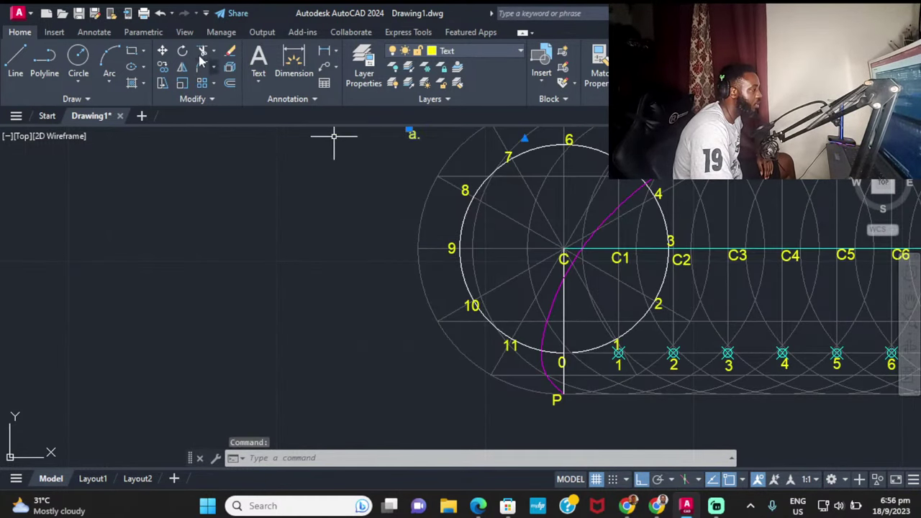
pyautogui.click(162, 66)
pyautogui.click(413, 133)
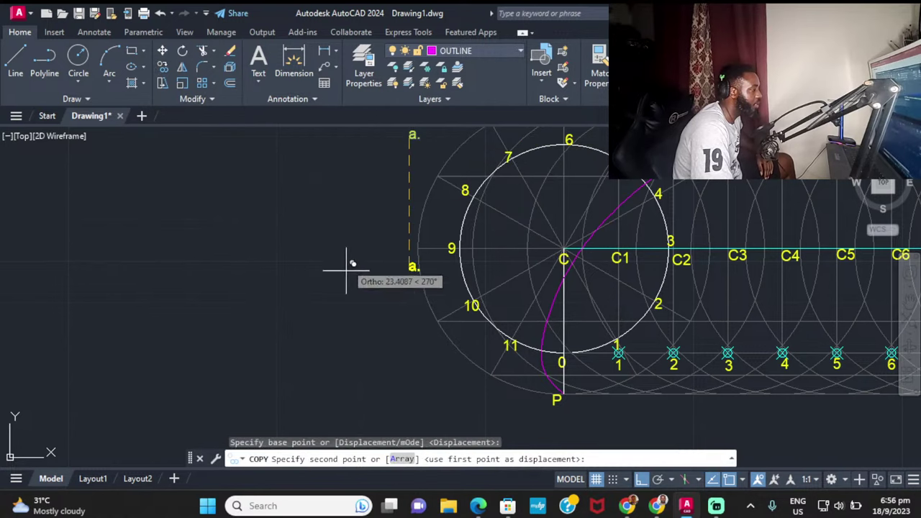
pyautogui.scroll(-3, 353, 317)
pyautogui.click(305, 258)
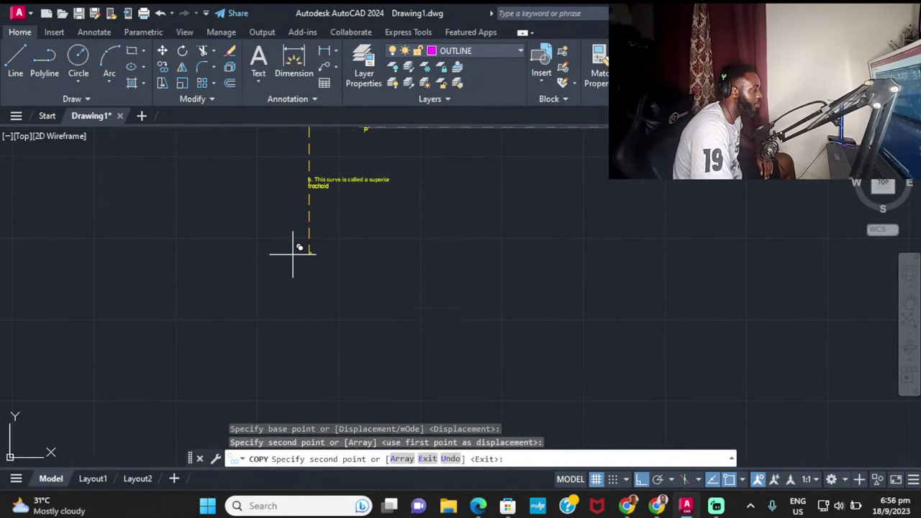
pyautogui.press('Escape')
# Step: Change the newly copied label's text to "c."
pyautogui.scroll(5, 309, 267)
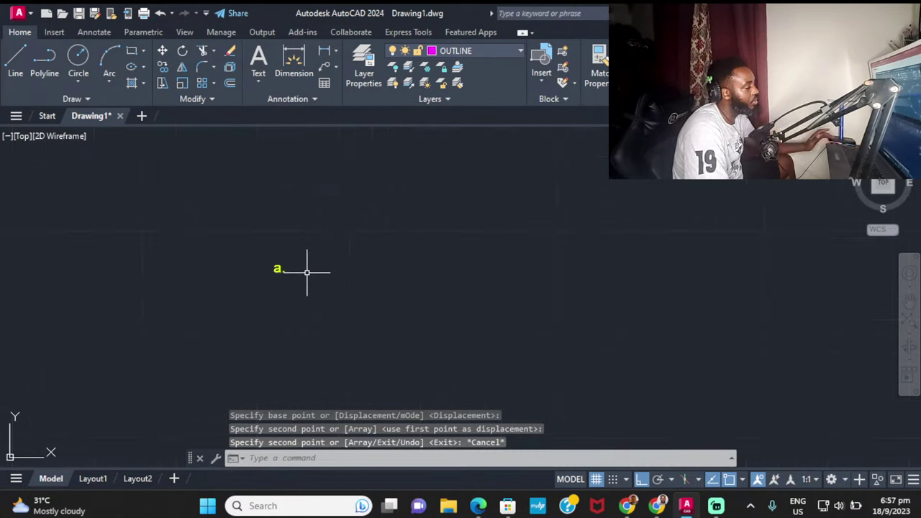
pyautogui.doubleClick(274, 268)
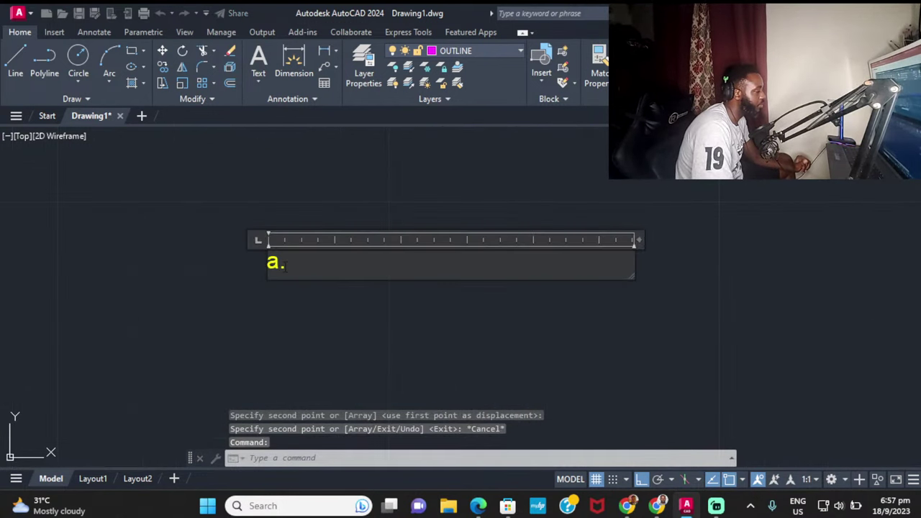
pyautogui.write('C')
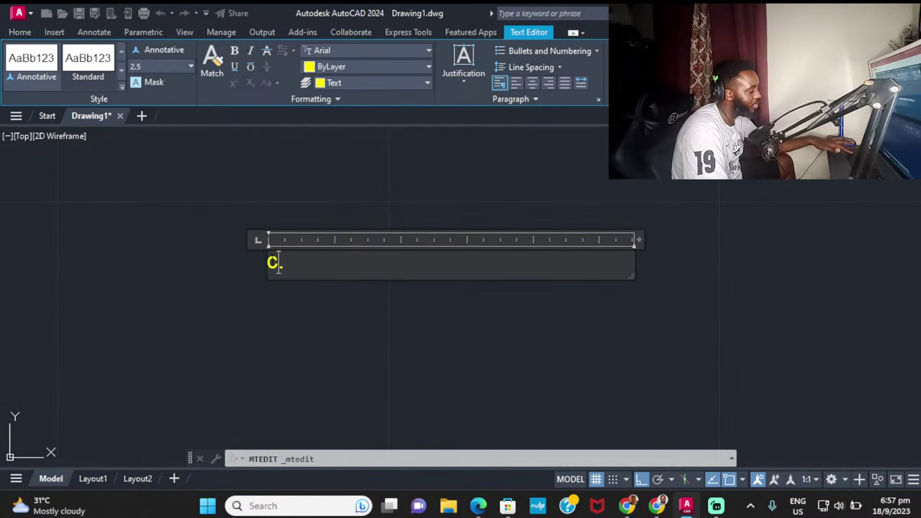
pyautogui.write('.')
pyautogui.click(330, 286)
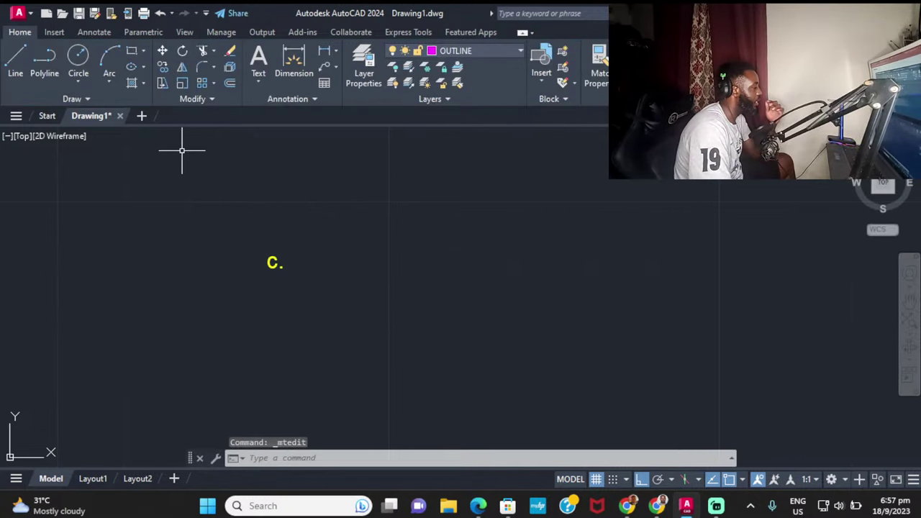
# Step: Switch to Chrome, reopen BMED 2018 Paper 2 (1).pdf and read question 1 part (c) for the parabola's rectangle size
pyautogui.click(627, 506)
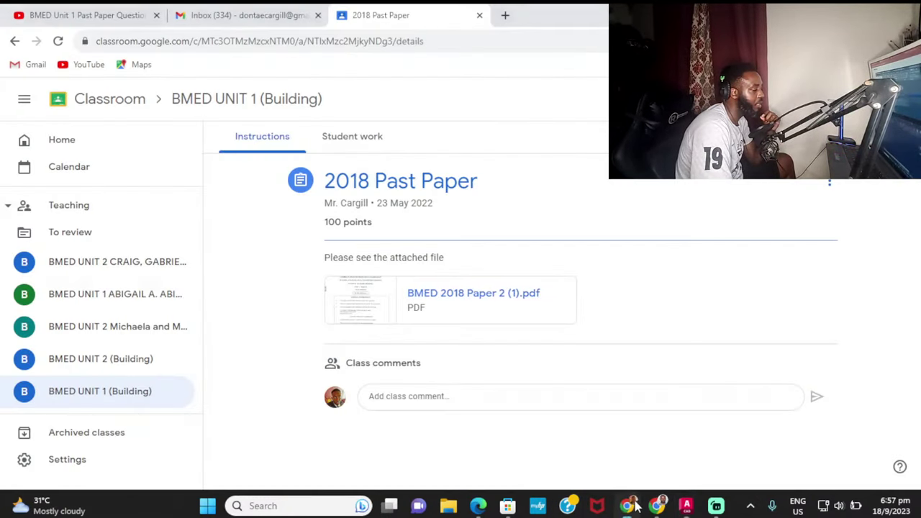
pyautogui.click(344, 291)
pyautogui.scroll(-15, 396, 252)
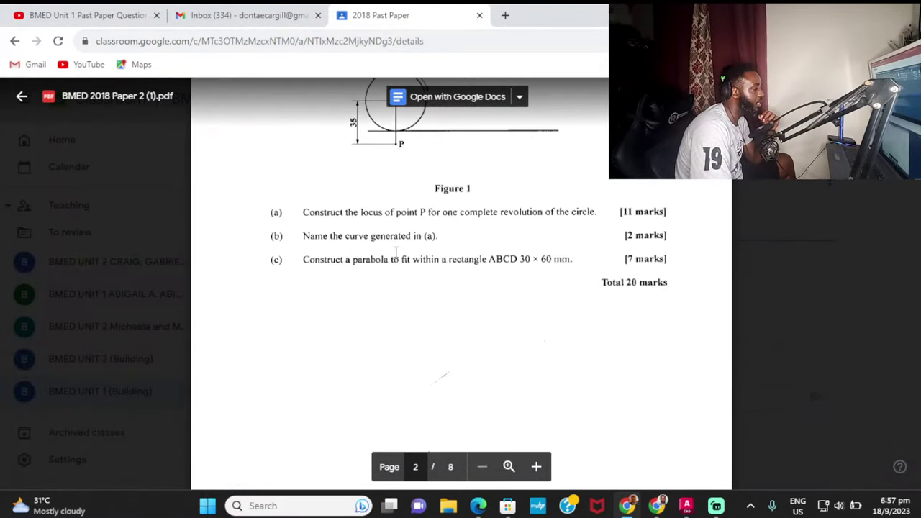
pyautogui.scroll(-1, 395, 251)
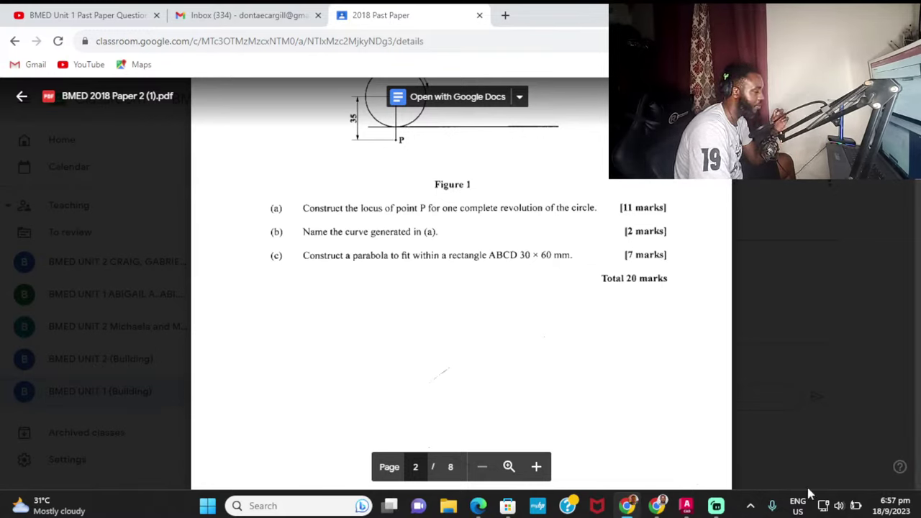
# Step: Switch to AutoCAD and draw a 60 mm line straight down beside the "c." label on the Construction layer
pyautogui.moveTo(691, 508)
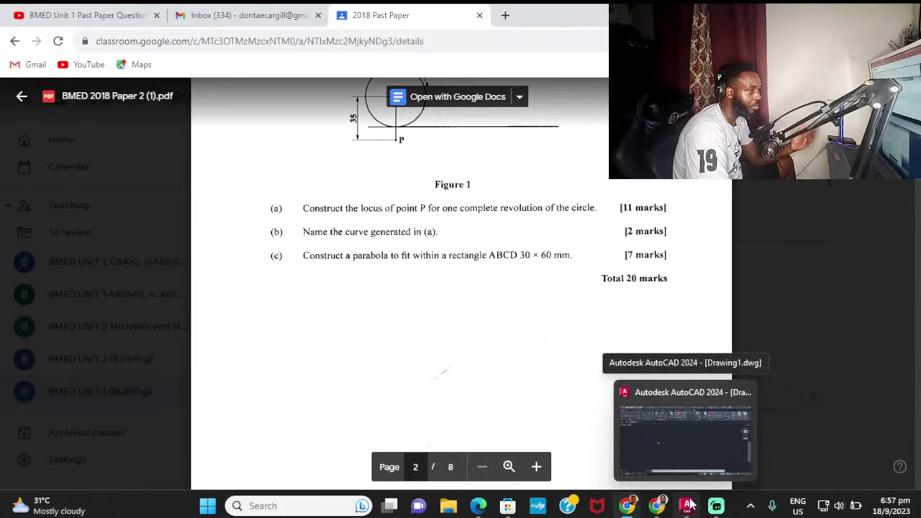
pyautogui.click(696, 455)
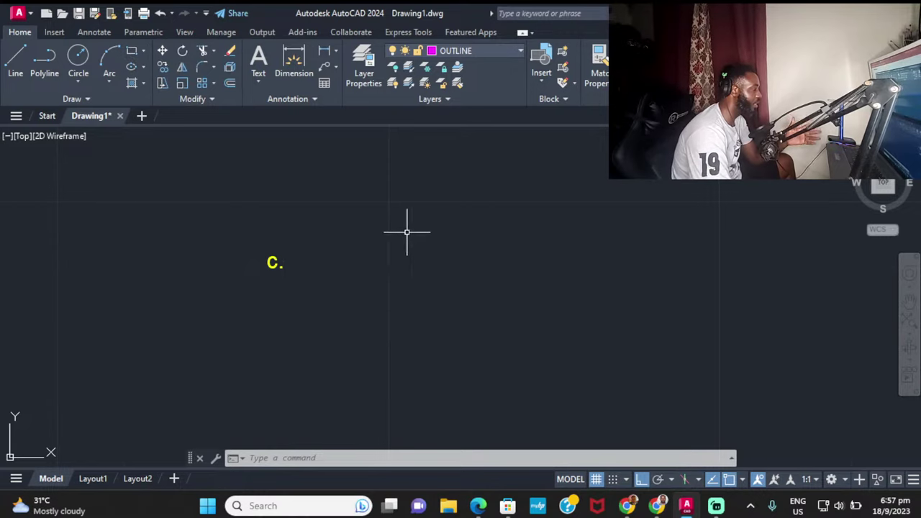
pyautogui.click(484, 51)
pyautogui.click(477, 86)
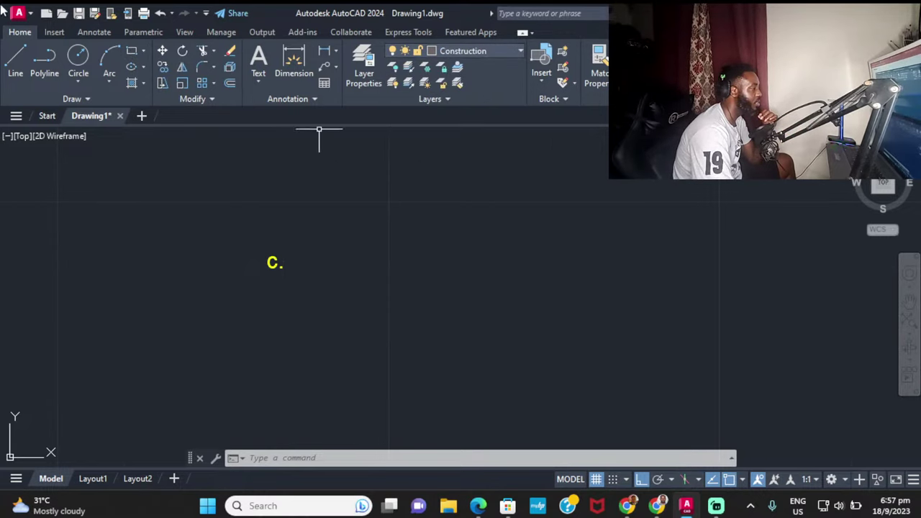
pyautogui.click(18, 57)
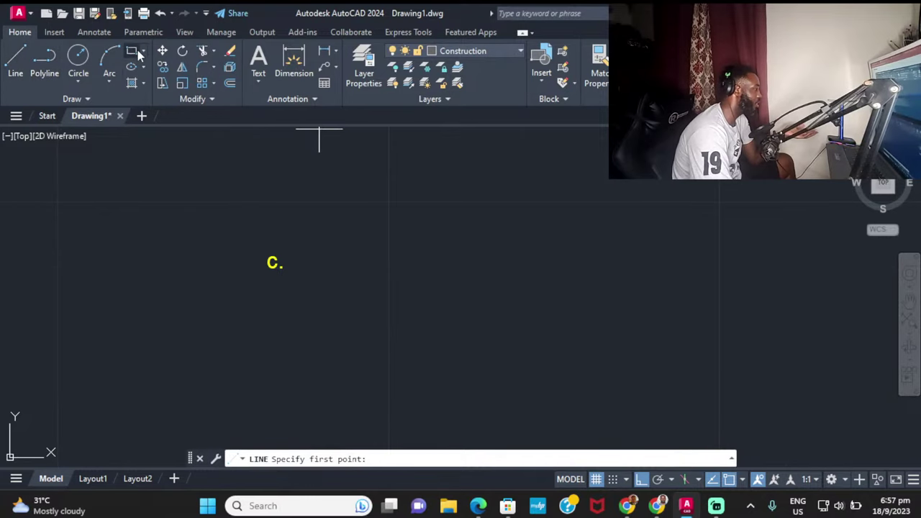
pyautogui.scroll(-2, 365, 205)
pyautogui.click(384, 203)
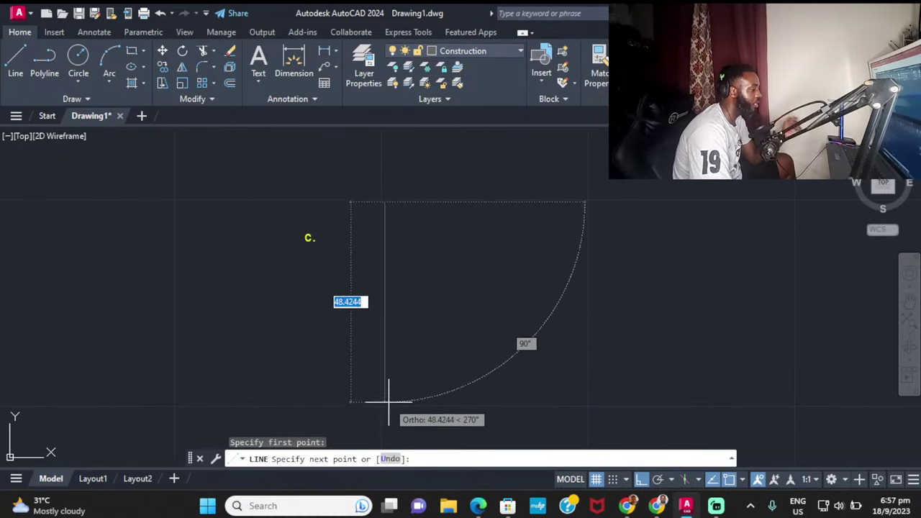
pyautogui.write('60')
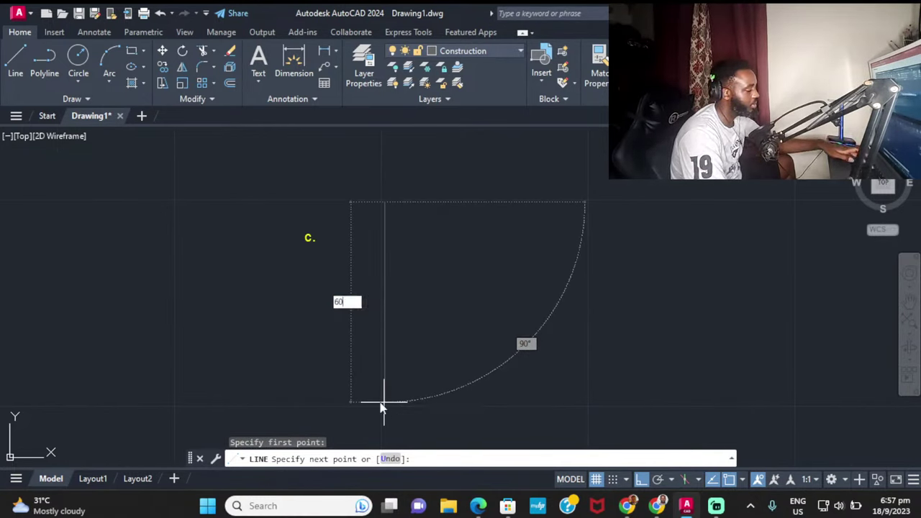
pyautogui.press('Return')
# Step: Complete the rectangle beside the "c." label with a 30 mm bottom edge, a 60 mm right edge and a closing top edge
pyautogui.scroll(-1, 434, 368)
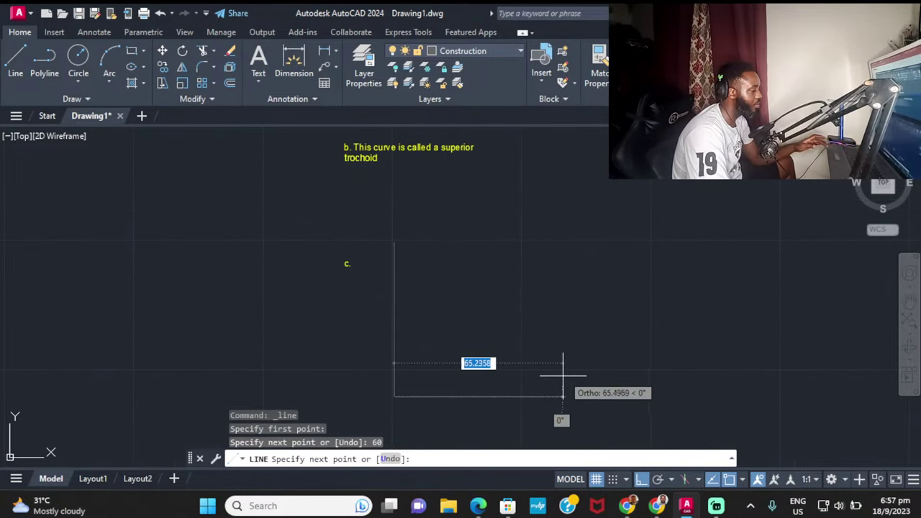
pyautogui.write('0')
pyautogui.press('Return')
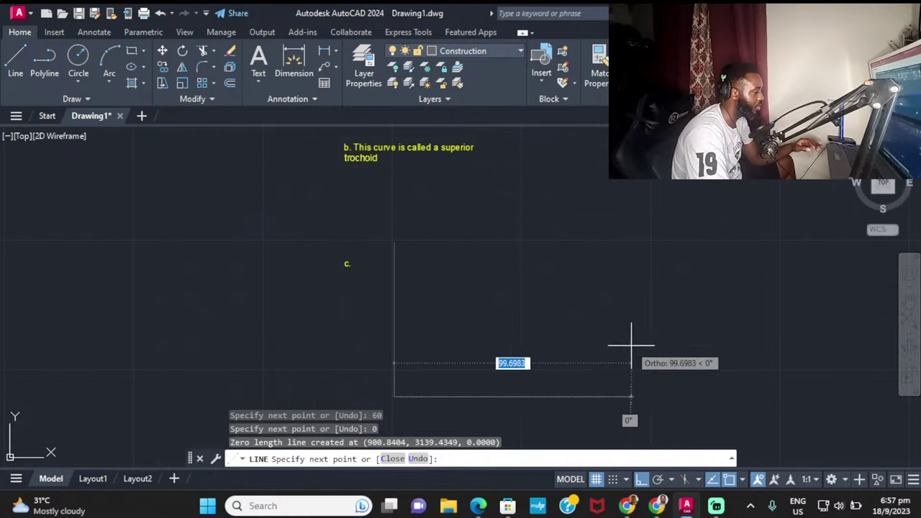
pyautogui.moveTo(407, 386)
pyautogui.mouseDown(button='middle')
pyautogui.moveTo(489, 335)
pyautogui.moveTo(653, 259)
pyautogui.mouseUp(button='middle')
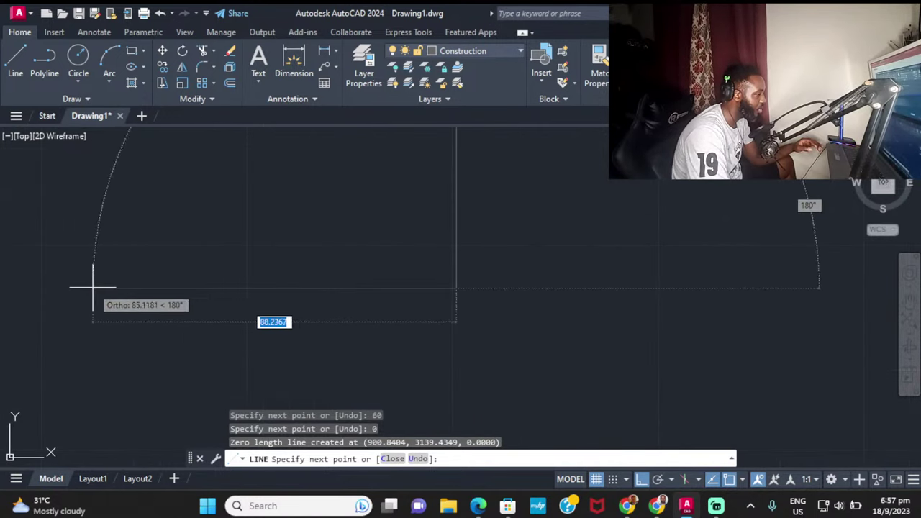
pyautogui.write('30')
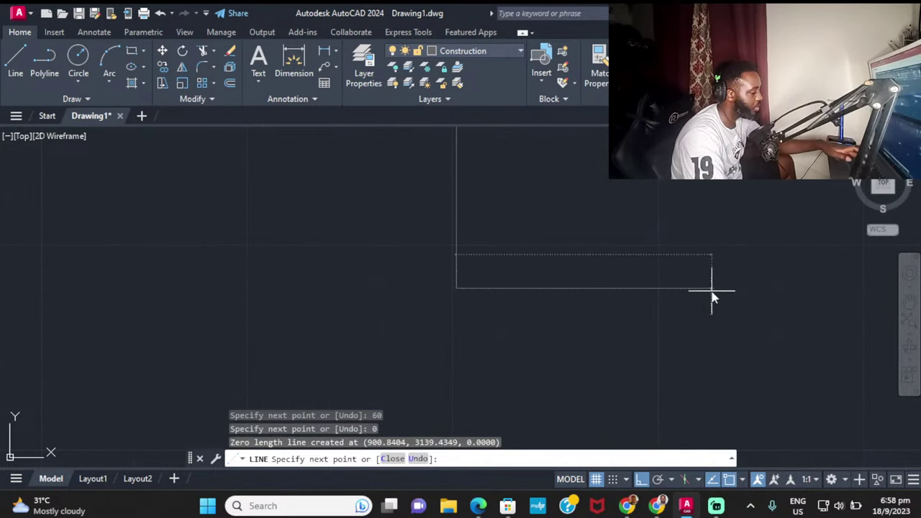
pyautogui.press('Return')
pyautogui.scroll(-1, 662, 273)
pyautogui.moveTo(662, 273); pyautogui.dragTo(588, 349, button='middle')
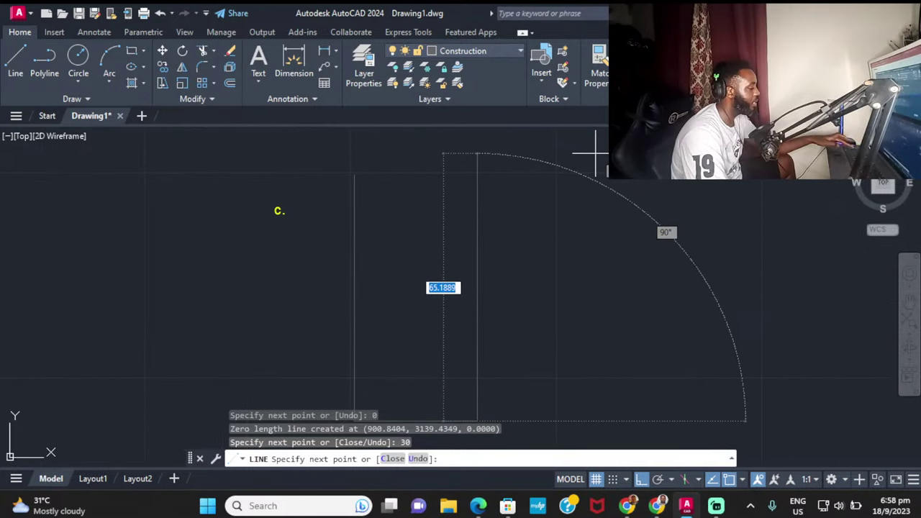
pyautogui.write('60')
pyautogui.press('Return')
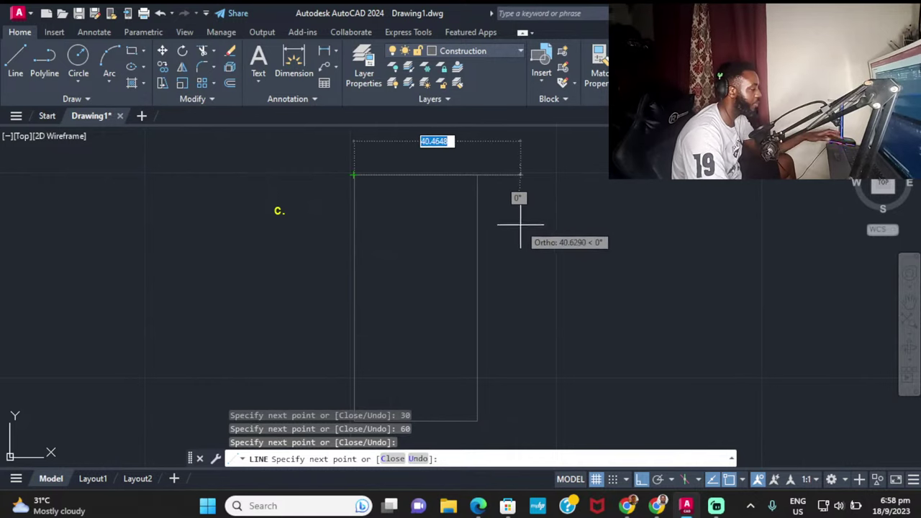
pyautogui.press('Escape')
pyautogui.moveTo(502, 306); pyautogui.dragTo(576, 264, button='middle')
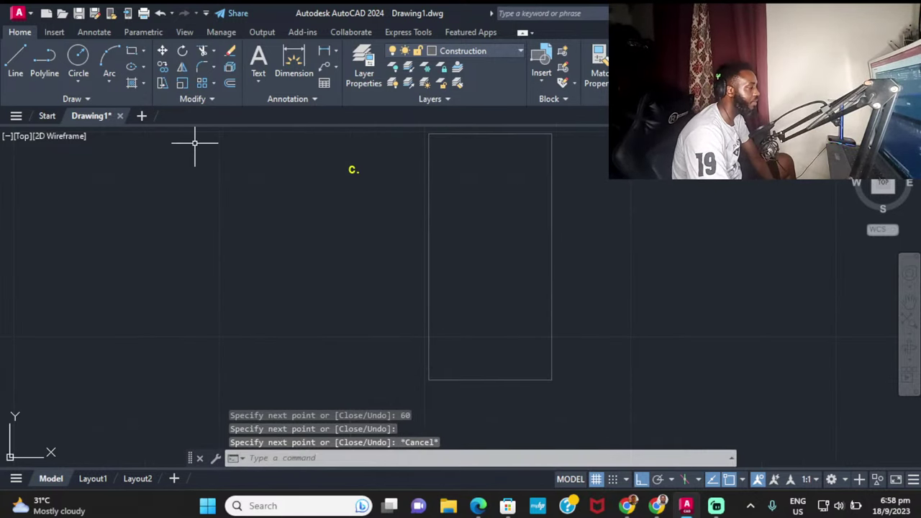
# Step: Draw the rectangle's vertical centre line on the Points layer from the midpoint of the top edge to the bottom edge
pyautogui.click(507, 56)
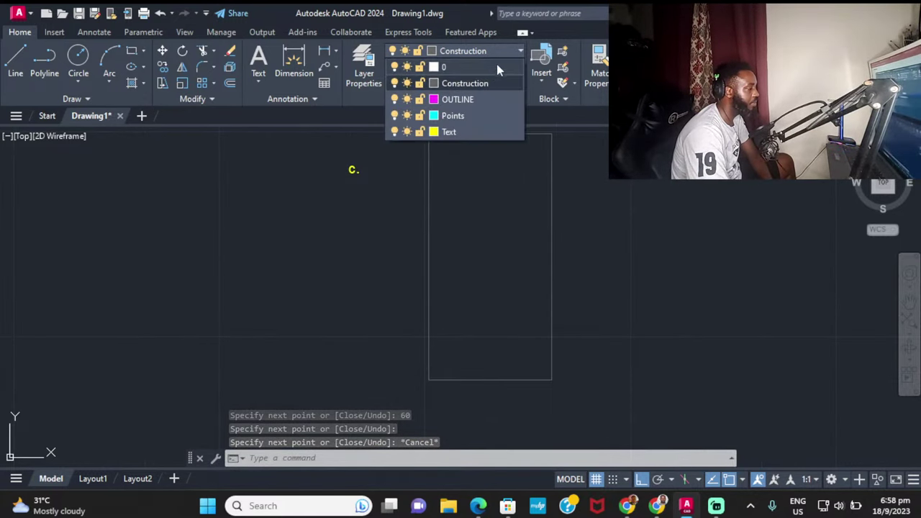
pyautogui.click(487, 262)
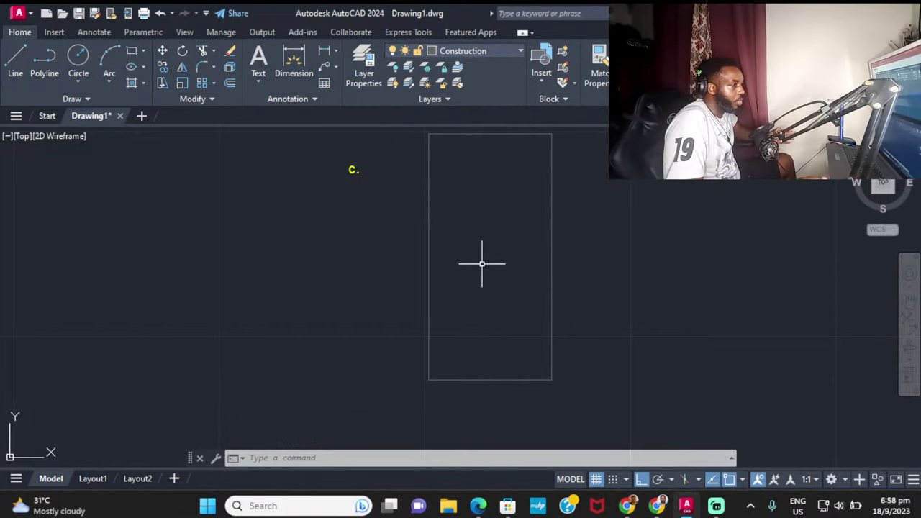
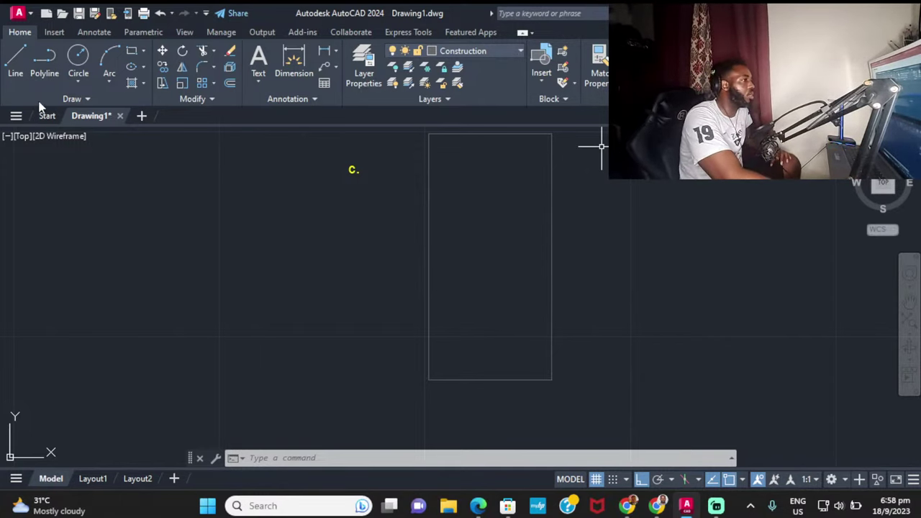
pyautogui.click(498, 49)
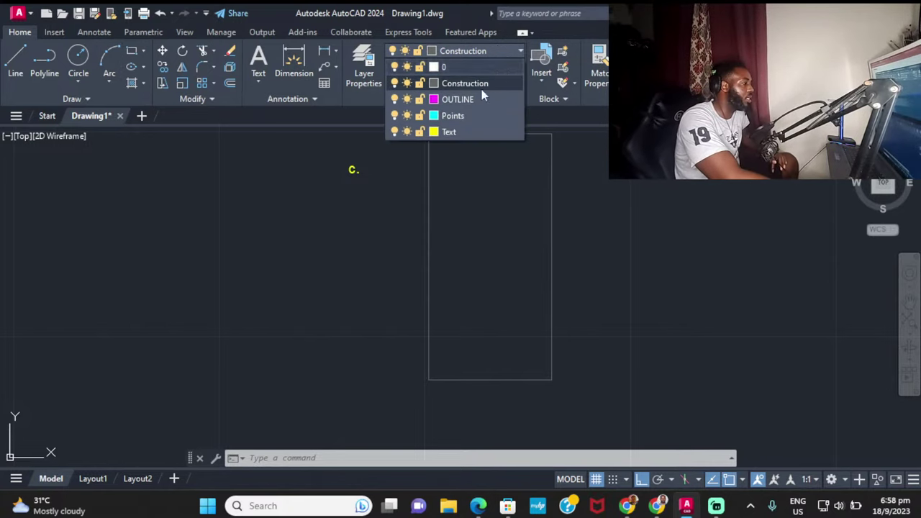
pyautogui.click(461, 116)
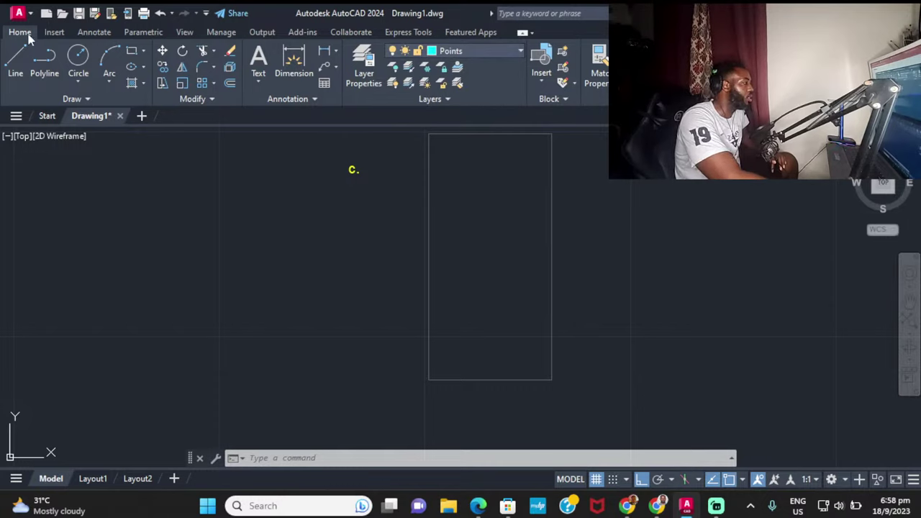
pyautogui.click(15, 57)
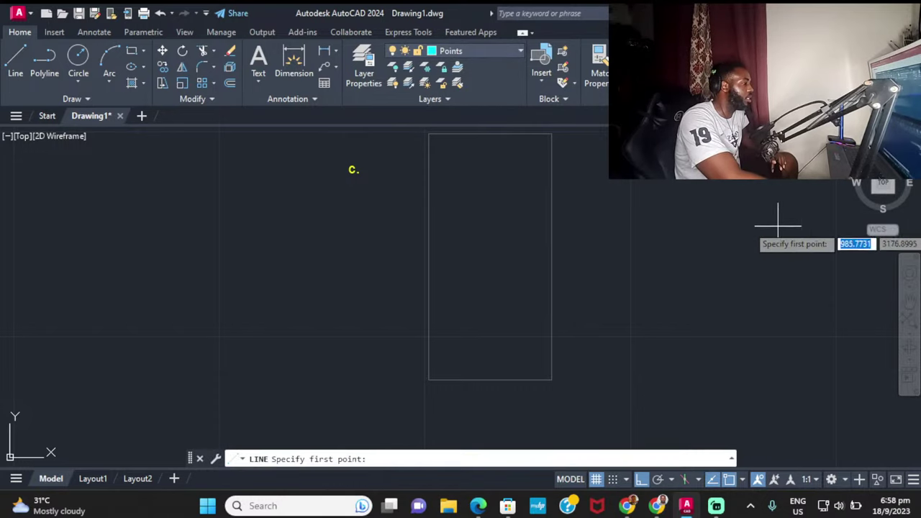
pyautogui.click(490, 134)
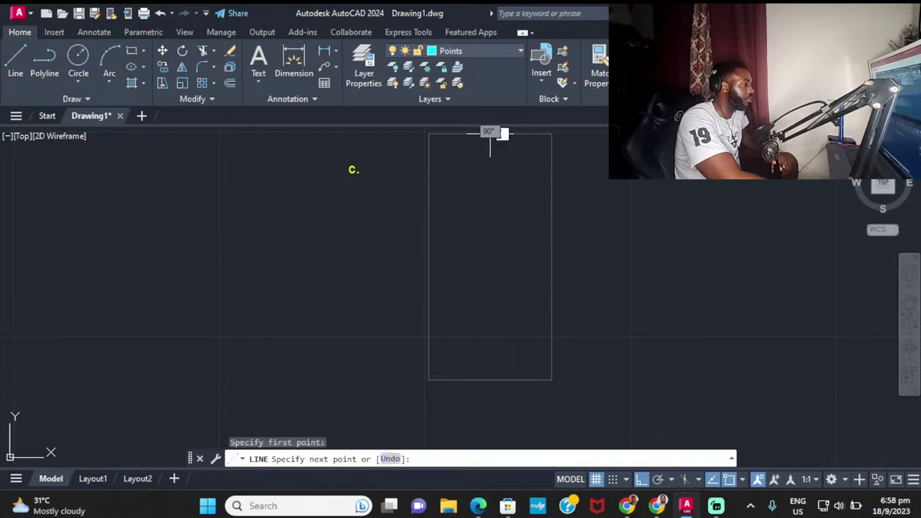
pyautogui.click(490, 379)
pyautogui.press('Escape')
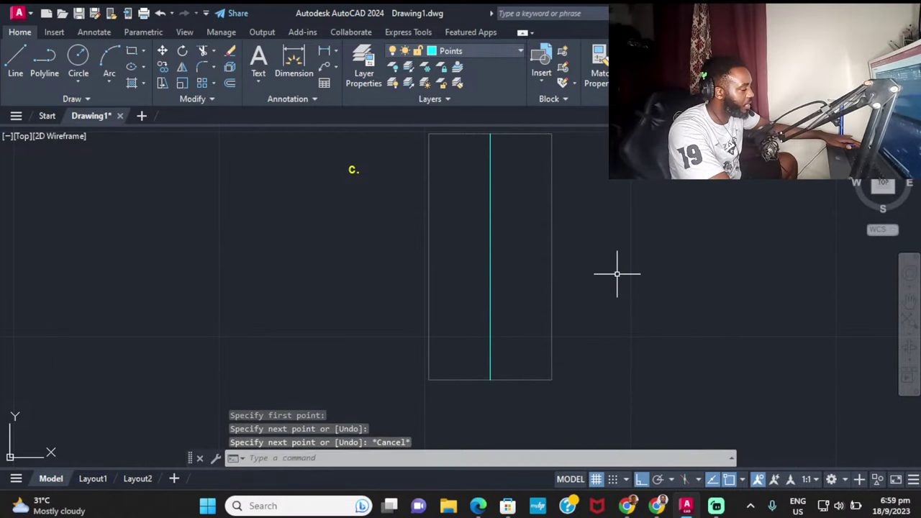
# Step: Erase the right vertical edge of the rectangle
pyautogui.scroll(3, 491, 290)
pyautogui.scroll(-3, 520, 208)
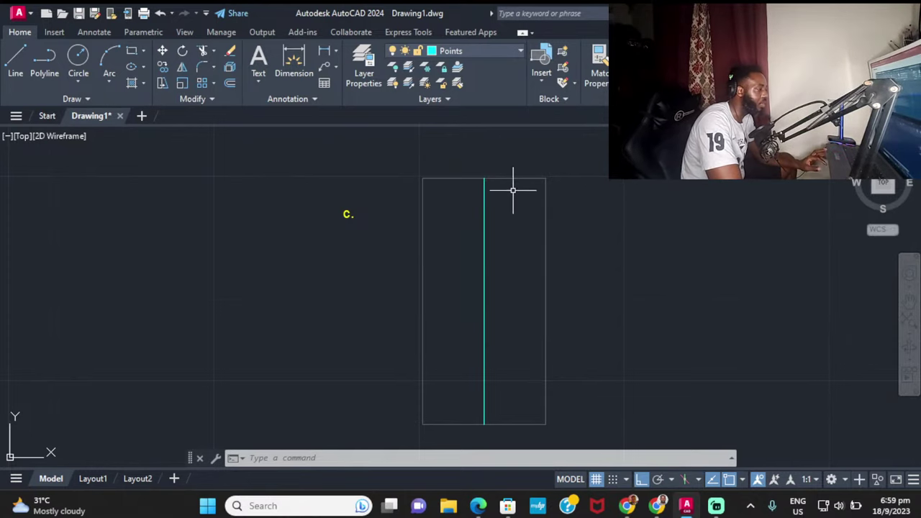
pyautogui.scroll(2, 477, 186)
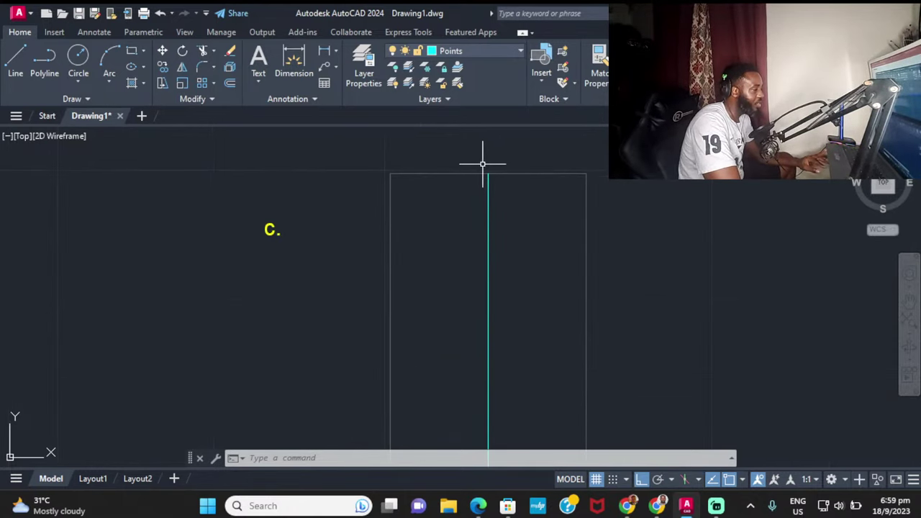
pyautogui.scroll(-2, 460, 160)
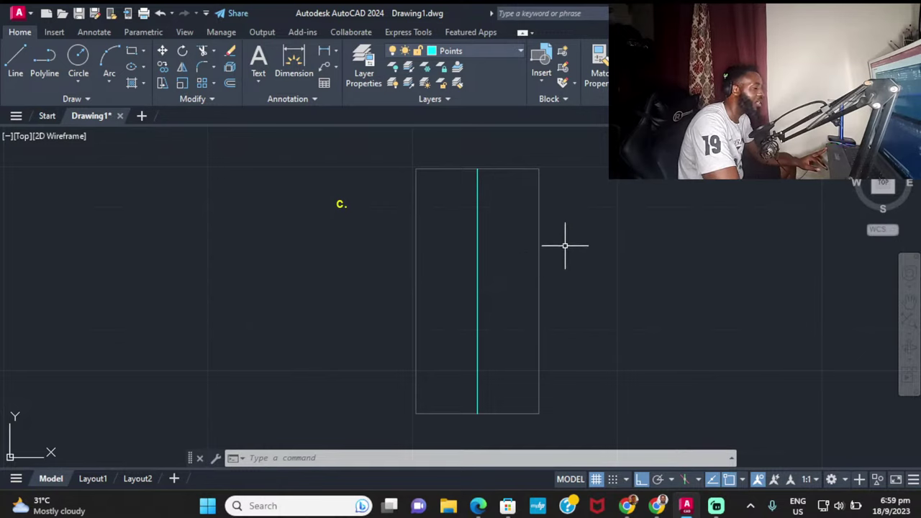
pyautogui.click(538, 230)
pyautogui.press('Delete')
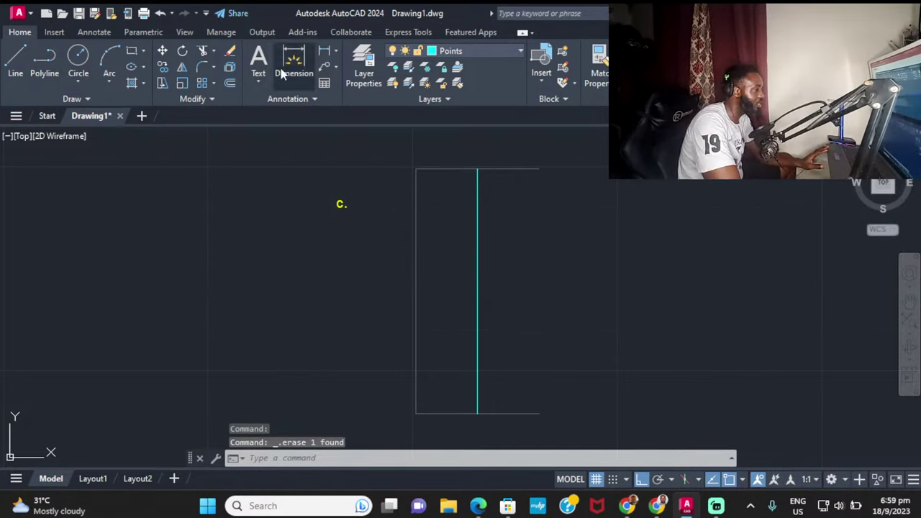
pyautogui.click(15, 59)
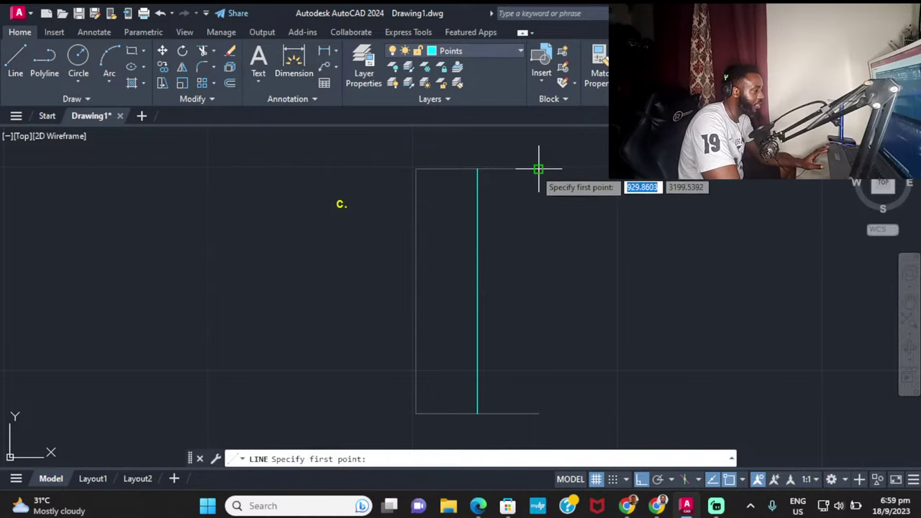
pyautogui.click(539, 169)
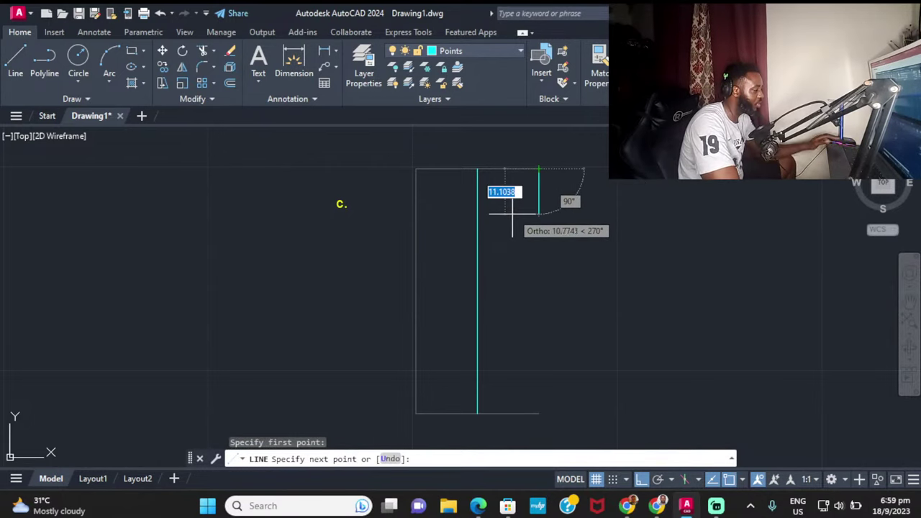
pyautogui.press('Escape')
# Step: Redraw the rectangle's right edge on the Construction layer as a 60 mm line straight down from the top edge's end
pyautogui.click(511, 51)
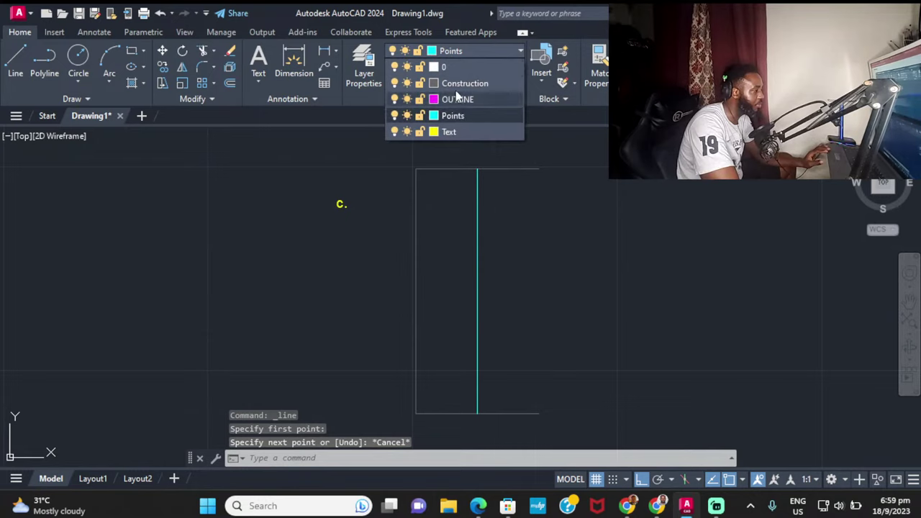
pyautogui.click(455, 94)
pyautogui.click(462, 56)
pyautogui.click(463, 81)
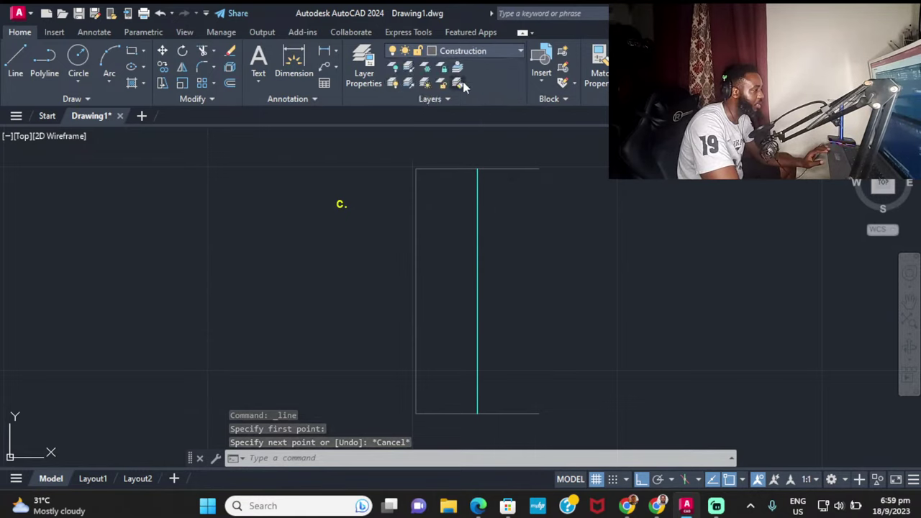
pyautogui.click(15, 70)
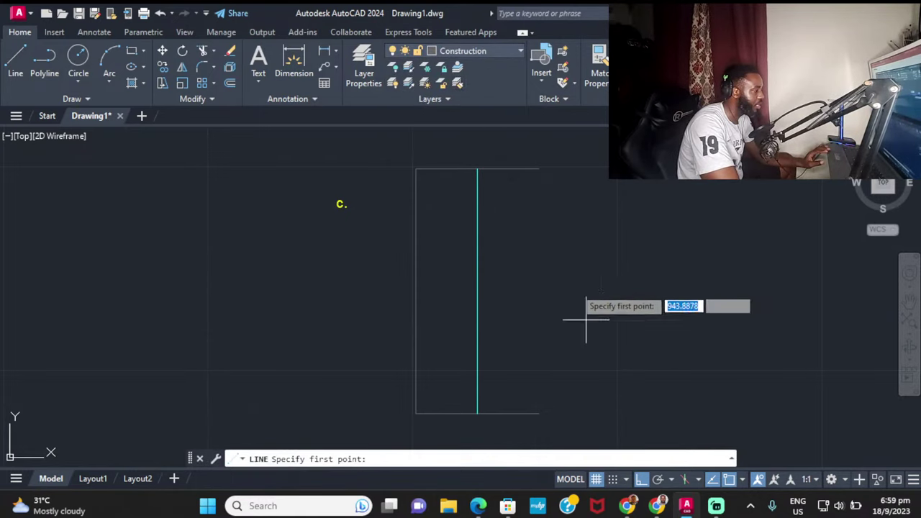
pyautogui.click(539, 169)
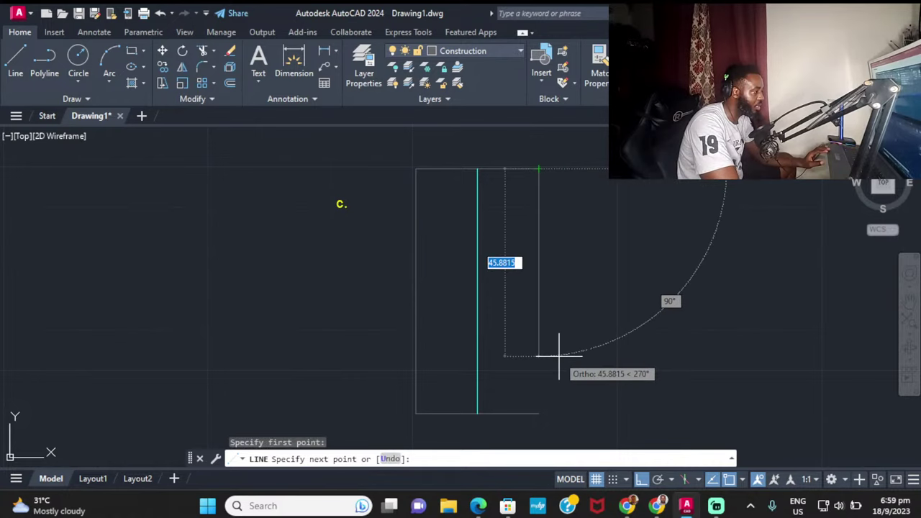
pyautogui.write('6')
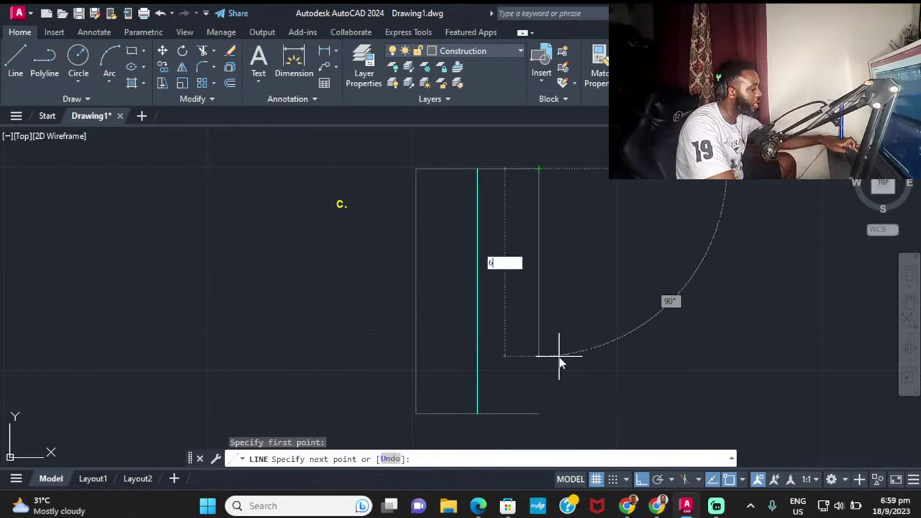
pyautogui.write('0')
pyautogui.press('Return')
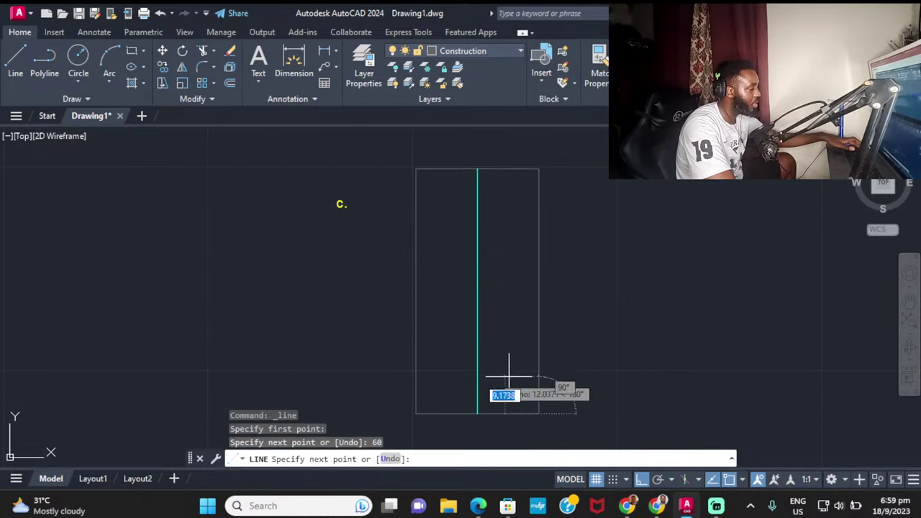
pyautogui.press('Escape')
# Step: Measure the rectangle's width along its bottom edge and its height along its left edge
pyautogui.click(810, 171)
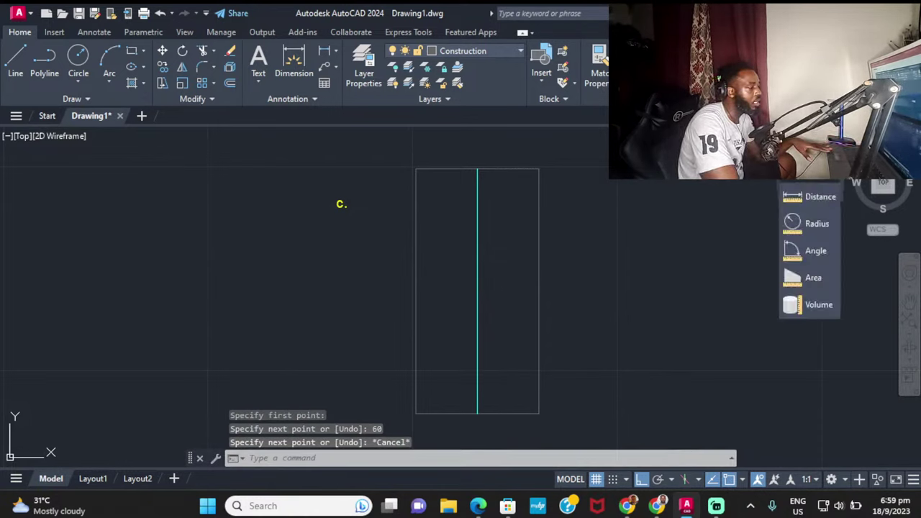
pyautogui.click(814, 196)
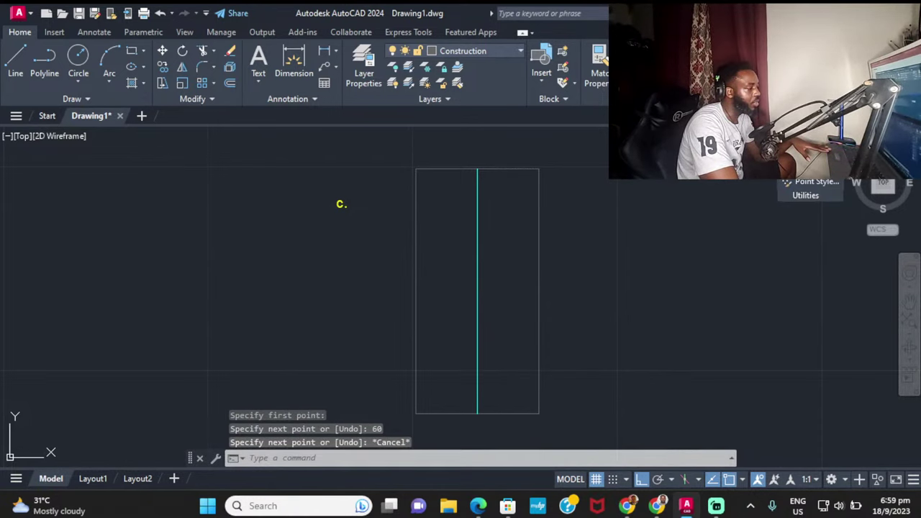
pyautogui.click(417, 412)
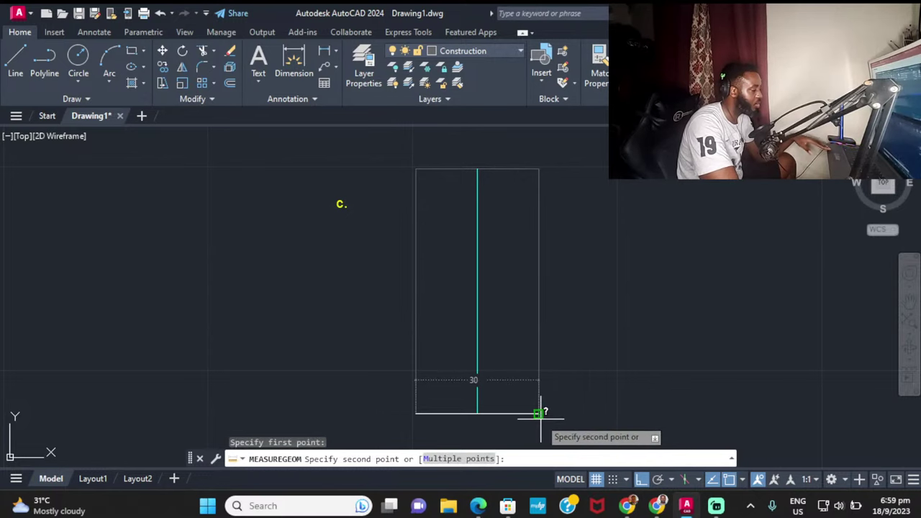
pyautogui.click(538, 413)
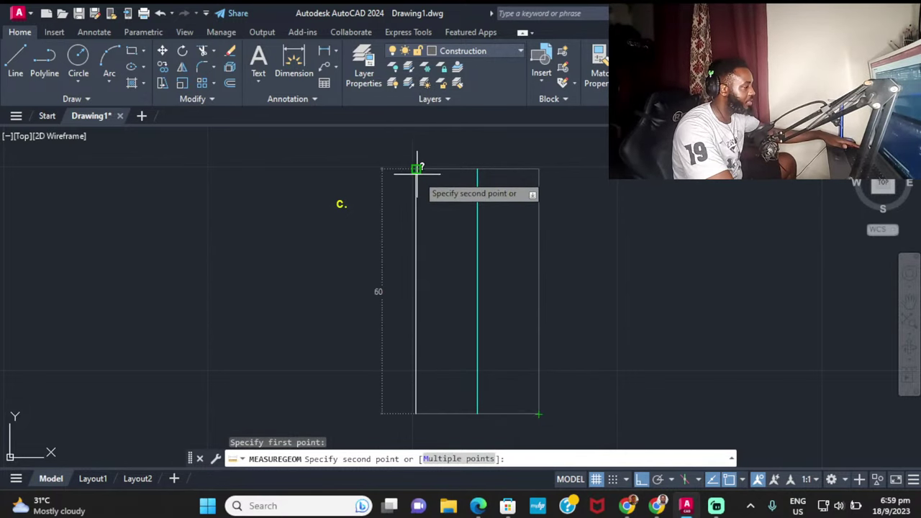
pyautogui.press('Escape')
pyautogui.moveTo(475, 245); pyautogui.dragTo(504, 242, button='middle')
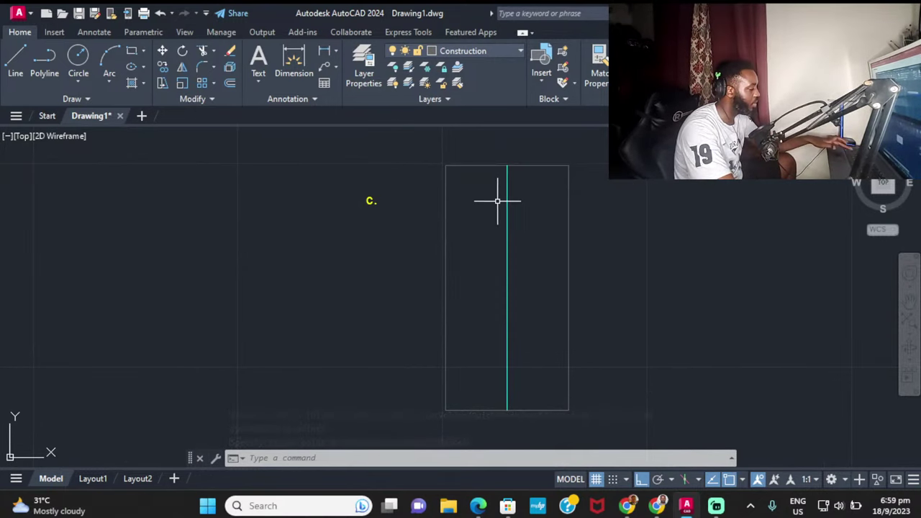
# Step: Divide the rectangle's top edge into 8 equal segments with the Divide command
pyautogui.write('DIV')
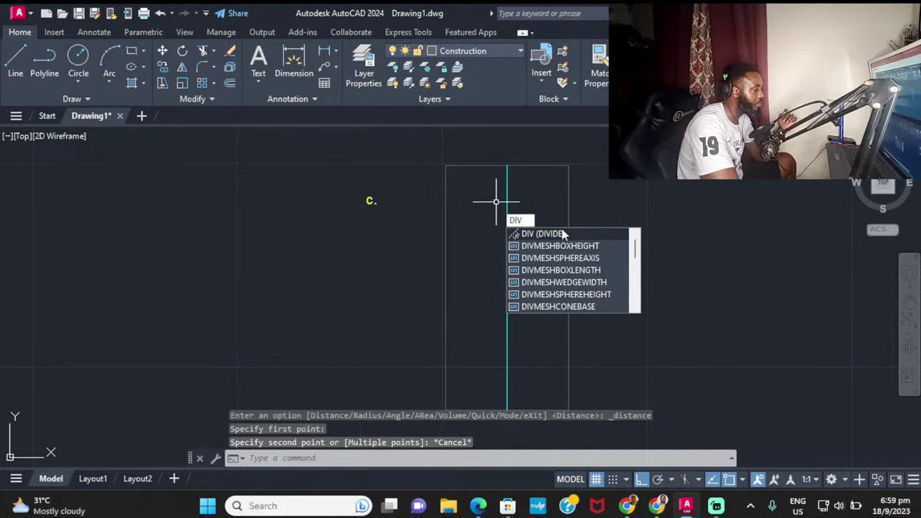
pyautogui.click(564, 235)
pyautogui.click(518, 166)
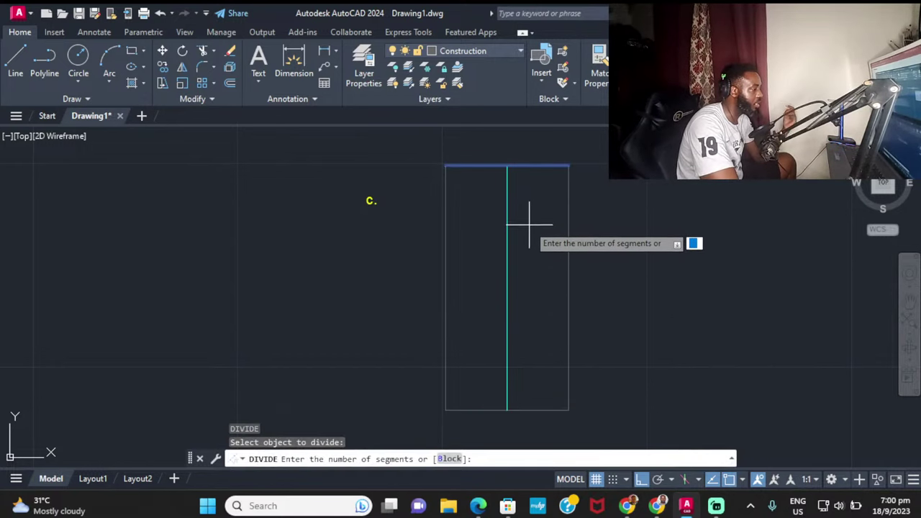
pyautogui.write('8')
pyautogui.press('Return')
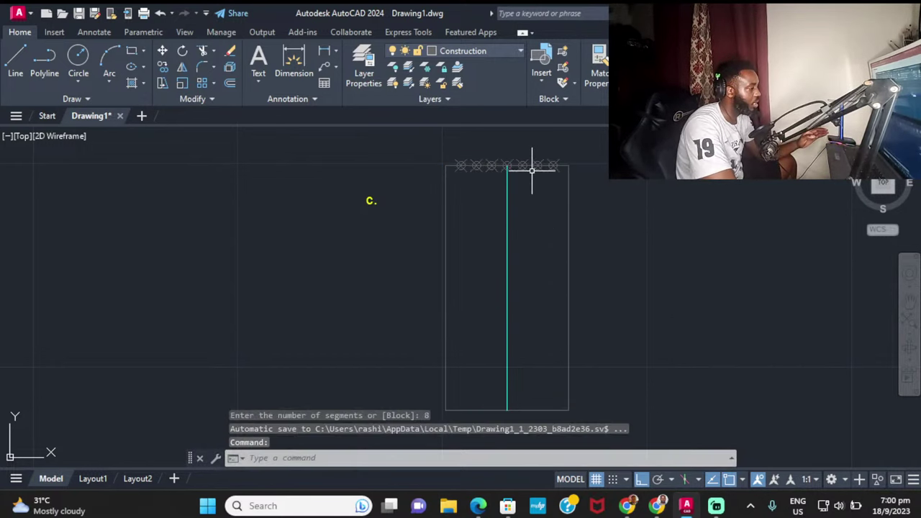
# Step: Divide the rectangle's left vertical edge into 4 equal segments with the Divide command
pyautogui.scroll(4, 545, 171)
pyautogui.scroll(-3, 540, 179)
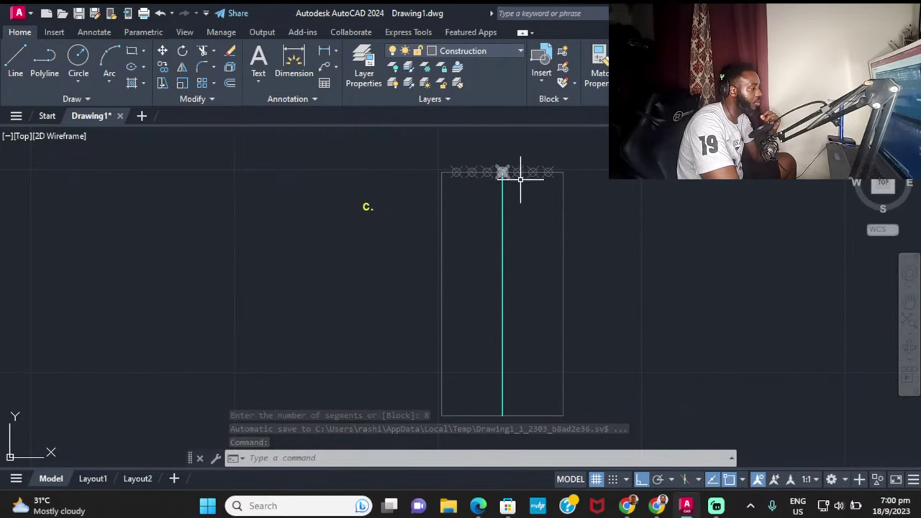
pyautogui.moveTo(478, 224); pyautogui.dragTo(508, 182, button='middle')
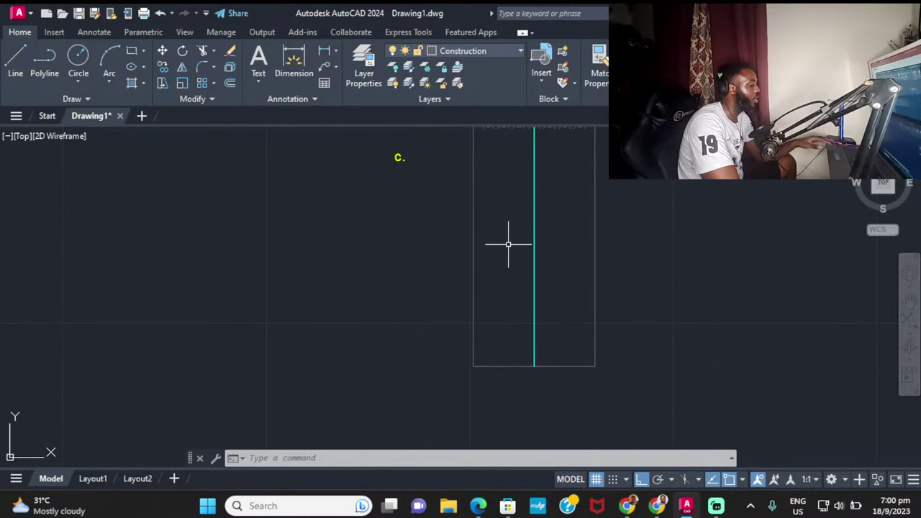
pyautogui.write('div')
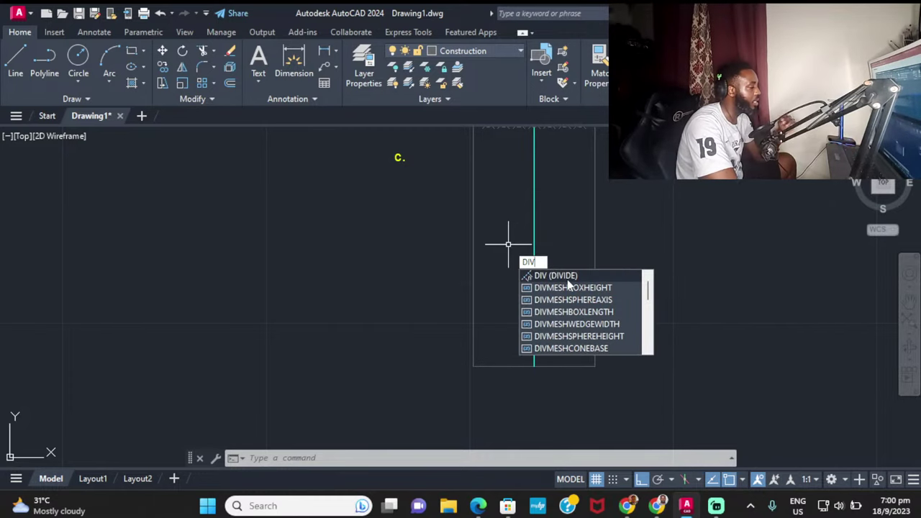
pyautogui.press('Return')
pyautogui.click(473, 267)
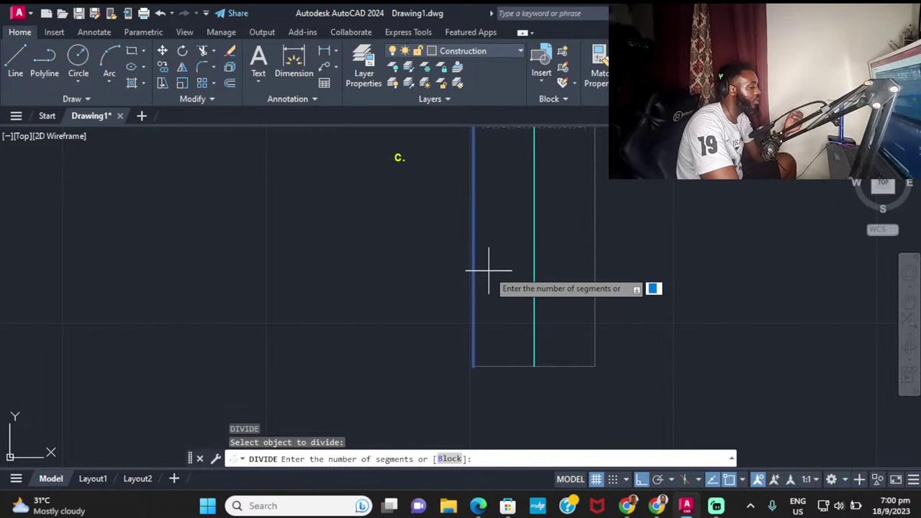
pyautogui.write('4')
pyautogui.press('Return')
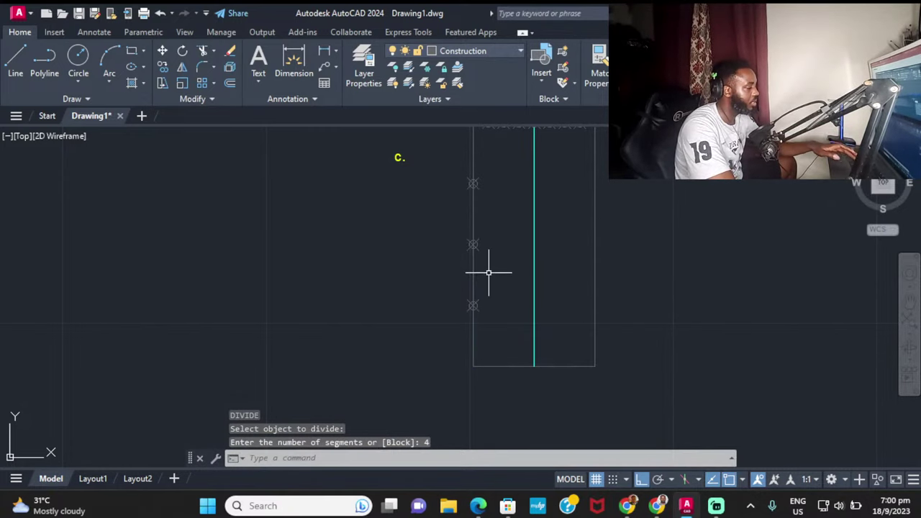
# Step: Draw a vertical construction line from the top edge's leftmost division point down to the rectangle's bottom edge
pyautogui.moveTo(487, 269); pyautogui.dragTo(492, 339, button='middle')
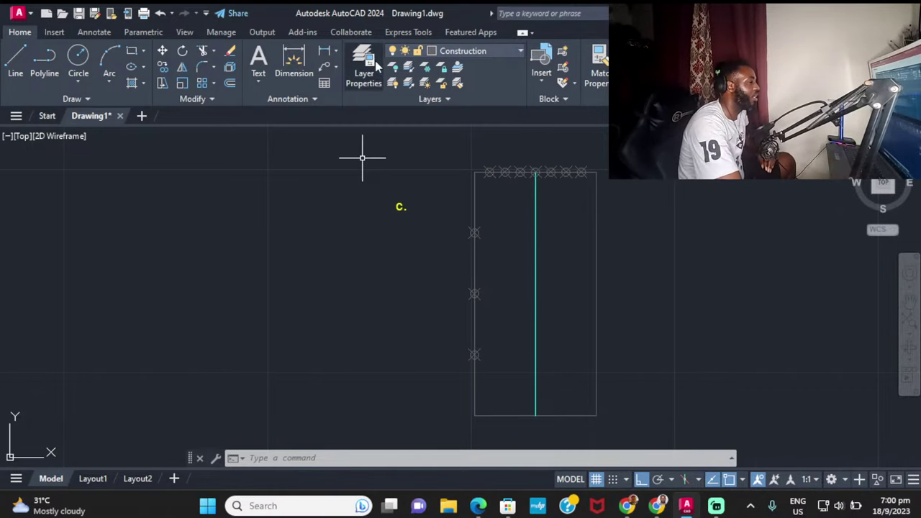
pyautogui.click(15, 61)
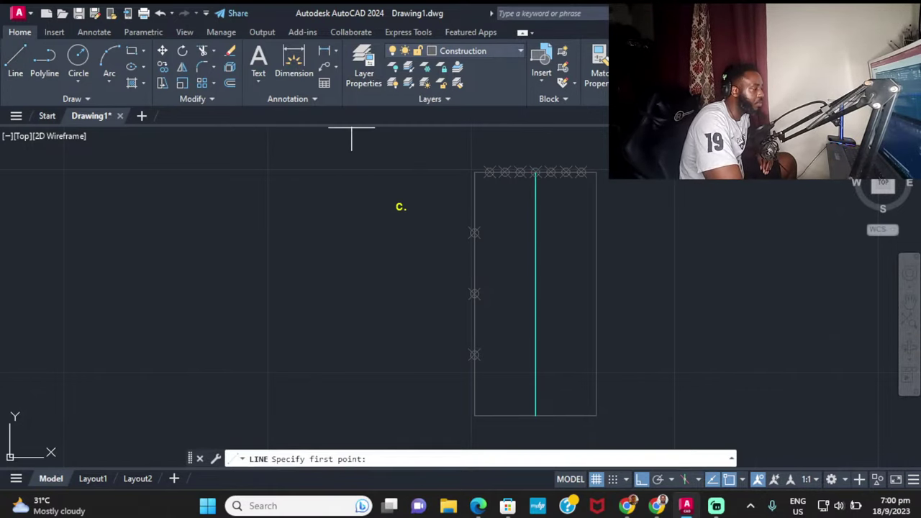
pyautogui.scroll(4, 525, 163)
pyautogui.click(426, 187)
pyautogui.moveTo(426, 187); pyautogui.dragTo(422, 254, button='middle')
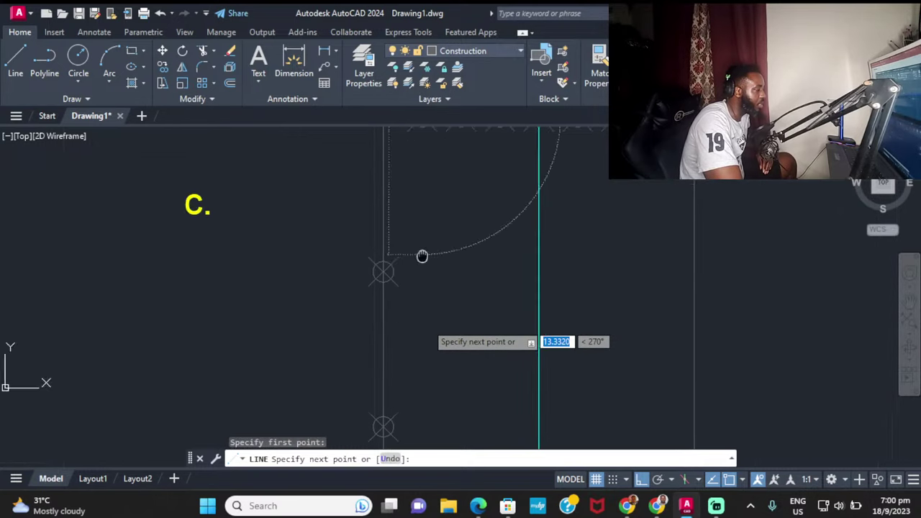
pyautogui.scroll(-2, 420, 151)
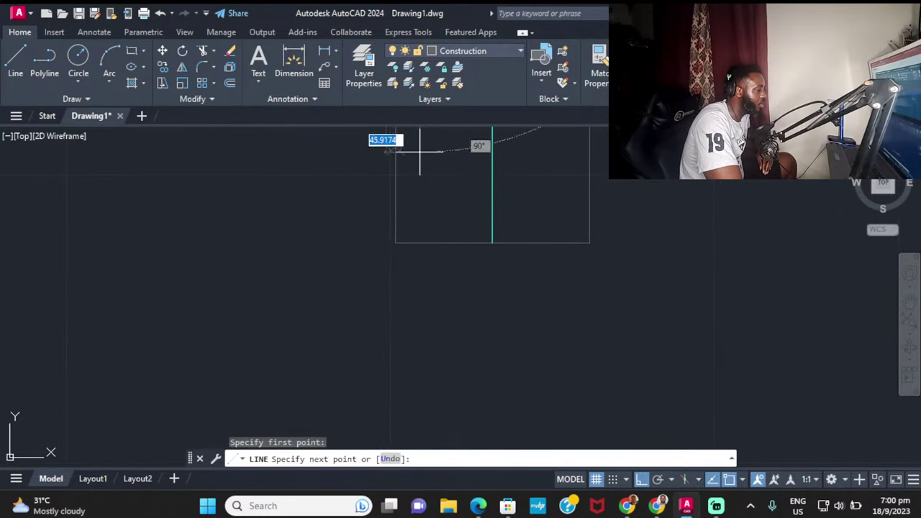
pyautogui.click(421, 242)
pyautogui.moveTo(427, 195); pyautogui.dragTo(435, 295, button='middle')
pyautogui.press('Escape')
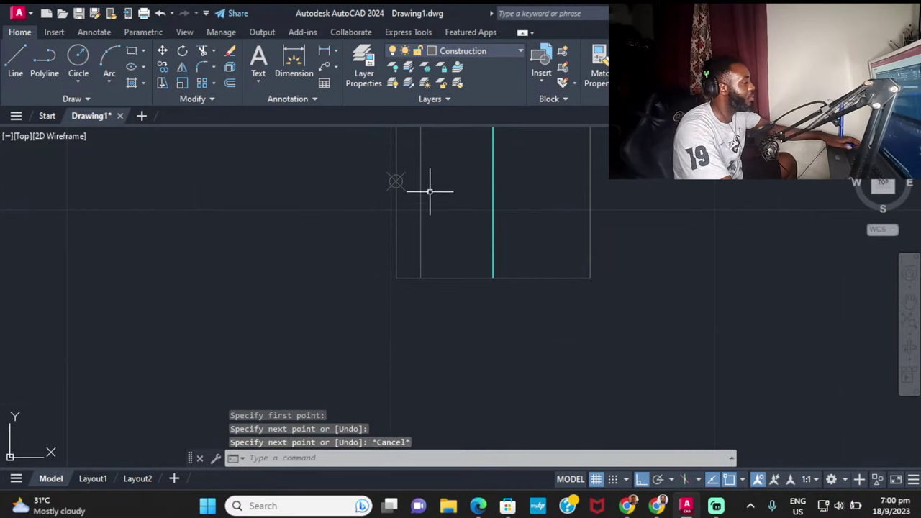
# Step: Copy the vertical construction line to the top edge's other division points, skipping the one on the centre line
pyautogui.click(420, 189)
pyautogui.scroll(-1, 461, 247)
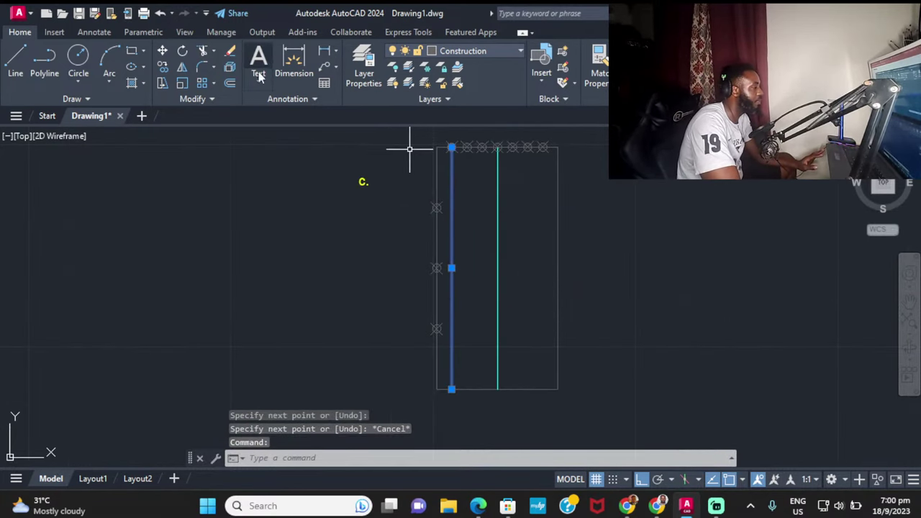
pyautogui.write('co')
pyautogui.press('Return')
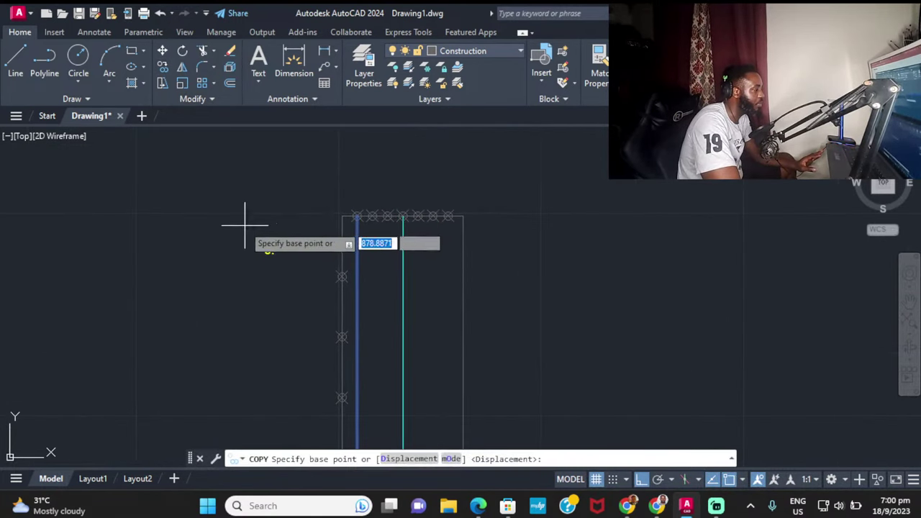
pyautogui.scroll(6, 480, 190)
pyautogui.click(406, 204)
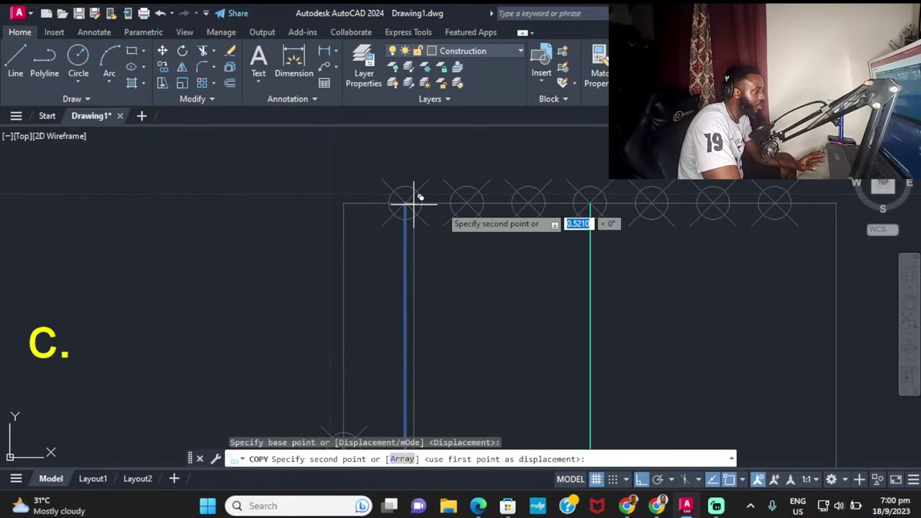
pyautogui.click(467, 204)
pyautogui.click(529, 203)
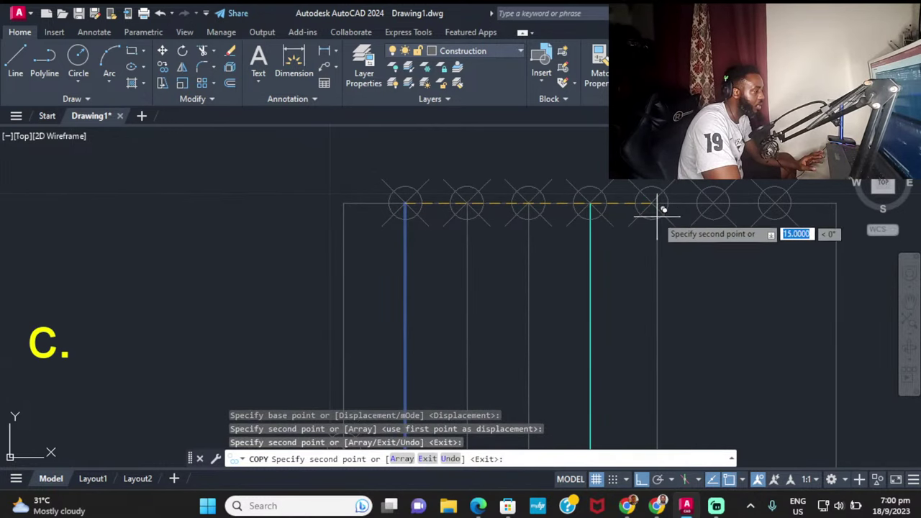
pyautogui.click(652, 204)
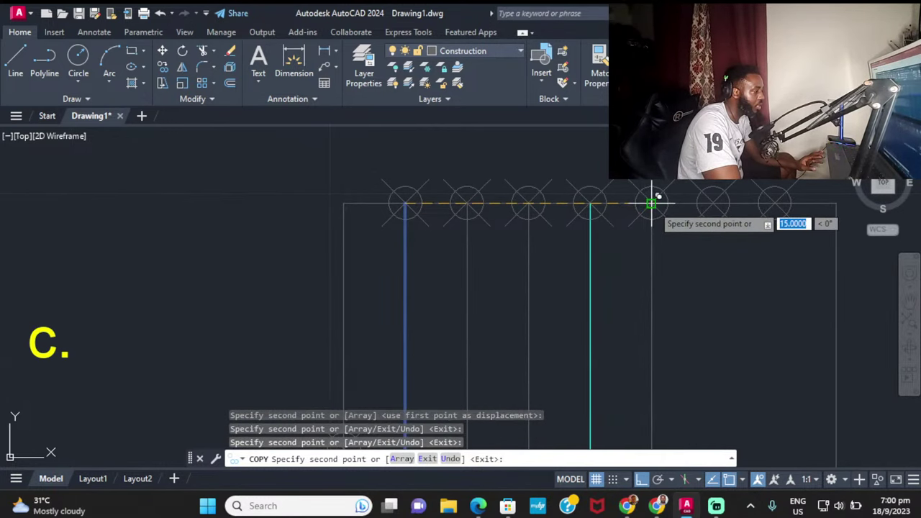
pyautogui.click(713, 203)
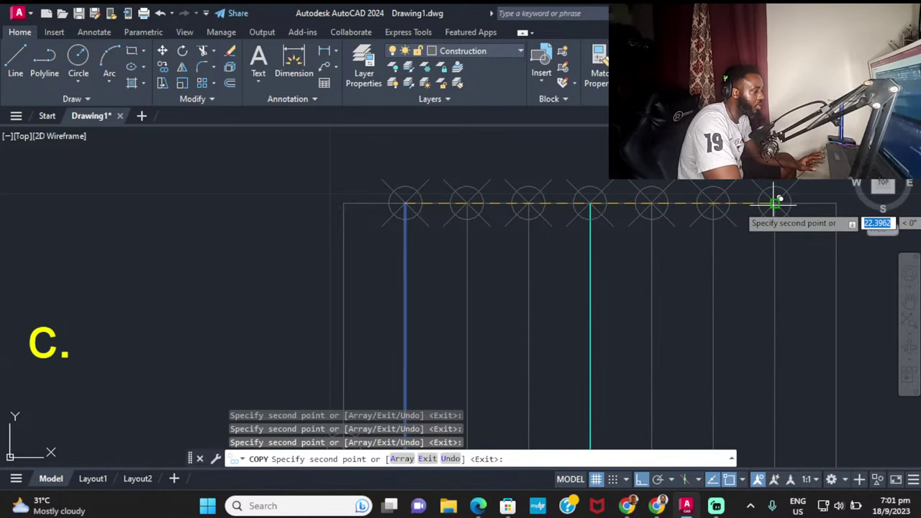
pyautogui.click(774, 203)
pyautogui.scroll(-4, 702, 220)
pyautogui.press('Escape')
# Step: Draw a construction line from the centre line's top end to the uppermost division point on the rectangle's left edge
pyautogui.moveTo(598, 250); pyautogui.dragTo(337, 226, button='middle')
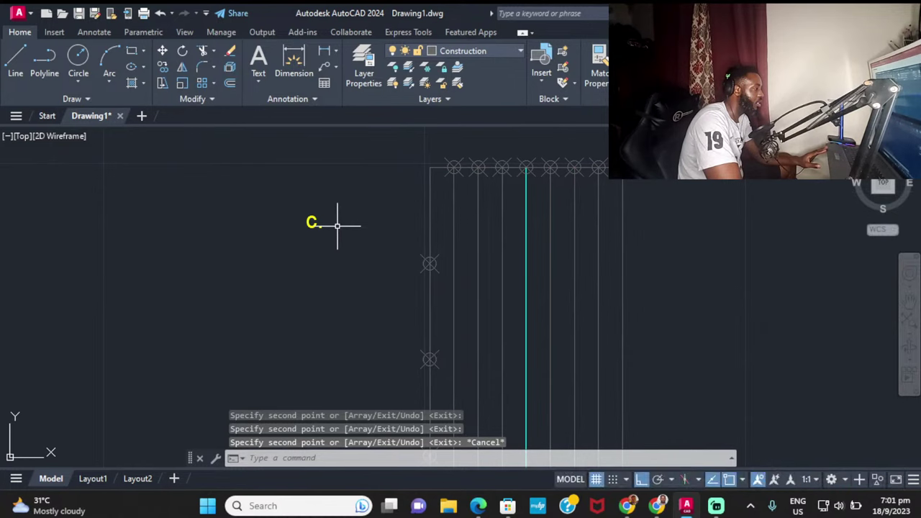
pyautogui.click(15, 62)
pyautogui.scroll(4, 525, 169)
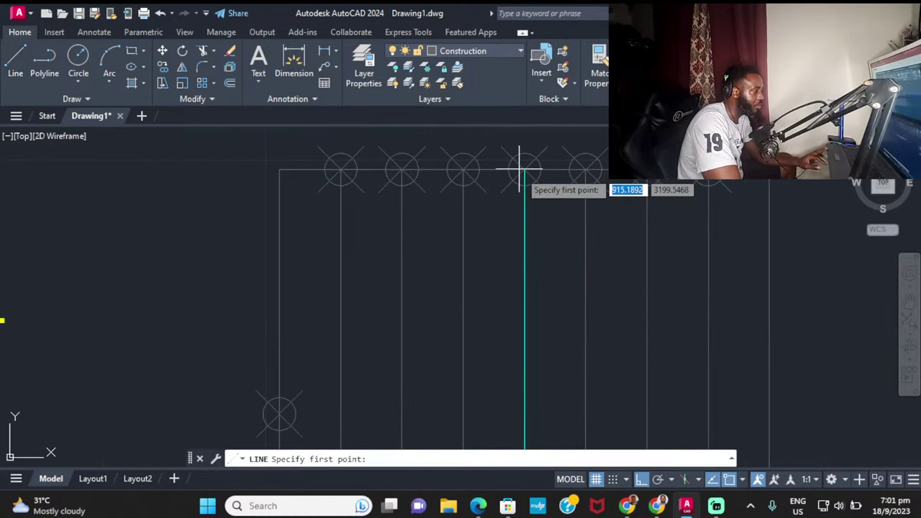
pyautogui.click(526, 170)
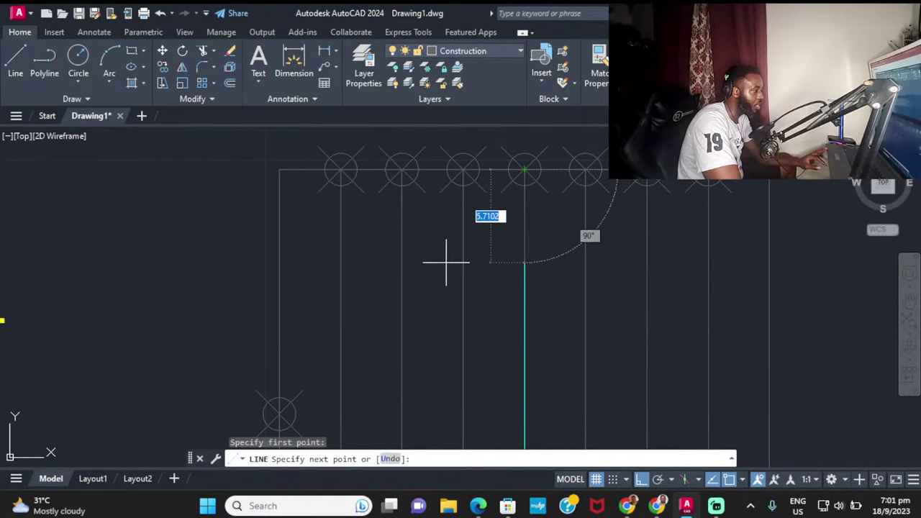
pyautogui.moveTo(405, 288); pyautogui.dragTo(408, 216, button='middle')
pyautogui.click(282, 343)
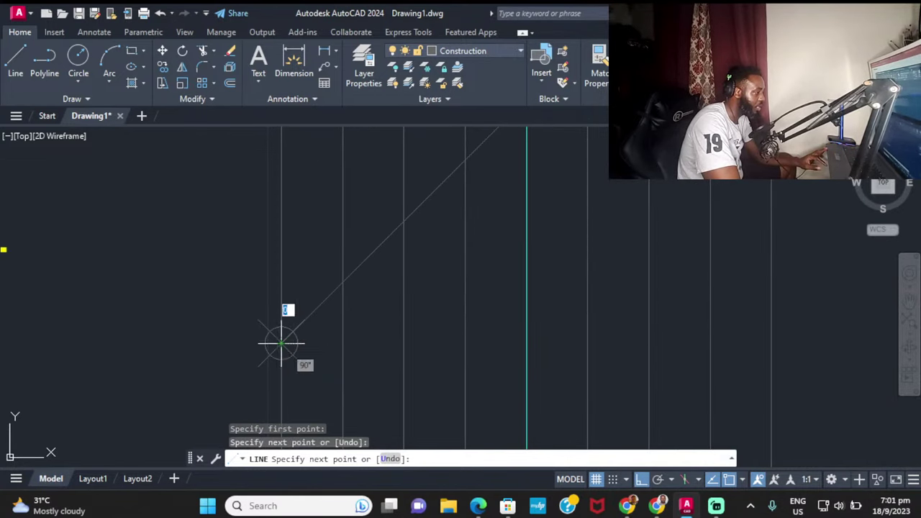
pyautogui.scroll(-3, 281, 343)
pyautogui.press('Return')
# Step: Draw a construction line from the left edge's middle division point to the centre line's top end
pyautogui.moveTo(343, 377); pyautogui.dragTo(336, 330, button='middle')
pyautogui.press('Return')
pyautogui.click(300, 303)
pyautogui.click(401, 173)
pyautogui.scroll(-3, 380, 243)
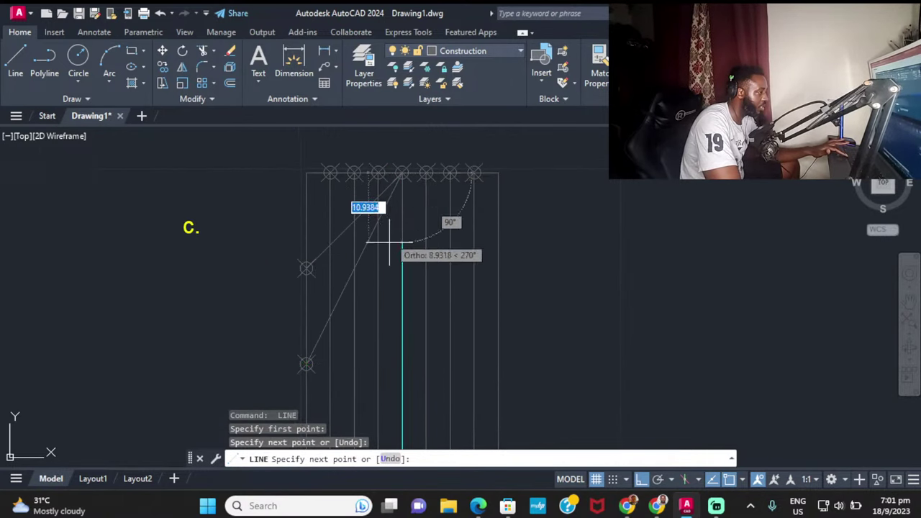
pyautogui.press('Return')
# Step: Draw a construction line from the left edge's lowest division point to the centre line's top end
pyautogui.press('Return')
pyautogui.scroll(5, 338, 317)
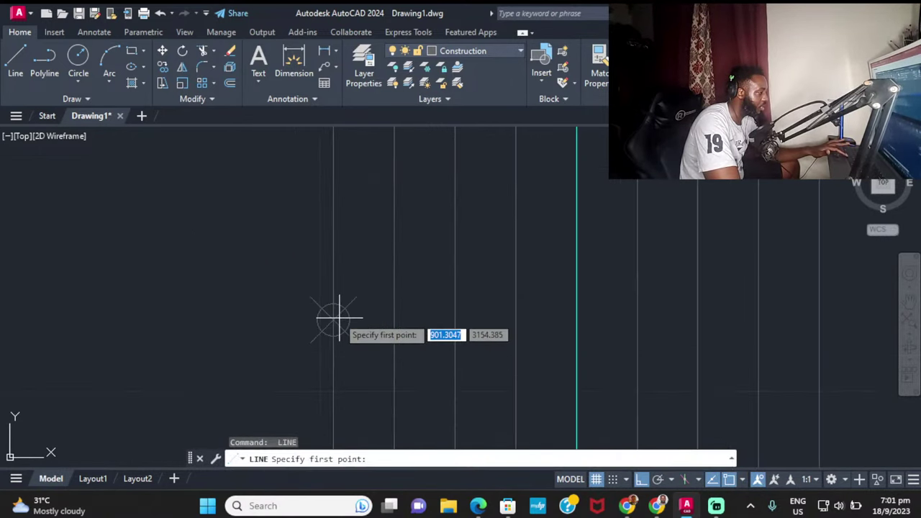
pyautogui.click(333, 319)
pyautogui.scroll(-5, 364, 247)
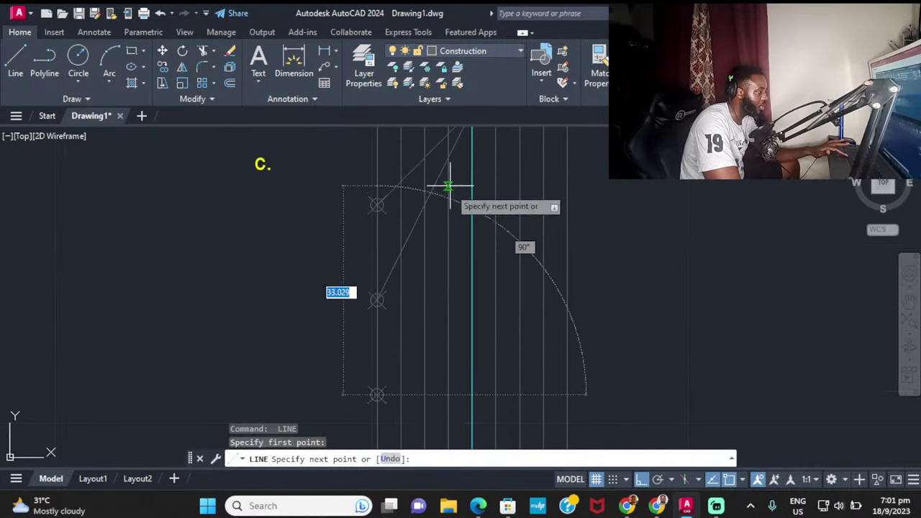
pyautogui.click(472, 204)
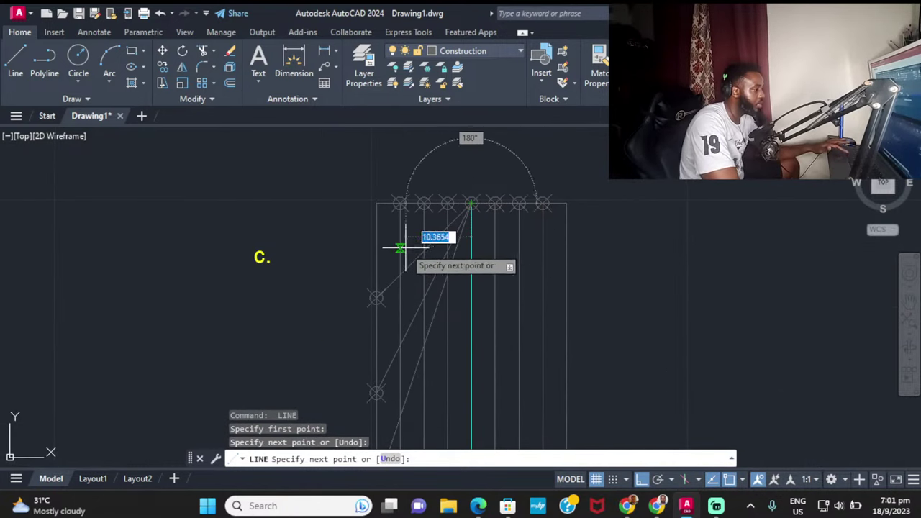
pyautogui.press('Escape')
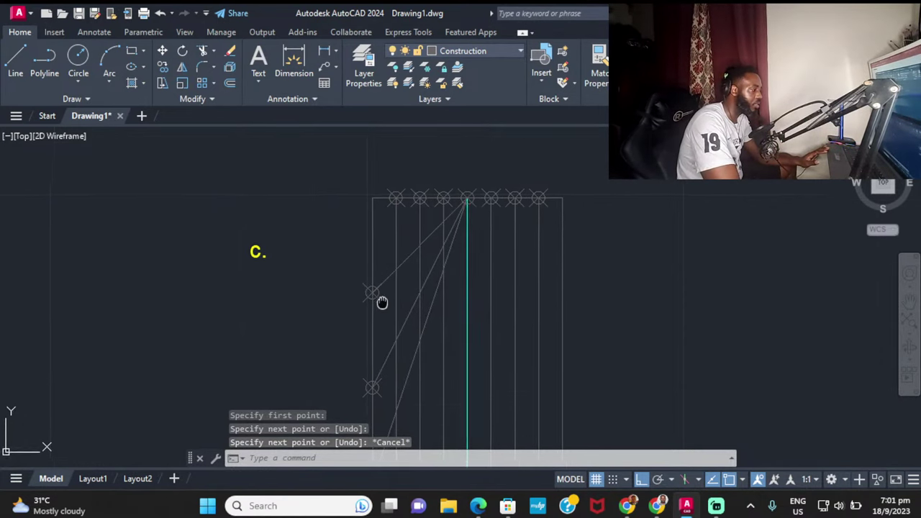
# Step: Mirror the three slanted construction lines about the vertical centre line, keeping the source objects
pyautogui.moveTo(381, 302)
pyautogui.mouseDown(button='middle')
pyautogui.moveTo(323, 136)
pyautogui.moveTo(362, 232)
pyautogui.moveTo(363, 224)
pyautogui.mouseUp(button='middle')
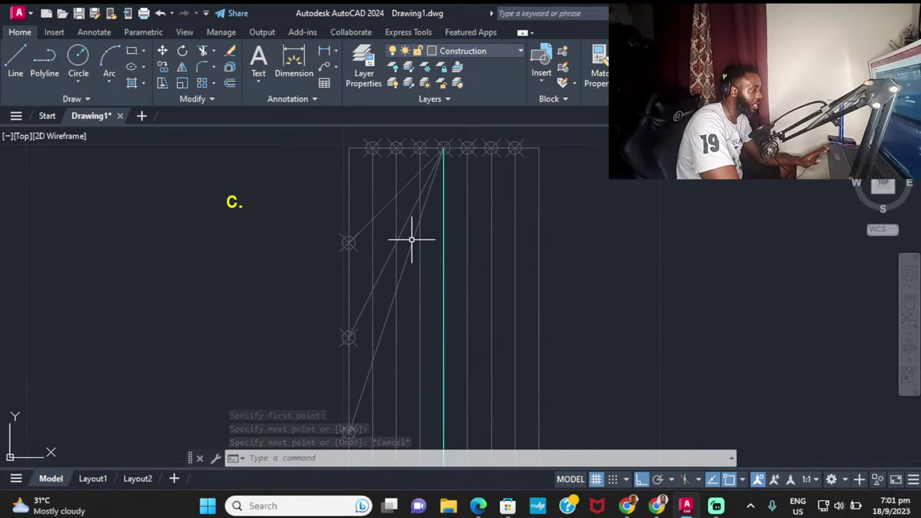
pyautogui.scroll(2, 412, 239)
pyautogui.moveTo(404, 279); pyautogui.dragTo(406, 327, button='middle')
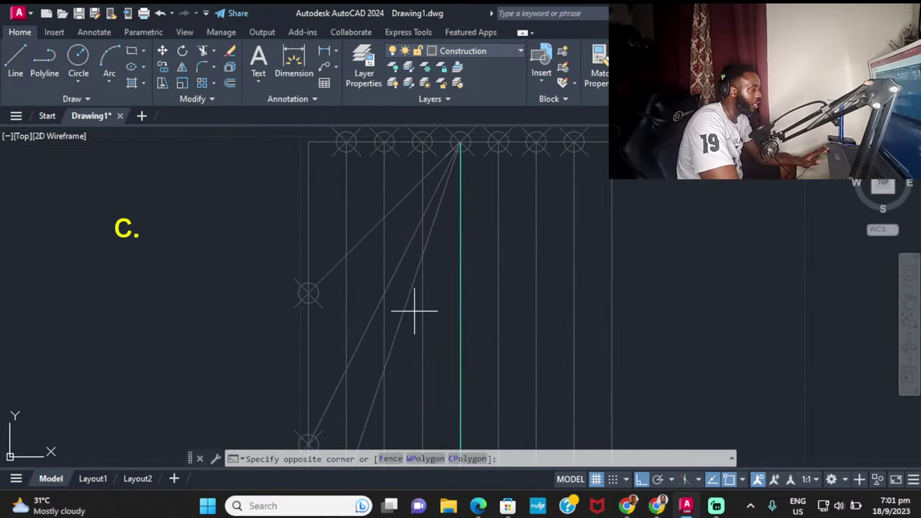
pyautogui.moveTo(414, 311)
pyautogui.mouseDown()
pyautogui.moveTo(397, 185)
pyautogui.moveTo(392, 196)
pyautogui.mouseUp()
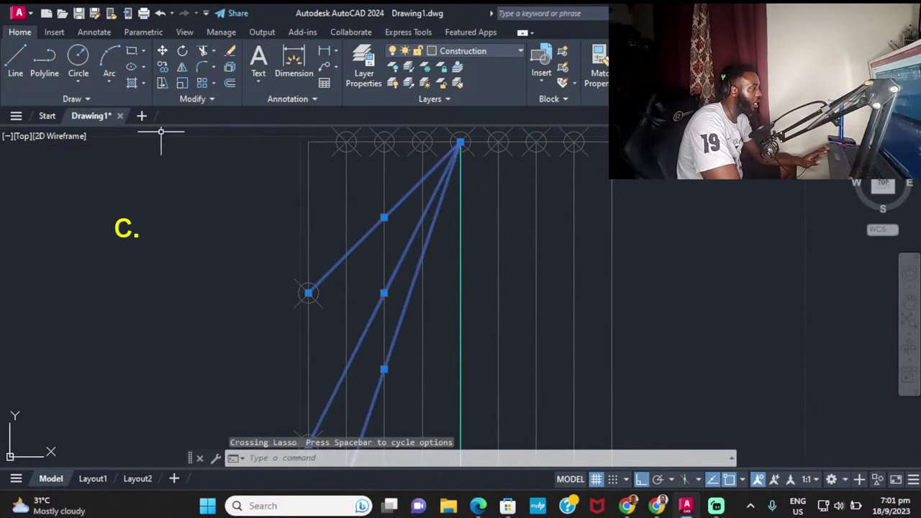
pyautogui.click(182, 67)
pyautogui.moveTo(554, 143); pyautogui.dragTo(439, 192, button='middle')
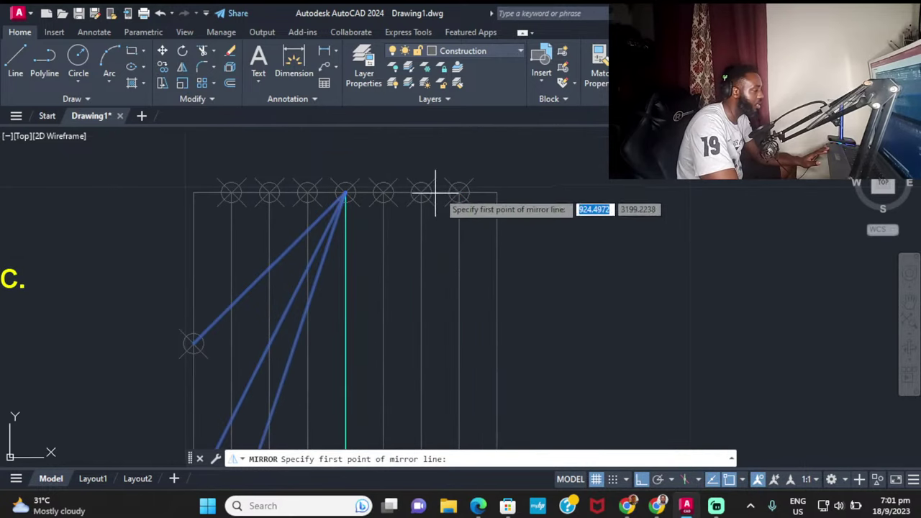
pyautogui.click(346, 193)
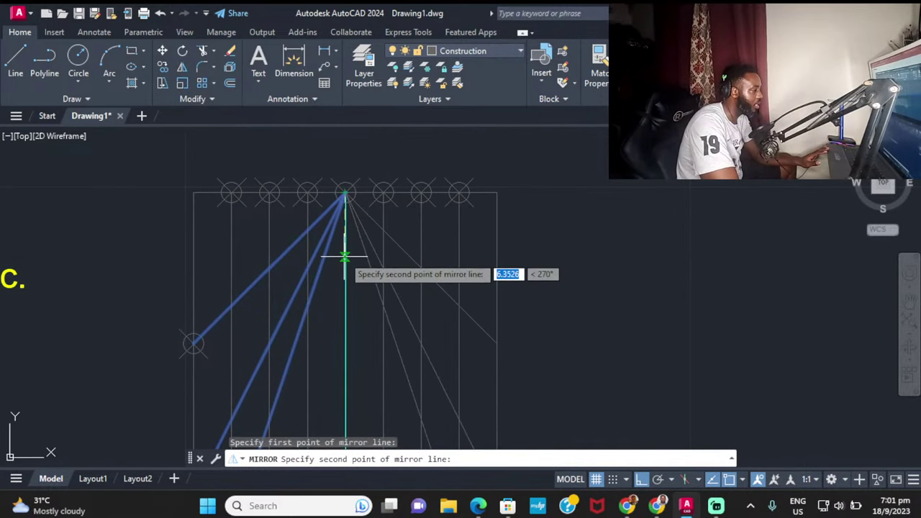
pyautogui.click(343, 295)
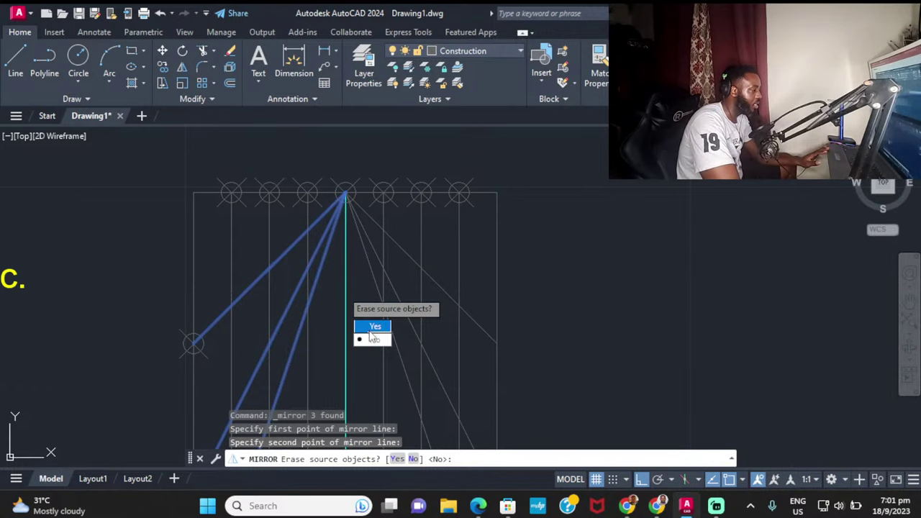
pyautogui.click(373, 339)
pyautogui.scroll(-4, 344, 290)
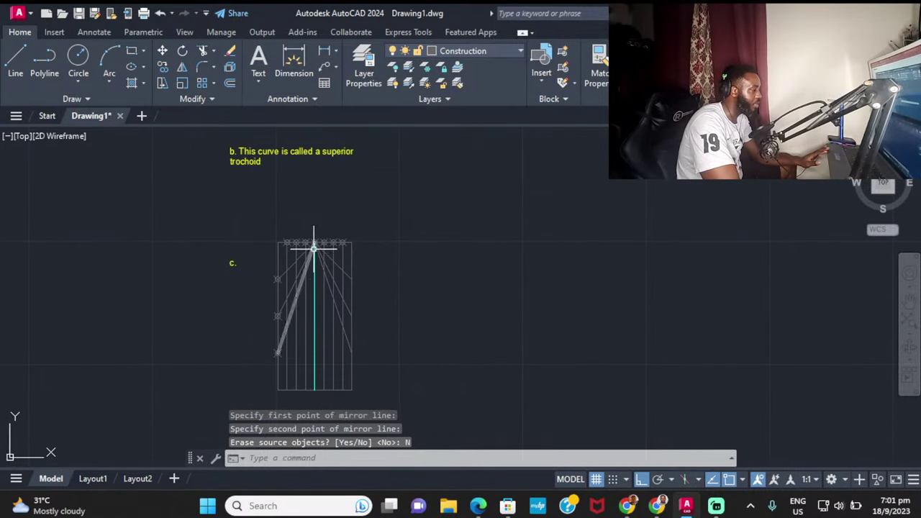
pyautogui.press('Escape')
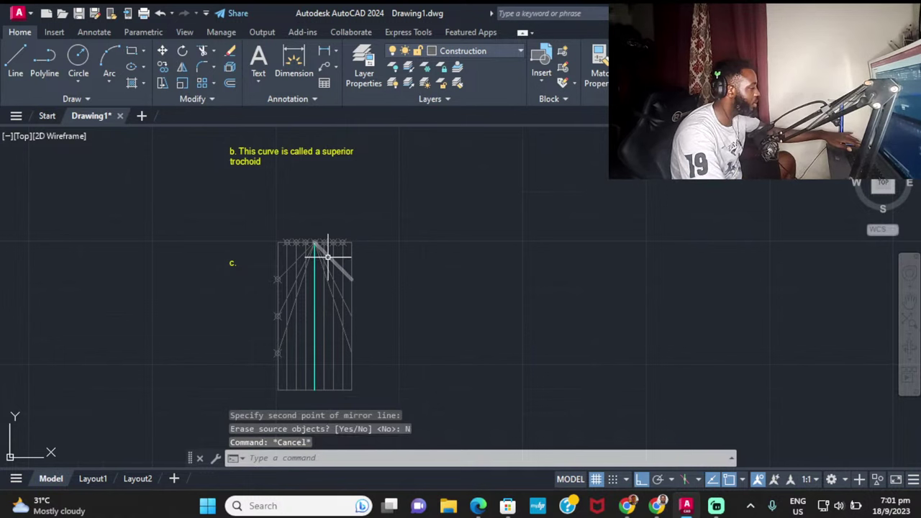
# Step: Make OUTLINE the current layer
pyautogui.scroll(6, 315, 248)
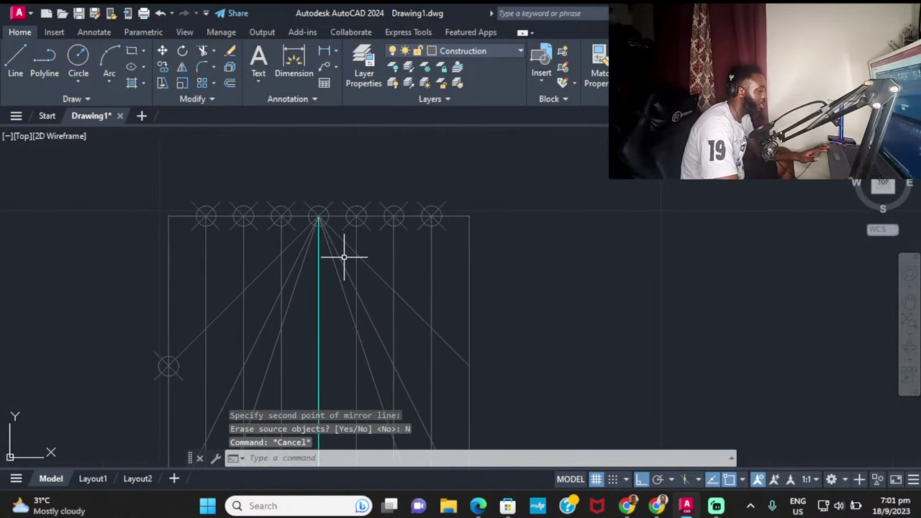
pyautogui.click(487, 52)
pyautogui.click(478, 100)
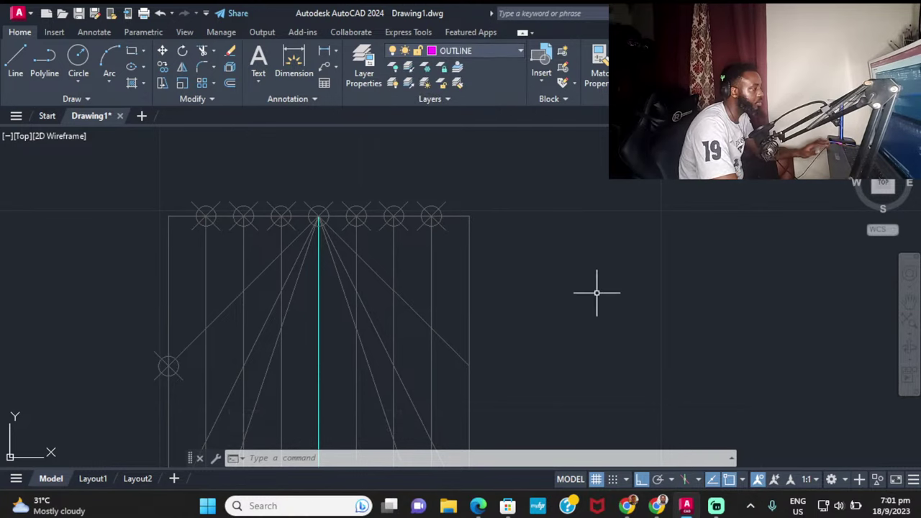
# Step: Start a spline at the centre line's top end through the intersection of the nearest left vertical and the uppermost slanted line
pyautogui.press('Escape')
pyautogui.press('Escape')
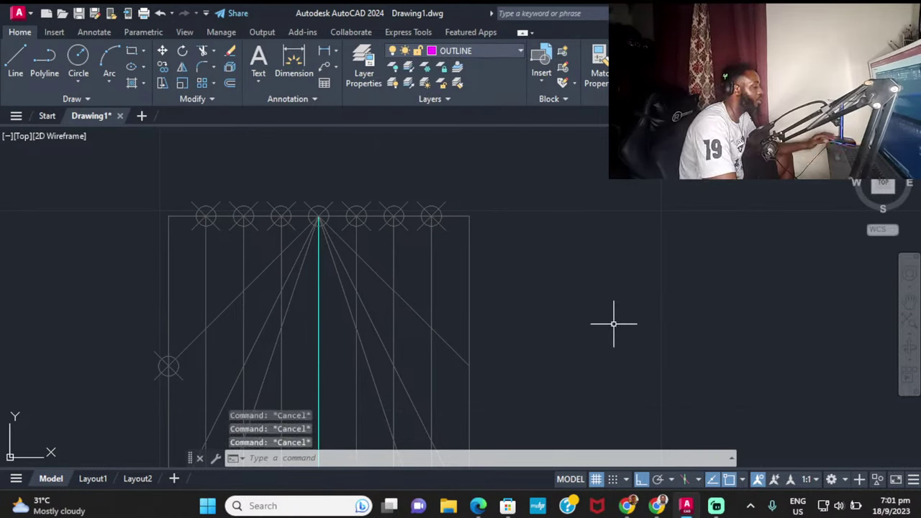
pyautogui.write('sp')
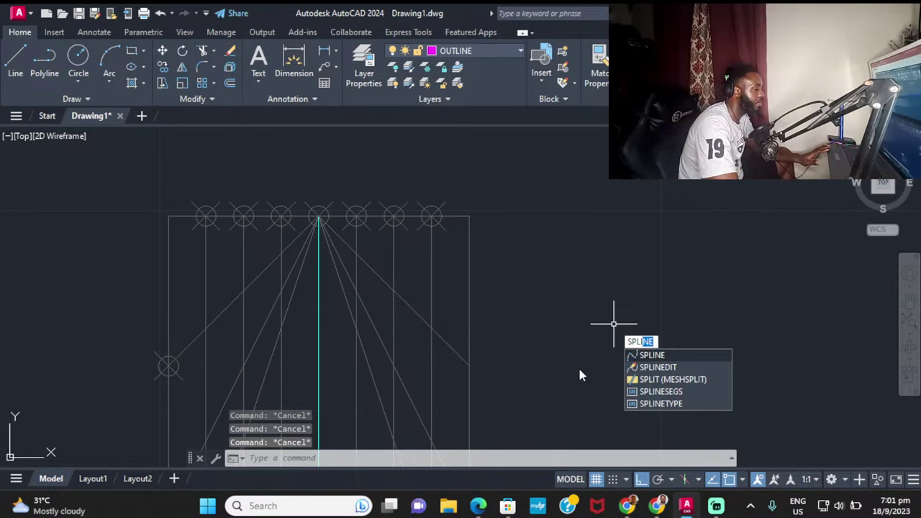
pyautogui.click(661, 356)
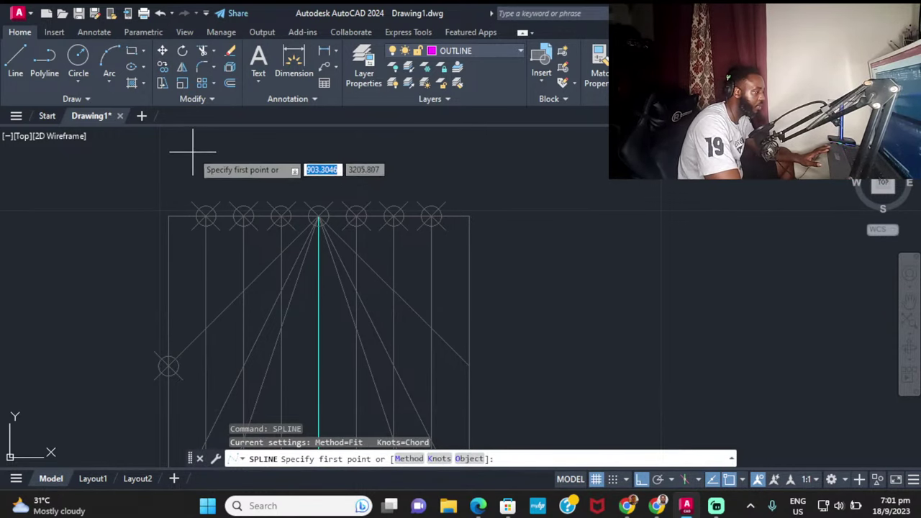
pyautogui.scroll(4, 319, 215)
pyautogui.scroll(5, 316, 216)
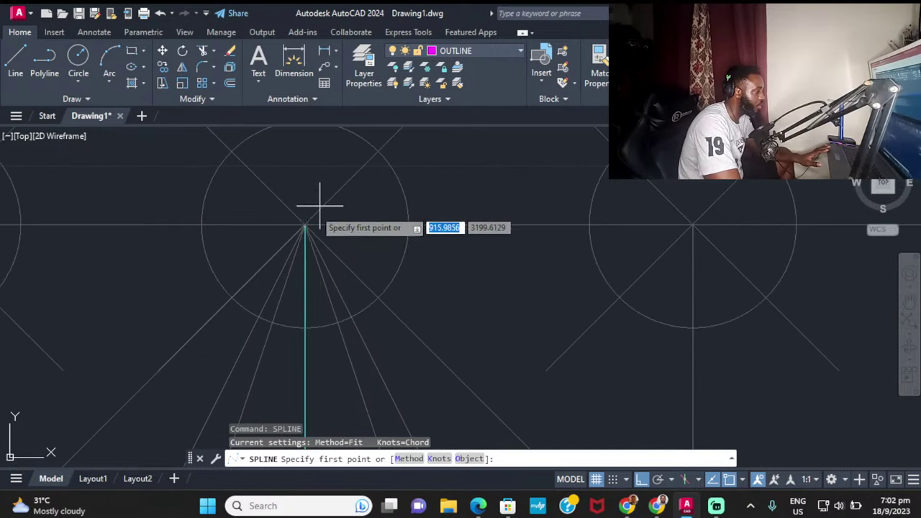
pyautogui.click(305, 224)
pyautogui.scroll(-4, 305, 224)
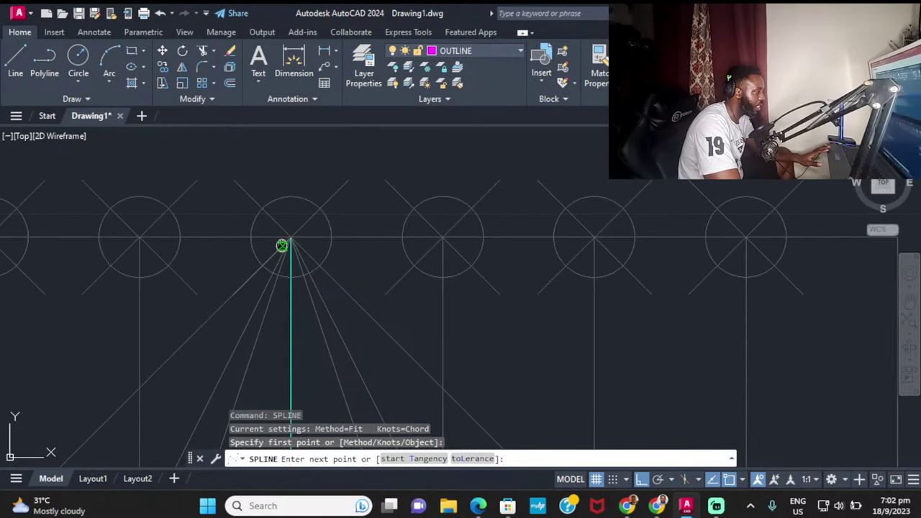
pyautogui.moveTo(281, 247); pyautogui.dragTo(470, 141, button='middle')
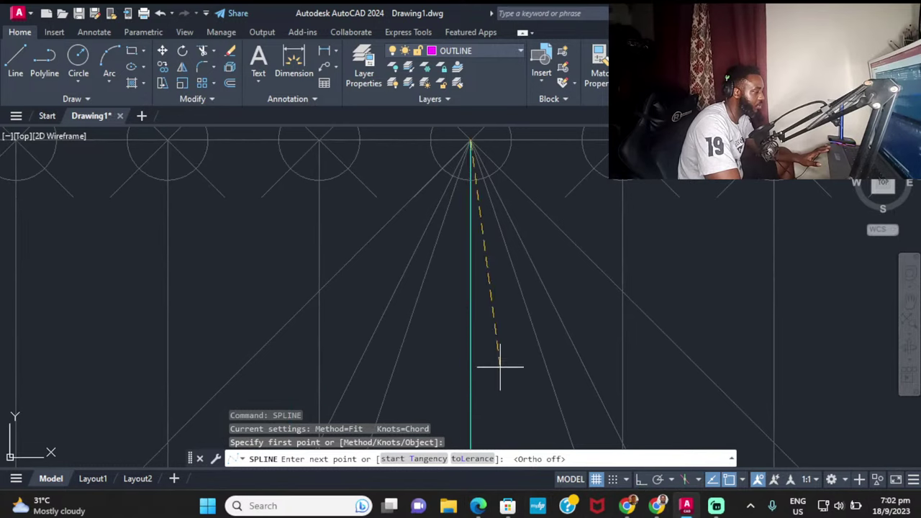
pyautogui.click(319, 290)
pyautogui.scroll(-2, 281, 316)
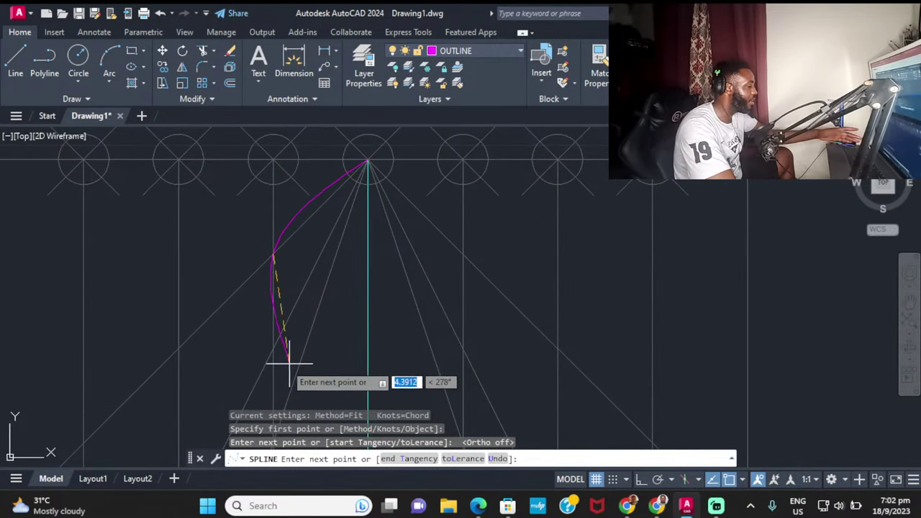
# Step: Continue the spline through the other two left-side intersections of verticals and slanted lines, and end it at the rectangle's bottom-left corner
pyautogui.scroll(-2, 229, 359)
pyautogui.moveTo(229, 359)
pyautogui.mouseDown(button='middle')
pyautogui.moveTo(216, 336)
pyautogui.moveTo(231, 305)
pyautogui.moveTo(229, 272)
pyautogui.mouseUp(button='middle')
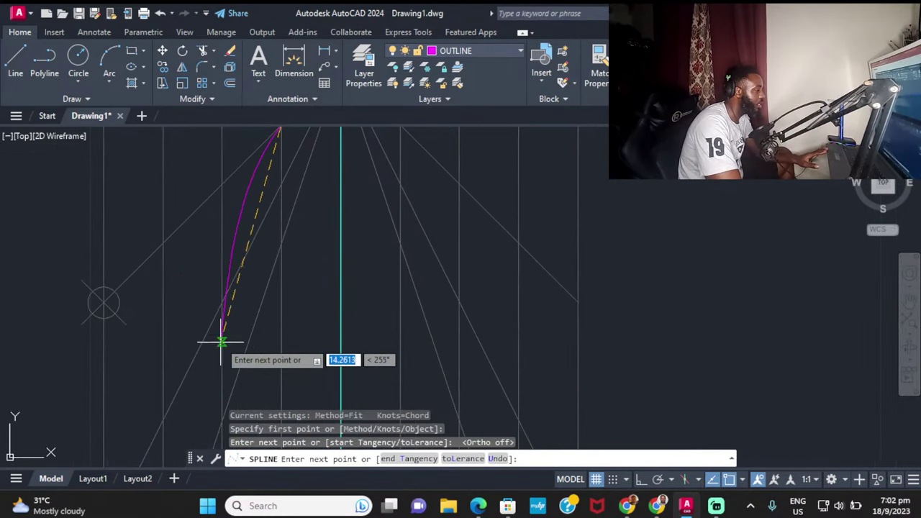
pyautogui.click(222, 303)
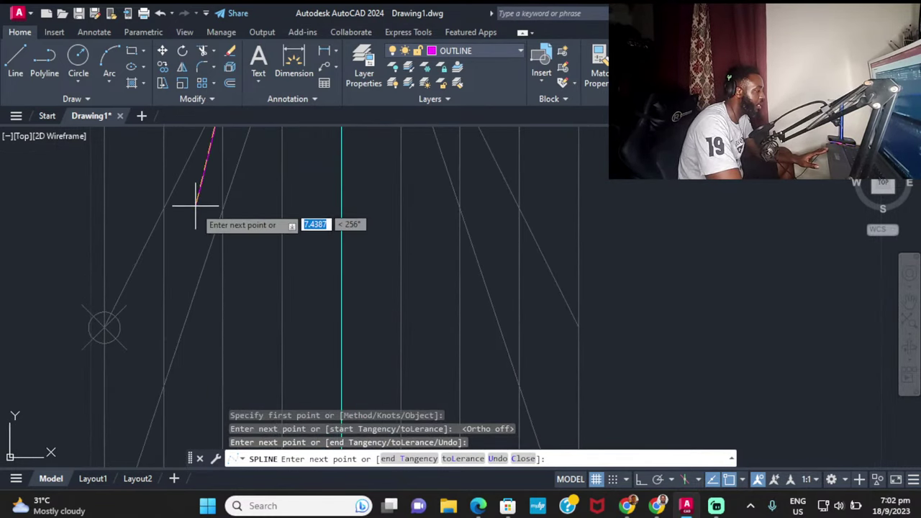
pyautogui.click(165, 391)
pyautogui.scroll(-2, 165, 391)
pyautogui.moveTo(164, 391); pyautogui.dragTo(175, 245, button='middle')
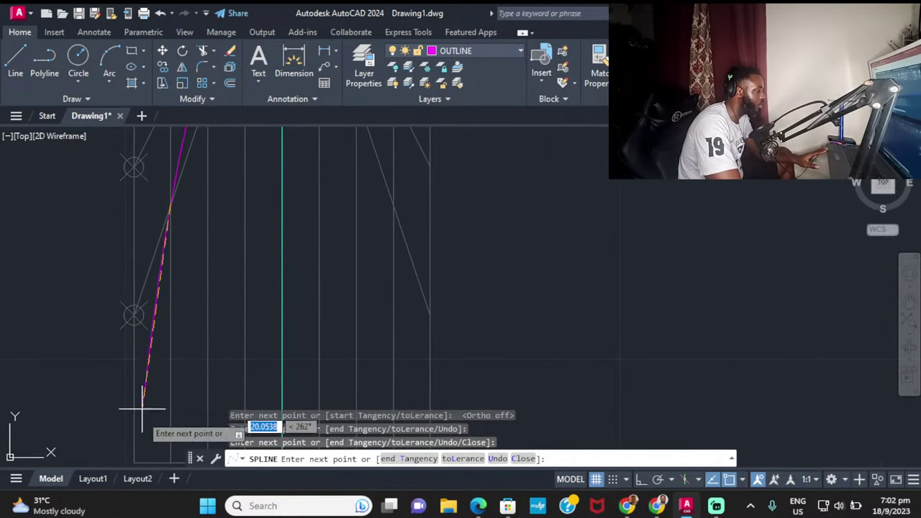
pyautogui.click(133, 458)
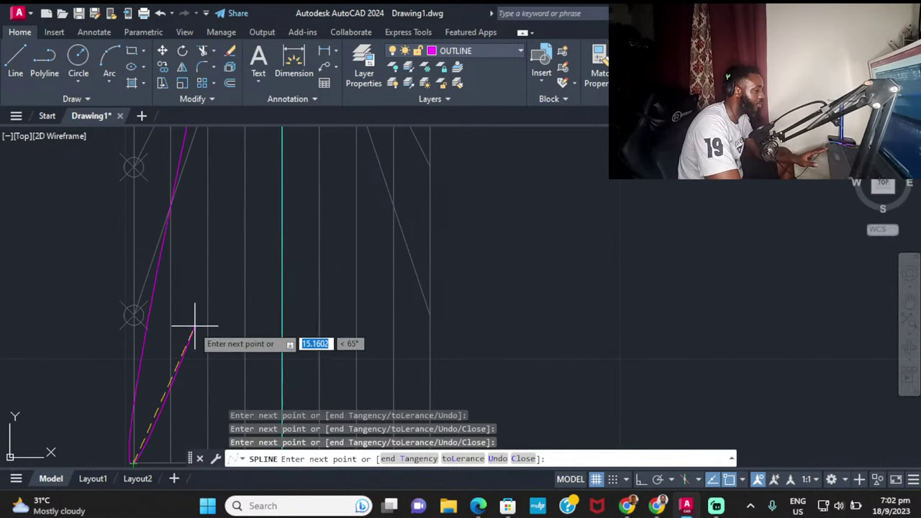
pyautogui.press('Return')
# Step: Mirror the left-half spline about the vertical centre line, keeping the source object
pyautogui.scroll(-3, 195, 292)
pyautogui.moveTo(195, 292); pyautogui.dragTo(206, 328, button='middle')
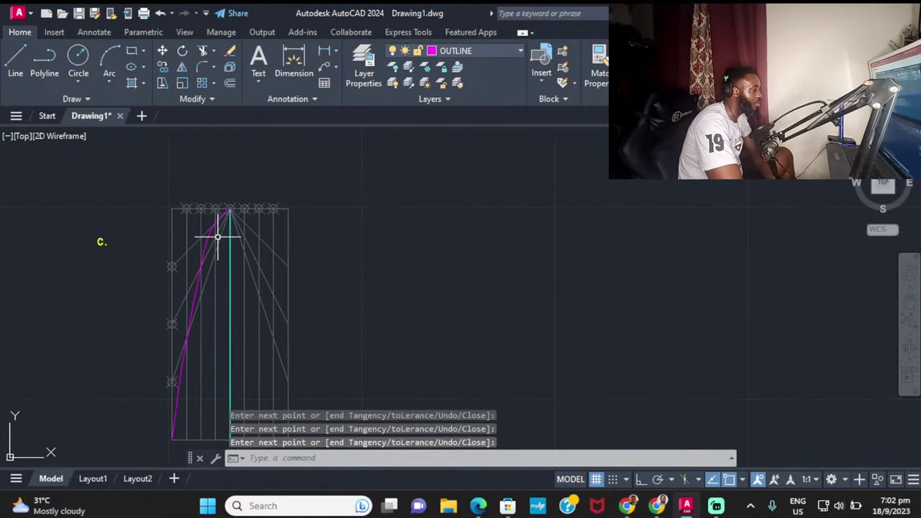
pyautogui.press('Return')
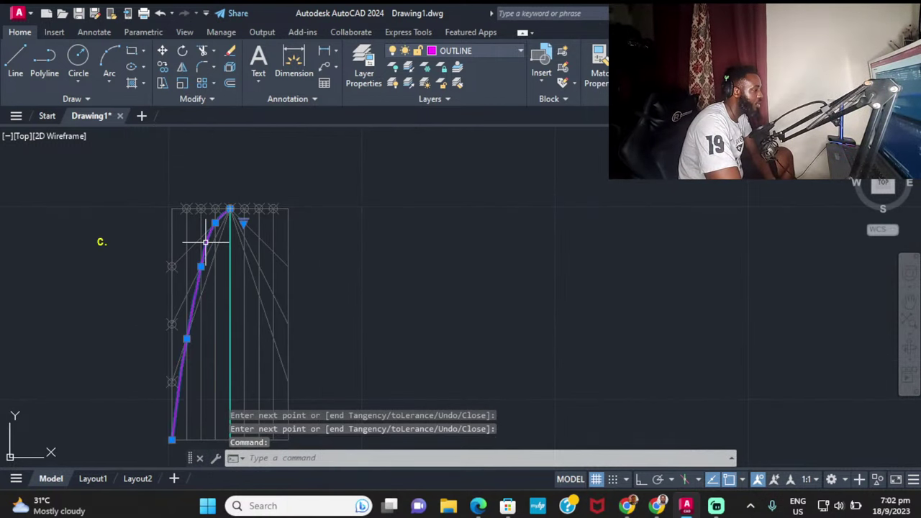
pyautogui.click(183, 67)
pyautogui.scroll(3, 230, 207)
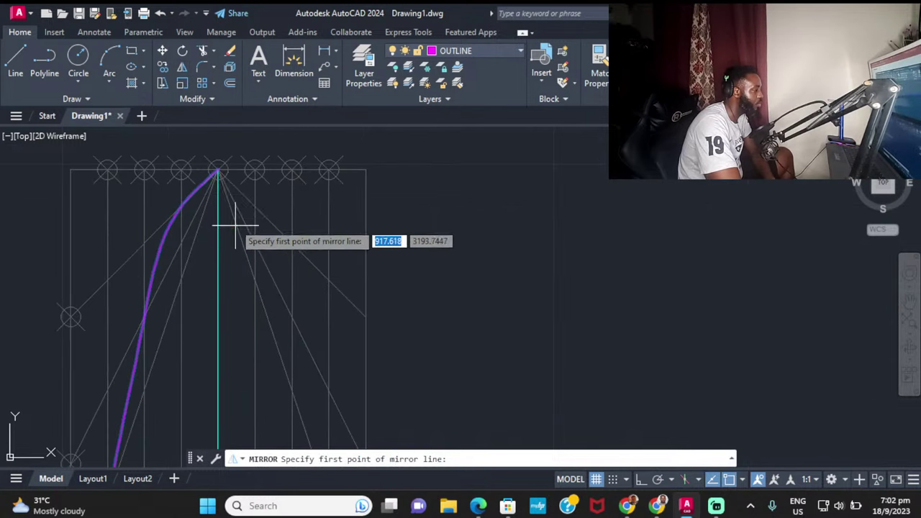
pyautogui.click(218, 170)
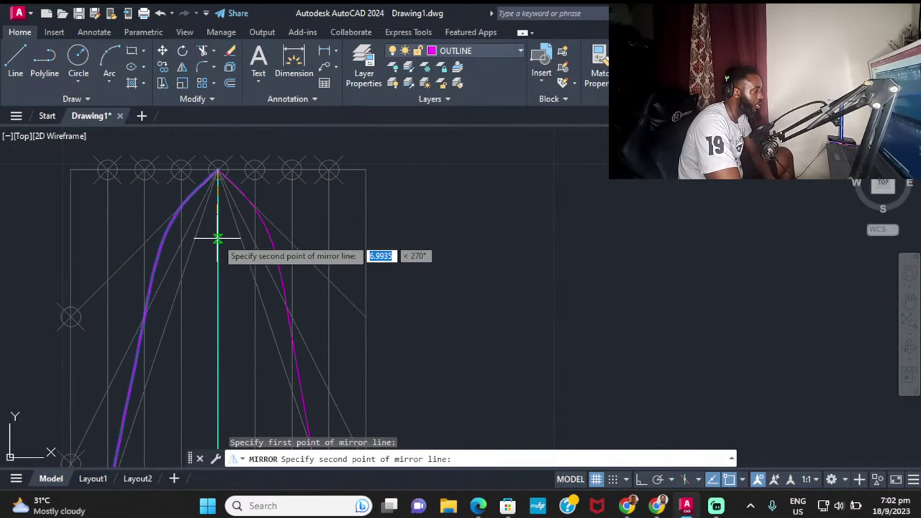
pyautogui.click(220, 237)
pyautogui.click(263, 287)
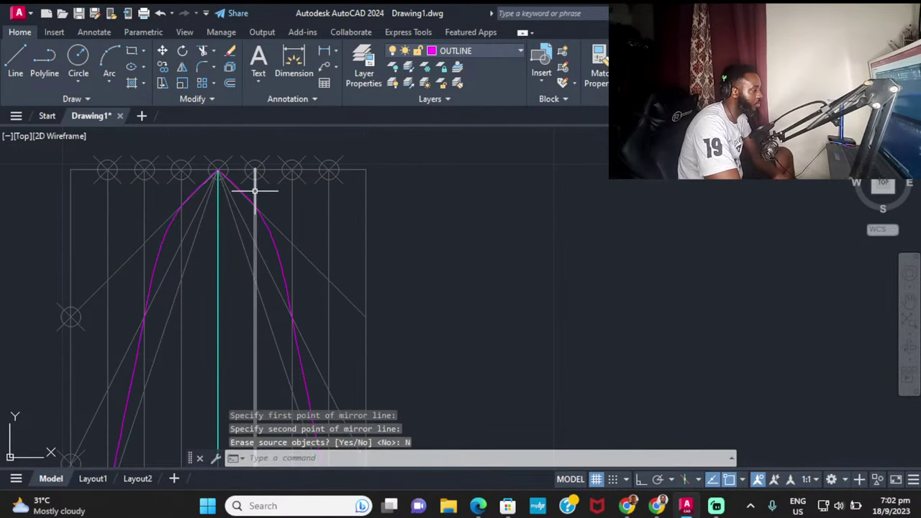
pyautogui.press('Escape')
pyautogui.press('Escape')
# Step: Freeze layers 0 and Construction and inspect the curve's shape at its apex
pyautogui.click(481, 55)
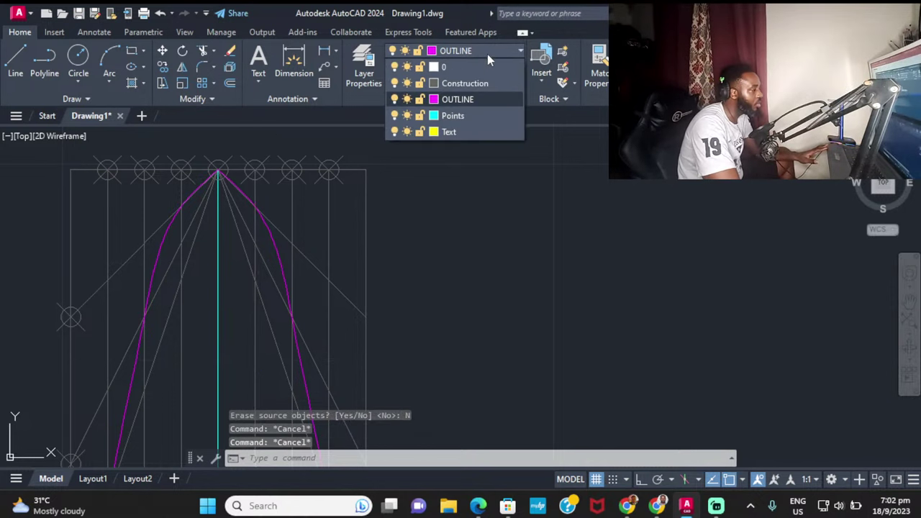
pyautogui.click(407, 67)
pyautogui.click(407, 82)
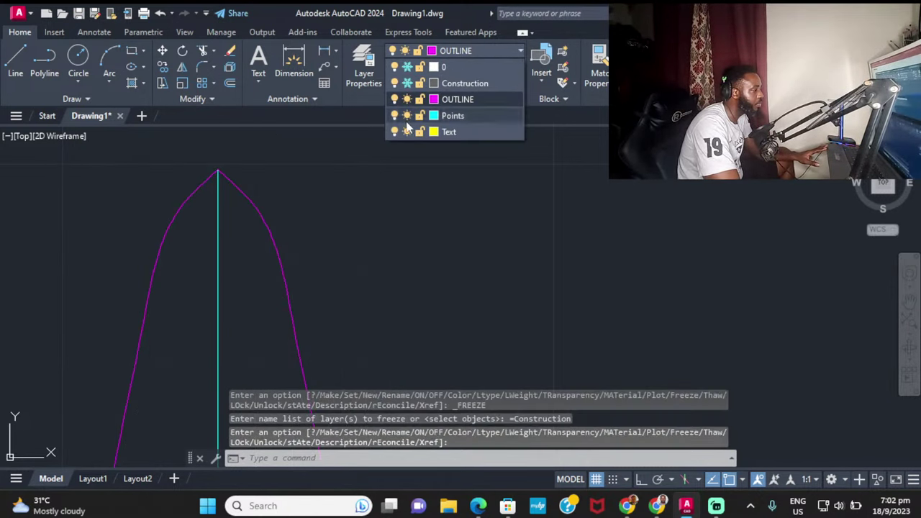
pyautogui.scroll(-2, 236, 216)
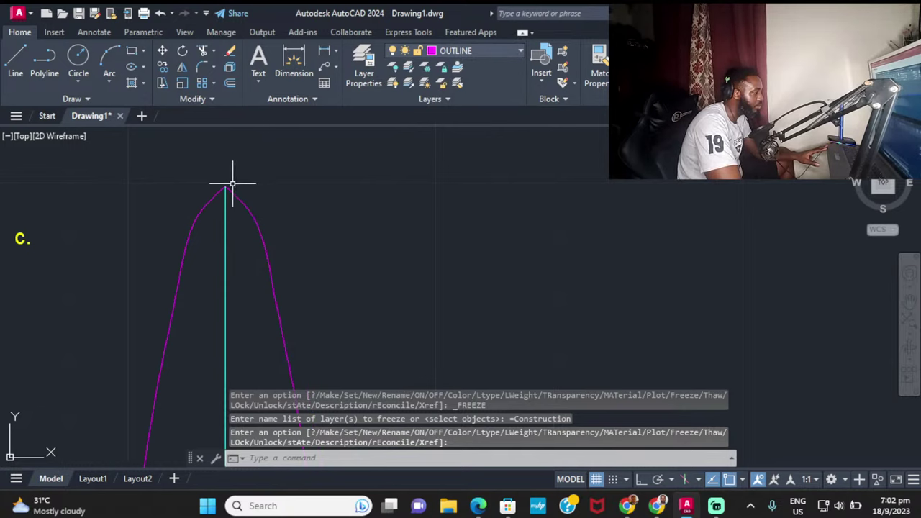
pyautogui.scroll(3, 220, 226)
pyautogui.scroll(-3, 232, 325)
pyautogui.scroll(2, 235, 184)
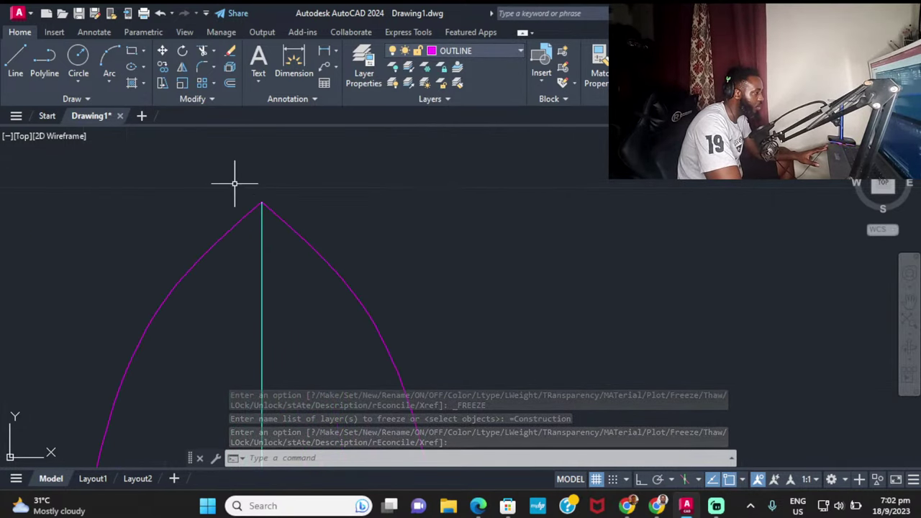
pyautogui.scroll(3, 238, 188)
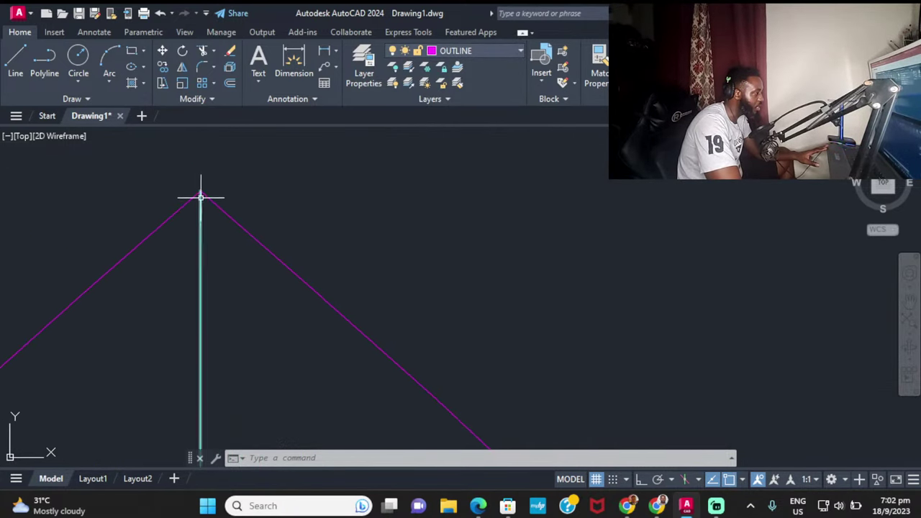
pyautogui.scroll(-4, 203, 198)
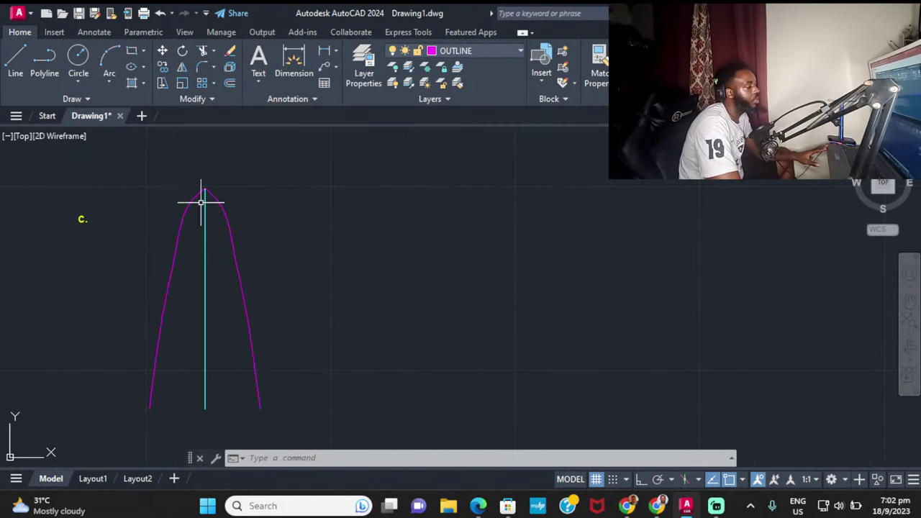
# Step: Thaw layers 0 and Construction
pyautogui.click(485, 52)
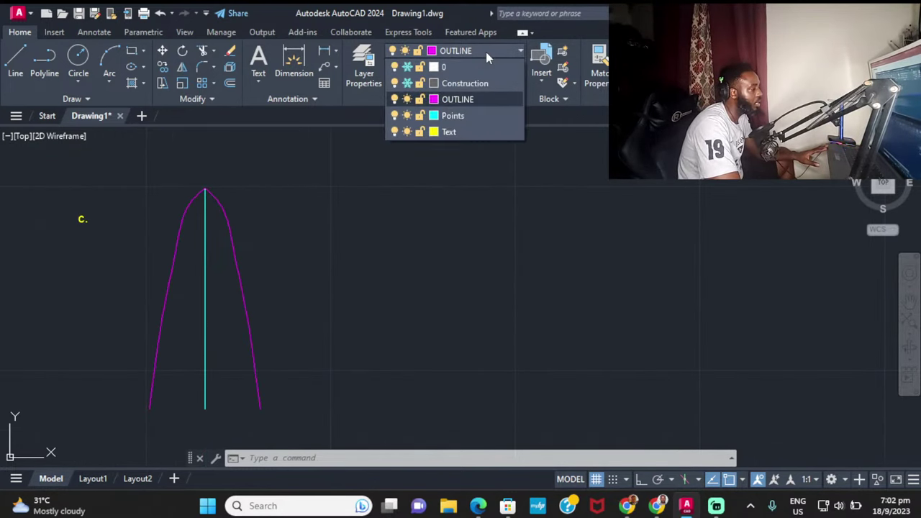
pyautogui.click(407, 84)
pyautogui.click(407, 84)
pyautogui.scroll(3, 224, 199)
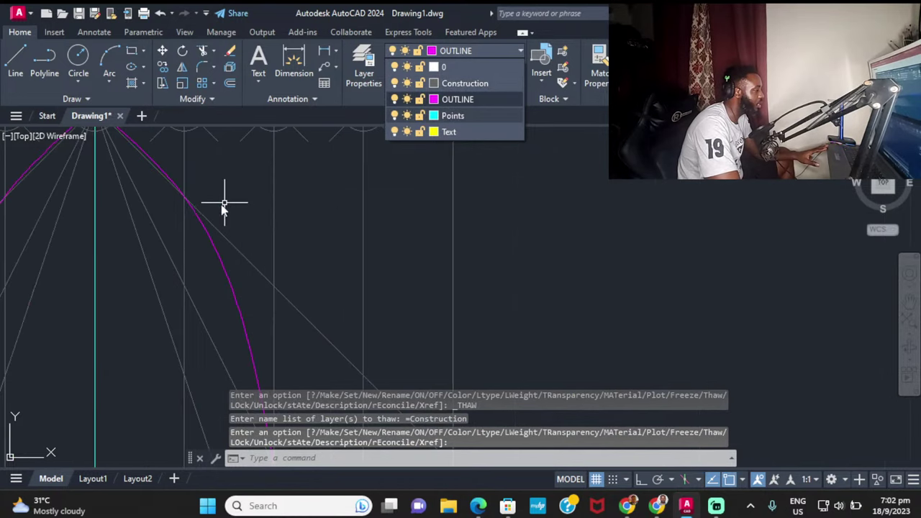
pyautogui.click(224, 187)
pyautogui.click(282, 156)
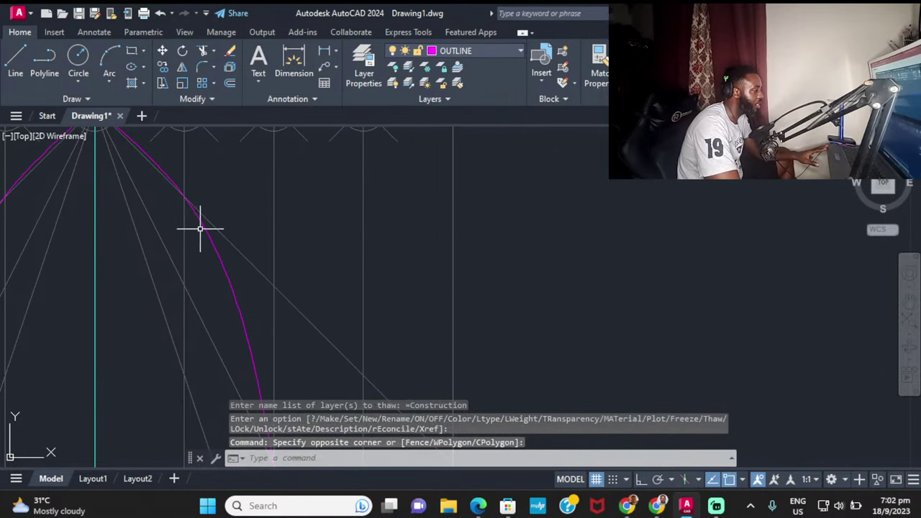
# Step: Delete both half-curve splines on either side of the centre line
pyautogui.click(201, 228)
pyautogui.moveTo(159, 226); pyautogui.dragTo(336, 214, button='middle')
pyautogui.scroll(-3, 335, 214)
pyautogui.scroll(2, 335, 230)
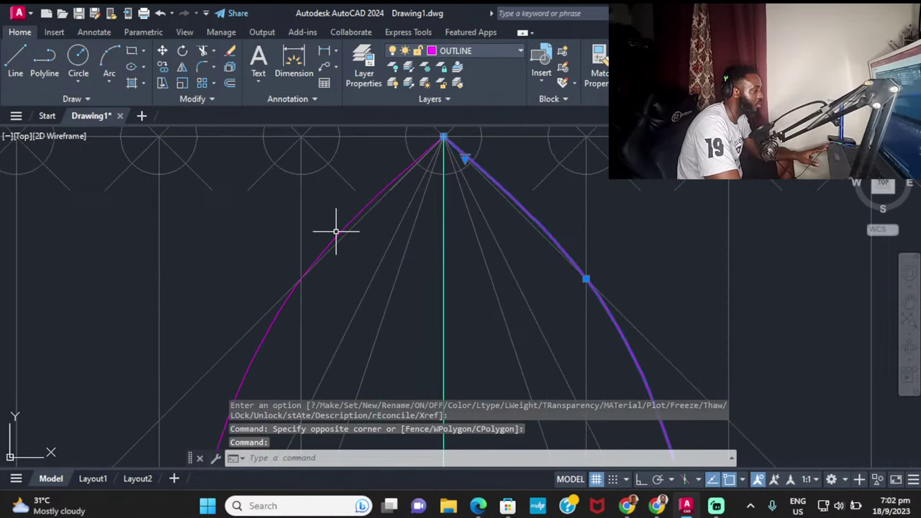
pyautogui.click(350, 220)
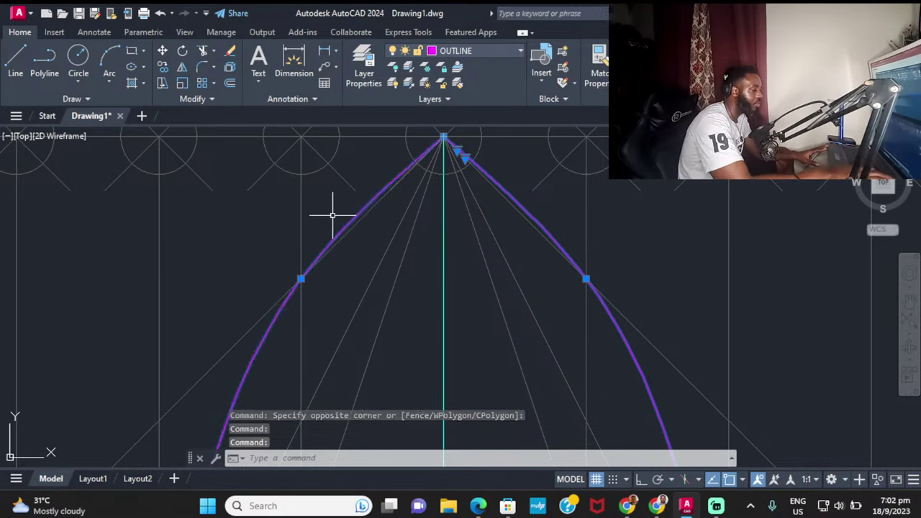
pyautogui.press('Delete')
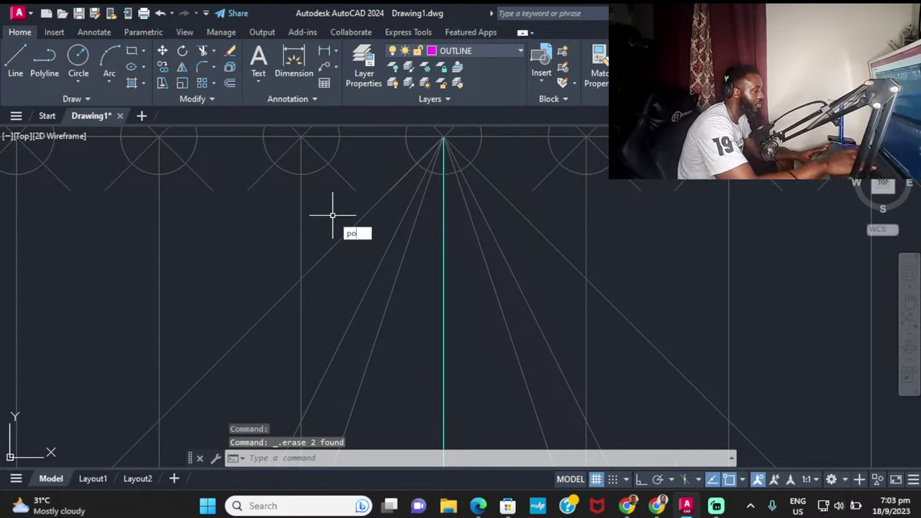
# Step: Start a fit spline at the parabola rectangle's lower right corner and pass it through the lowest construction intersection on the right half
pyautogui.press('Escape')
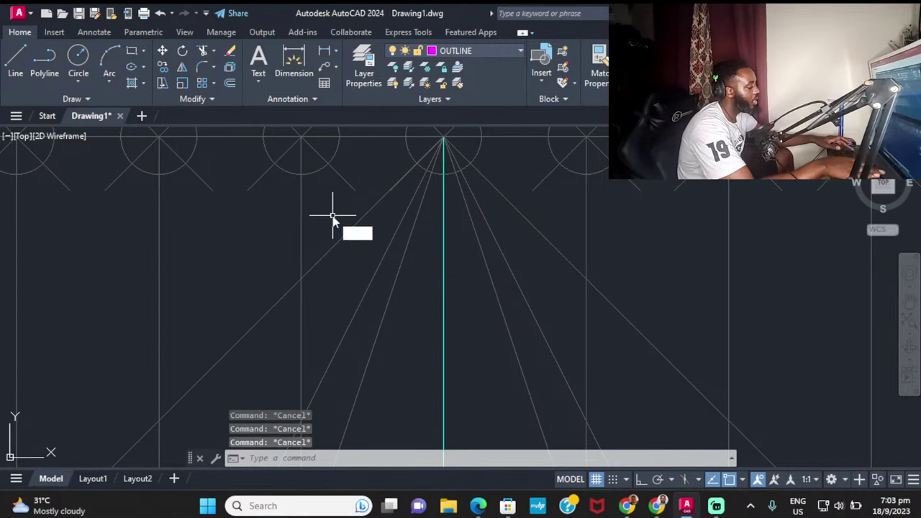
pyautogui.write('spli')
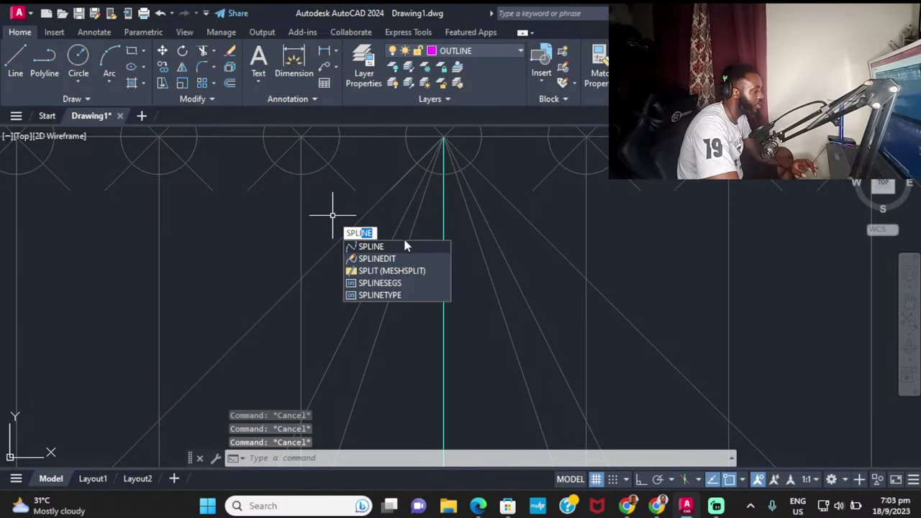
pyautogui.click(404, 245)
pyautogui.scroll(-3, 442, 221)
pyautogui.moveTo(346, 236); pyautogui.dragTo(270, 204, button='middle')
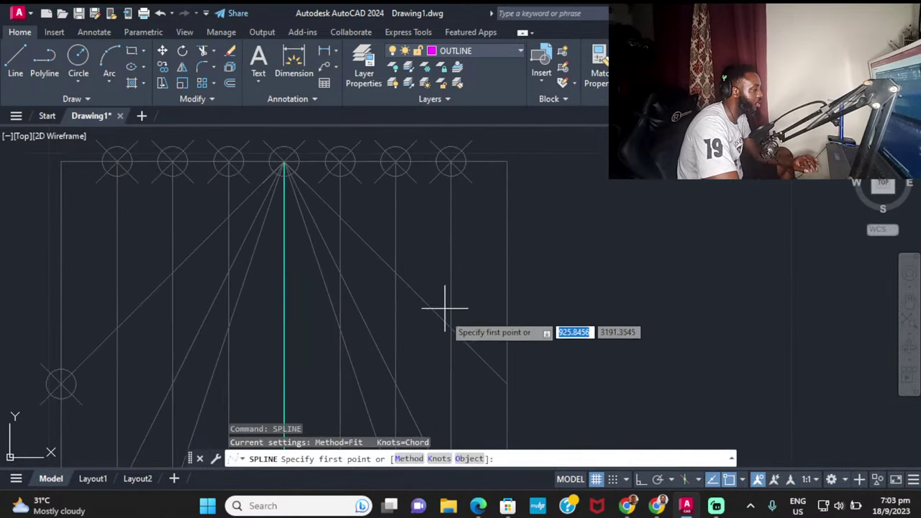
pyautogui.scroll(-4, 477, 151)
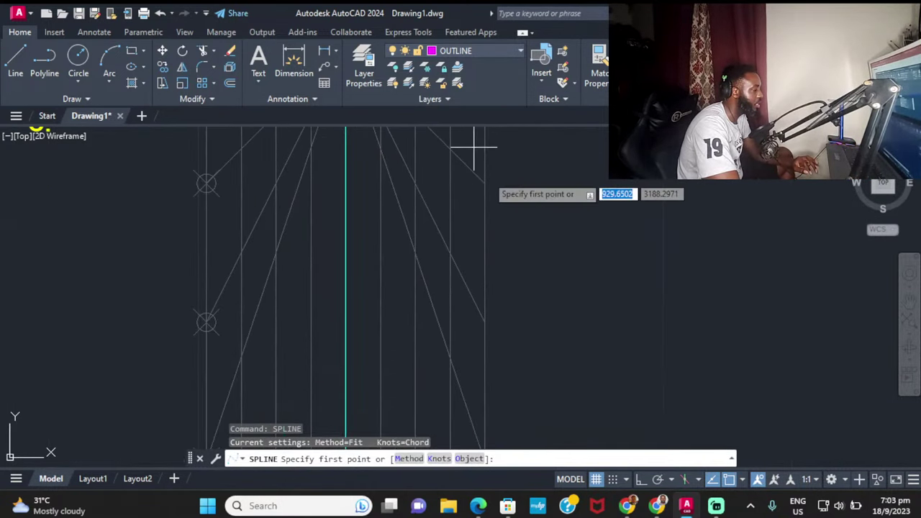
pyautogui.scroll(2, 477, 411)
pyautogui.click(482, 416)
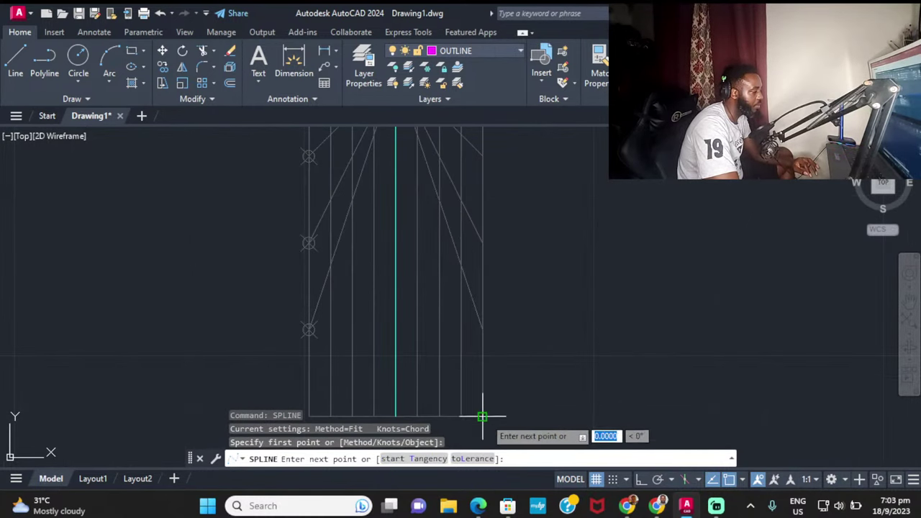
pyautogui.click(461, 266)
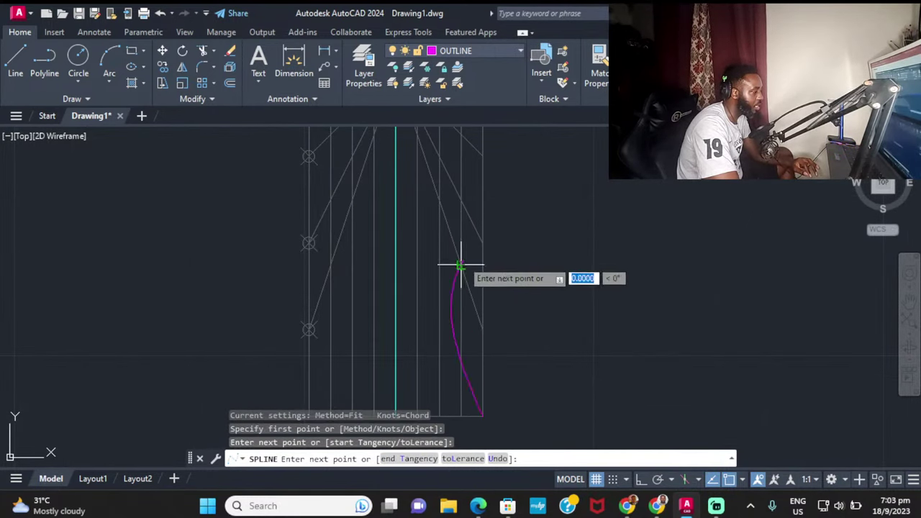
# Step: Continue the spline through the remaining right-half intersections up to the apex at the middle of the rectangle's top edge
pyautogui.moveTo(460, 265); pyautogui.dragTo(505, 340, button='middle')
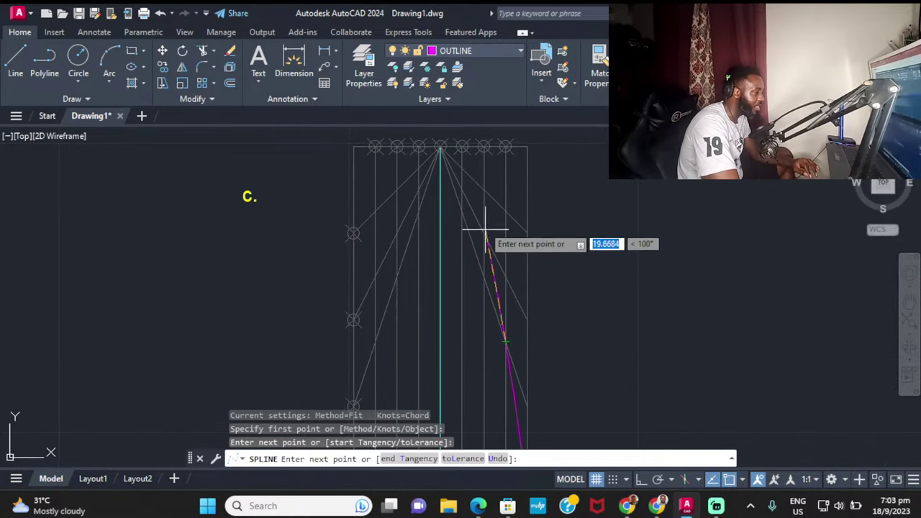
pyautogui.scroll(3, 484, 233)
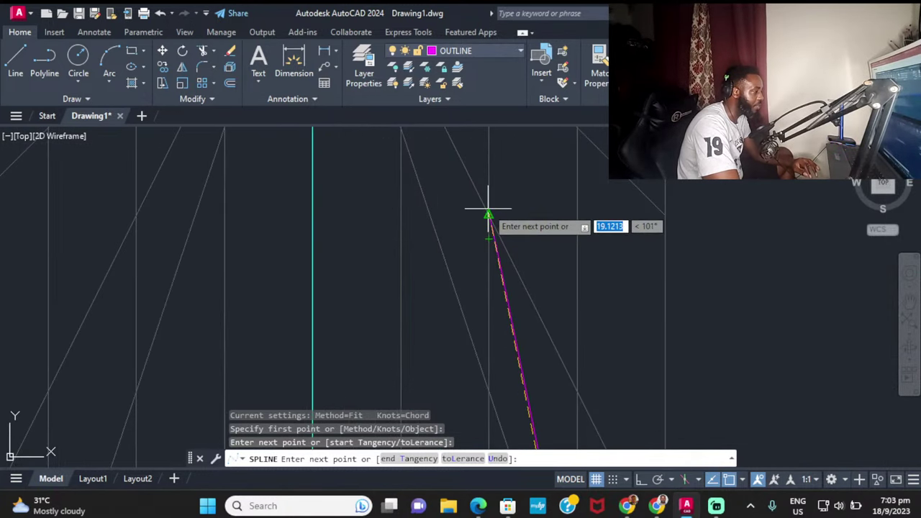
pyautogui.click(488, 214)
pyautogui.scroll(-3, 475, 228)
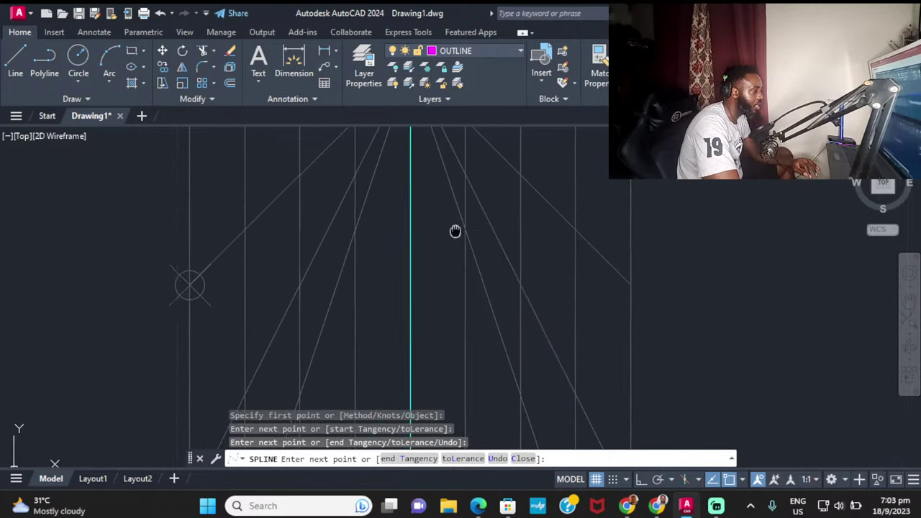
pyautogui.click(537, 245)
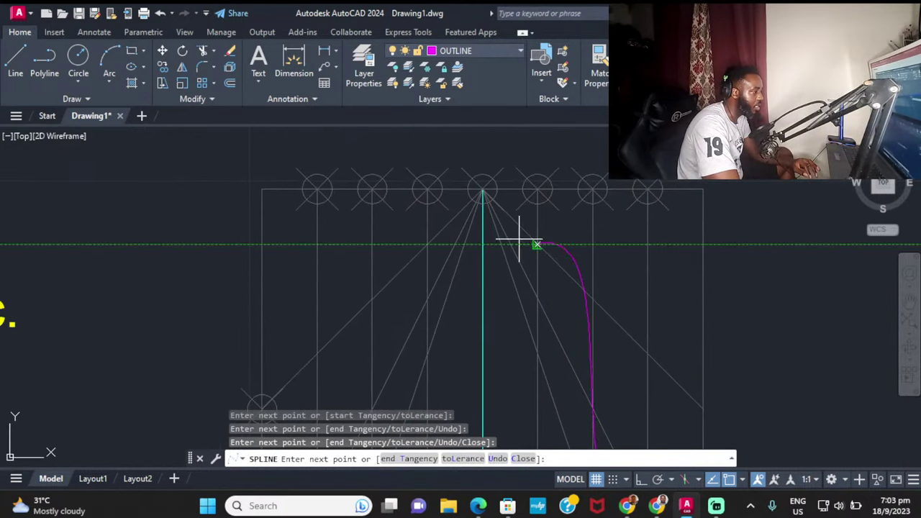
pyautogui.click(482, 189)
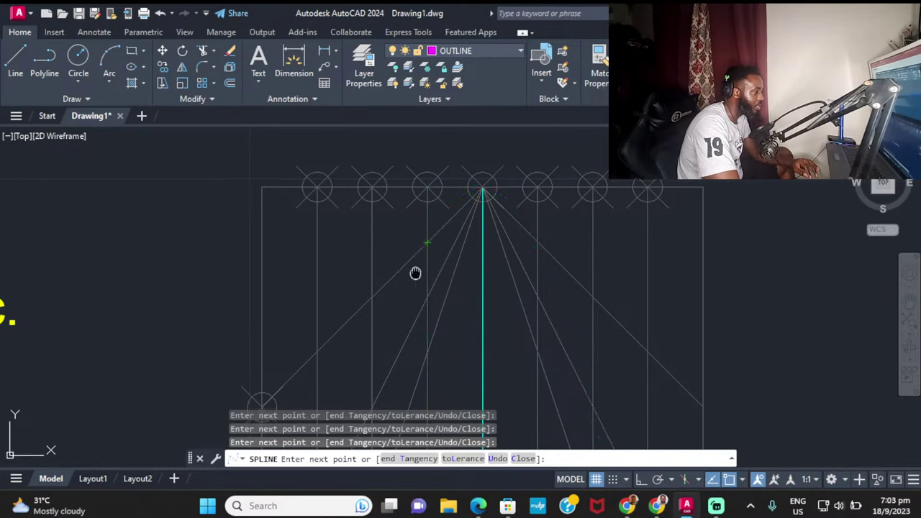
# Step: Continue the spline from the apex through the left-half intersections and end it at the rectangle's lower left corner
pyautogui.moveTo(415, 272); pyautogui.dragTo(440, 192, button='middle')
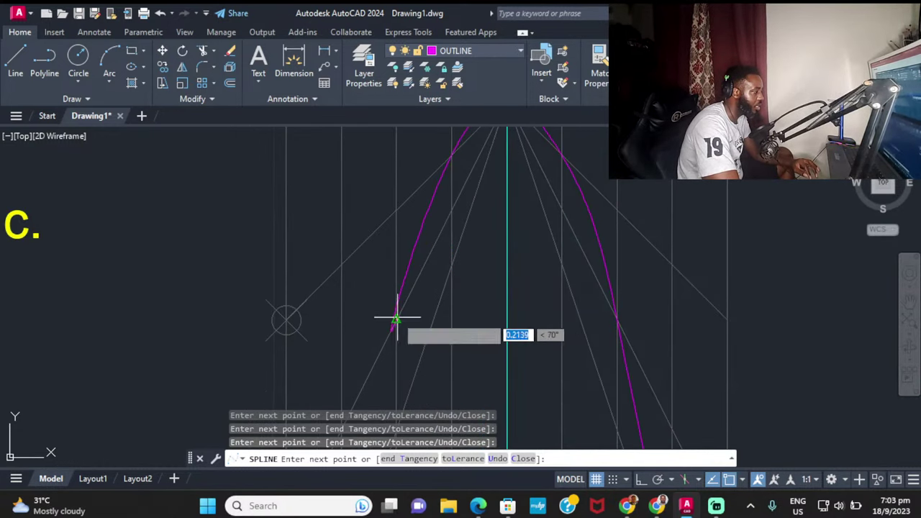
pyautogui.scroll(-3, 392, 244)
pyautogui.scroll(3, 372, 278)
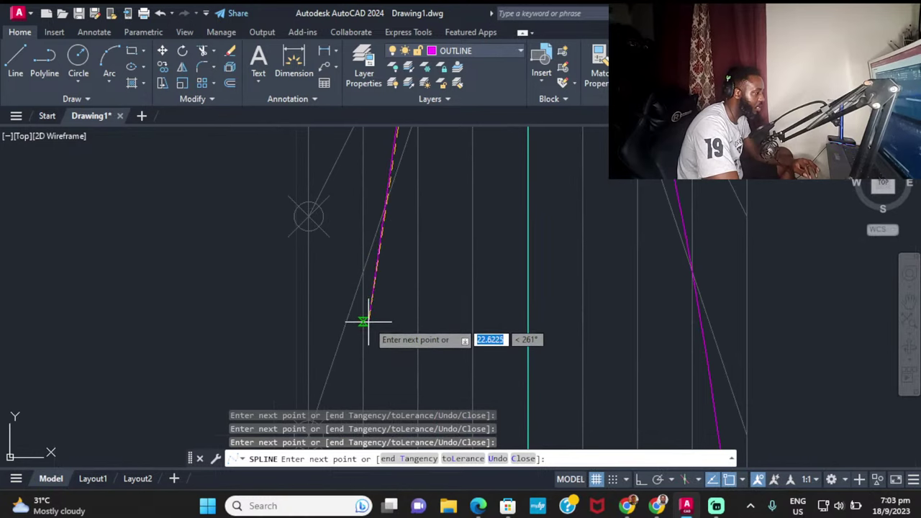
pyautogui.scroll(-2, 362, 267)
pyautogui.moveTo(362, 267)
pyautogui.mouseDown(button='middle')
pyautogui.moveTo(379, 232)
pyautogui.moveTo(385, 61)
pyautogui.mouseUp(button='middle')
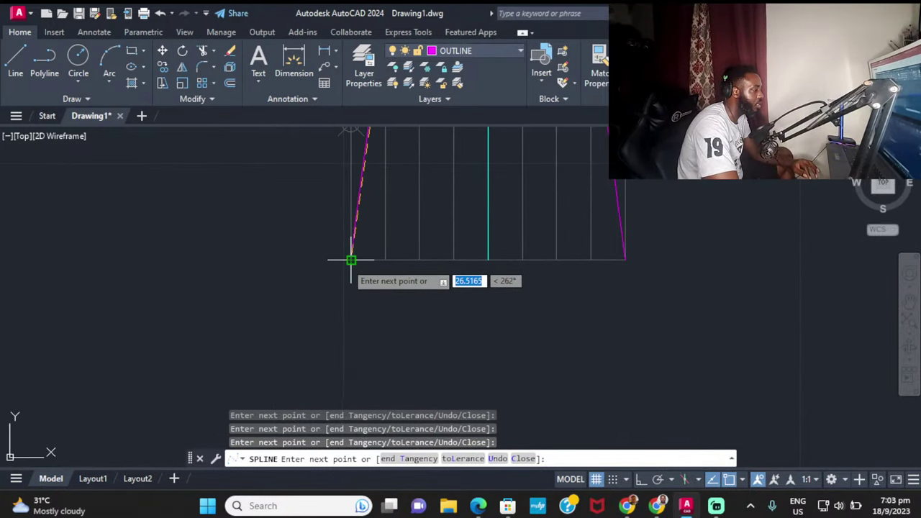
pyautogui.press('Return')
pyautogui.scroll(-3, 358, 253)
pyautogui.moveTo(358, 252); pyautogui.dragTo(378, 354, button='middle')
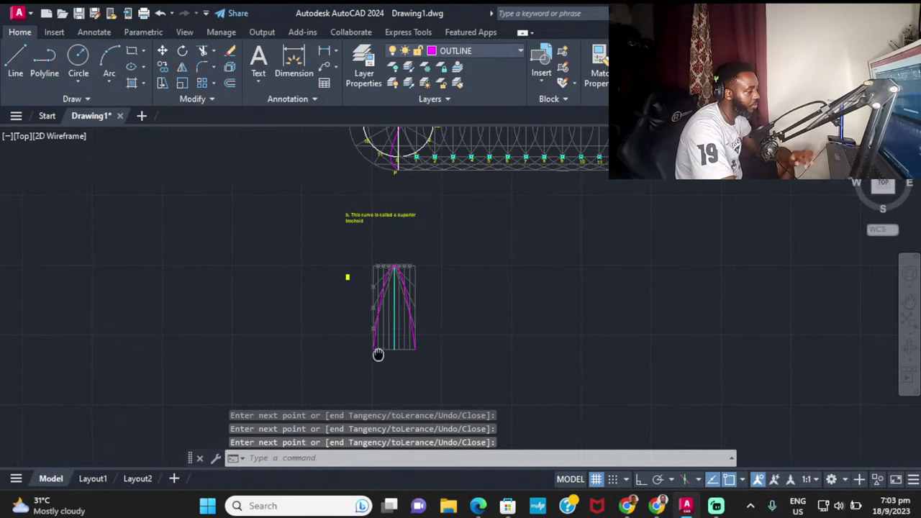
# Step: Freeze layers 0, Construction and Points and inspect the parabola's smoothness at its apex
pyautogui.scroll(2, 407, 270)
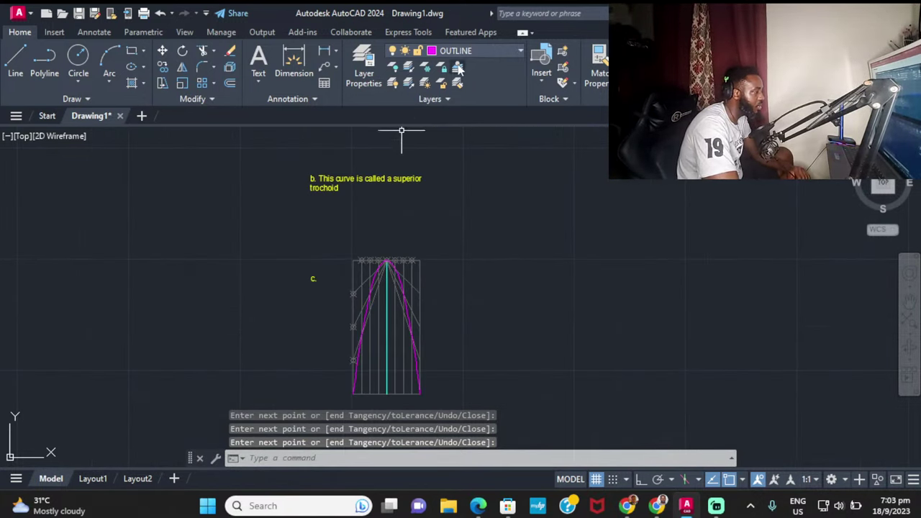
pyautogui.click(479, 51)
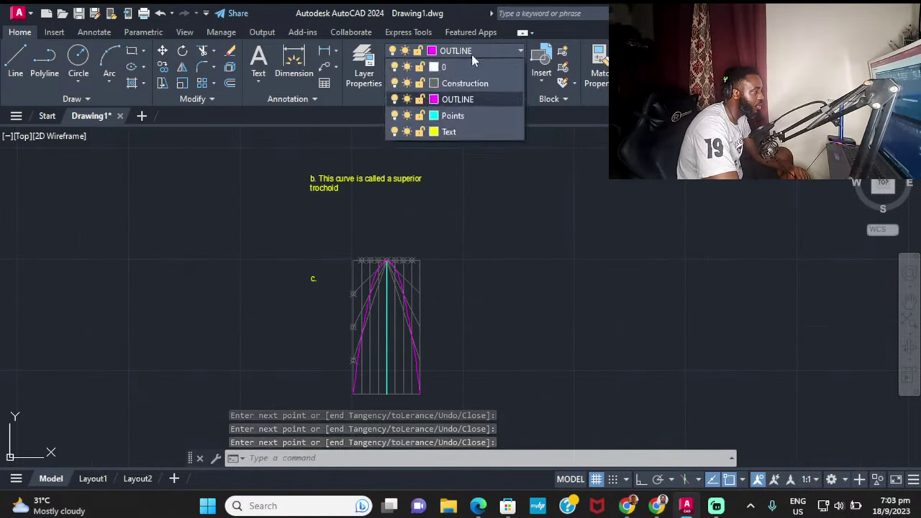
pyautogui.click(407, 84)
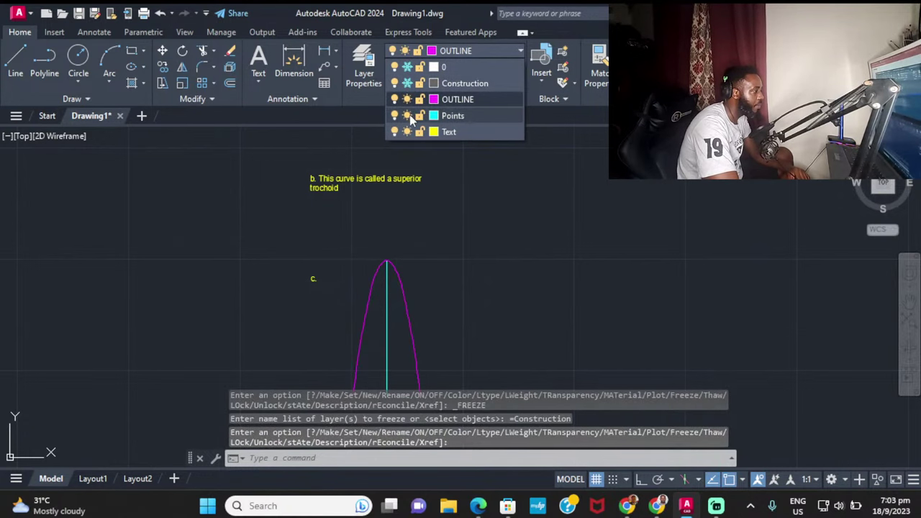
pyautogui.click(407, 116)
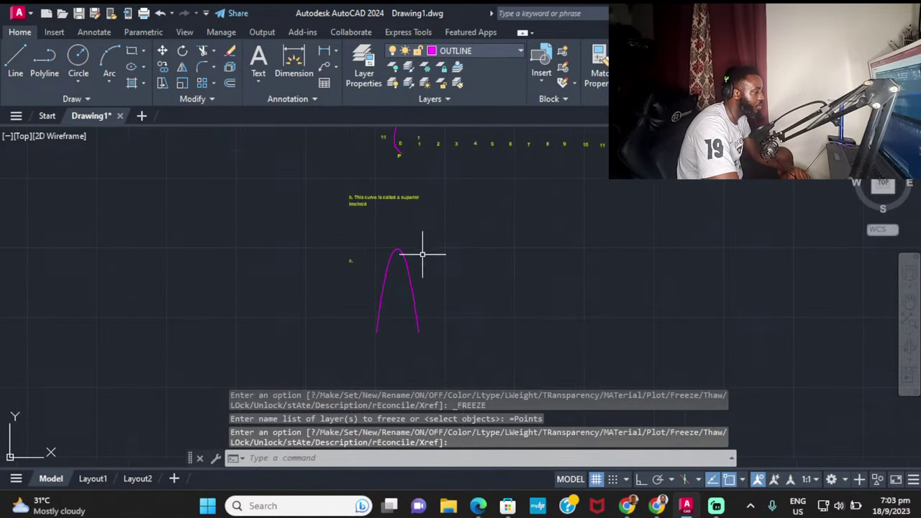
pyautogui.scroll(8, 423, 254)
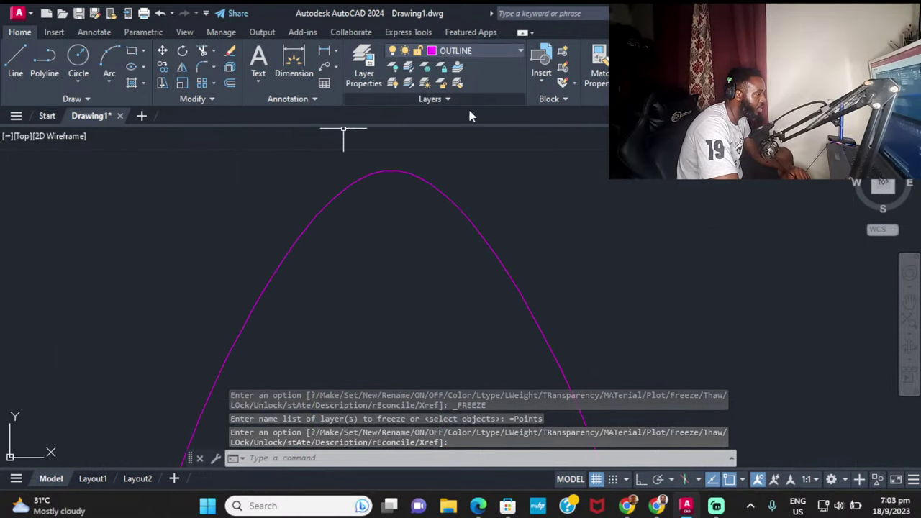
pyautogui.scroll(-5, 499, 191)
pyautogui.scroll(2, 547, 195)
pyautogui.scroll(-3, 537, 196)
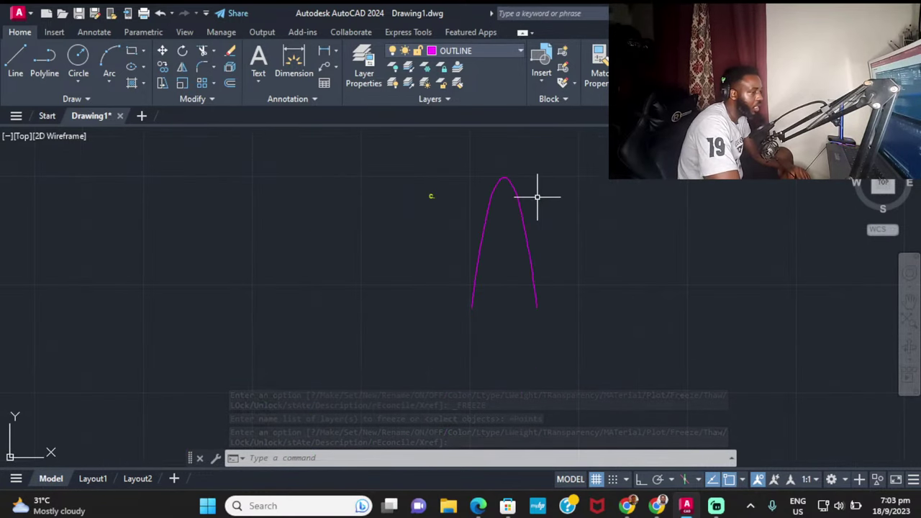
pyautogui.moveTo(537, 196); pyautogui.dragTo(496, 206, button='middle')
pyautogui.moveTo(559, 220); pyautogui.dragTo(559, 329, button='middle')
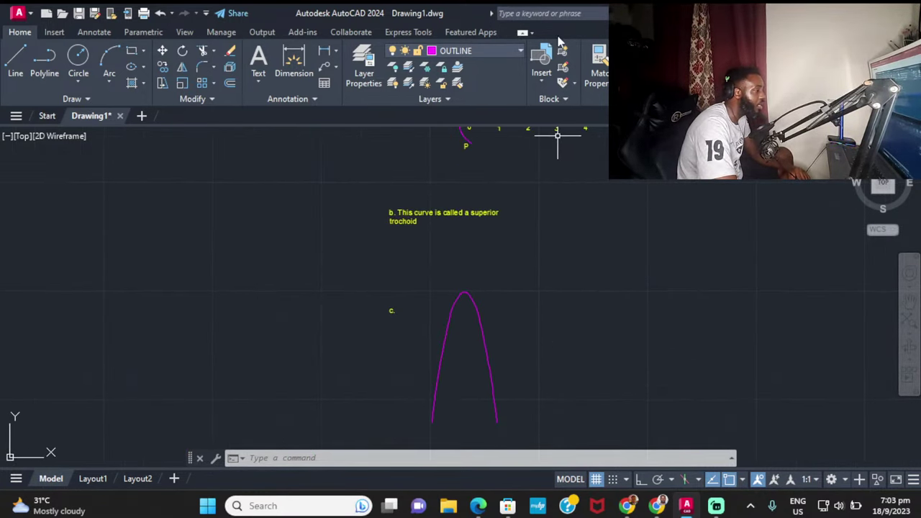
# Step: Thaw layers 0, Construction and Points, keeping OUTLINE as the current layer
pyautogui.click(499, 49)
pyautogui.click(407, 67)
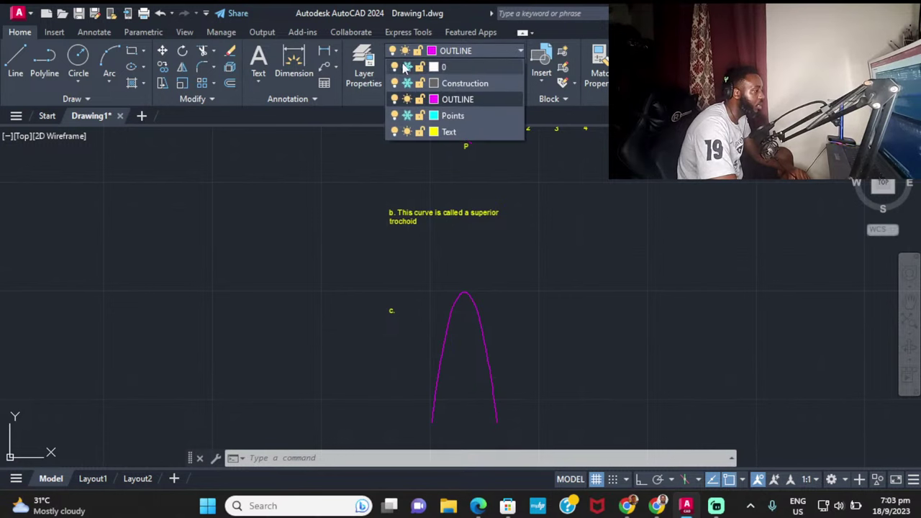
pyautogui.click(414, 82)
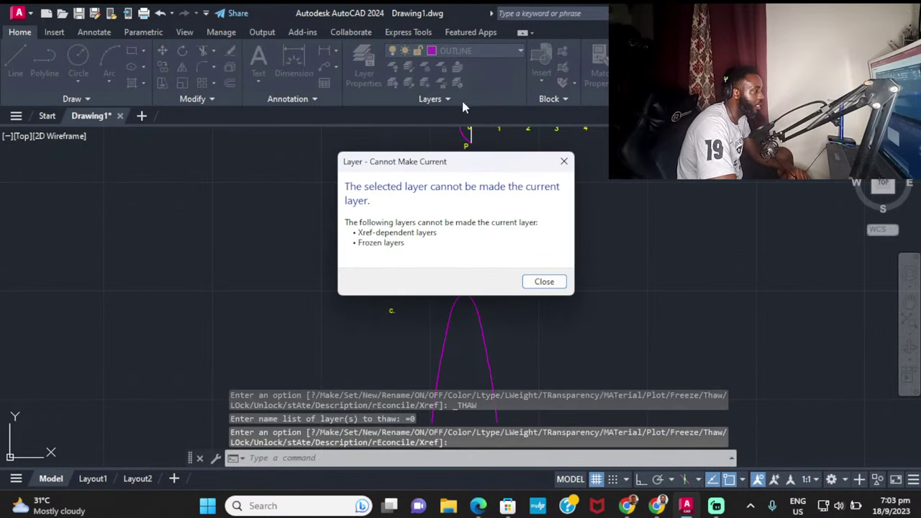
pyautogui.click(563, 161)
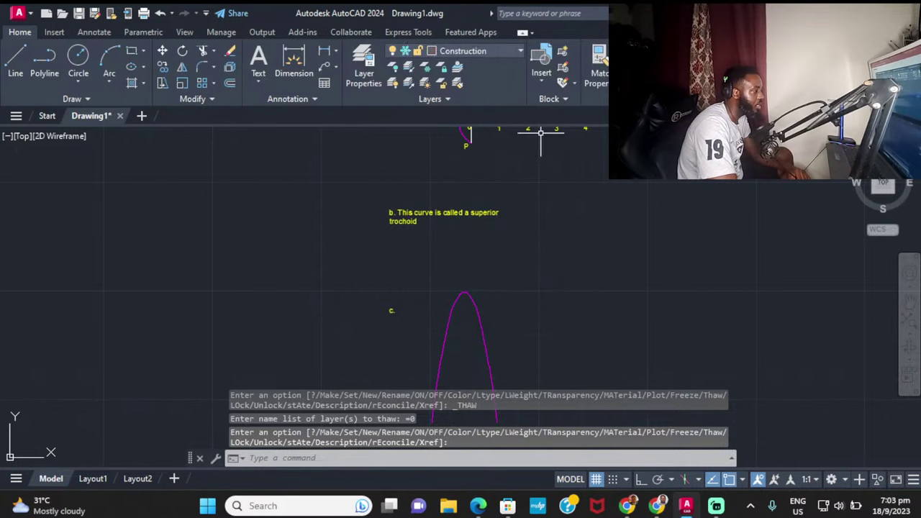
pyautogui.click(487, 47)
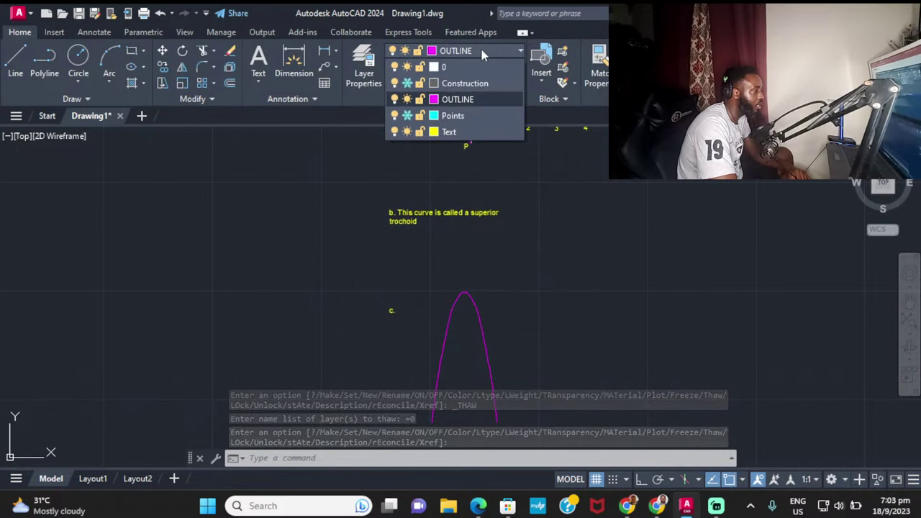
pyautogui.click(406, 83)
pyautogui.click(407, 116)
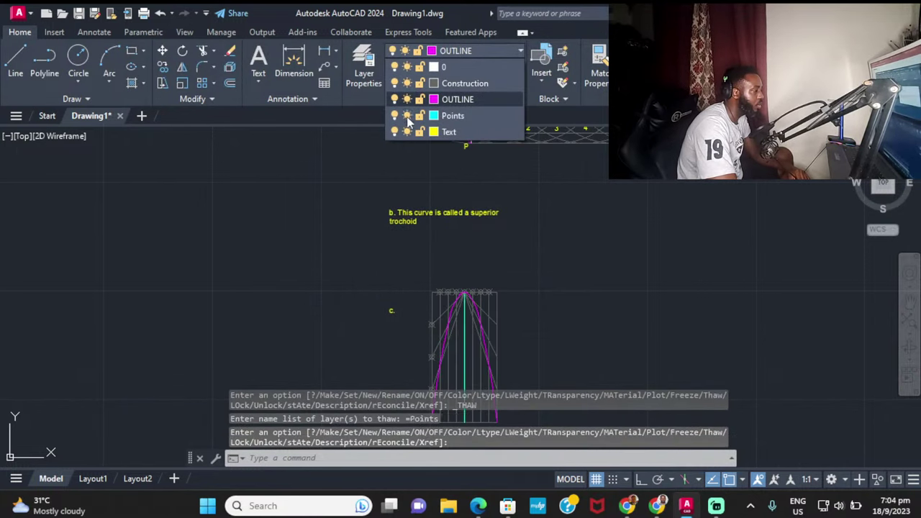
pyautogui.click(624, 274)
# Step: Delete the stray "0" text above the "a." label of the trochoid construction
pyautogui.scroll(-6, 504, 287)
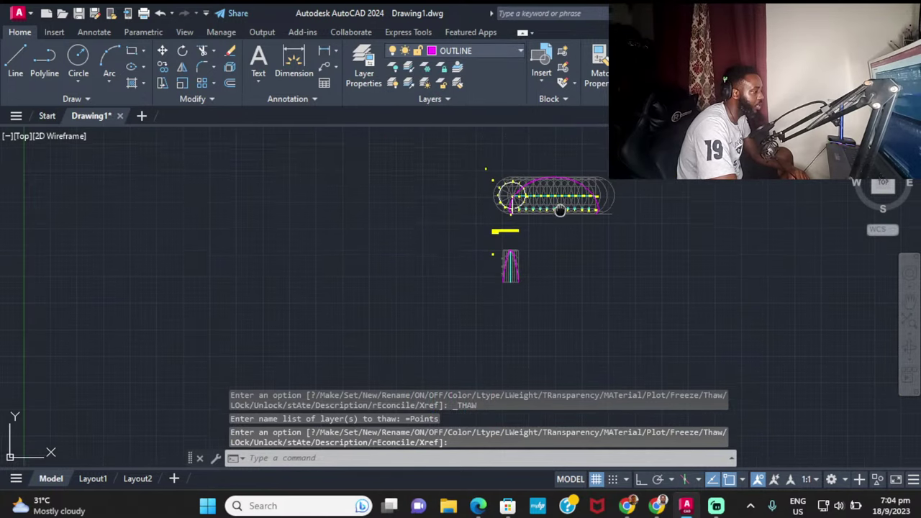
pyautogui.scroll(4, 468, 267)
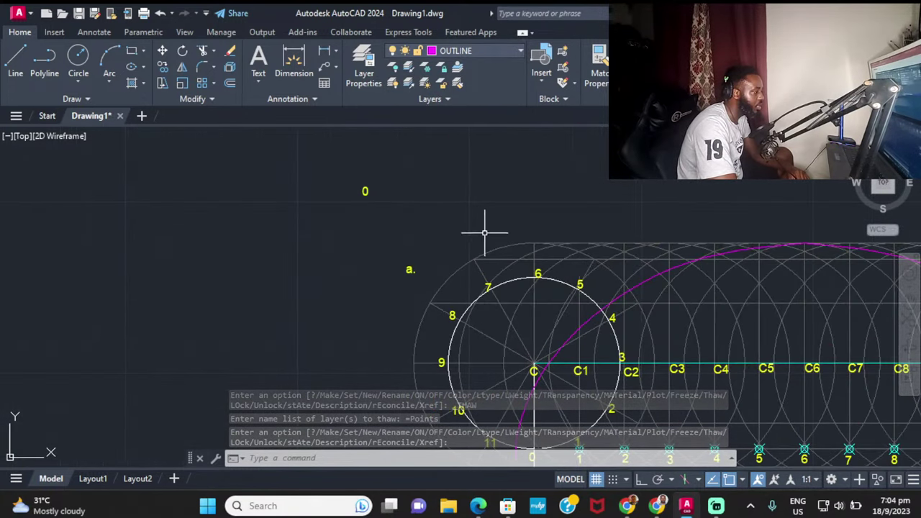
pyautogui.scroll(-4, 520, 238)
pyautogui.scroll(4, 511, 237)
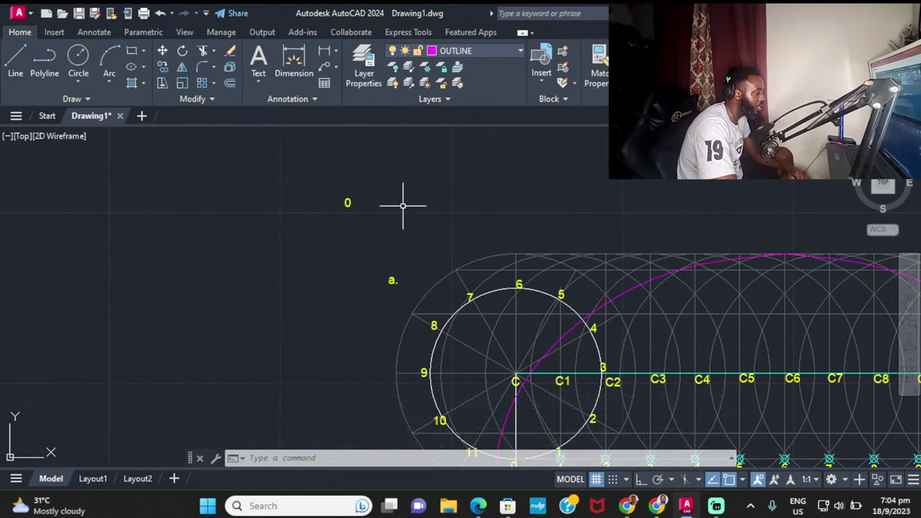
pyautogui.click(347, 202)
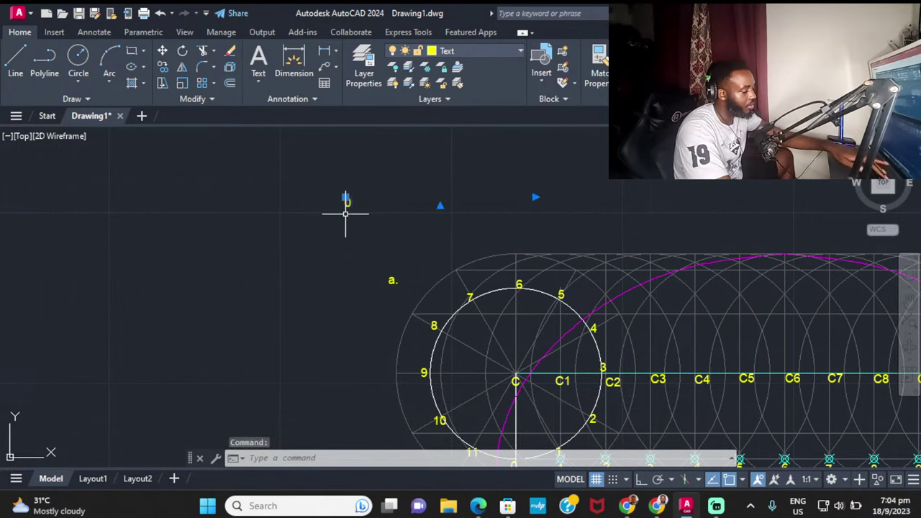
pyautogui.press('Delete')
# Step: Review the answers to parts a, b and c: the trochoid construction, the curve name and the parabola
pyautogui.scroll(-4, 526, 243)
pyautogui.scroll(-3, 360, 339)
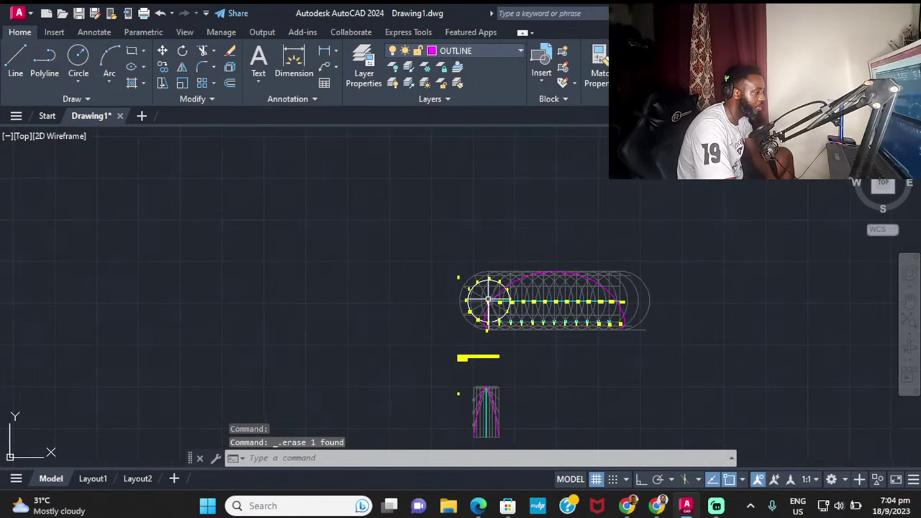
pyautogui.scroll(4, 498, 306)
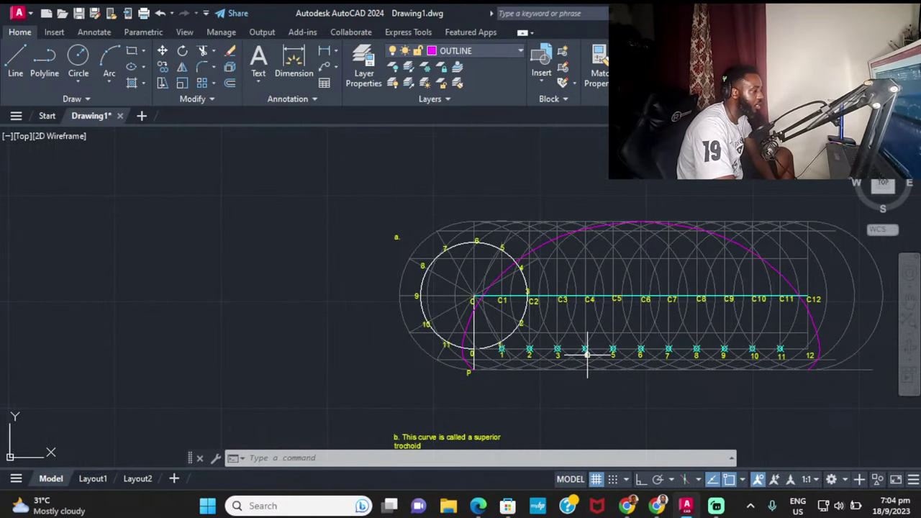
pyautogui.scroll(-2, 586, 353)
pyautogui.moveTo(585, 353); pyautogui.dragTo(600, 247, button='middle')
pyautogui.scroll(4, 523, 315)
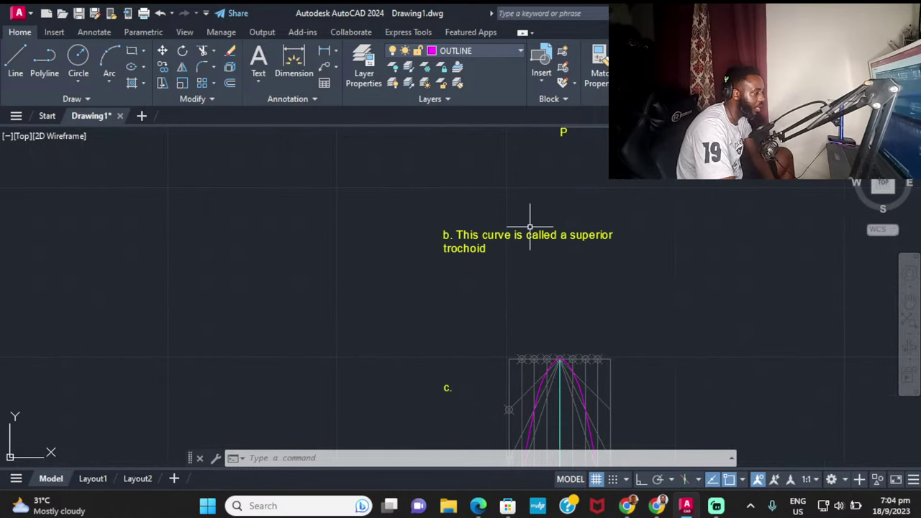
pyautogui.scroll(-4, 638, 261)
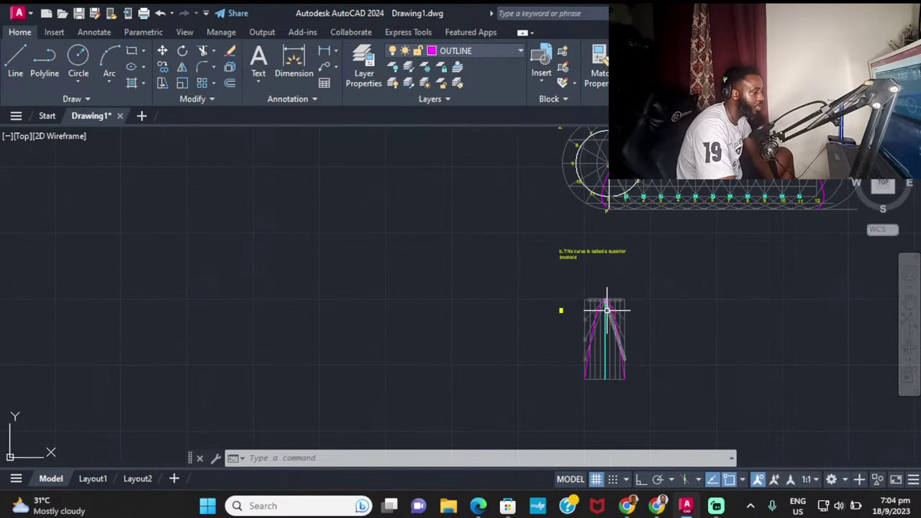
pyautogui.moveTo(607, 311)
pyautogui.mouseDown(button='middle')
pyautogui.moveTo(612, 281)
pyautogui.moveTo(597, 189)
pyautogui.mouseUp(button='middle')
pyautogui.scroll(3, 596, 226)
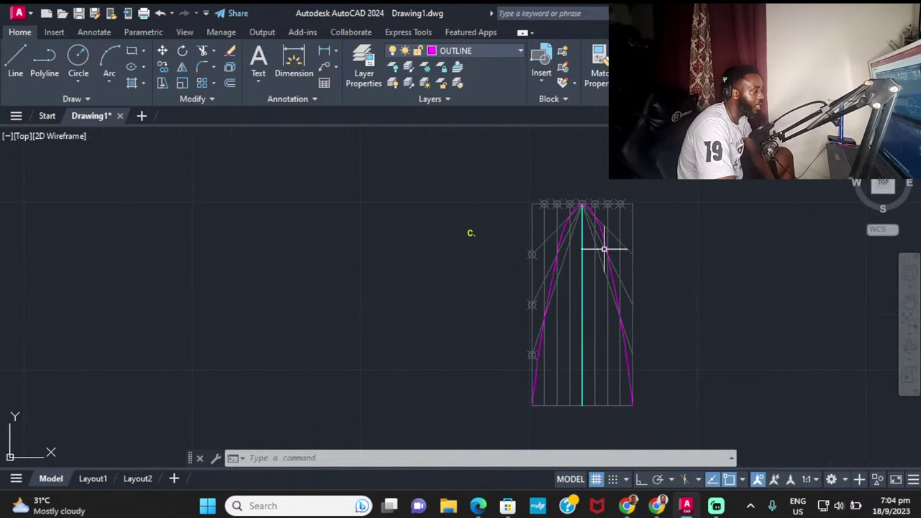
pyautogui.scroll(2, 552, 322)
pyautogui.scroll(-5, 561, 312)
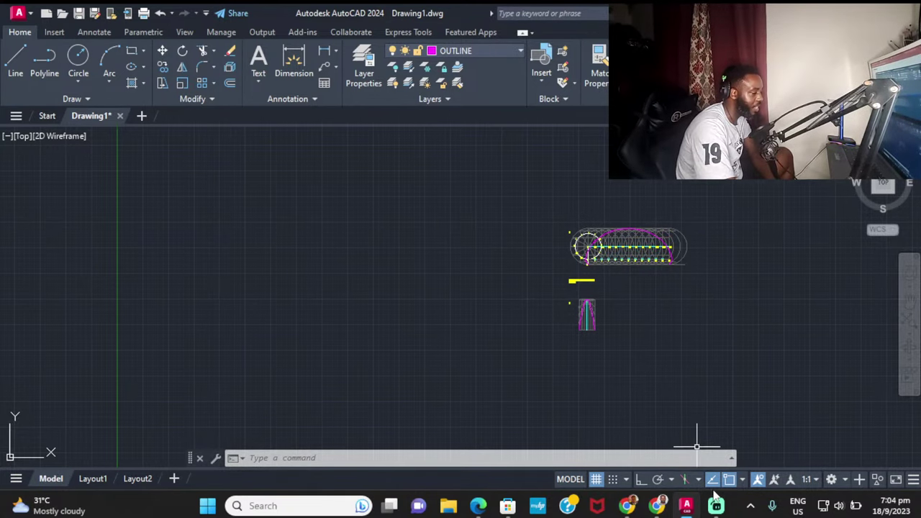
# Step: Check question 1 in the 2018 Past Paper in Chrome and switch to Streamlabs Desktop
pyautogui.moveTo(684, 507)
pyautogui.moveTo(626, 506)
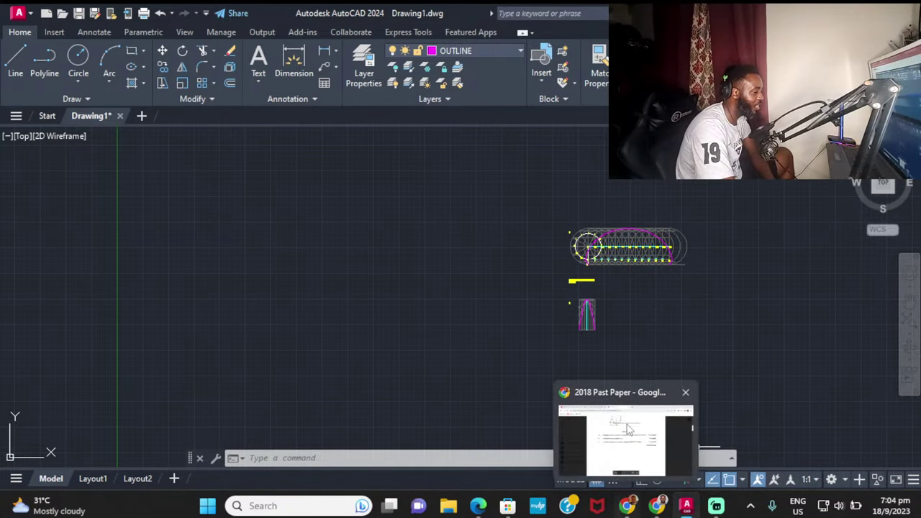
pyautogui.click(627, 424)
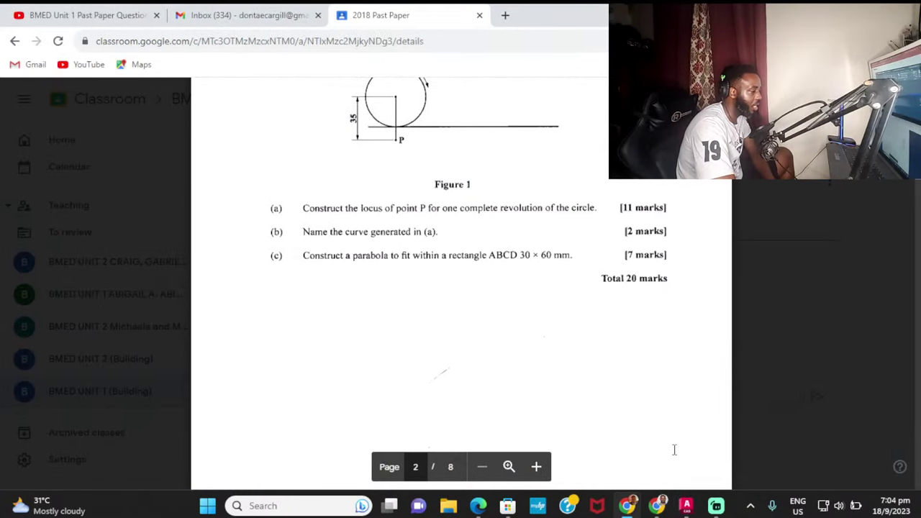
pyautogui.click(716, 506)
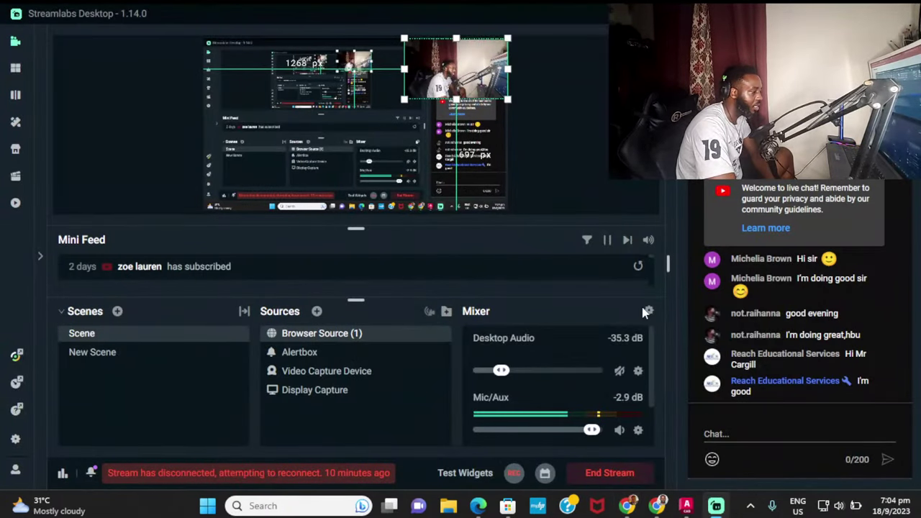